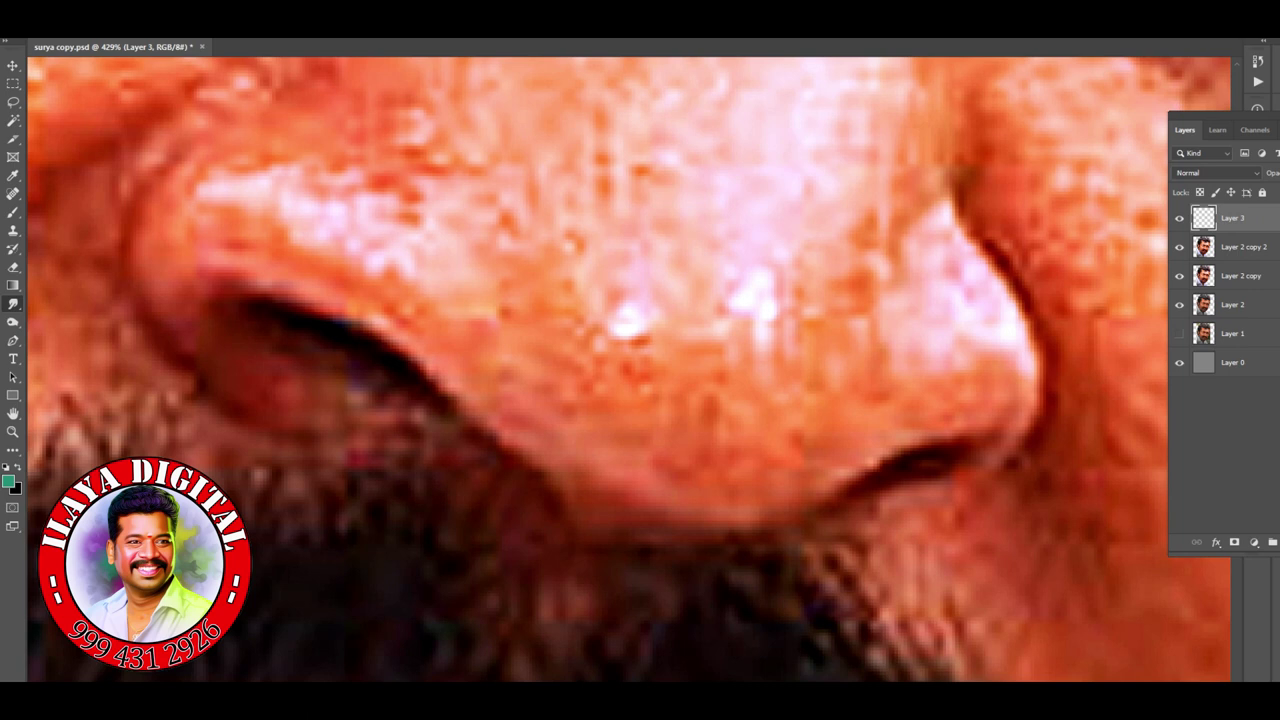
Step: Smudge the skin texture out of the highlights on both nostril wings, working on Layer 3
mouse_move(948, 285)
left_mouse_down()
mouse_move(945, 262)
mouse_move(915, 285)
mouse_move(965, 350)
mouse_move(1018, 342)
left_mouse_up()
mouse_move(618, 318)
left_mouse_down()
mouse_move(750, 290)
mouse_move(636, 328)
left_mouse_up()
mouse_move(250, 208)
left_mouse_down()
mouse_move(305, 215)
mouse_move(365, 182)
mouse_move(410, 262)
mouse_move(398, 278)
left_mouse_up()
Step: Smooth the underside and tip of the nose with the Smudge tool, blending into the right-hand nostril wing
scroll(600, 422, "down", 2)
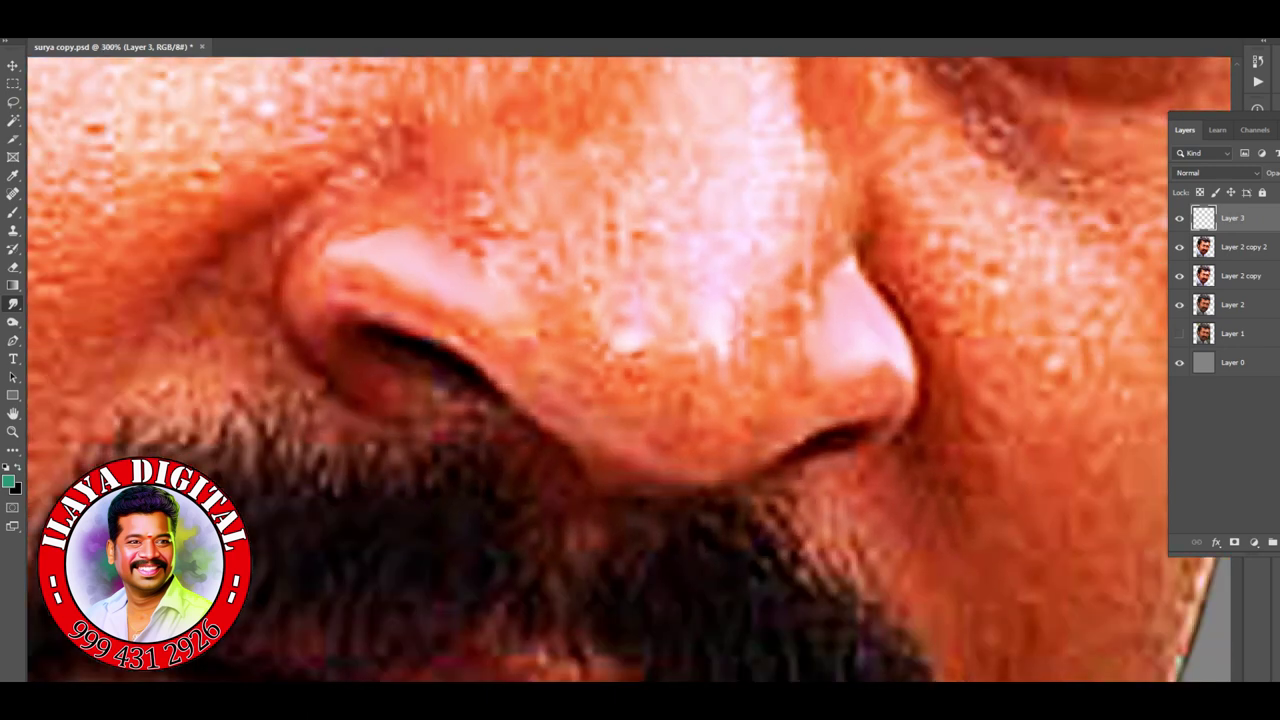
mouse_move(670, 476)
left_mouse_down()
mouse_move(590, 445)
mouse_move(430, 314)
mouse_move(535, 400)
mouse_move(690, 460)
mouse_move(785, 408)
mouse_move(752, 458)
left_mouse_up()
mouse_move(575, 368)
left_mouse_down()
mouse_move(630, 380)
mouse_move(560, 282)
mouse_move(590, 368)
left_mouse_up()
mouse_move(635, 422)
left_mouse_down()
mouse_move(665, 405)
mouse_move(645, 360)
mouse_move(700, 425)
left_mouse_up()
mouse_move(784, 324)
left_mouse_down()
mouse_move(818, 185)
mouse_move(792, 318)
left_mouse_up()
mouse_move(770, 378)
left_mouse_down()
mouse_move(705, 330)
mouse_move(700, 392)
left_mouse_up()
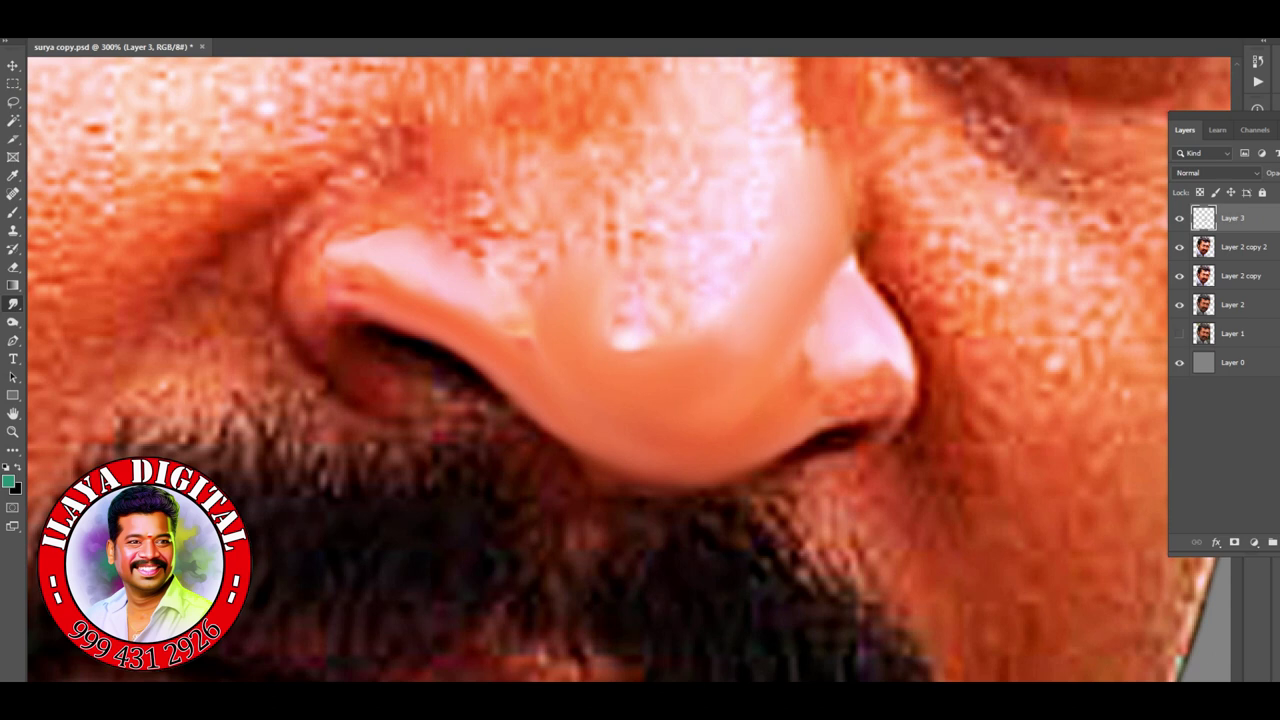
left_click_drag(821, 316, 806, 360)
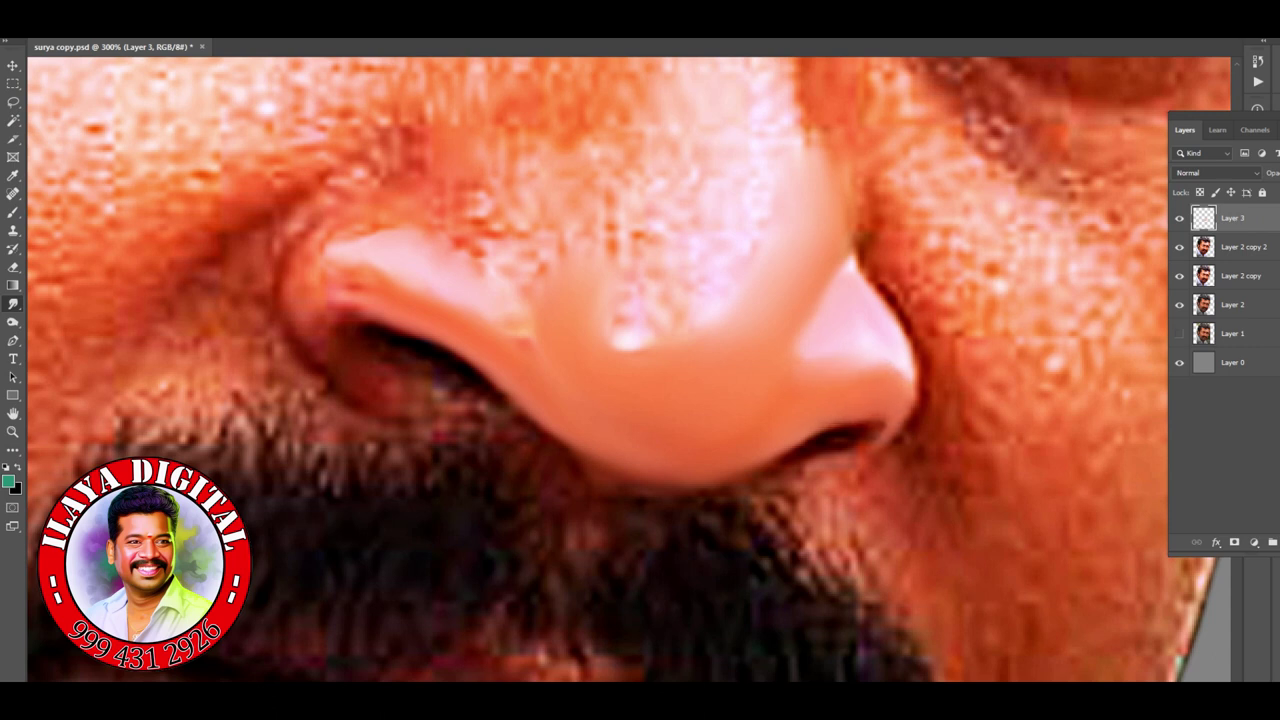
Step: Smudge the top of the nose bridge between the eyes and blend along both of its edges
scroll(640, 370, "down", 2)
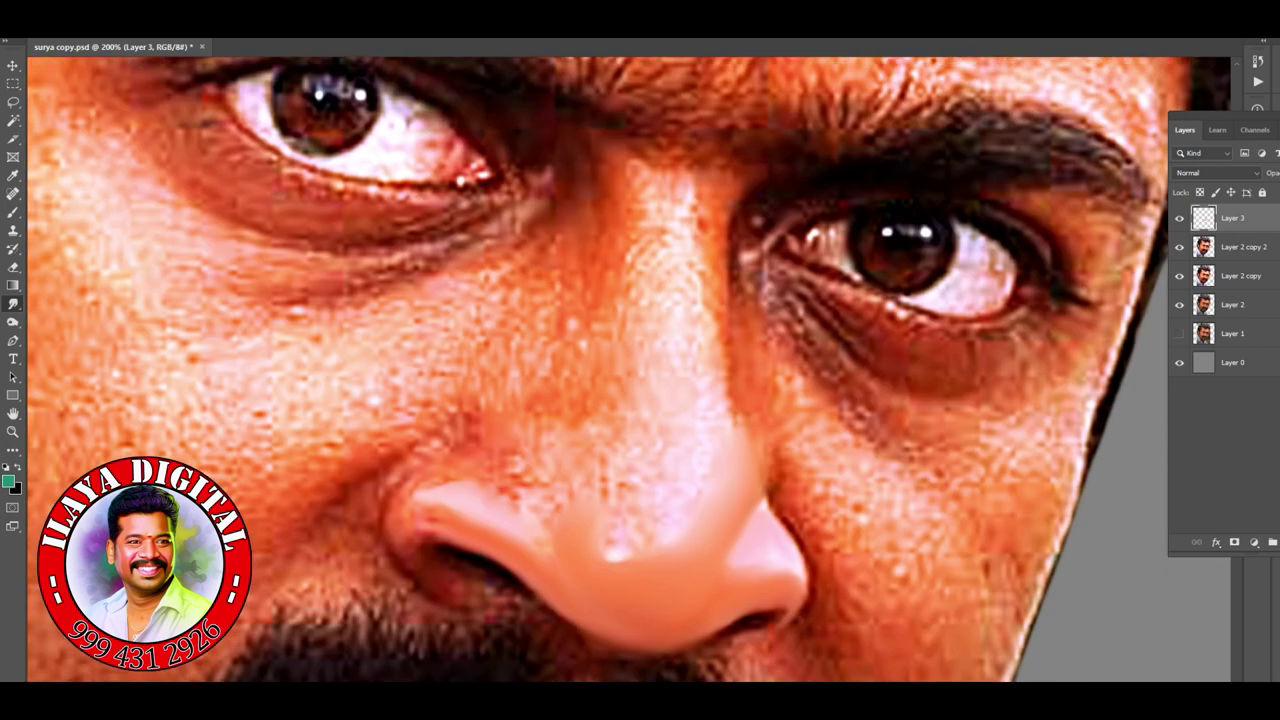
scroll(666, 537, "up", 3)
scroll(660, 400, "down", 1)
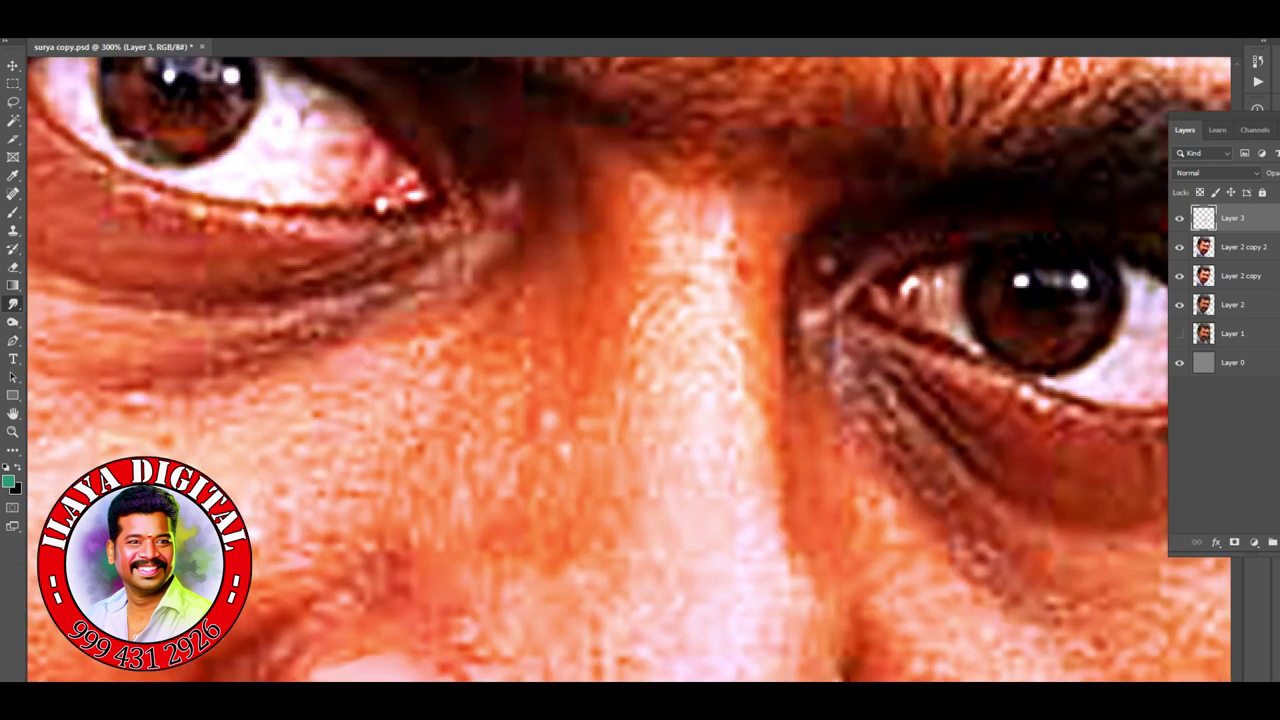
left_click(670, 188)
mouse_move(804, 182)
left_mouse_down()
mouse_move(752, 335)
mouse_move(742, 265)
mouse_move(784, 523)
left_mouse_up()
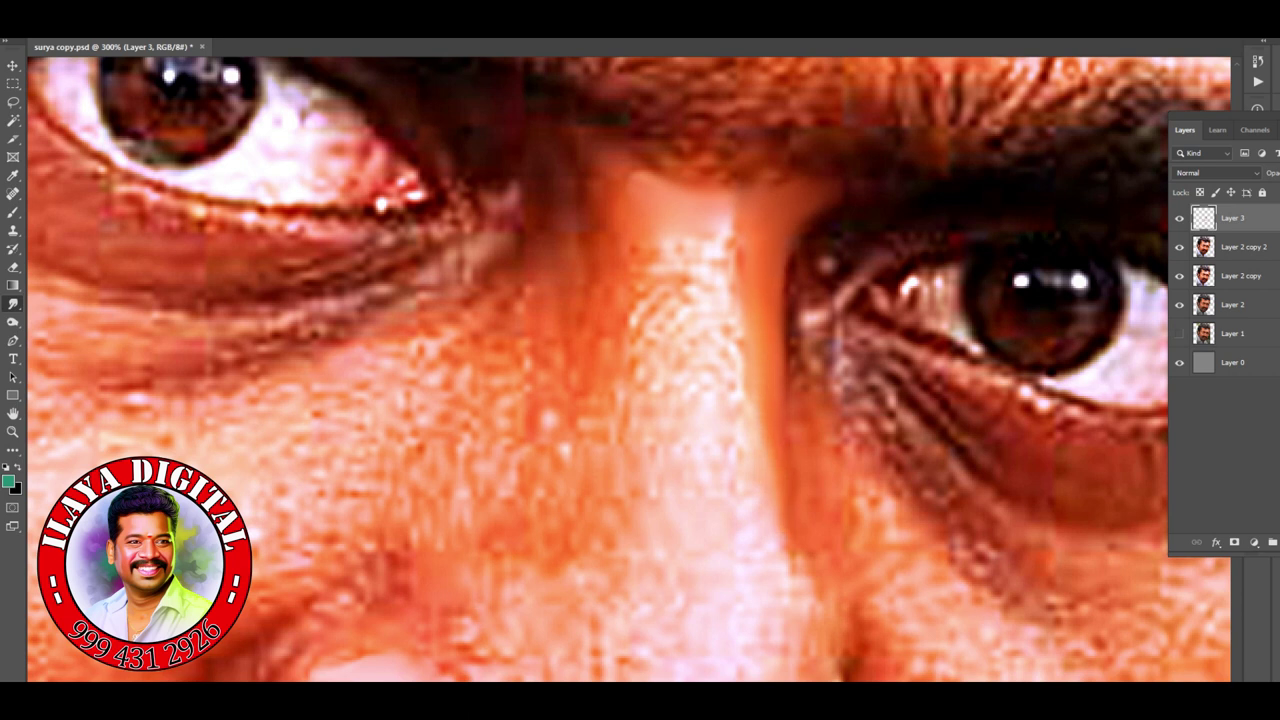
key("ctrl+minus")
left_click_drag(592, 272, 616, 356)
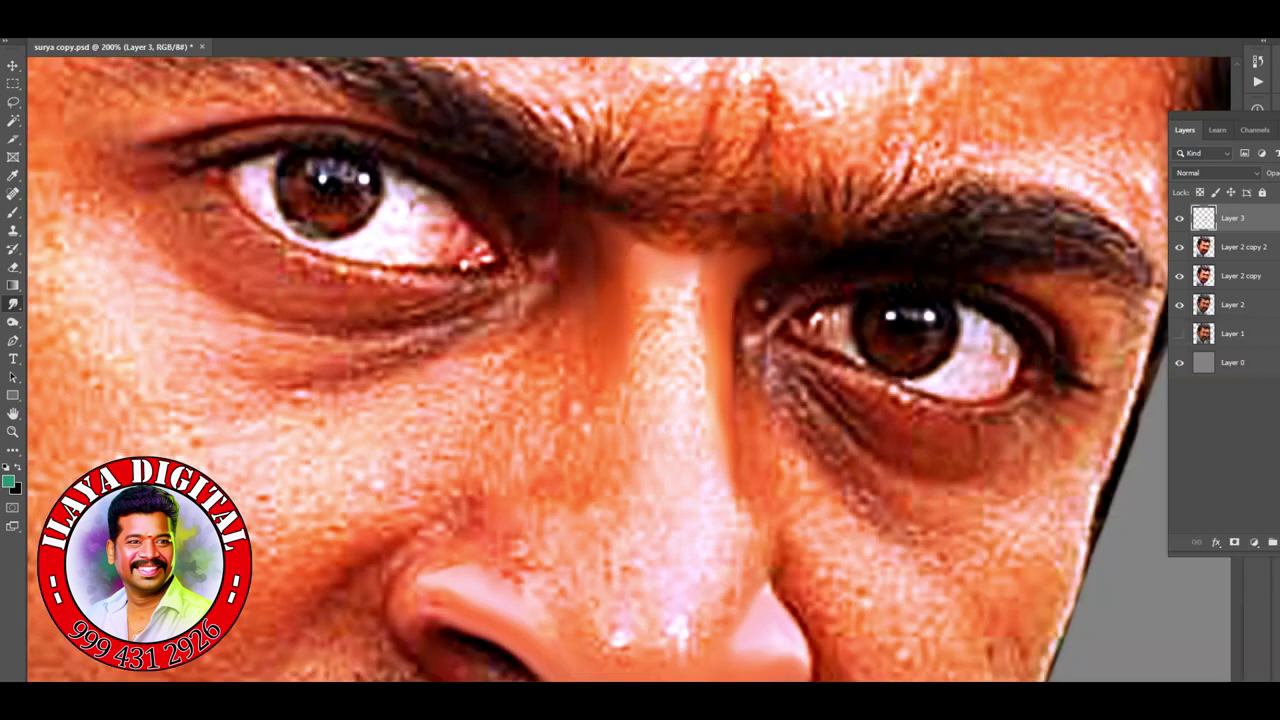
Step: Set the smudge brush size to 25 px and turn off brush spacing
key("F5")
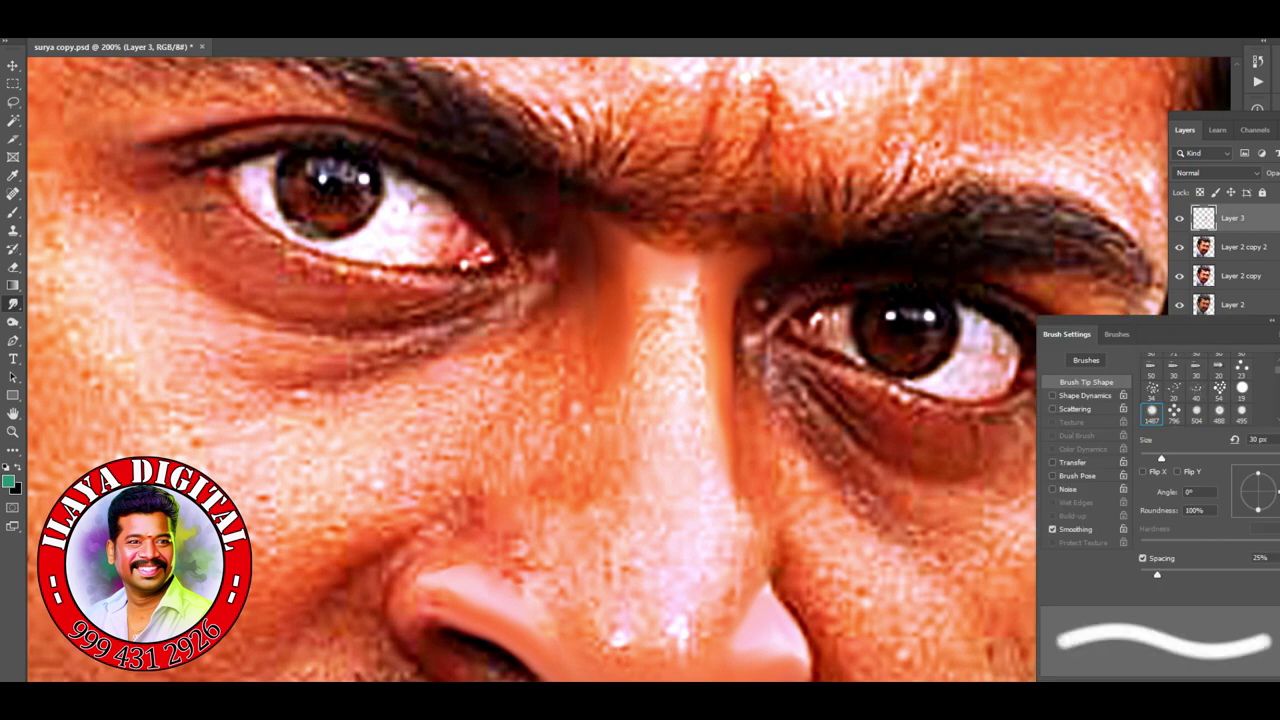
left_click_drag(1161, 458, 1157, 458)
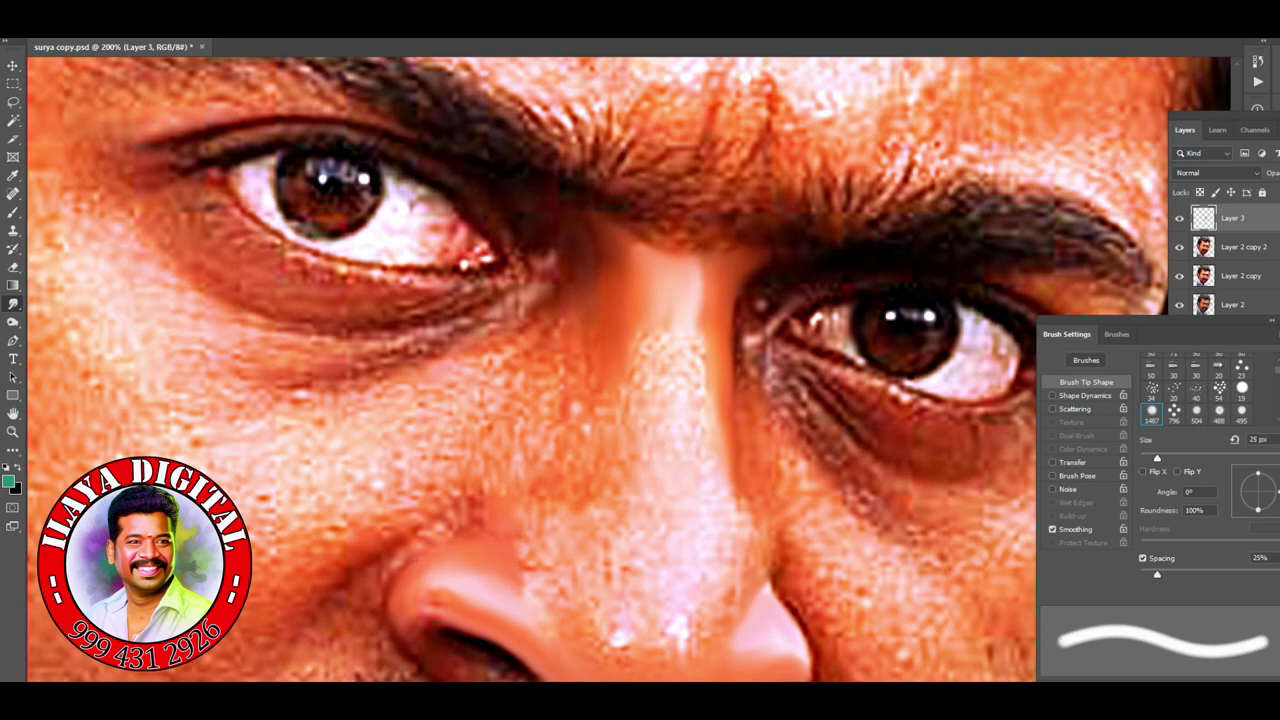
scroll(530, 370, "down", 3)
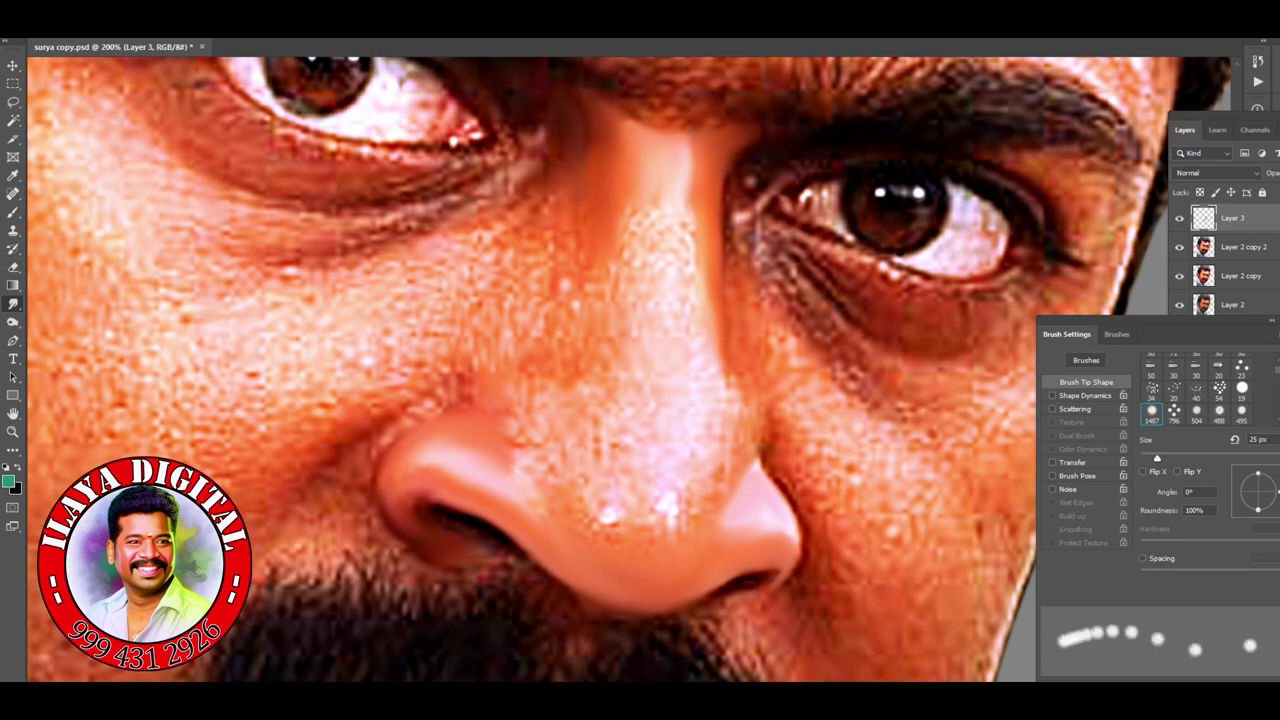
key("F5")
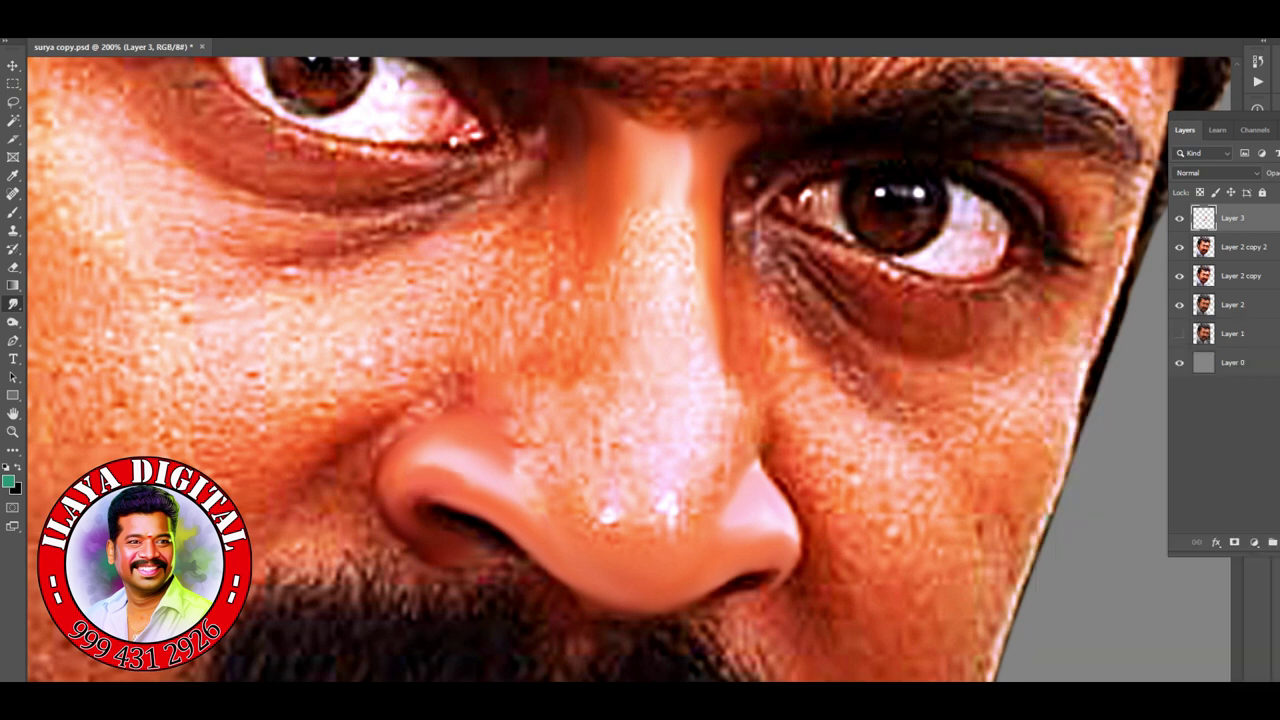
Step: Smooth the left-hand nostril wing, blending its inner side into the nose and softening the lower nostril rim
key("ctrl+plus")
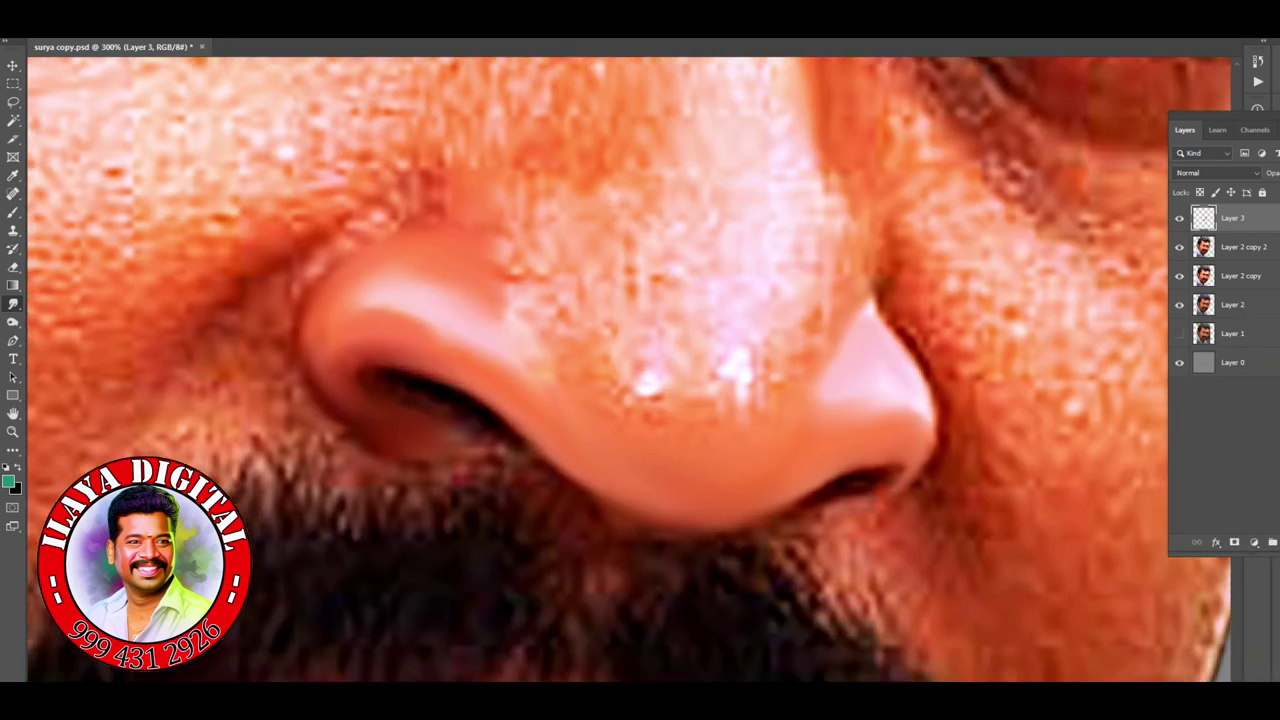
left_click_drag(500, 252, 515, 325)
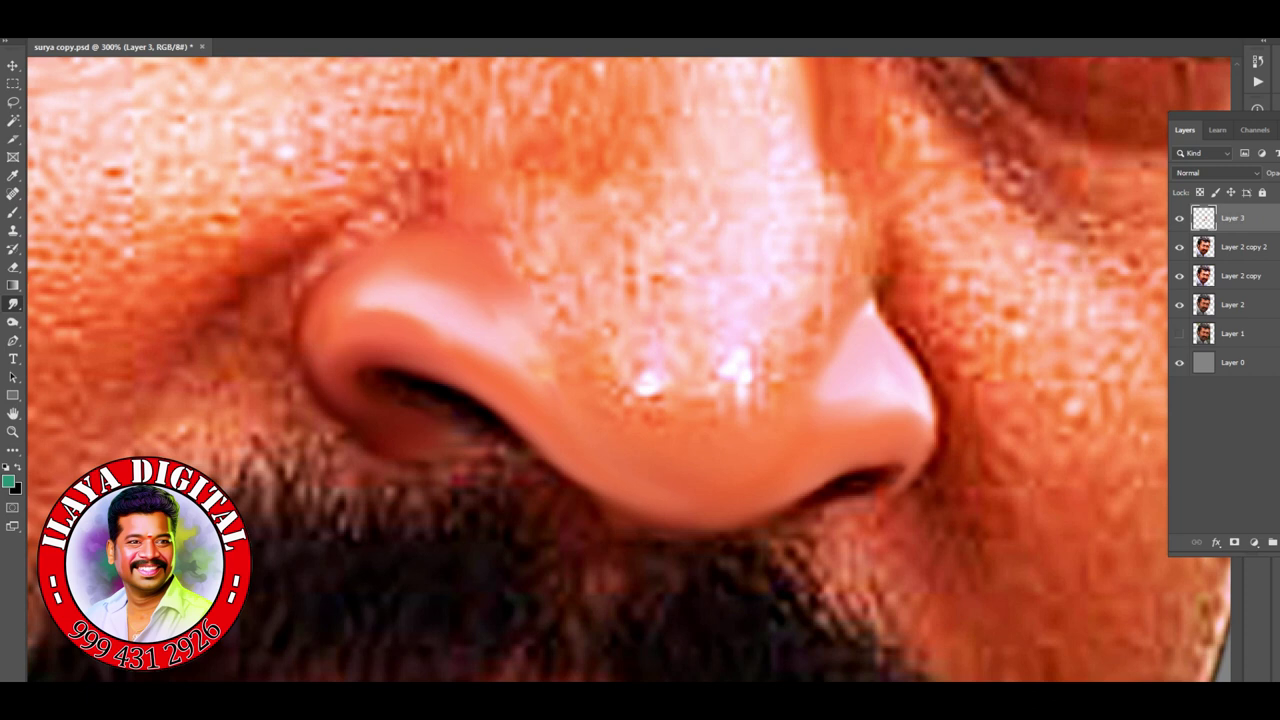
left_click_drag(507, 244, 518, 305)
mouse_move(310, 368)
left_mouse_down()
mouse_move(440, 445)
mouse_move(505, 448)
mouse_move(555, 476)
left_mouse_up()
Step: Smudge the cheek crease that runs from the left-hand nostril wing down toward the mustache
mouse_move(290, 255)
left_mouse_down()
mouse_move(150, 385)
mouse_move(115, 445)
mouse_move(400, 185)
left_mouse_up()
left_click_drag(128, 404, 85, 448)
left_click_drag(186, 282, 400, 160)
left_click_drag(272, 232, 376, 176)
Step: Smudge along the nose bridge down to the tip, blending the long highlight and the shading beside it
left_click_drag(600, 300, 550, 480)
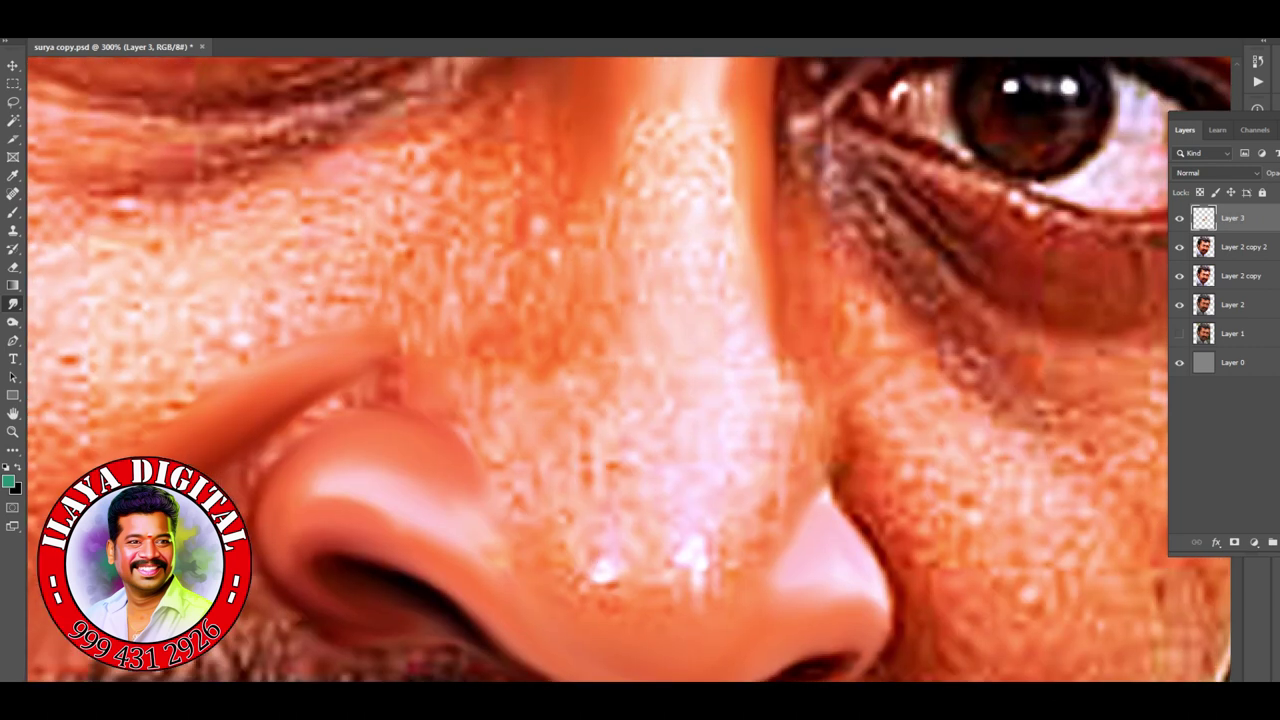
key("ctrl+minus")
left_click_drag(688, 145, 696, 265)
mouse_move(676, 180)
left_mouse_down()
mouse_move(640, 215)
mouse_move(658, 260)
left_mouse_up()
mouse_move(562, 472)
left_mouse_down()
mouse_move(618, 515)
mouse_move(690, 525)
left_mouse_up()
mouse_move(410, 450)
left_mouse_down()
mouse_move(540, 505)
mouse_move(560, 450)
left_mouse_up()
left_click_drag(722, 305, 722, 390)
left_click_drag(718, 480, 720, 355)
left_click_drag(710, 450, 675, 535)
left_click_drag(588, 280, 602, 306)
left_click_drag(618, 205, 624, 372)
scroll(640, 370, "down", 1)
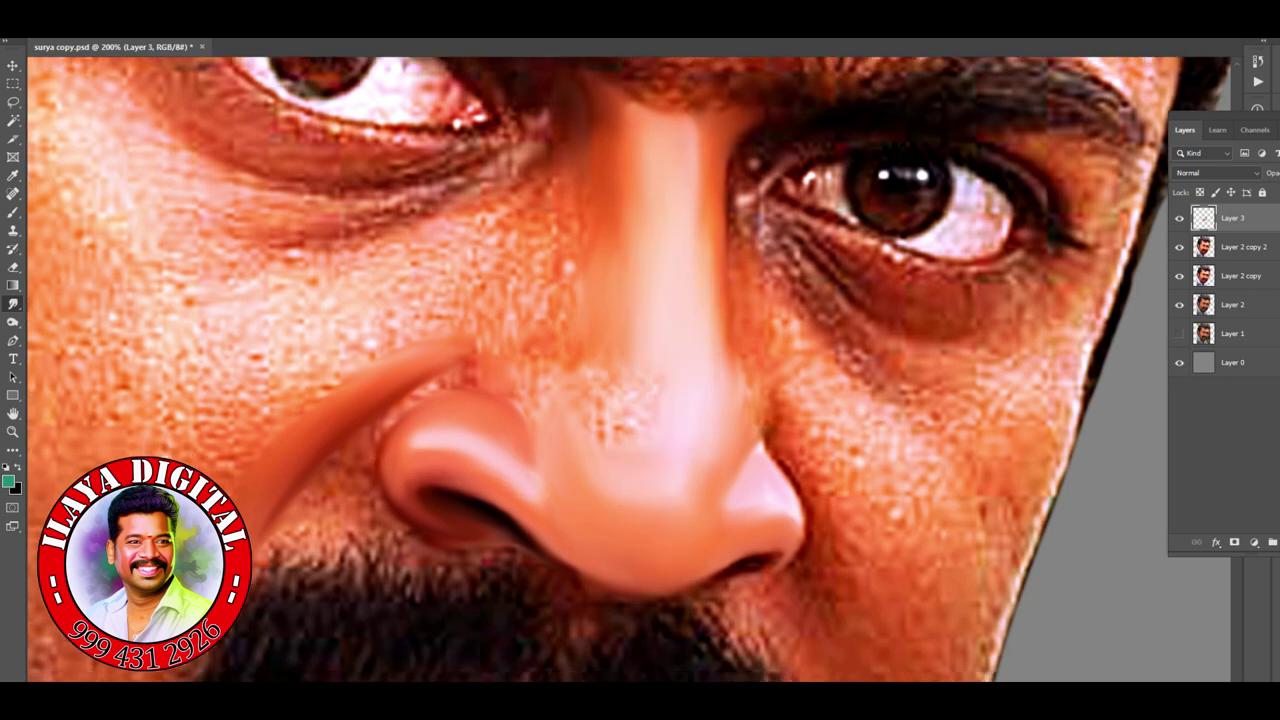
Step: Blend the remaining rough patches above the left-hand nostril wing and on both sides of the lower nose bridge
left_click_drag(516, 366, 540, 420)
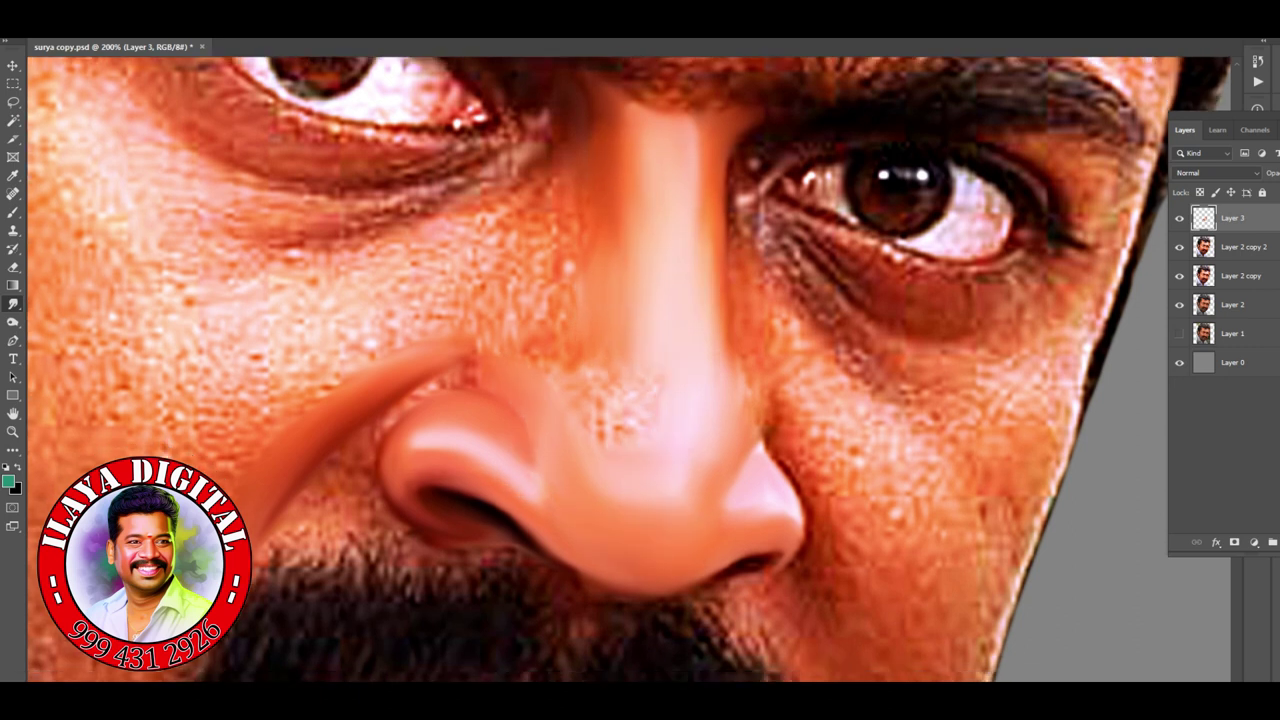
left_click_drag(596, 370, 618, 428)
left_click_drag(588, 336, 600, 440)
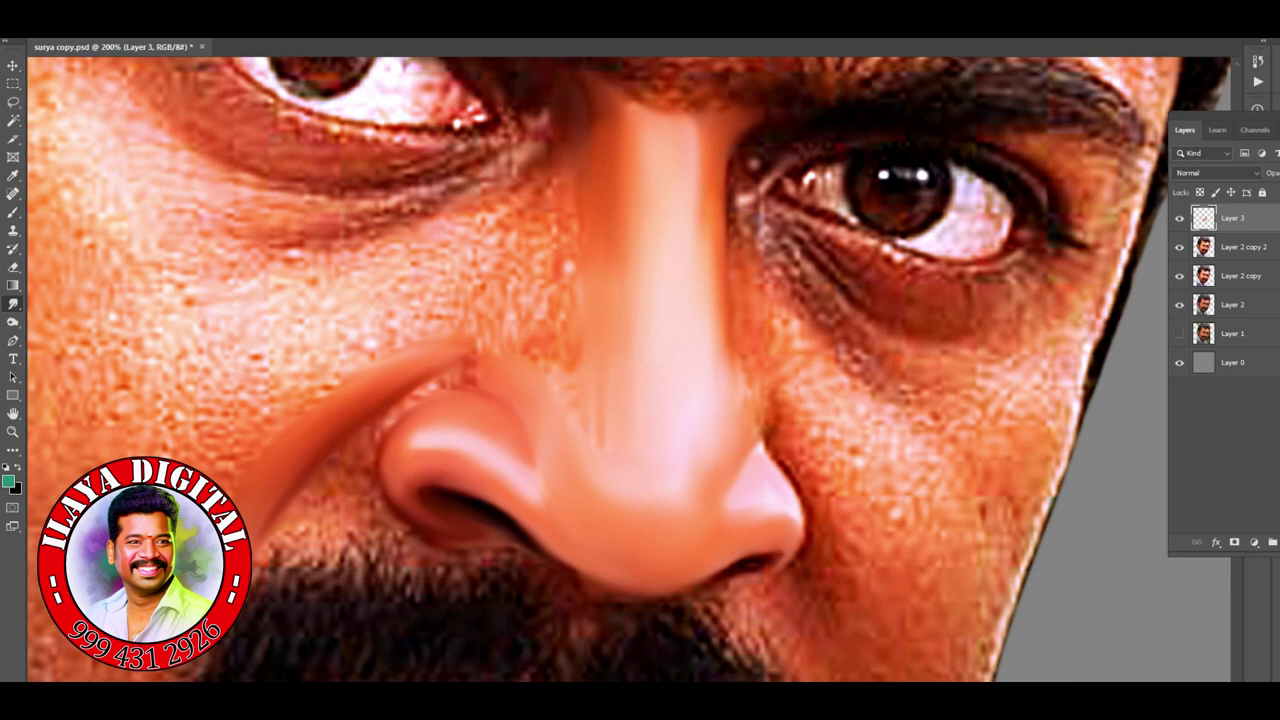
left_click_drag(732, 350, 736, 394)
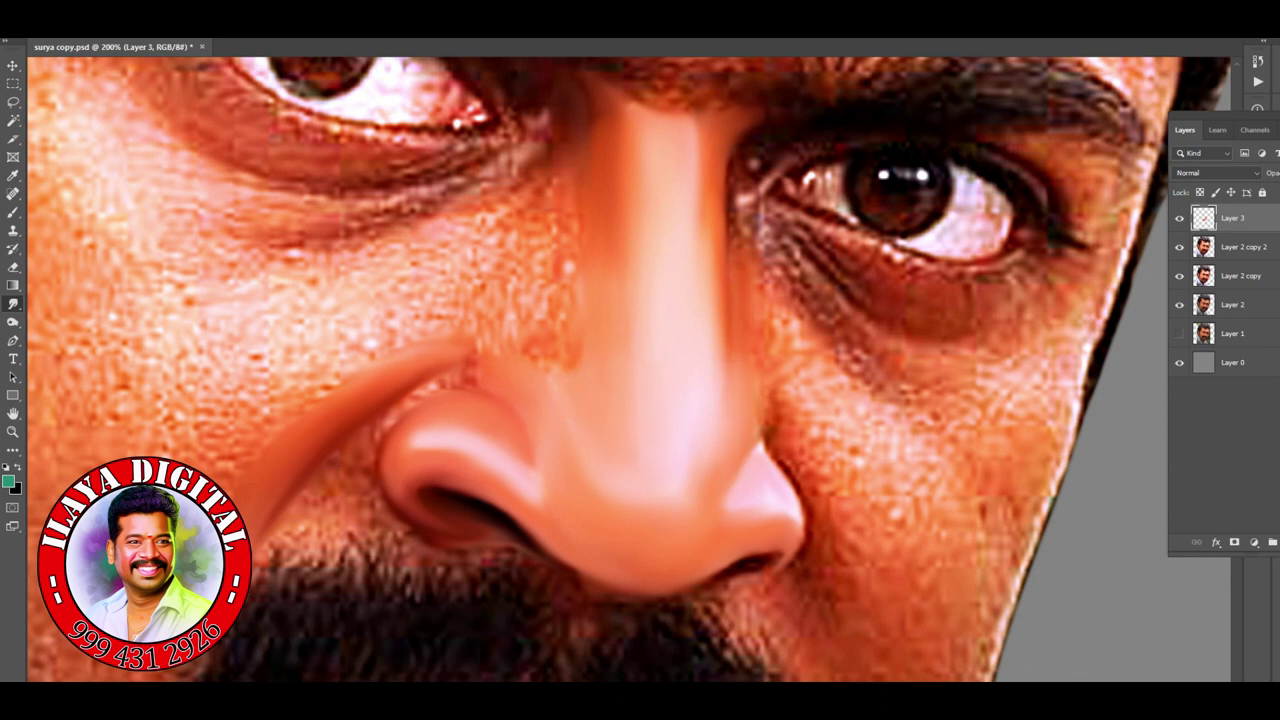
Step: Smooth the upper cheek between the left-hand eye bag and the nose, up to the inner eye corner
mouse_move(350, 360)
left_mouse_down()
mouse_move(355, 330)
mouse_move(490, 290)
left_mouse_up()
mouse_move(290, 262)
left_mouse_down()
mouse_move(450, 240)
mouse_move(525, 188)
left_mouse_up()
left_click_drag(480, 290, 515, 240)
left_click_drag(490, 335, 530, 178)
left_click_drag(490, 218, 548, 145)
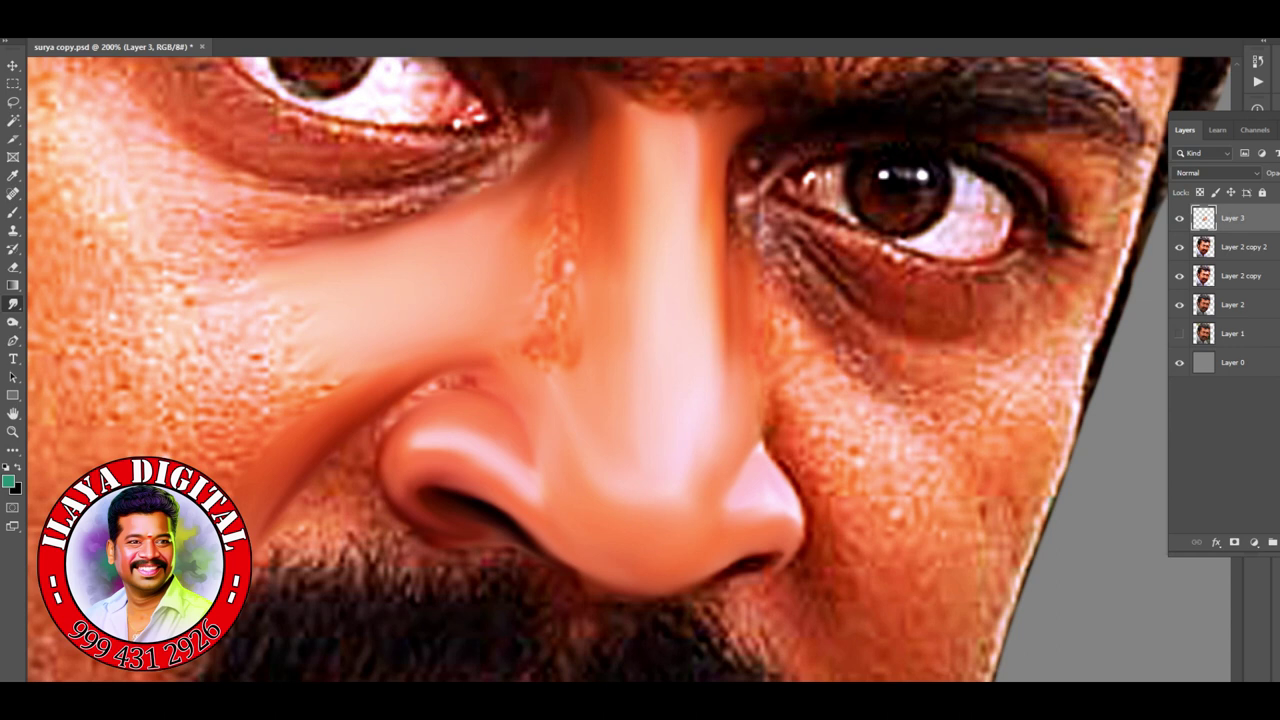
left_click_drag(440, 225, 535, 175)
left_click_drag(490, 238, 595, 120)
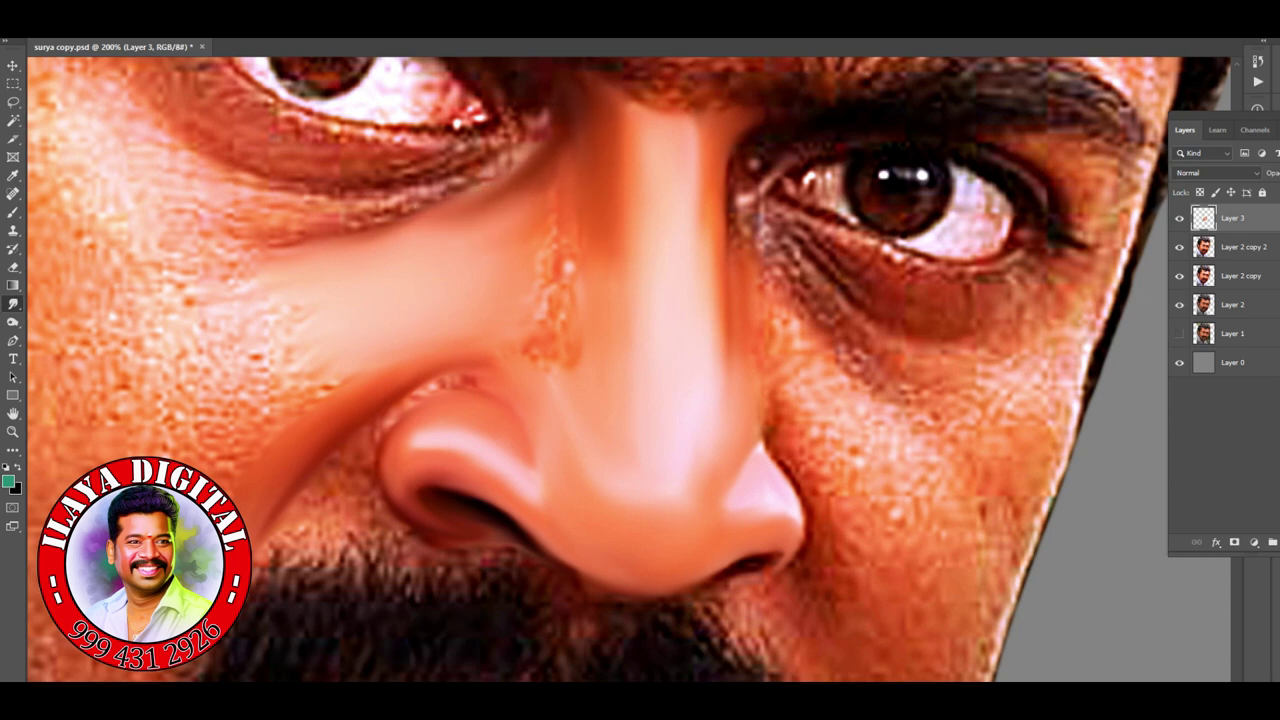
Step: Smudge away the textured strip between the smoothed left-hand cheek and the side of the nose
left_click_drag(552, 390, 534, 338)
left_click_drag(528, 246, 543, 188)
left_click_drag(546, 310, 542, 242)
left_click_drag(592, 298, 606, 260)
left_click_drag(560, 328, 552, 306)
Step: Check the whole portrait, and smudge soft highlights into the cheek below the left-hand eye's inner corner
key("ctrl+0")
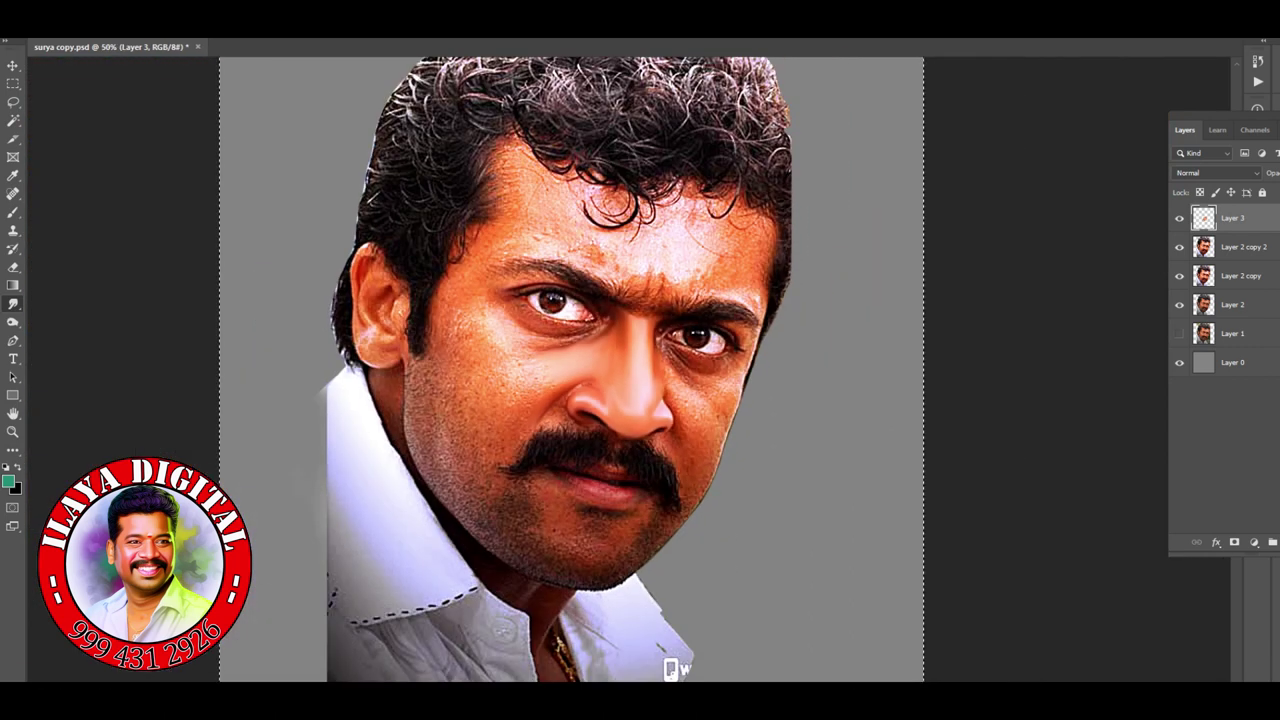
key("ctrl+1")
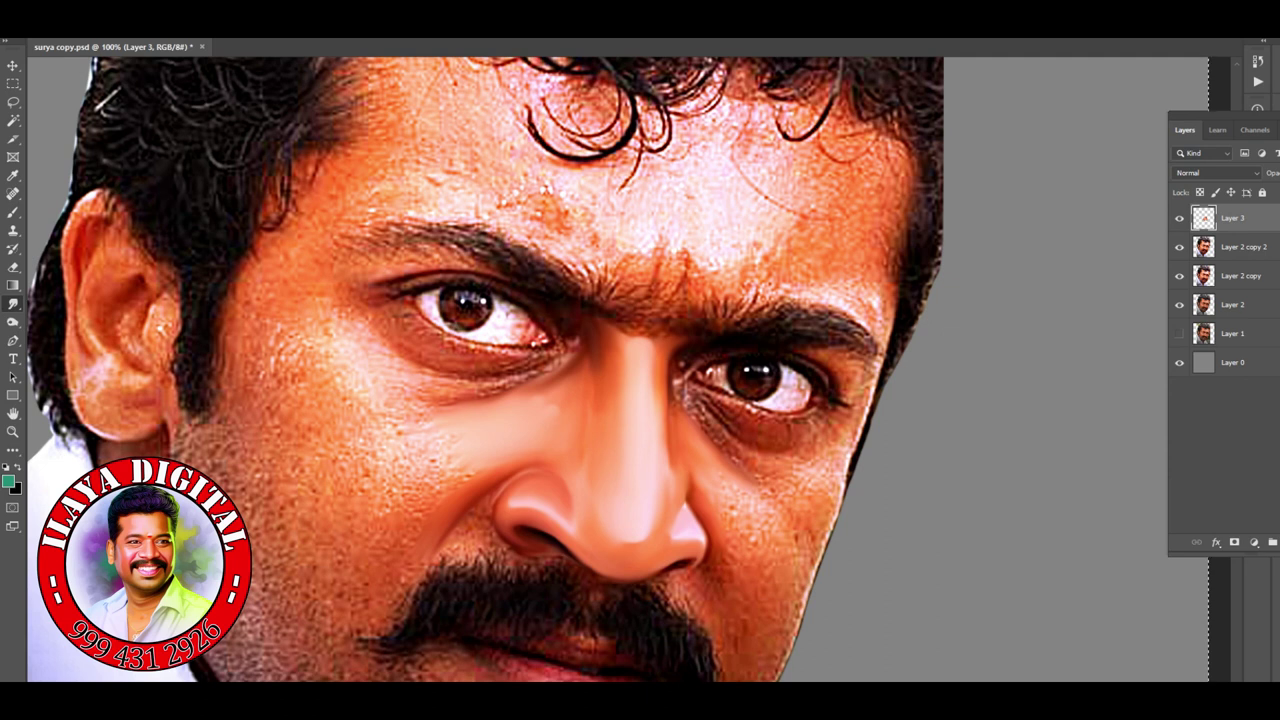
key("ctrl+0")
key("ctrl+plus")
key("ctrl+plus")
key("ctrl+plus")
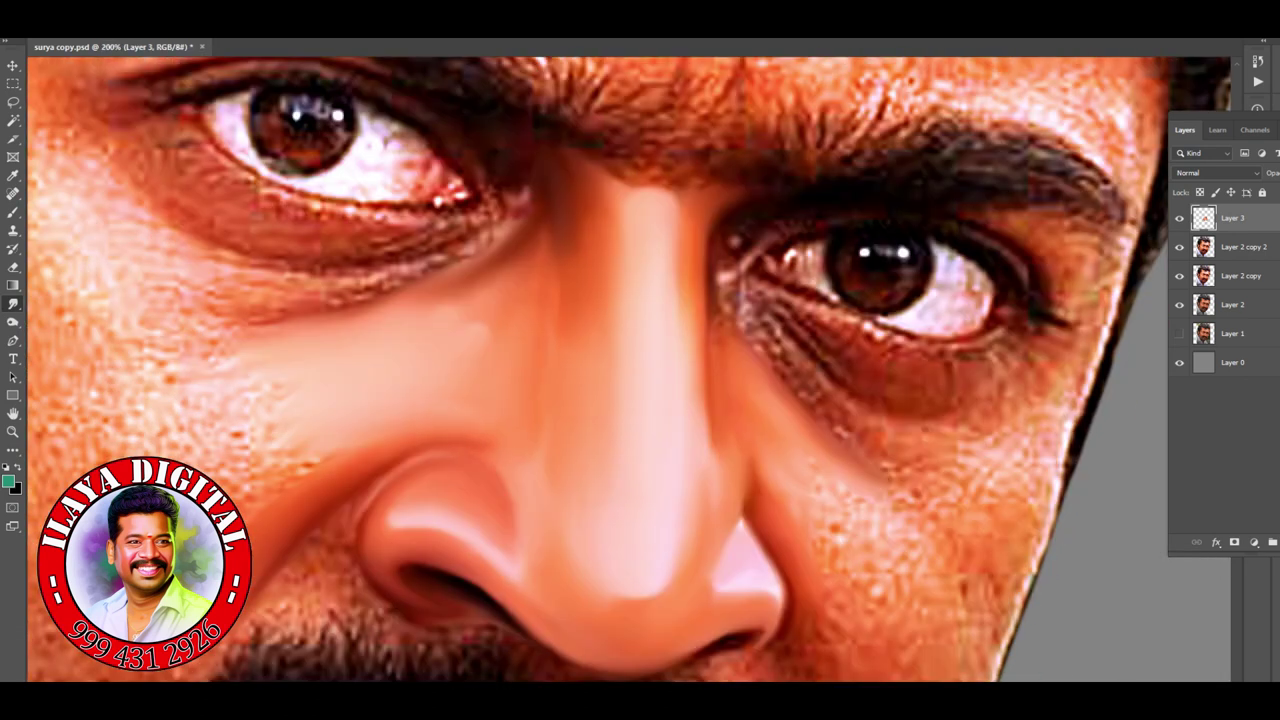
scroll(629, 369, "up", 2)
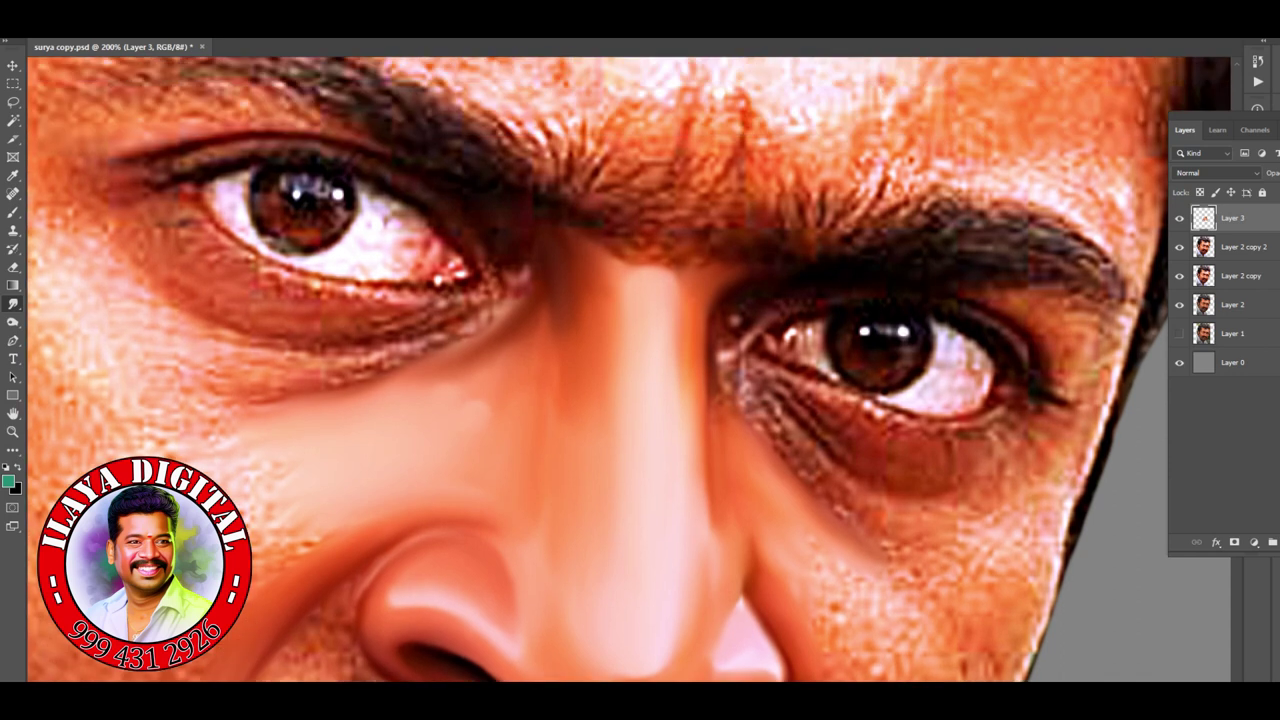
left_click_drag(424, 386, 454, 382)
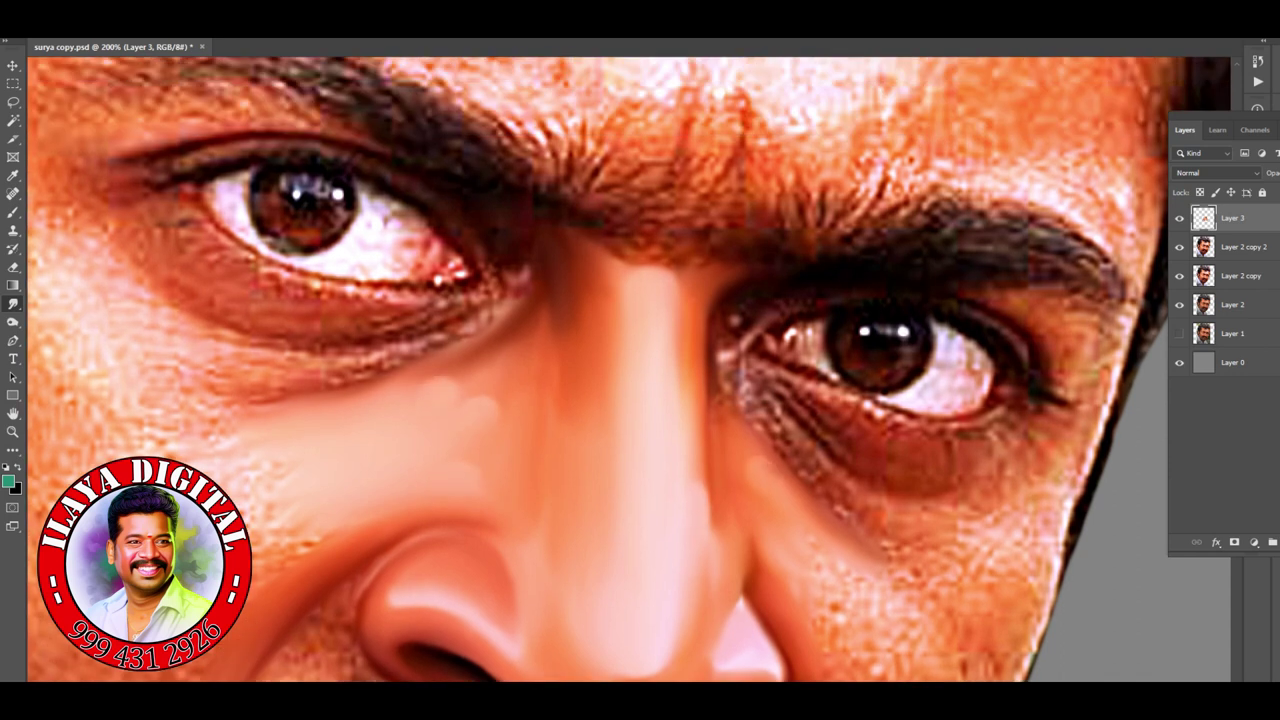
Step: Examine the cheeks, eyes and forehead up close and at full-face view for skin that still needs smoothing
scroll(629, 369, "up", 1)
scroll(584, 445, "down", 5)
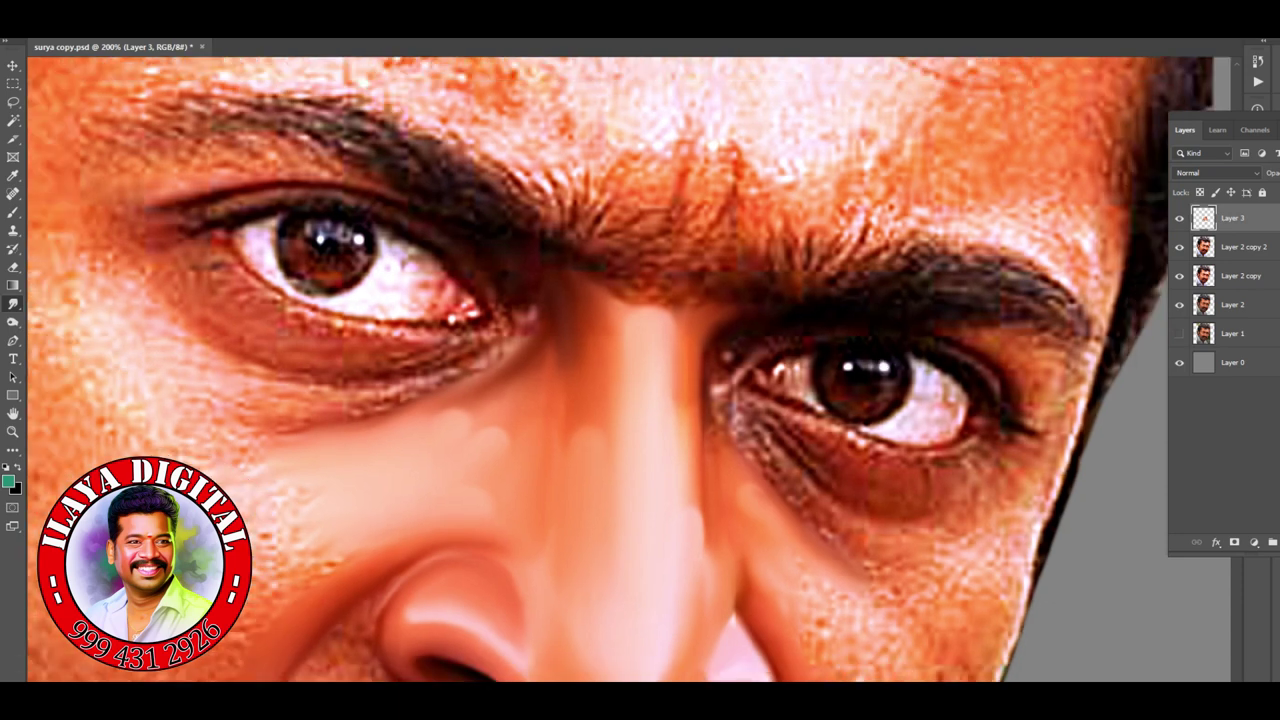
scroll(584, 445, "up", 5)
scroll(629, 369, "left", 5)
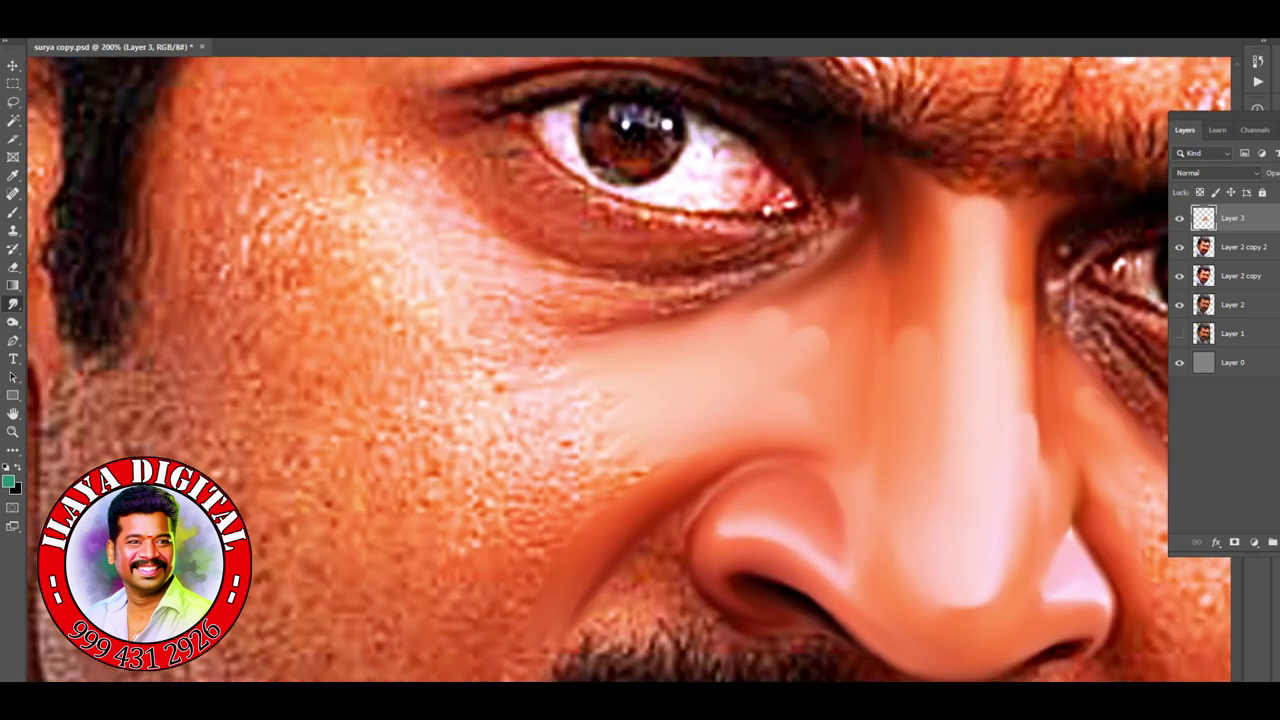
scroll(629, 369, "down", 3)
scroll(629, 369, "up", 4)
scroll(629, 369, "down", 6)
scroll(629, 369, "up", 5)
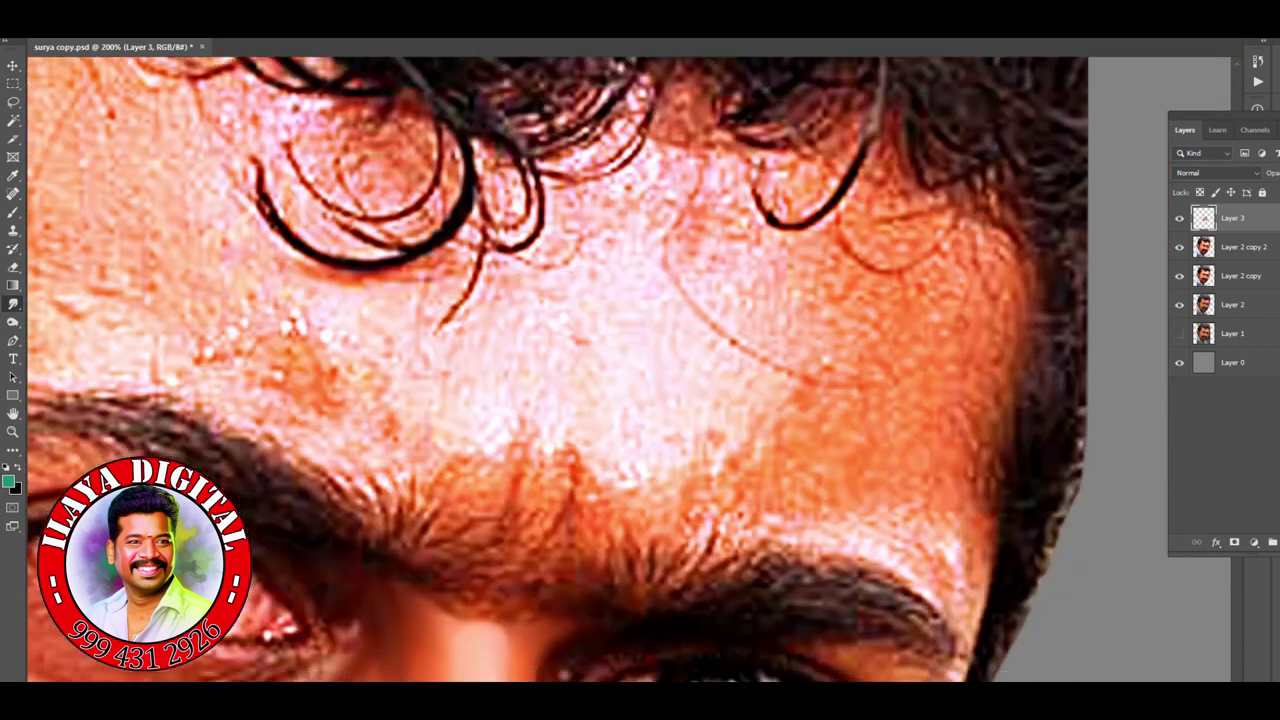
scroll(629, 369, "down", 2)
key("ctrl+minus")
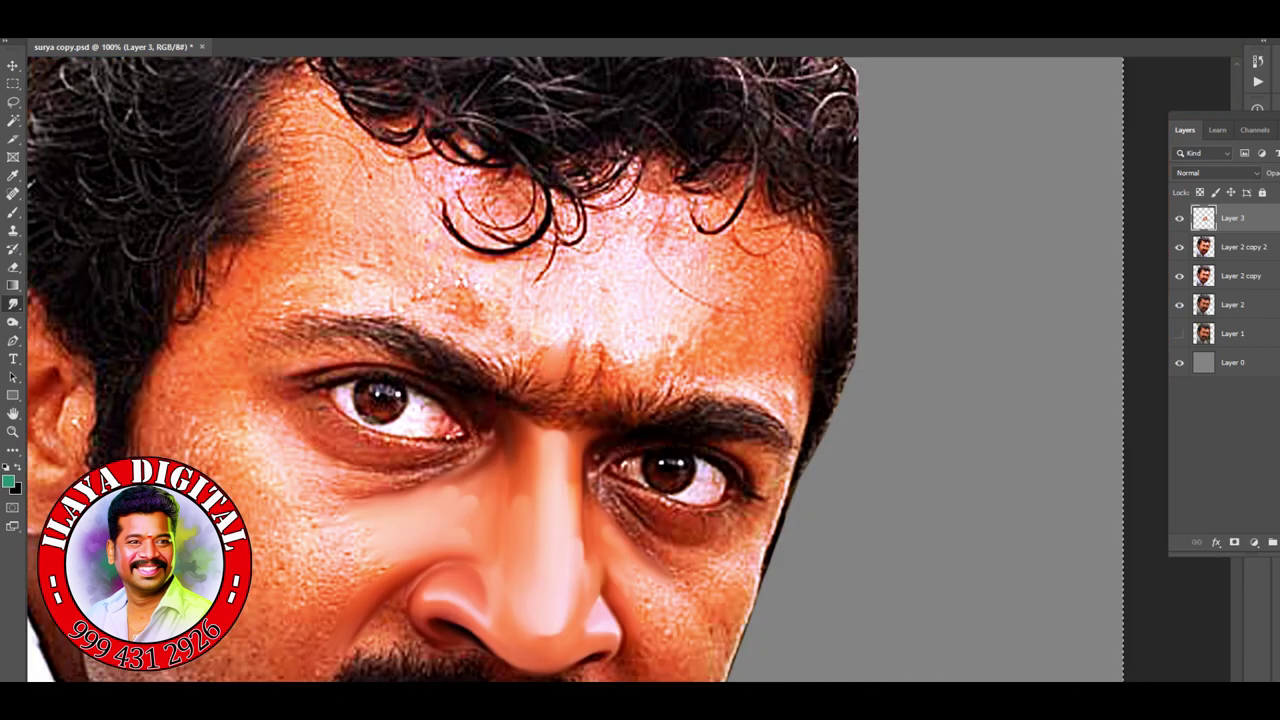
Step: Smudge the skin between the eyebrows, blending it into the top of the nose and the inner brow ends
mouse_move(538, 413)
left_mouse_down()
mouse_move(555, 382)
mouse_move(580, 374)
mouse_move(565, 405)
mouse_move(608, 410)
mouse_move(588, 412)
left_mouse_up()
scroll(600, 400, "up", 2)
key("ctrl+plus")
scroll(600, 370, "down", 3)
left_click_drag(605, 295, 575, 348)
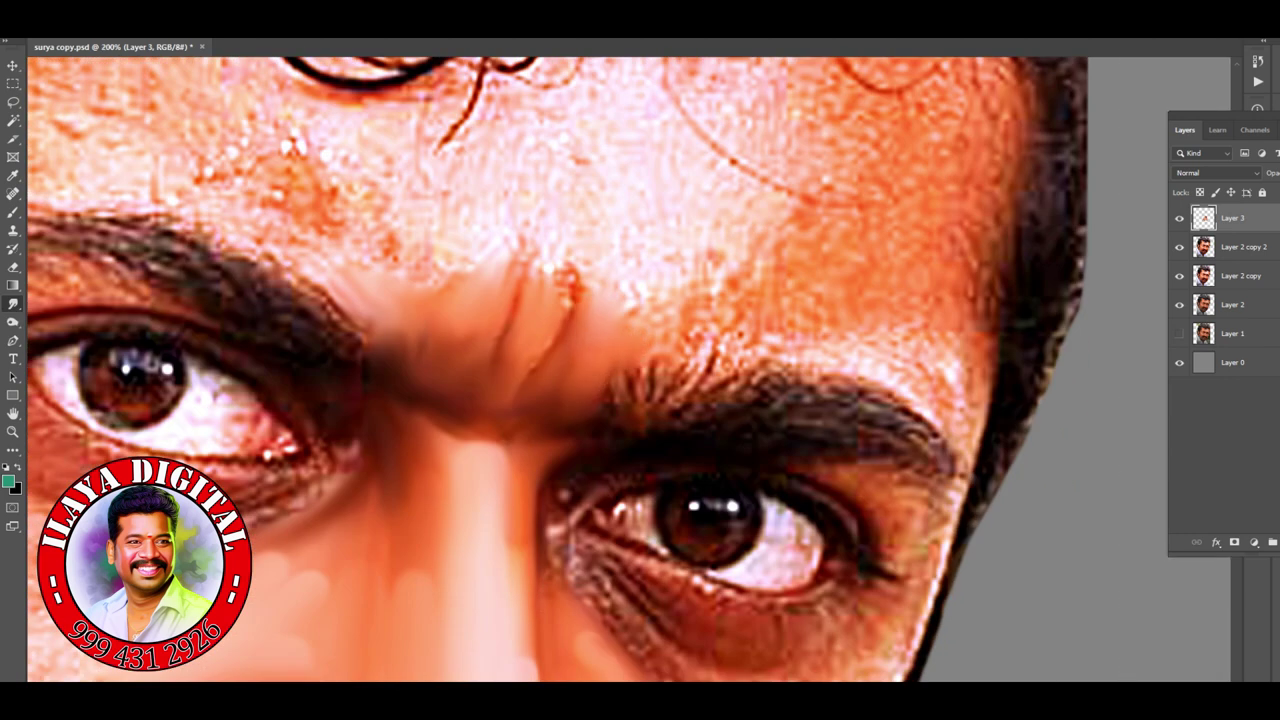
left_click_drag(400, 322, 473, 316)
Step: Blend along the vertical frown lines between the eyebrows and soften the forehead highlights around them
left_click_drag(530, 280, 518, 340)
mouse_move(570, 280)
left_mouse_down()
mouse_move(540, 360)
mouse_move(545, 295)
mouse_move(525, 330)
mouse_move(545, 316)
left_mouse_up()
left_click_drag(592, 255, 580, 346)
left_click_drag(506, 238, 484, 308)
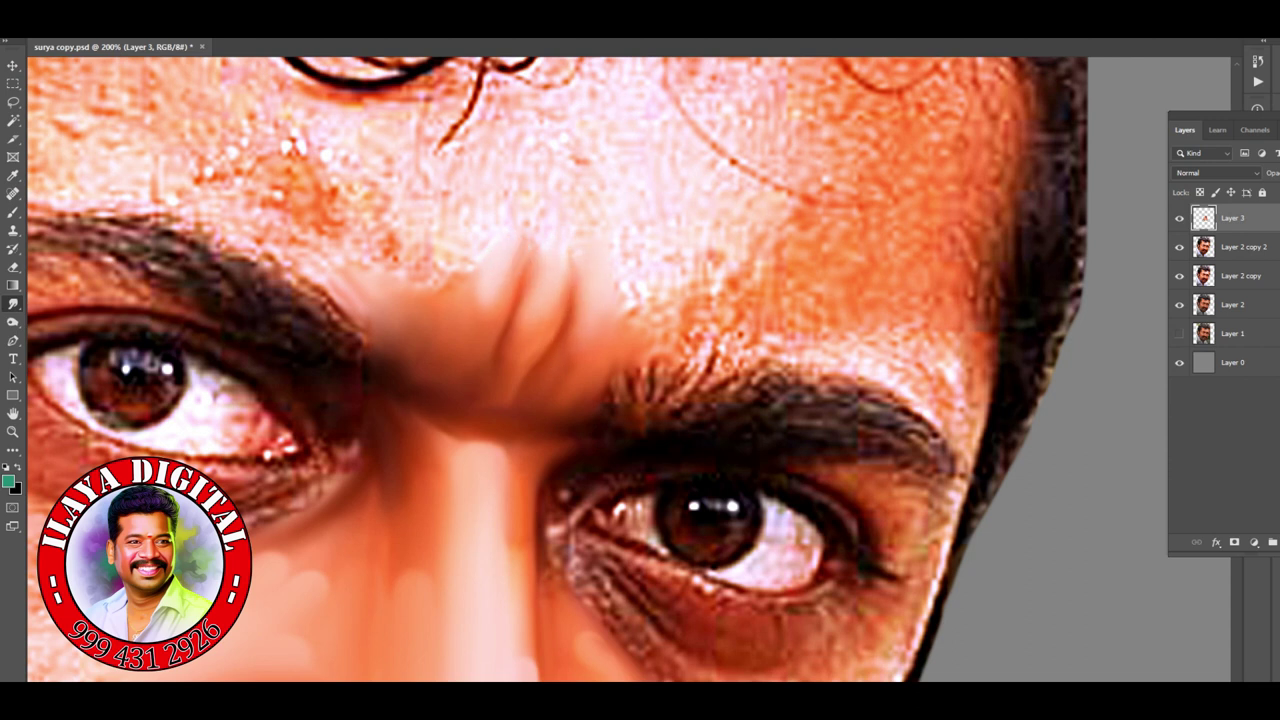
Step: Smooth the forehead above the right-hand eyebrow, from the frown lines across to the temple
scroll(557, 369, "up", 2)
left_click_drag(688, 360, 625, 405)
left_click_drag(688, 332, 648, 398)
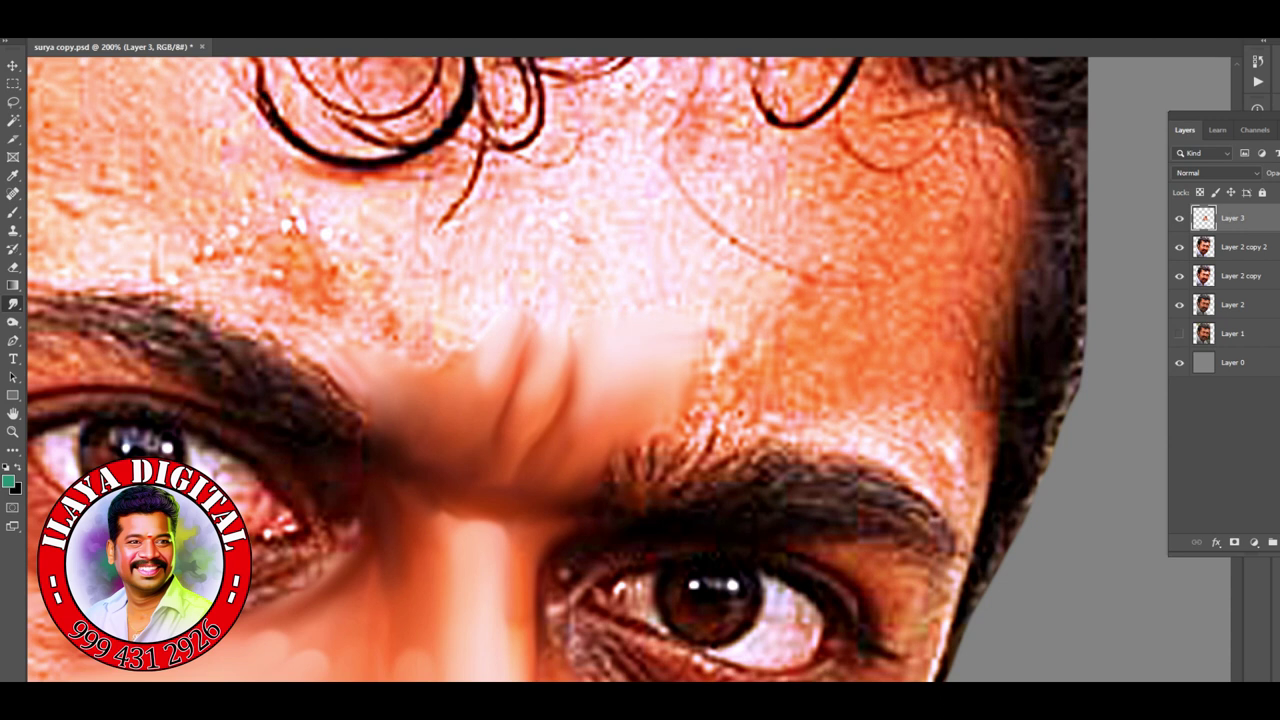
scroll(557, 369, "down", 2)
left_click_drag(975, 262, 984, 352)
mouse_move(925, 322)
left_mouse_down()
mouse_move(918, 392)
mouse_move(968, 405)
left_mouse_up()
mouse_move(845, 320)
left_mouse_down()
mouse_move(665, 334)
mouse_move(610, 372)
mouse_move(652, 342)
mouse_move(690, 340)
left_mouse_up()
left_click_drag(720, 210, 918, 322)
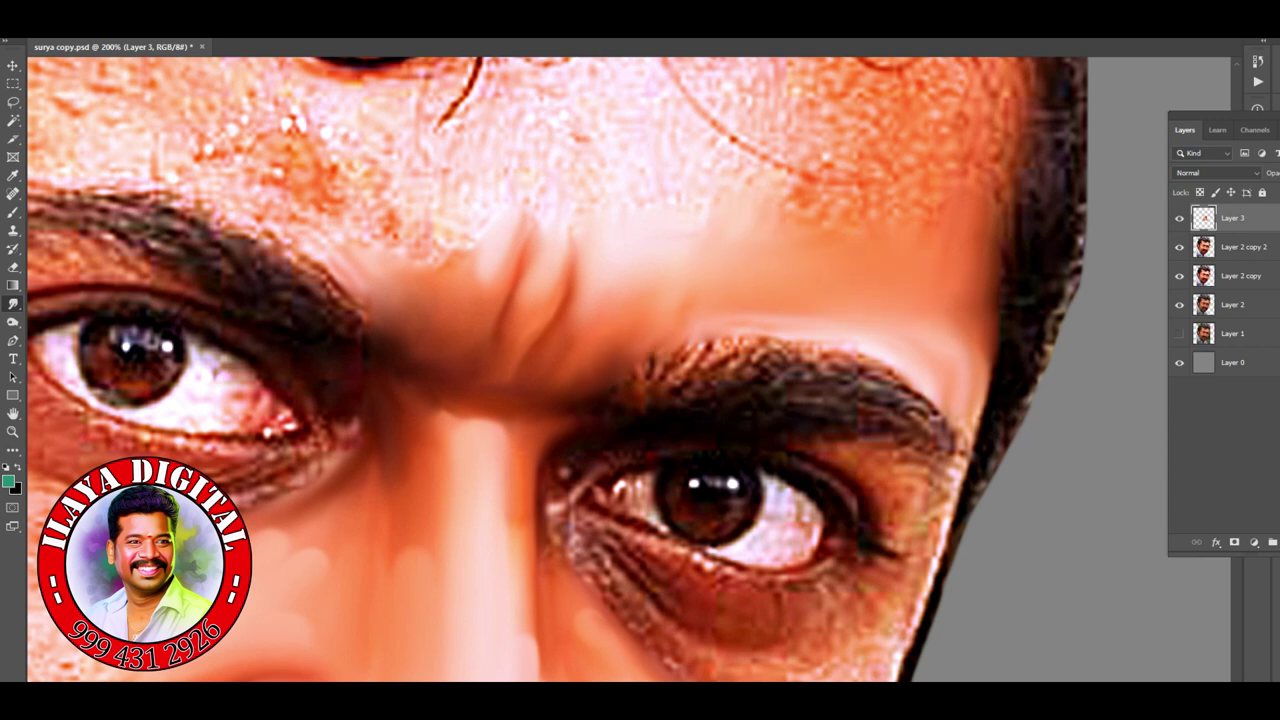
Step: Smooth the right-hand temple and upper forehead, blending the highlight into the darker skin toward the hairline
scroll(557, 369, "up", 3)
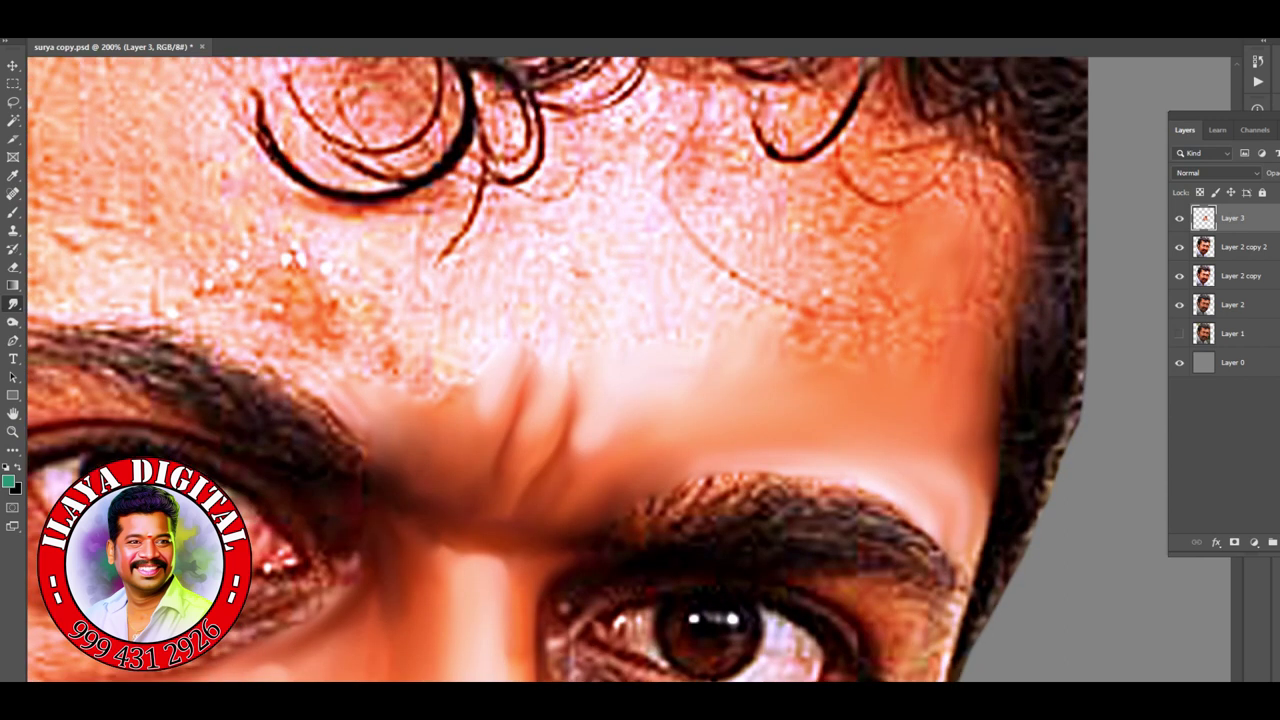
mouse_move(895, 140)
left_mouse_down()
mouse_move(990, 200)
mouse_move(1000, 170)
mouse_move(1000, 345)
left_mouse_up()
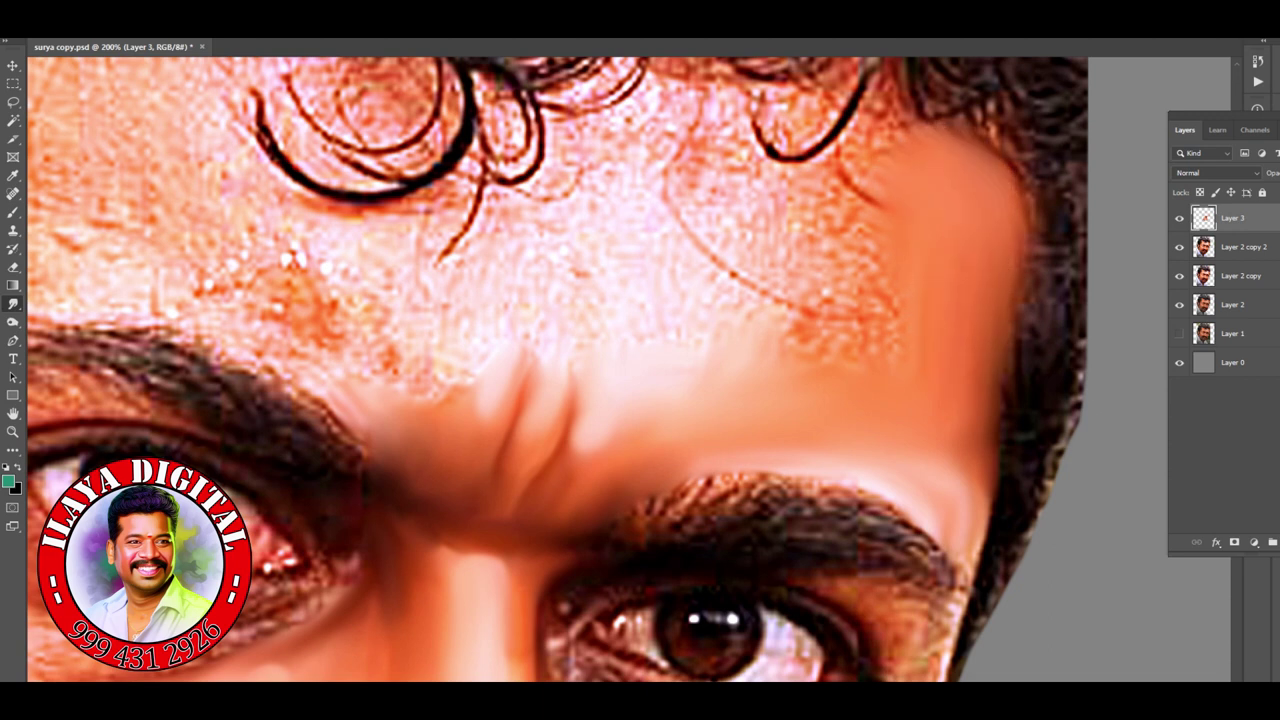
mouse_move(1000, 255)
left_mouse_down()
mouse_move(1005, 365)
mouse_move(990, 430)
left_mouse_up()
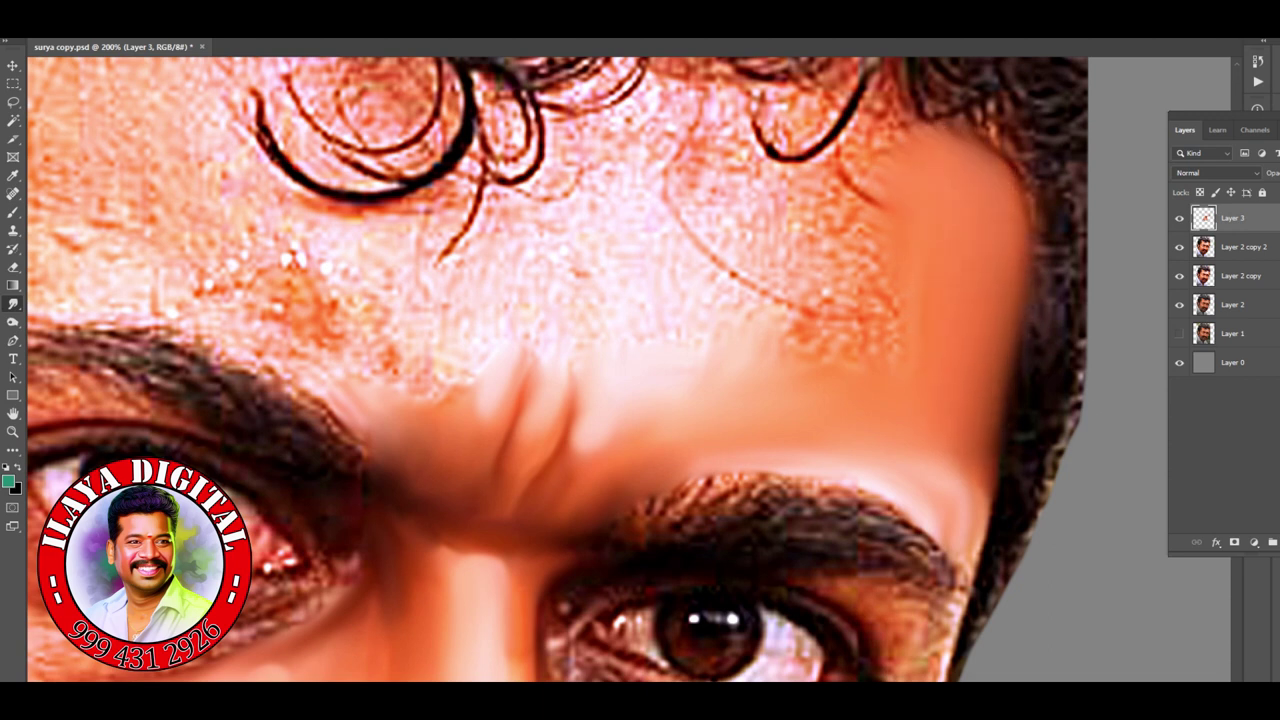
mouse_move(670, 275)
left_mouse_down()
mouse_move(740, 195)
mouse_move(760, 330)
mouse_move(855, 300)
left_mouse_up()
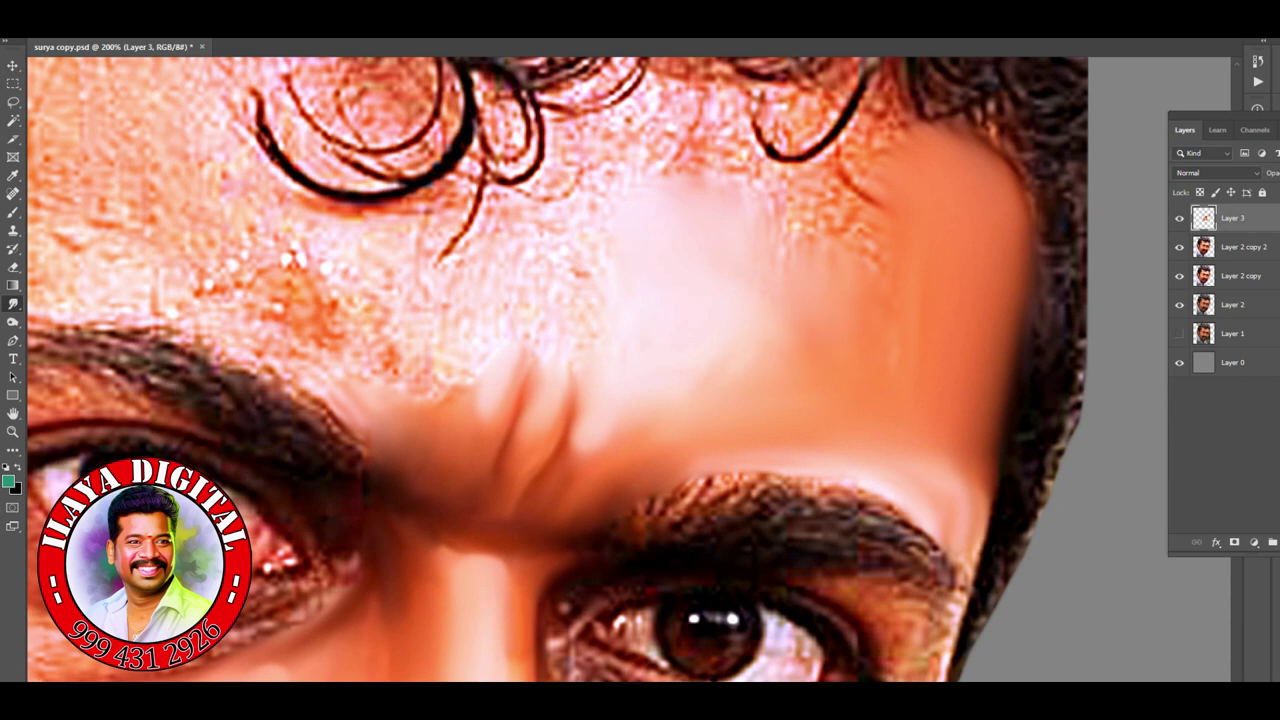
scroll(820, 320, "up", 2)
mouse_move(775, 255)
left_mouse_down()
mouse_move(885, 212)
mouse_move(858, 318)
left_mouse_up()
left_click_drag(850, 250, 835, 320)
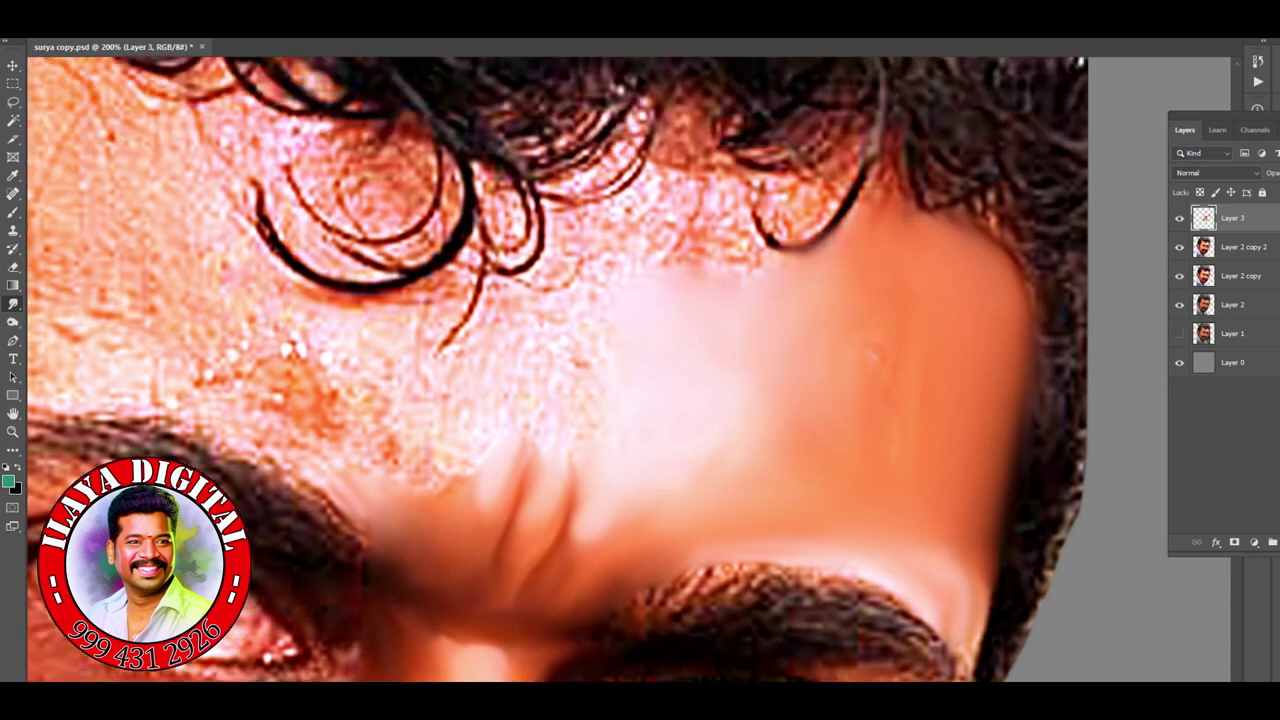
Step: Smudge the forehead above the left-hand eyebrow and blend it across the centre below the hanging curls
mouse_move(310, 405)
left_mouse_down()
mouse_move(205, 360)
mouse_move(370, 455)
mouse_move(205, 255)
left_mouse_up()
mouse_move(285, 265)
left_mouse_down()
mouse_move(385, 365)
mouse_move(440, 465)
left_mouse_up()
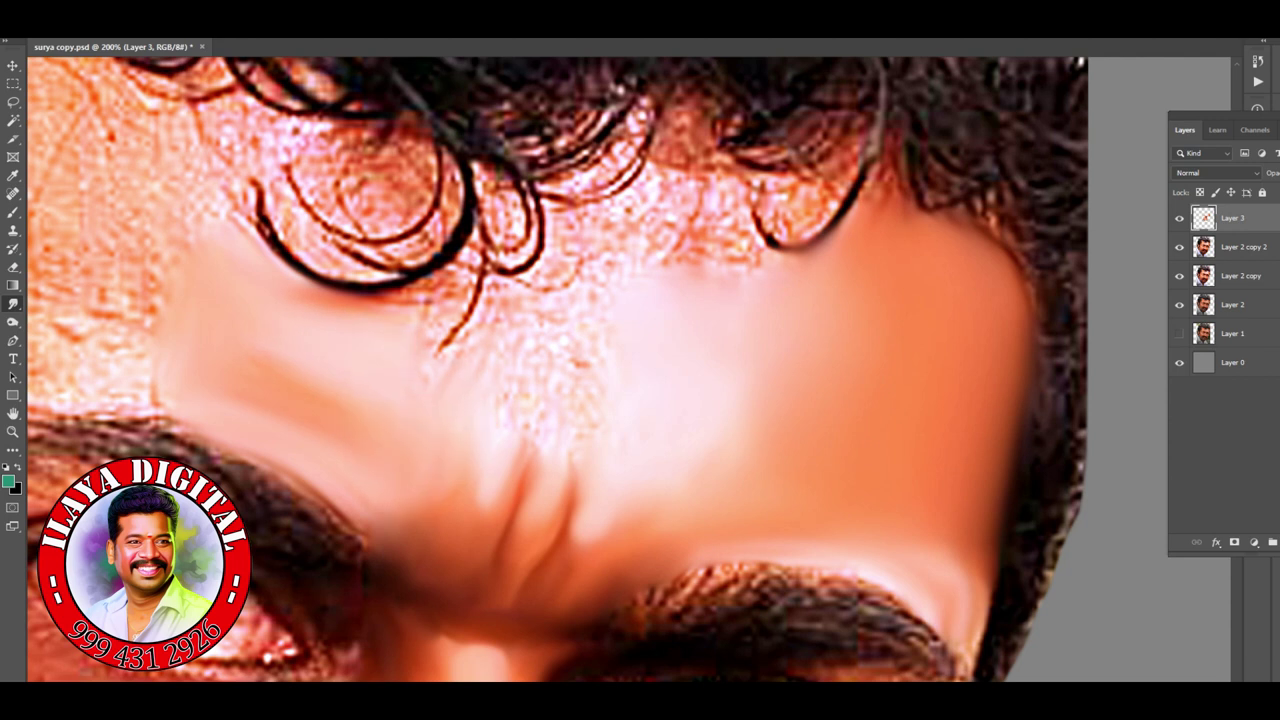
mouse_move(500, 310)
left_mouse_down()
mouse_move(400, 345)
mouse_move(310, 290)
mouse_move(525, 390)
mouse_move(465, 500)
mouse_move(480, 520)
left_mouse_up()
mouse_move(470, 310)
left_mouse_down()
mouse_move(510, 280)
mouse_move(600, 250)
mouse_move(650, 200)
mouse_move(720, 190)
mouse_move(780, 252)
left_mouse_up()
left_click(582, 364)
Step: Smooth the skin along the central and right-hand hairline, working around and inside the loose curls
scroll(560, 370, "down", 1)
scroll(560, 370, "down", 5)
scroll(560, 370, "up", 5)
scroll(560, 370, "up", 2)
mouse_move(650, 265)
left_mouse_down()
mouse_move(680, 235)
mouse_move(705, 250)
mouse_move(680, 200)
mouse_move(722, 280)
mouse_move(645, 262)
mouse_move(730, 290)
mouse_move(830, 268)
mouse_move(822, 300)
mouse_move(835, 295)
mouse_move(755, 320)
mouse_move(762, 276)
mouse_move(780, 338)
left_mouse_up()
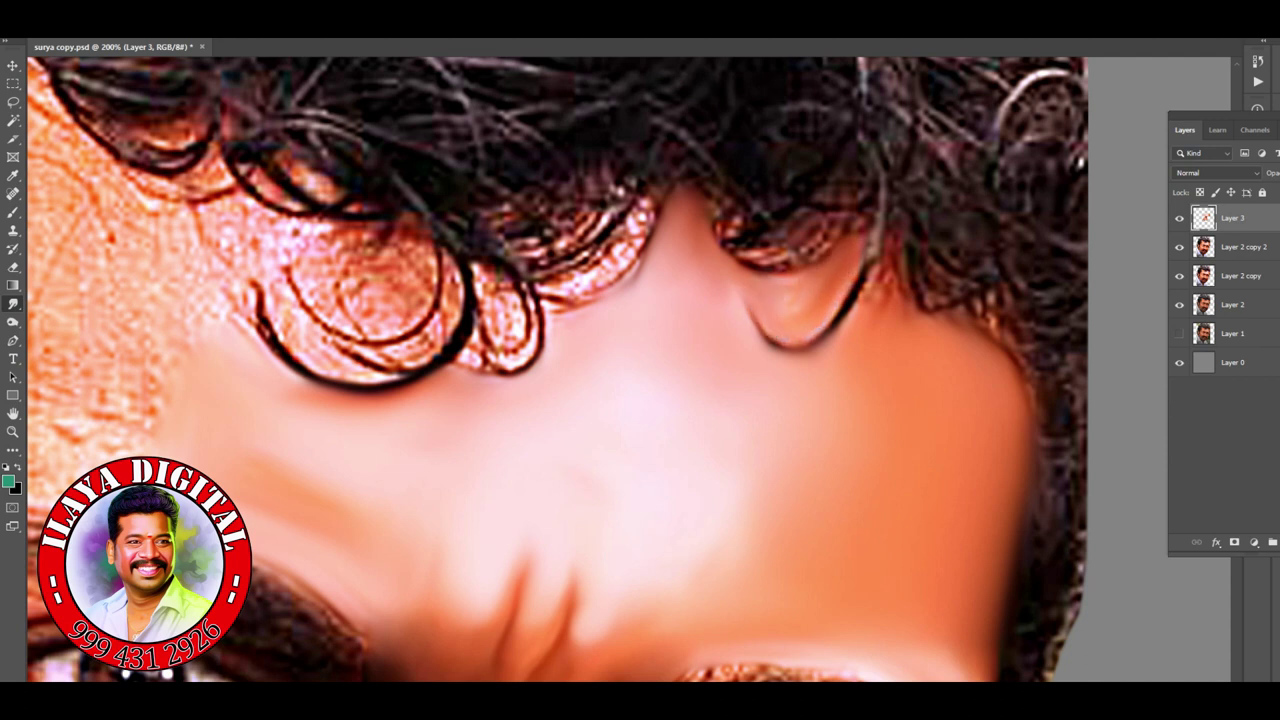
mouse_move(828, 272)
left_mouse_down()
mouse_move(812, 310)
mouse_move(900, 285)
mouse_move(935, 310)
mouse_move(940, 342)
left_mouse_up()
mouse_move(556, 282)
left_mouse_down()
mouse_move(612, 256)
mouse_move(646, 206)
mouse_move(614, 248)
mouse_move(548, 282)
mouse_move(606, 288)
mouse_move(632, 272)
mouse_move(552, 310)
left_mouse_up()
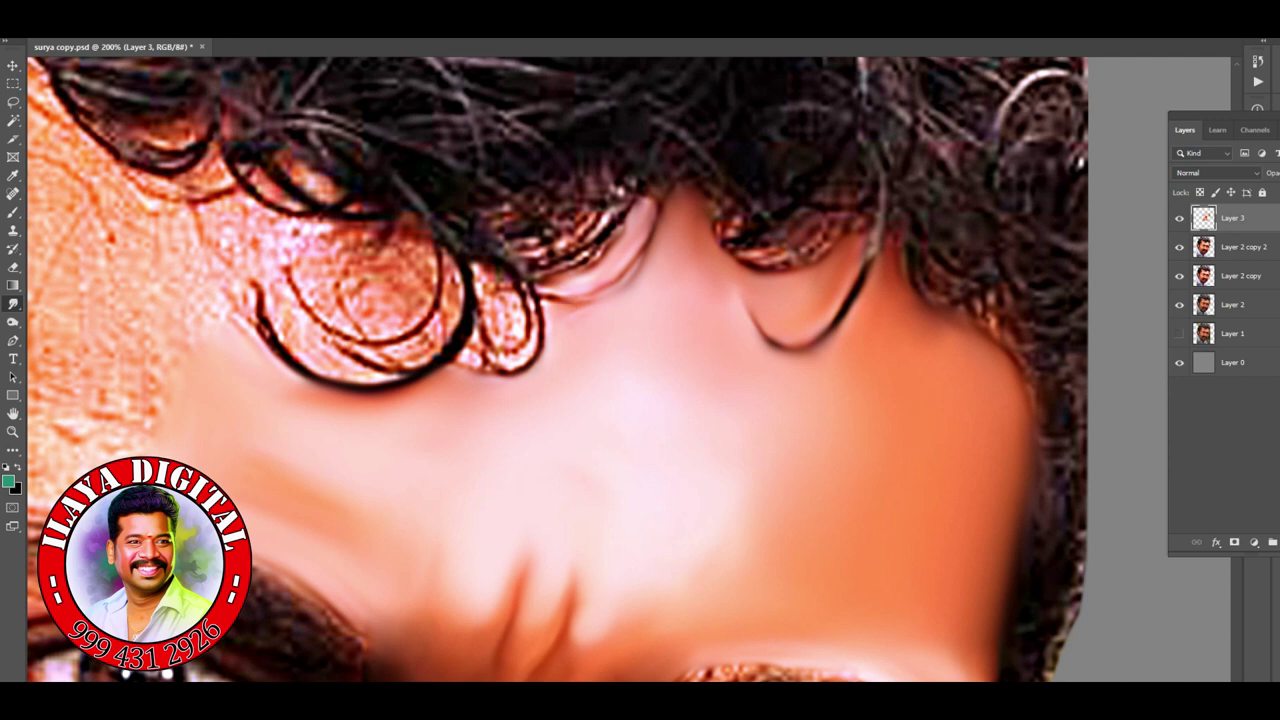
left_click_drag(640, 260, 606, 304)
Step: Smudge the left-hand side of the forehead from the temple hair toward the large curl
mouse_move(600, 400)
left_mouse_down()
mouse_move(1010, 310)
mouse_move(1000, 415)
left_mouse_up()
left_click_drag(366, 230, 370, 310)
left_click_drag(320, 260, 420, 370)
left_click_drag(530, 340, 420, 440)
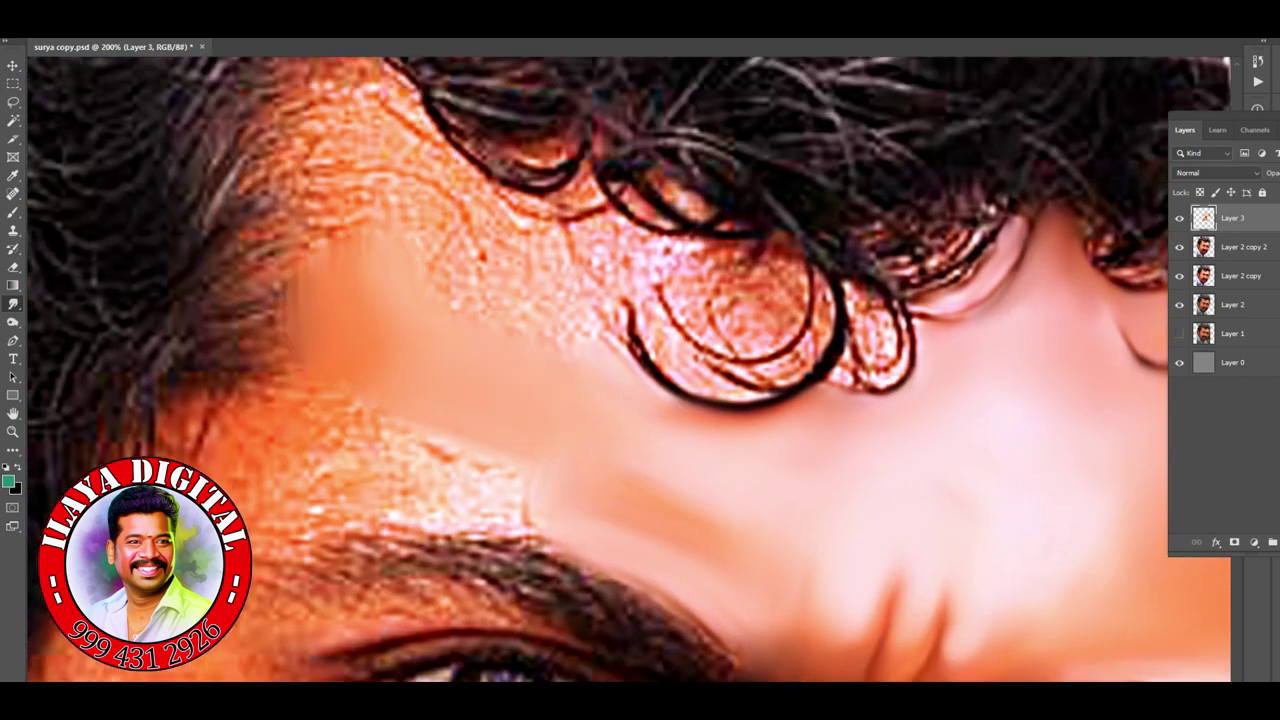
left_click_drag(400, 220, 290, 250)
left_click_drag(460, 230, 610, 310)
Step: Smooth the upper left-hand forehead up to the hairline and the skin enclosed by the large curl
scroll(630, 370, "up", 2)
left_click_drag(300, 220, 380, 280)
left_click_drag(300, 250, 370, 120)
left_click_drag(400, 250, 350, 130)
mouse_move(420, 240)
left_mouse_down()
mouse_move(560, 320)
mouse_move(590, 305)
mouse_move(690, 345)
mouse_move(690, 400)
mouse_move(760, 345)
mouse_move(790, 395)
mouse_move(730, 435)
mouse_move(780, 425)
left_mouse_up()
mouse_move(725, 340)
left_mouse_down()
mouse_move(640, 400)
mouse_move(665, 455)
left_mouse_up()
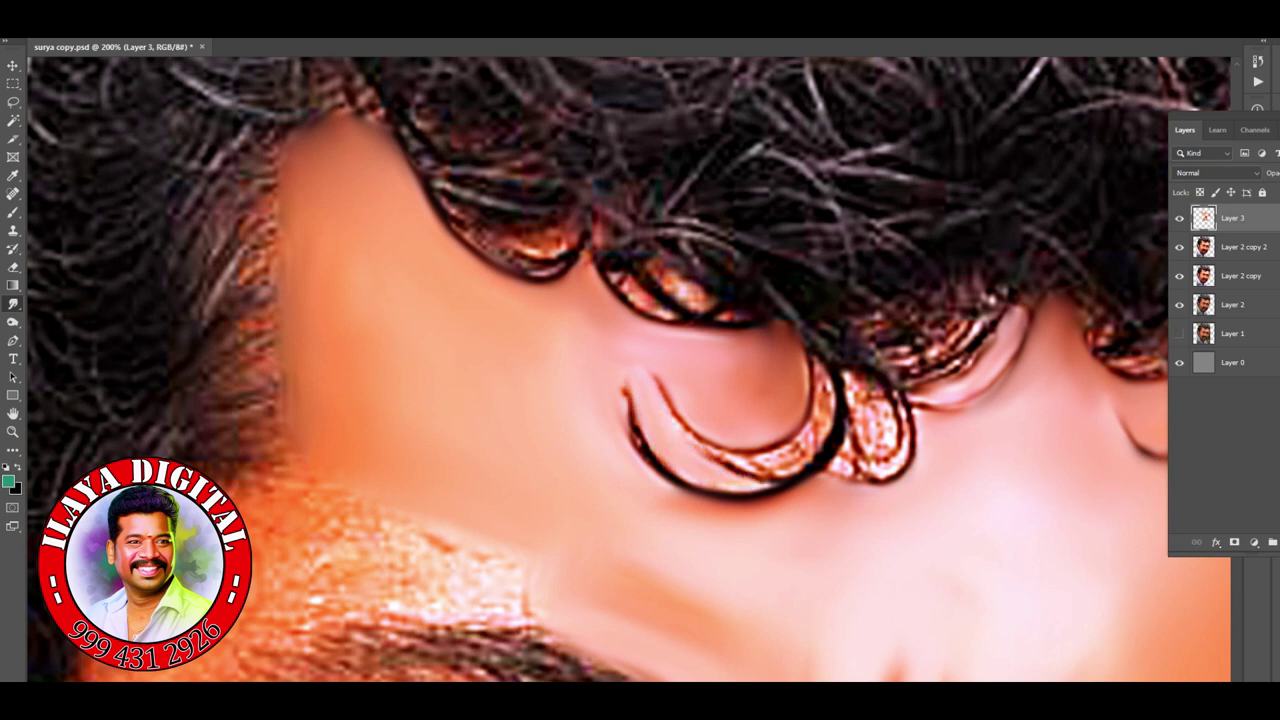
Step: Blend the remaining grainy skin between the strands of the large curl and inside the small loop beside it
scroll(880, 580, "up", 2)
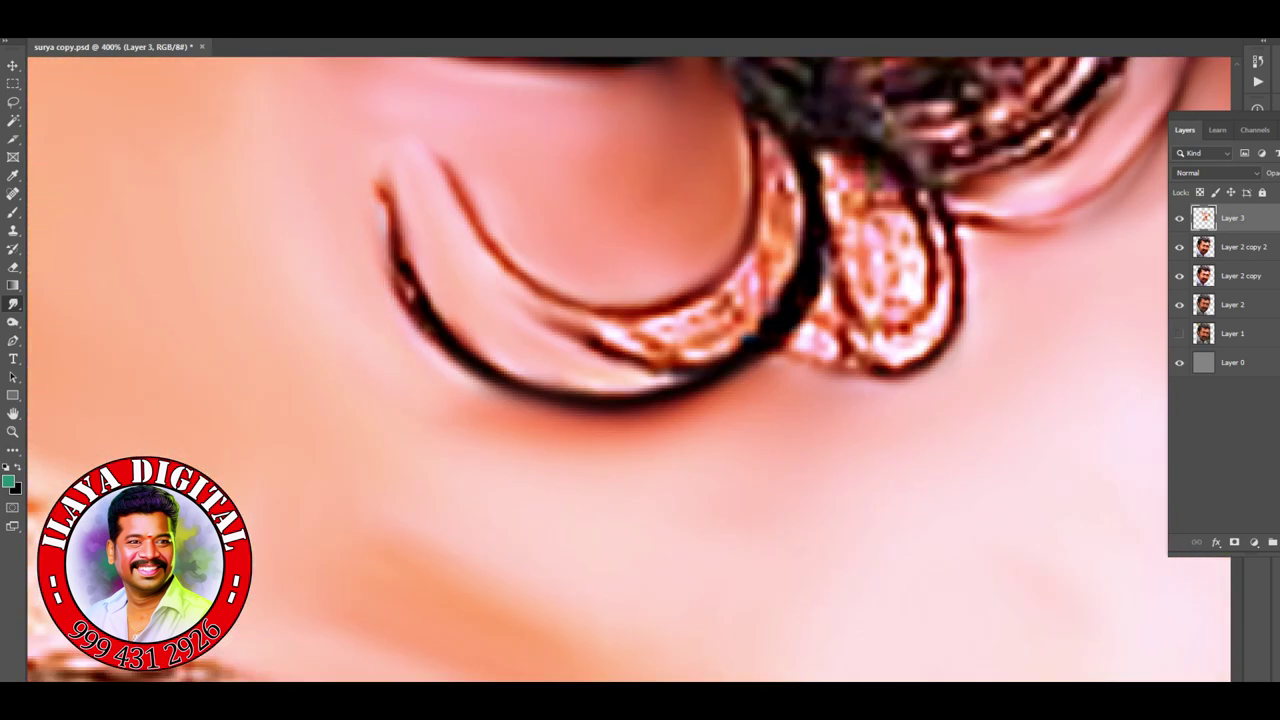
scroll(630, 370, "up", 1)
mouse_move(740, 330)
left_mouse_down()
mouse_move(785, 195)
mouse_move(790, 300)
mouse_move(690, 345)
mouse_move(680, 335)
mouse_move(560, 355)
mouse_move(660, 385)
mouse_move(740, 345)
mouse_move(650, 400)
mouse_move(570, 410)
left_mouse_up()
mouse_move(880, 310)
left_mouse_down()
mouse_move(830, 190)
mouse_move(905, 300)
mouse_move(845, 260)
mouse_move(900, 260)
left_mouse_up()
mouse_move(910, 370)
left_mouse_down()
mouse_move(866, 362)
mouse_move(936, 334)
mouse_move(938, 245)
left_mouse_up()
mouse_move(785, 380)
left_mouse_down()
mouse_move(810, 360)
mouse_move(900, 415)
mouse_move(825, 325)
mouse_move(870, 360)
left_mouse_up()
Step: Smooth the strip of forehead above the left-hand eyebrow and the temple beside it
key("ctrl+1")
mouse_move(405, 265)
left_mouse_down()
mouse_move(426, 222)
mouse_move(515, 274)
left_mouse_up()
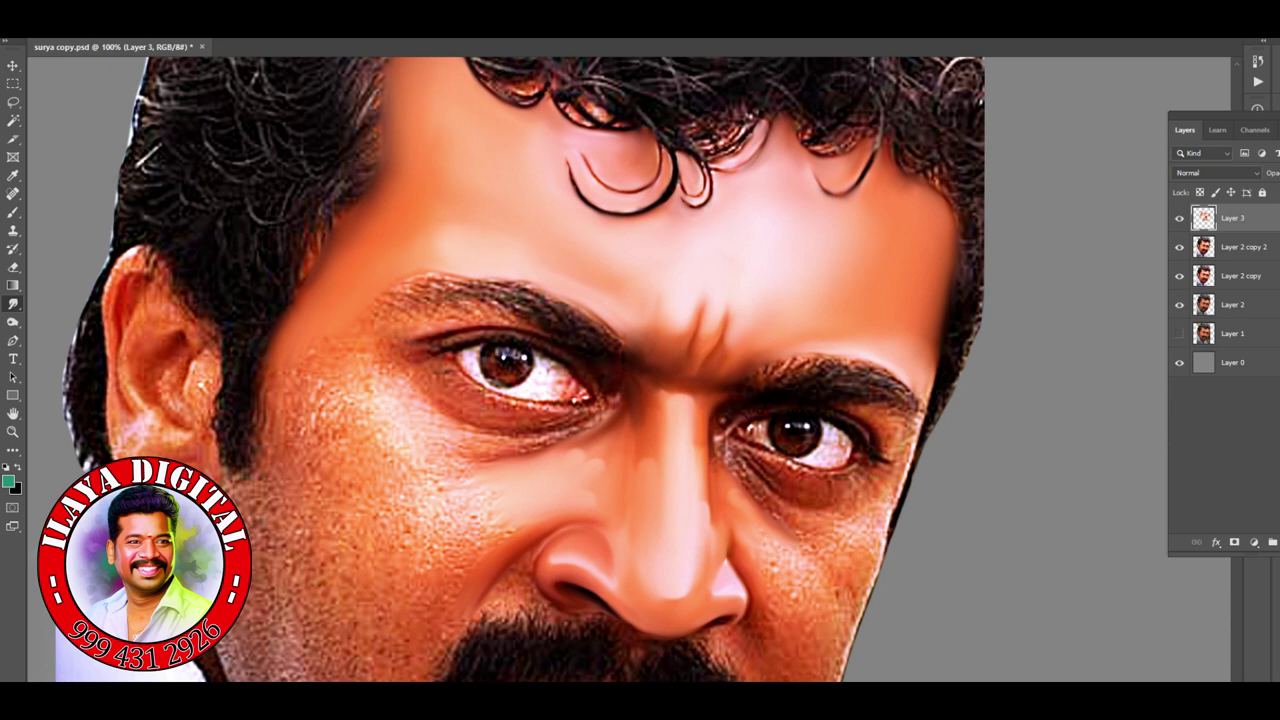
scroll(500, 370, "down", 4)
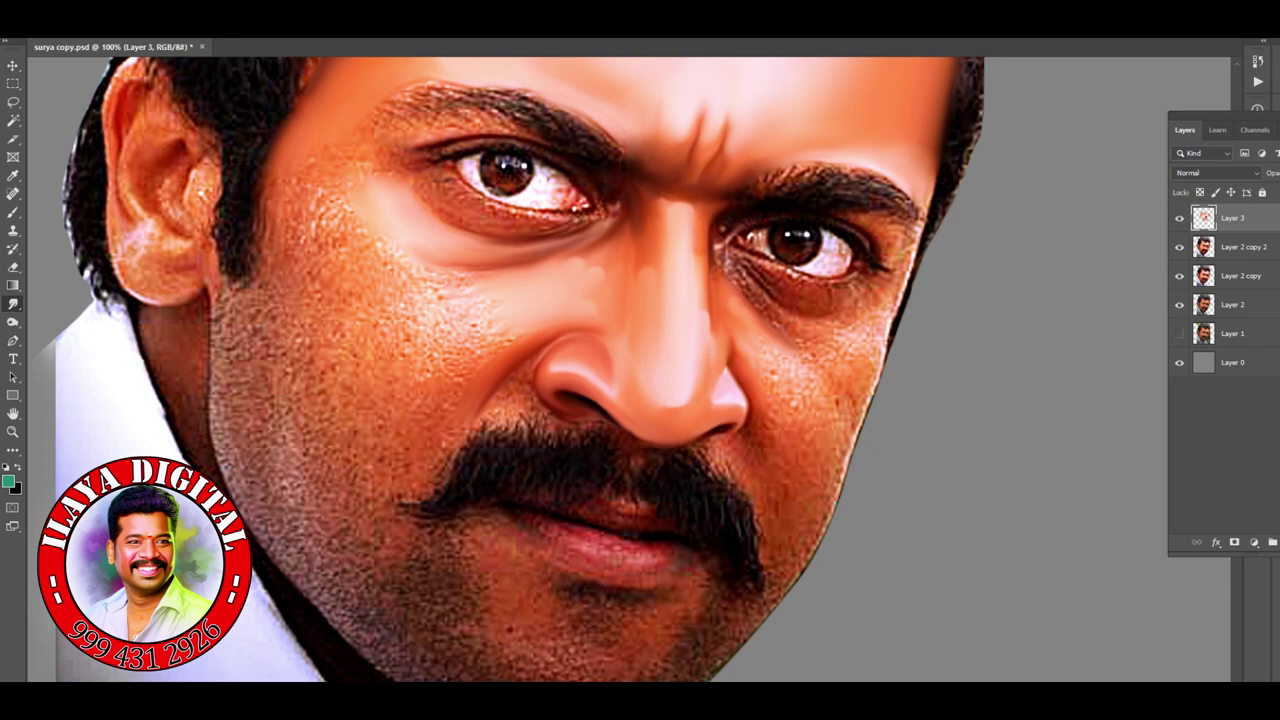
Step: Smudge the skin beneath the left-hand eye, from the inner corner along the lower lid to the outer edge
scroll(625, 195, "up", 2)
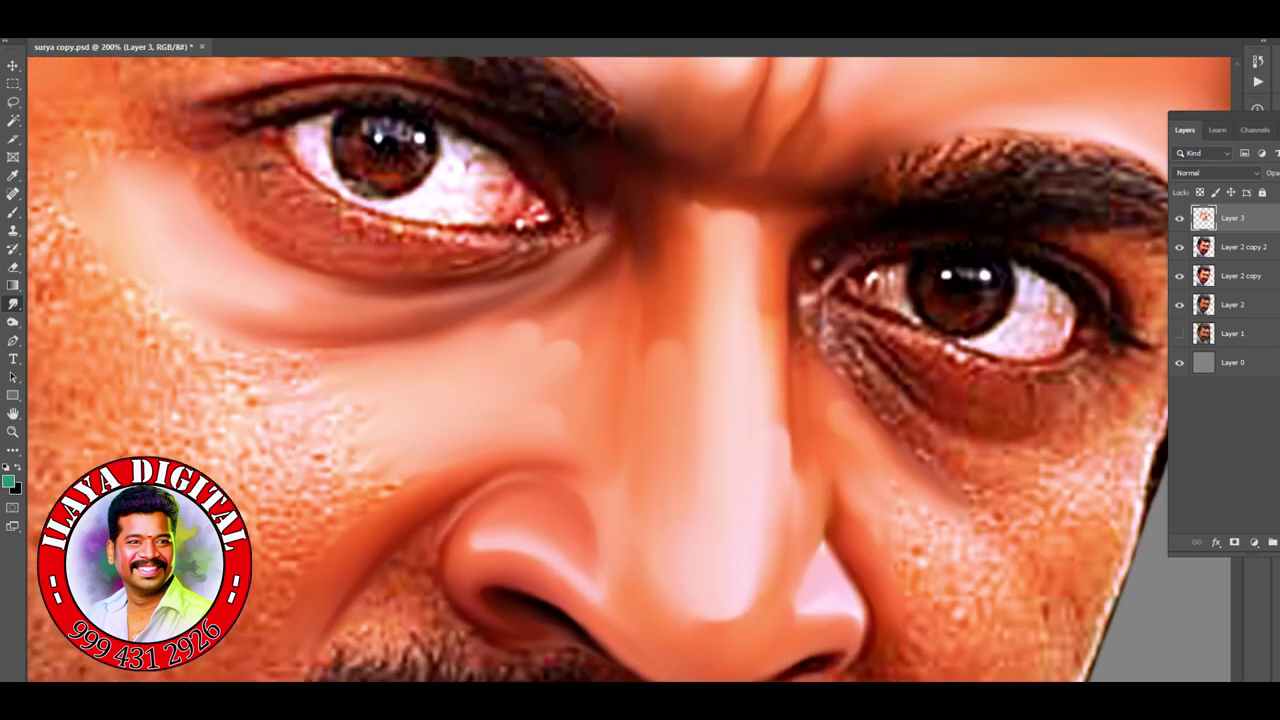
left_click_drag(596, 290, 625, 248)
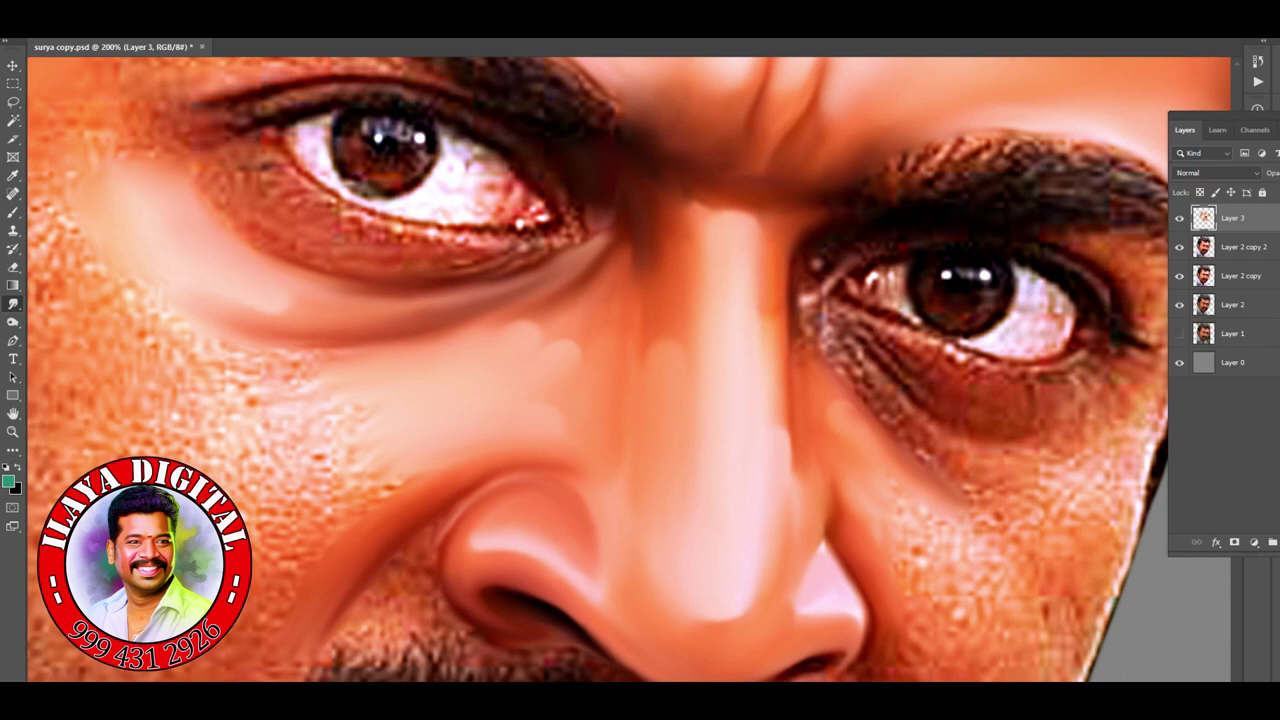
scroll(628, 370, "up", 1)
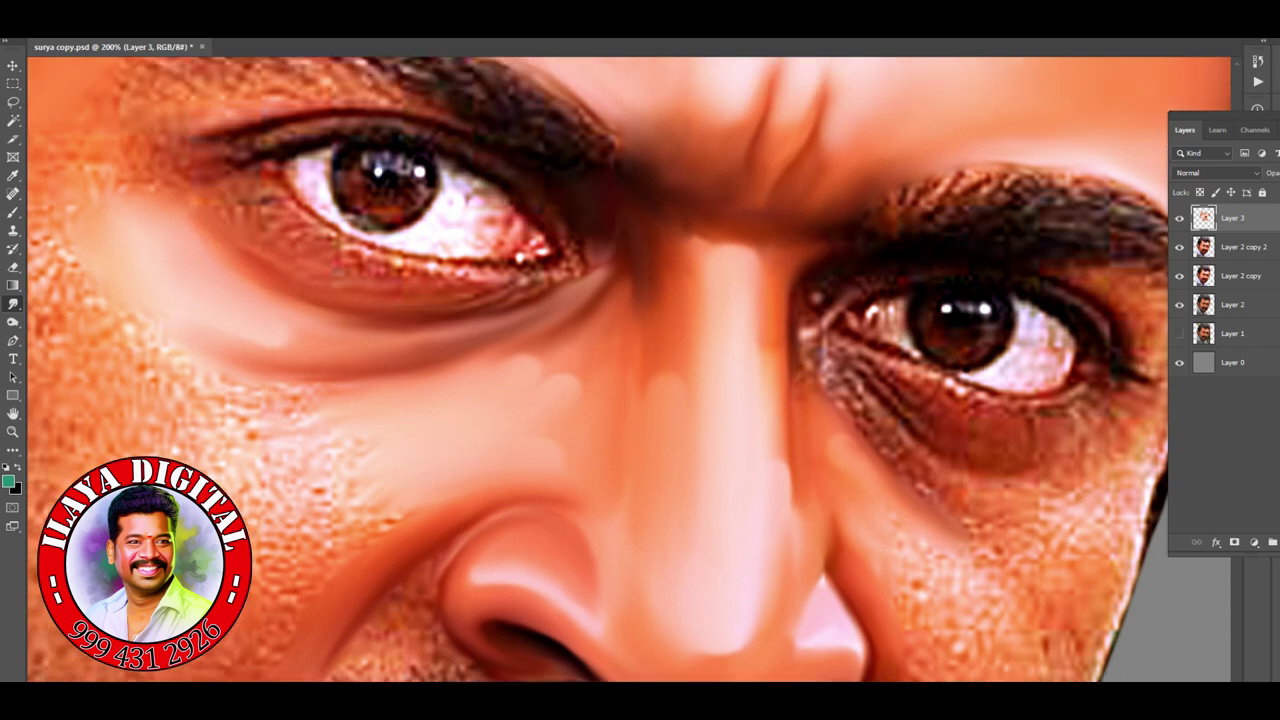
left_click_drag(295, 228, 380, 268)
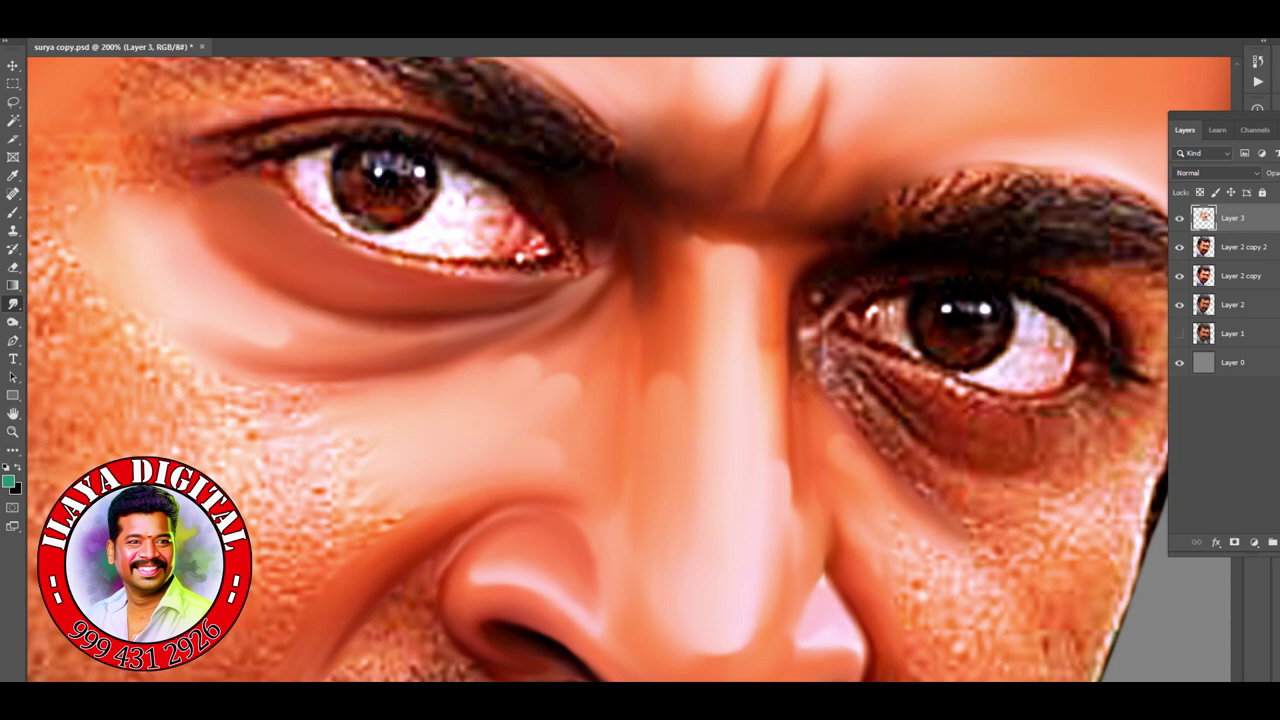
Step: Smooth the left-hand cheek from the outer eye and sideburn down to the moustache and nose fold
scroll(628, 370, "left", 5)
scroll(628, 370, "up", 2)
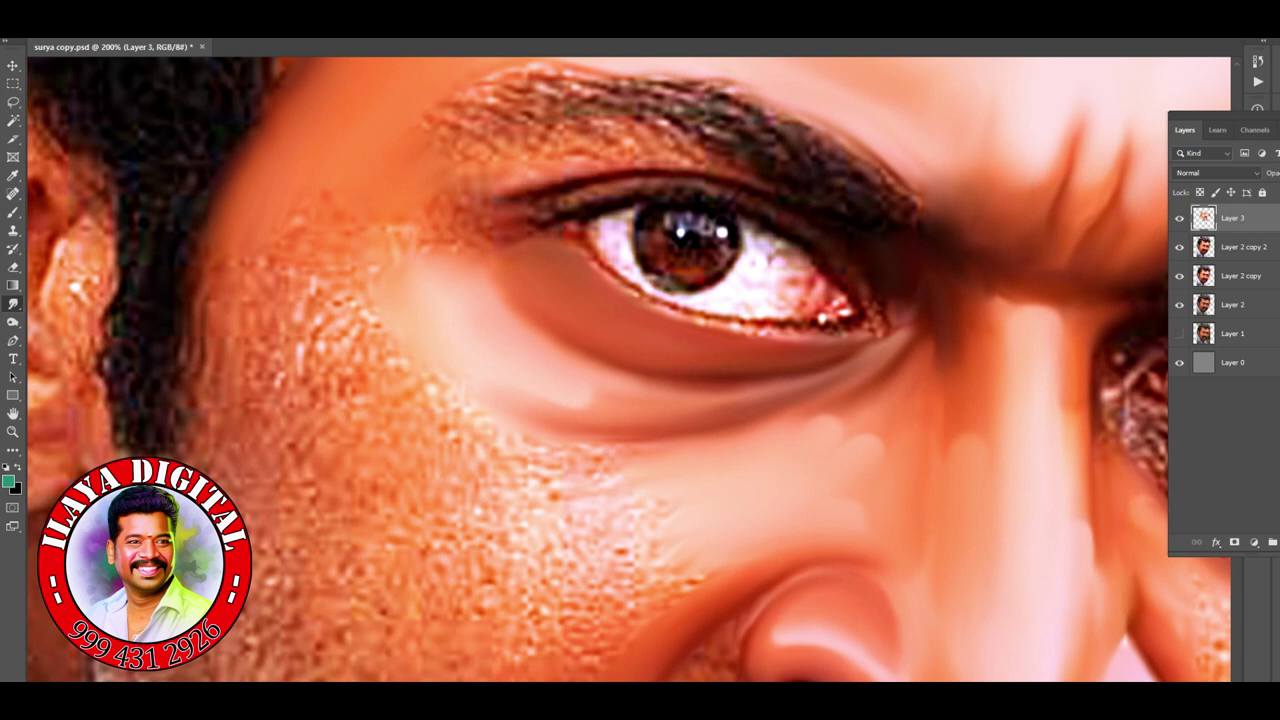
scroll(628, 370, "down", 5)
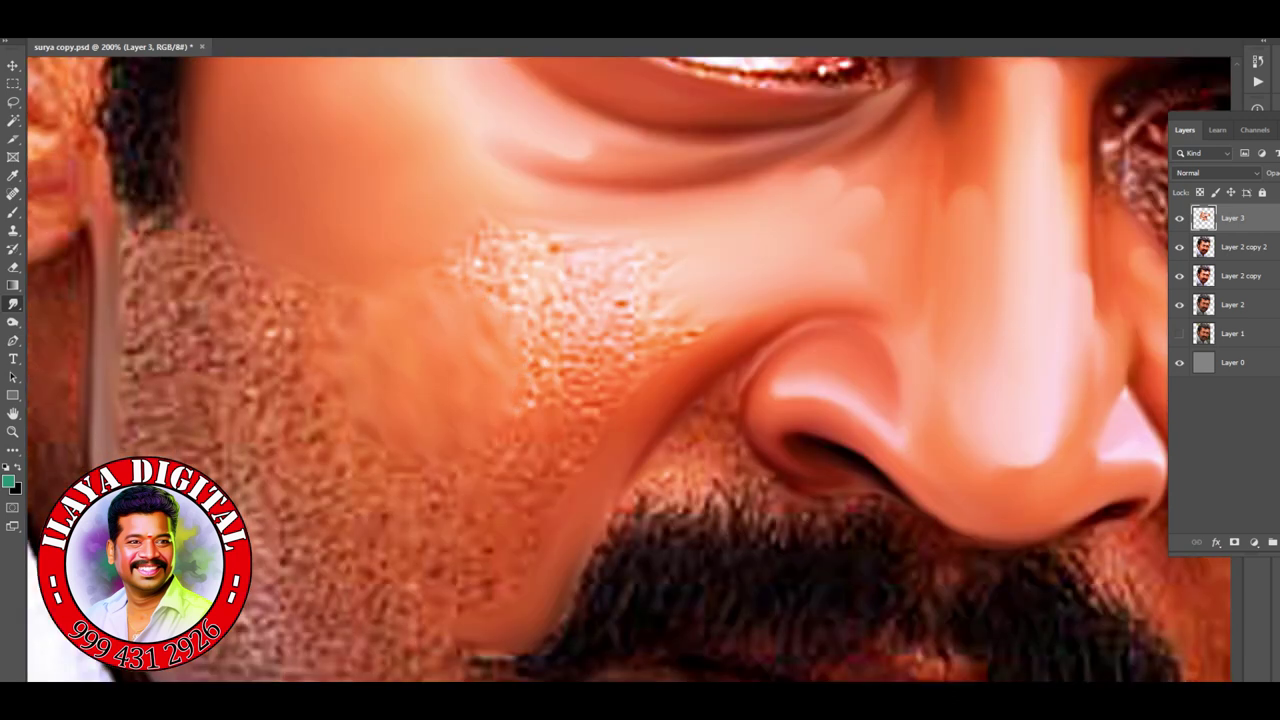
mouse_move(522, 406)
left_mouse_down()
mouse_move(519, 482)
mouse_move(411, 589)
mouse_move(276, 326)
left_mouse_up()
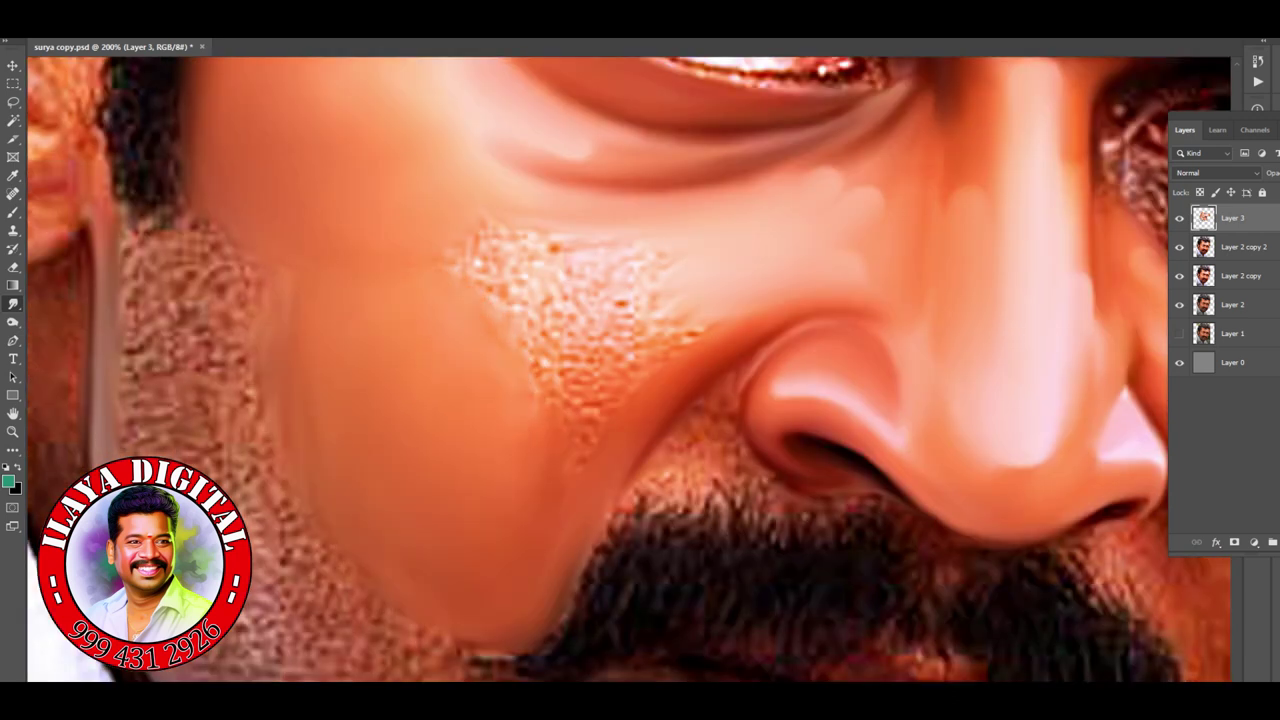
mouse_move(593, 404)
left_mouse_down()
mouse_move(627, 318)
mouse_move(695, 333)
mouse_move(590, 405)
left_mouse_up()
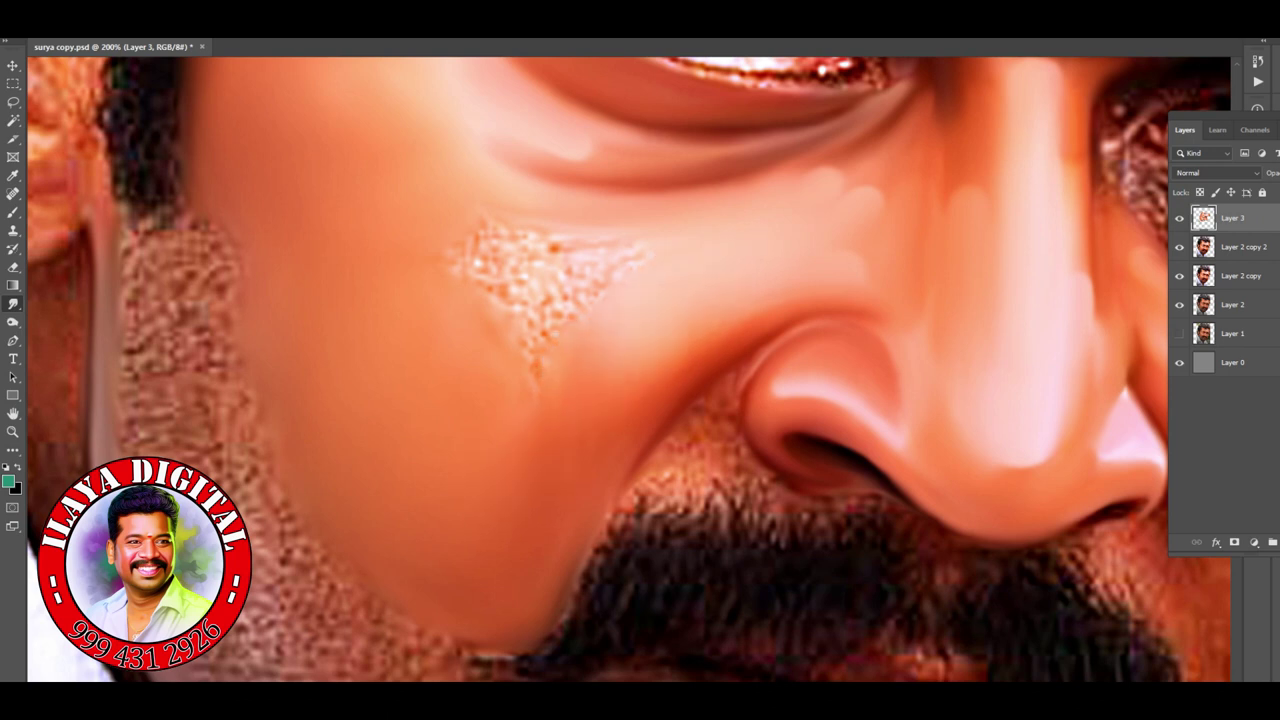
Step: Blend the last grainy patch of the left-hand cheek highlight into the surrounding skin
scroll(590, 400, "up", 2)
left_click_drag(470, 330, 550, 455)
left_click_drag(550, 410, 540, 520)
left_click_drag(525, 345, 640, 338)
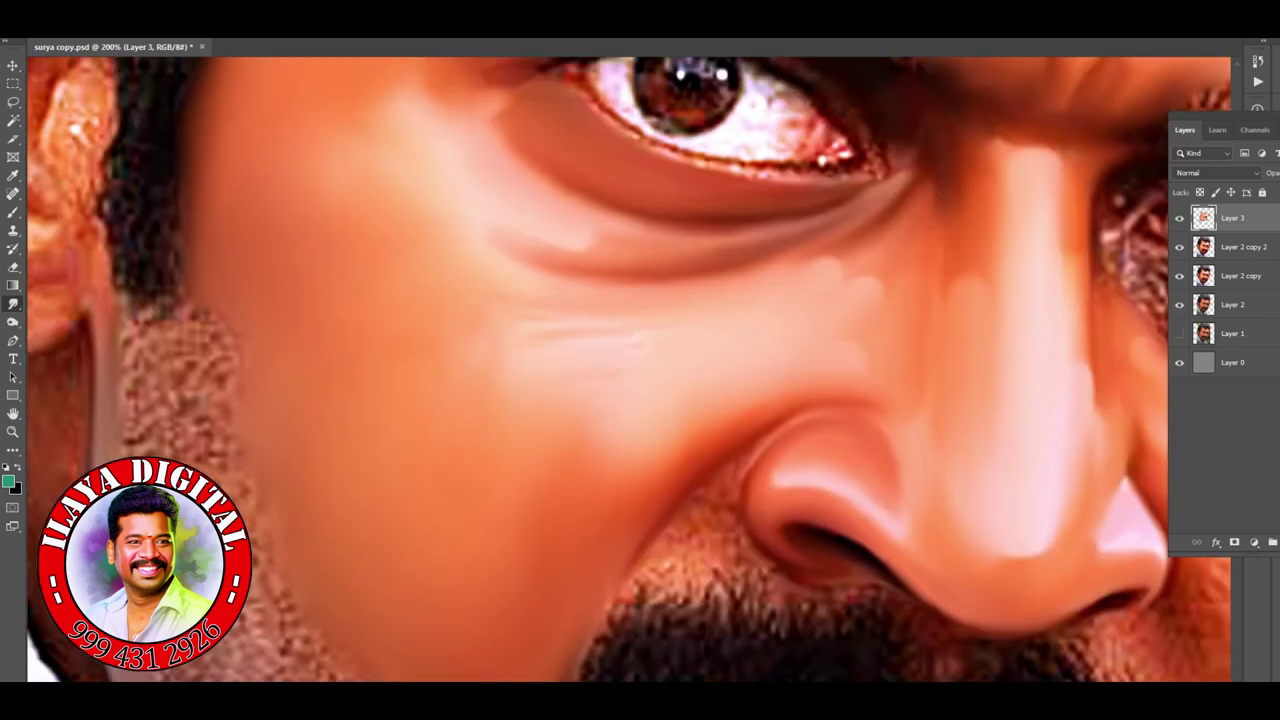
Step: Smudge the stubble below the left-hand sideburn upward along the edge of the cheek
key("ctrl+0")
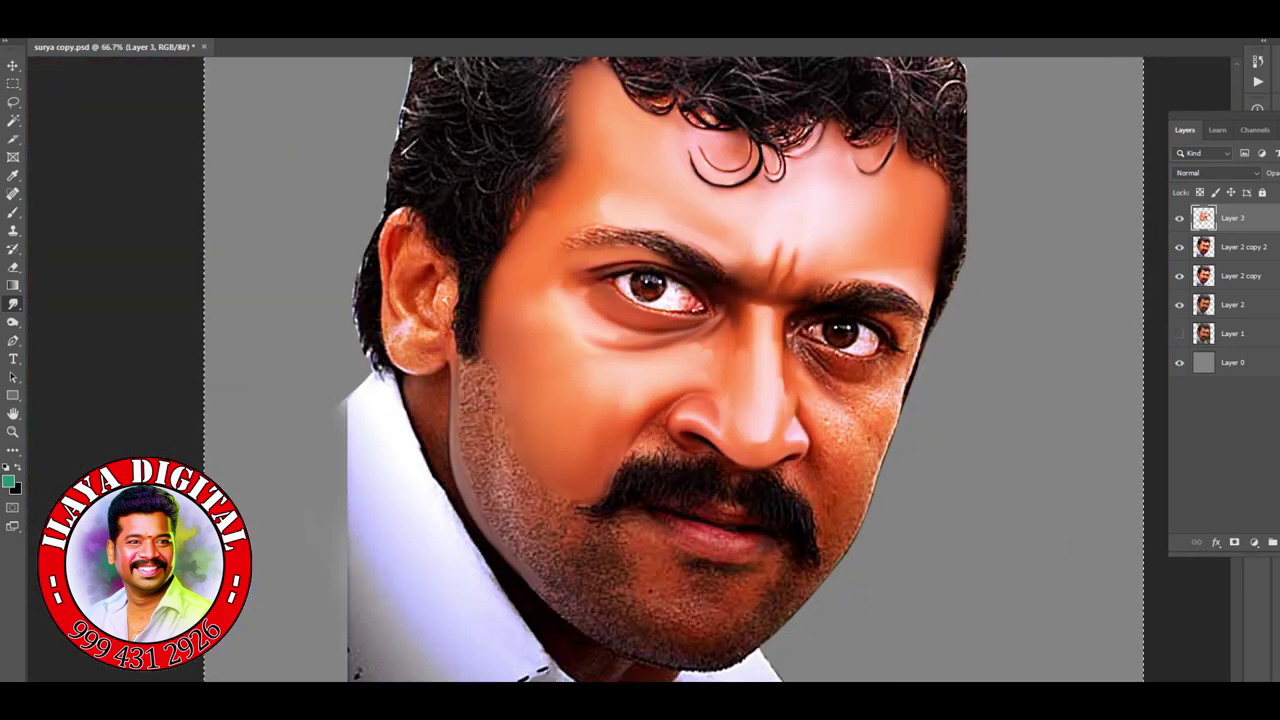
key("ctrl+1")
left_click_drag(388, 455, 390, 352)
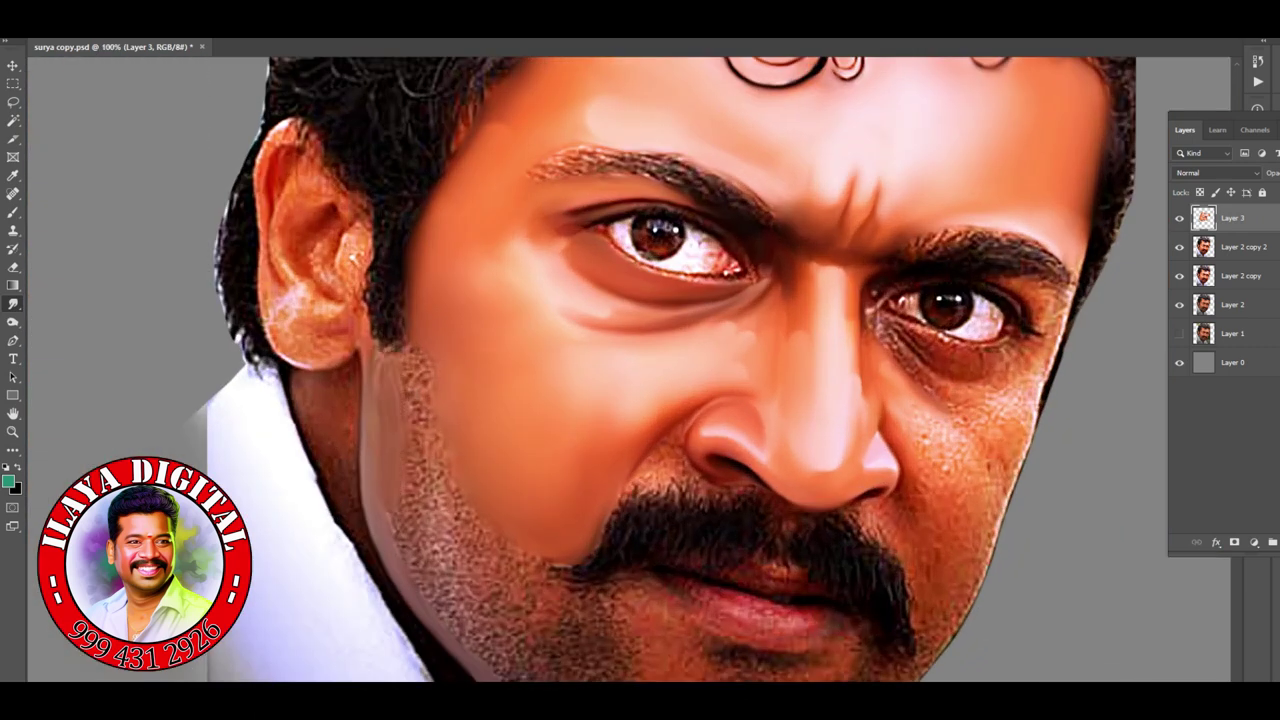
left_click_drag(418, 425, 416, 358)
left_click_drag(416, 552, 414, 466)
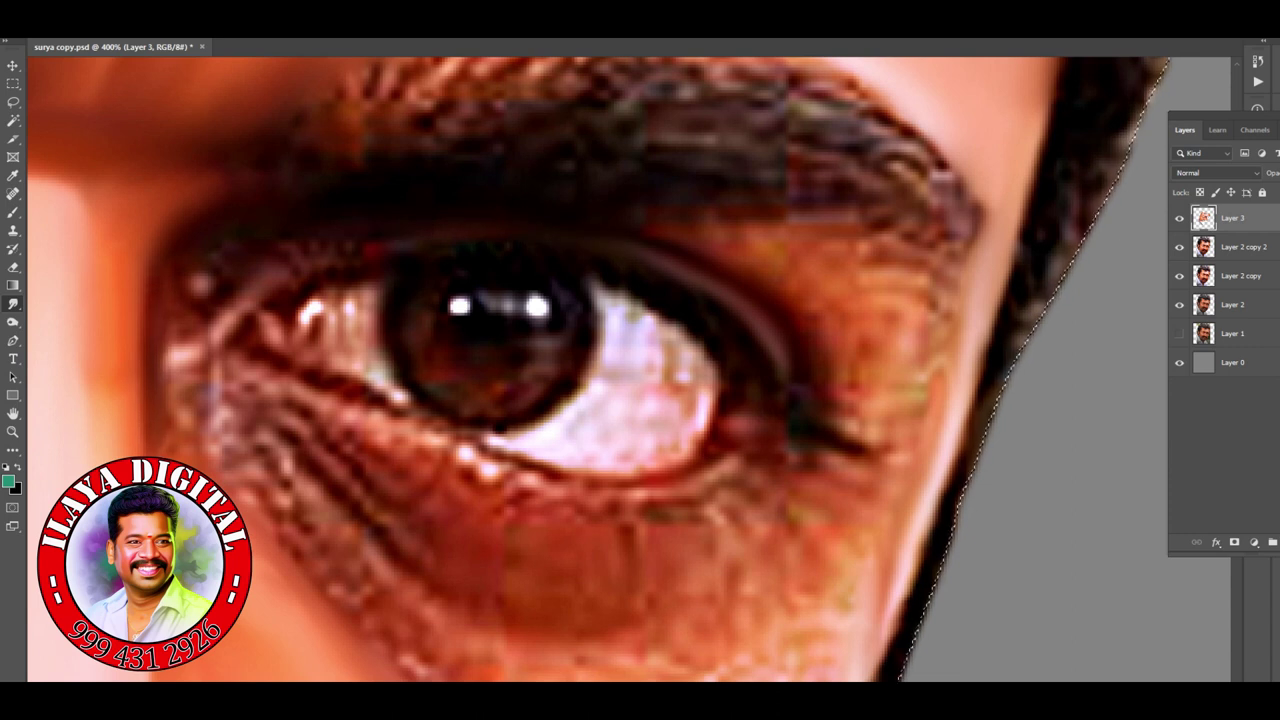
Step: Smooth the right-hand upper eyelid below the brow and the skin around the eye's outer corner
left_click_drag(600, 224, 815, 208)
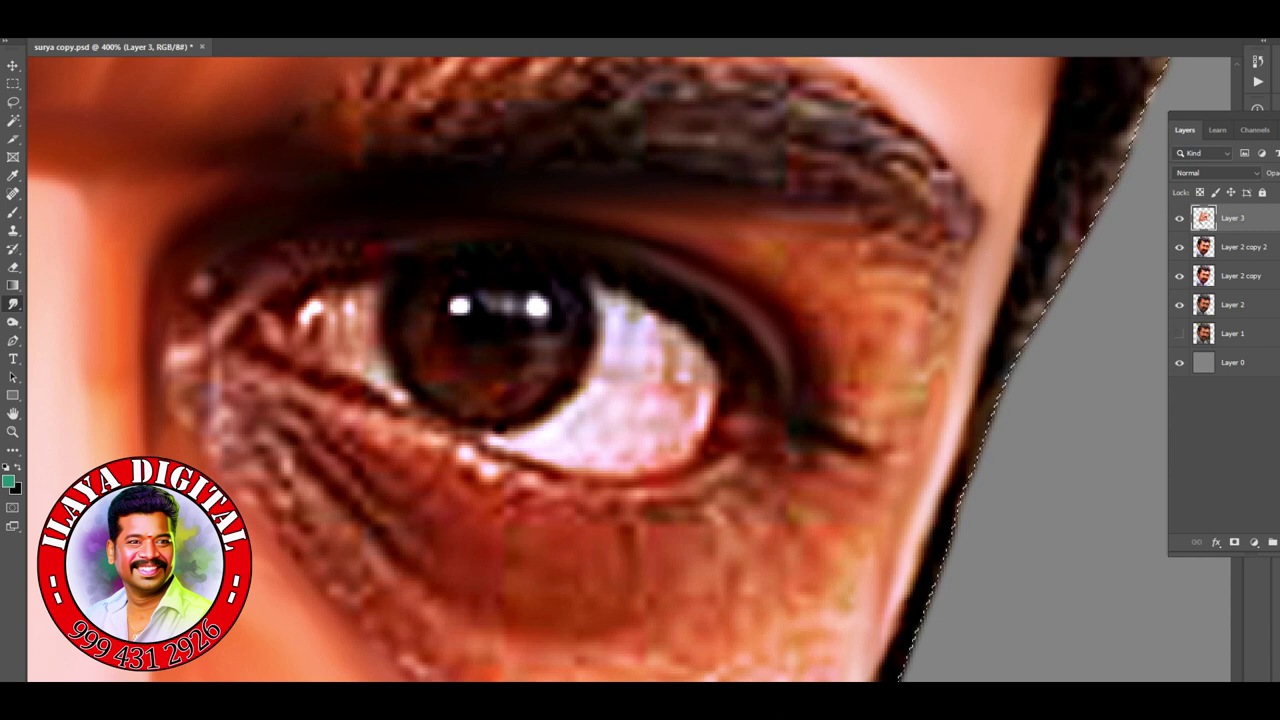
left_click_drag(840, 410, 818, 335)
left_click_drag(760, 300, 745, 265)
mouse_move(860, 420)
left_mouse_down()
mouse_move(885, 410)
mouse_move(930, 320)
left_mouse_up()
left_click_drag(866, 366, 888, 320)
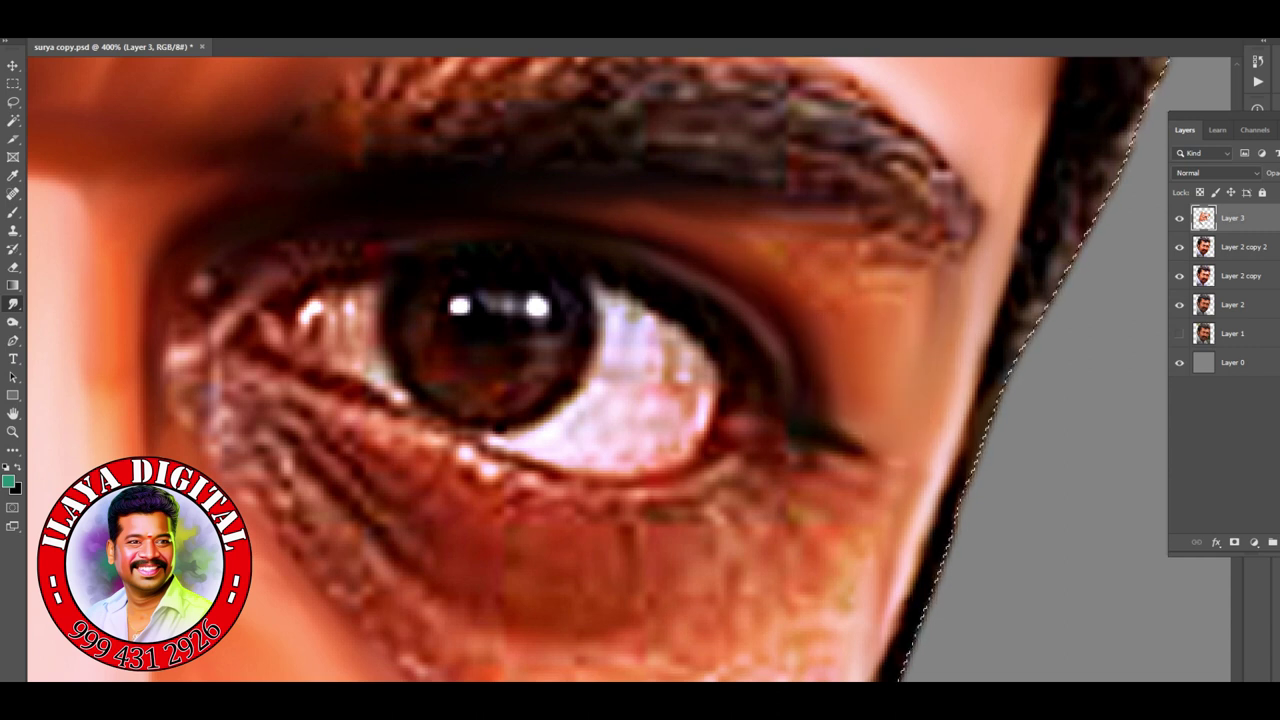
mouse_move(765, 218)
left_mouse_down()
mouse_move(905, 262)
mouse_move(920, 330)
left_mouse_up()
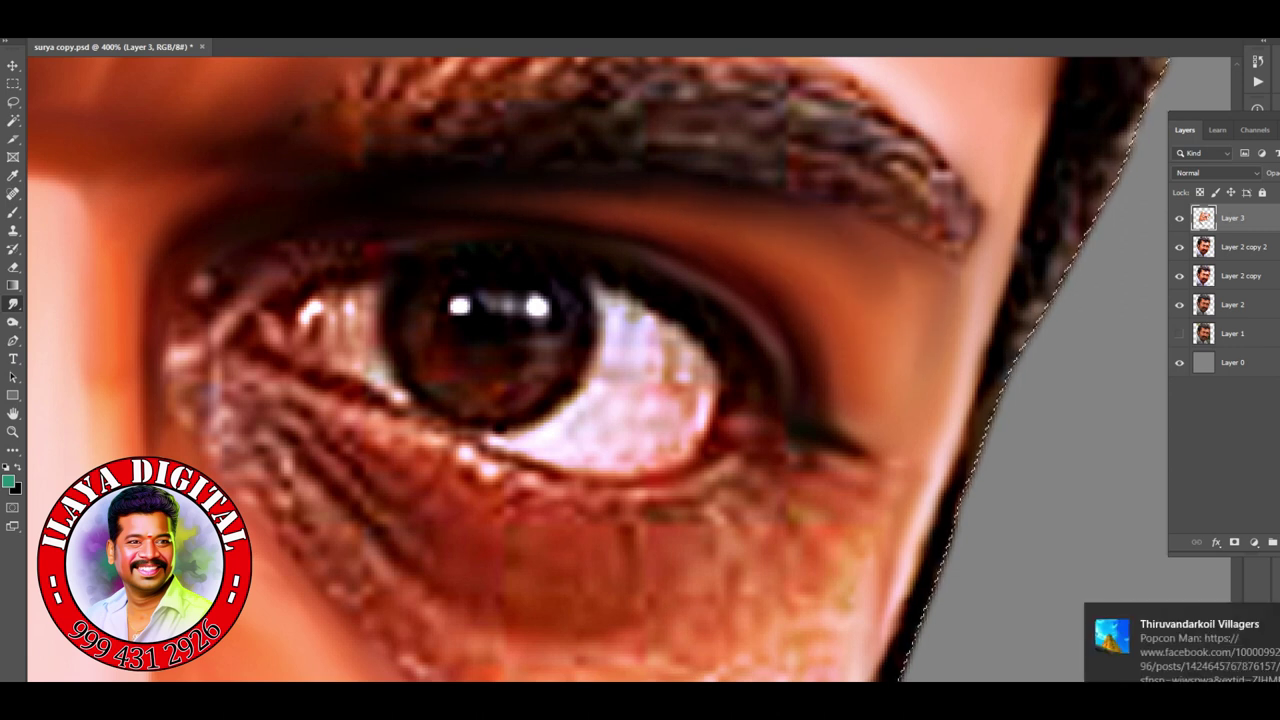
Step: Smudge the skin directly under the right-hand eye along the lower lid, out to the outer corner
scroll(600, 370, "down", 2)
scroll(600, 370, "down", 2)
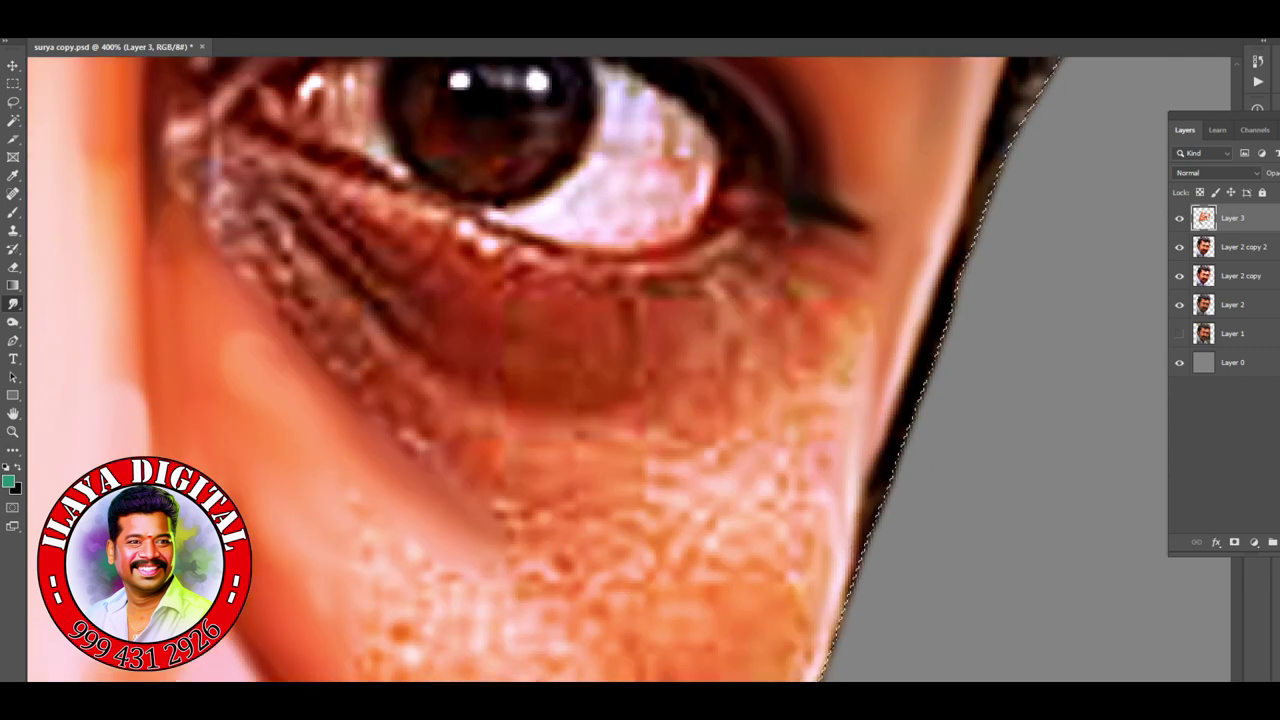
mouse_move(255, 285)
left_mouse_down()
mouse_move(300, 300)
mouse_move(330, 217)
mouse_move(580, 284)
mouse_move(740, 272)
left_mouse_up()
mouse_move(300, 185)
left_mouse_down()
mouse_move(560, 270)
mouse_move(730, 285)
left_mouse_up()
mouse_move(745, 240)
left_mouse_down()
mouse_move(780, 245)
mouse_move(840, 300)
mouse_move(730, 310)
mouse_move(830, 360)
mouse_move(520, 358)
mouse_move(700, 355)
left_mouse_up()
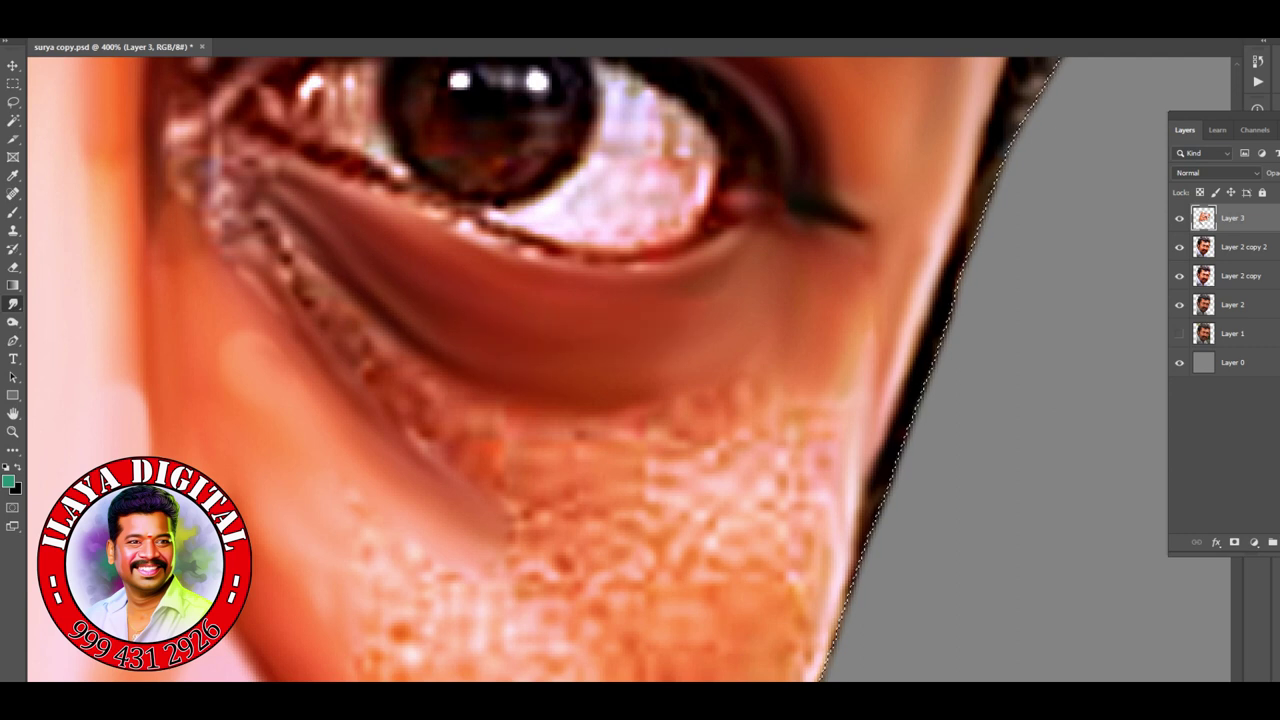
Step: Blend the folds of the right-hand eye bag from the inner corner down into the upper cheek
mouse_move(240, 195)
left_mouse_down()
mouse_move(320, 290)
mouse_move(460, 415)
mouse_move(505, 425)
mouse_move(740, 398)
left_mouse_up()
mouse_move(255, 285)
left_mouse_down()
mouse_move(400, 425)
mouse_move(600, 490)
mouse_move(700, 485)
mouse_move(830, 350)
left_mouse_up()
scroll(528, 370, "down", 3)
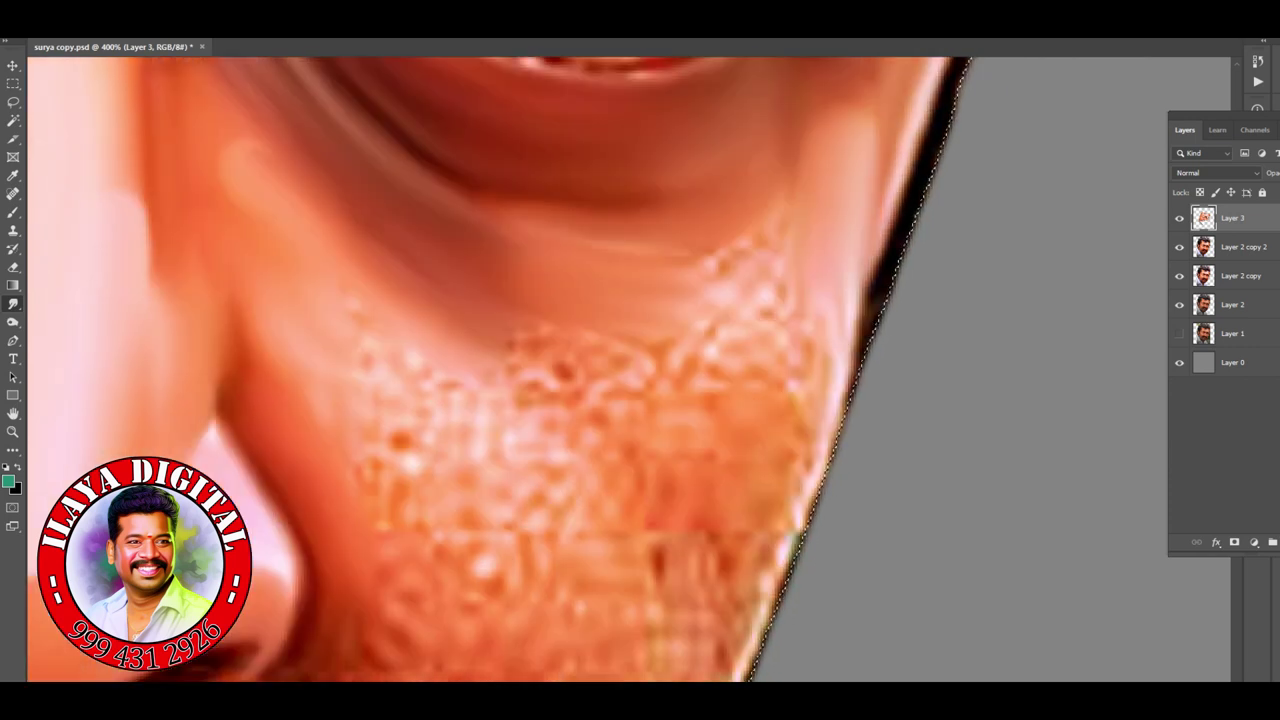
Step: Smooth the right-hand upper cheek between the eye bag and the outer edge of the face
key("ctrl+minus")
key("ctrl+minus")
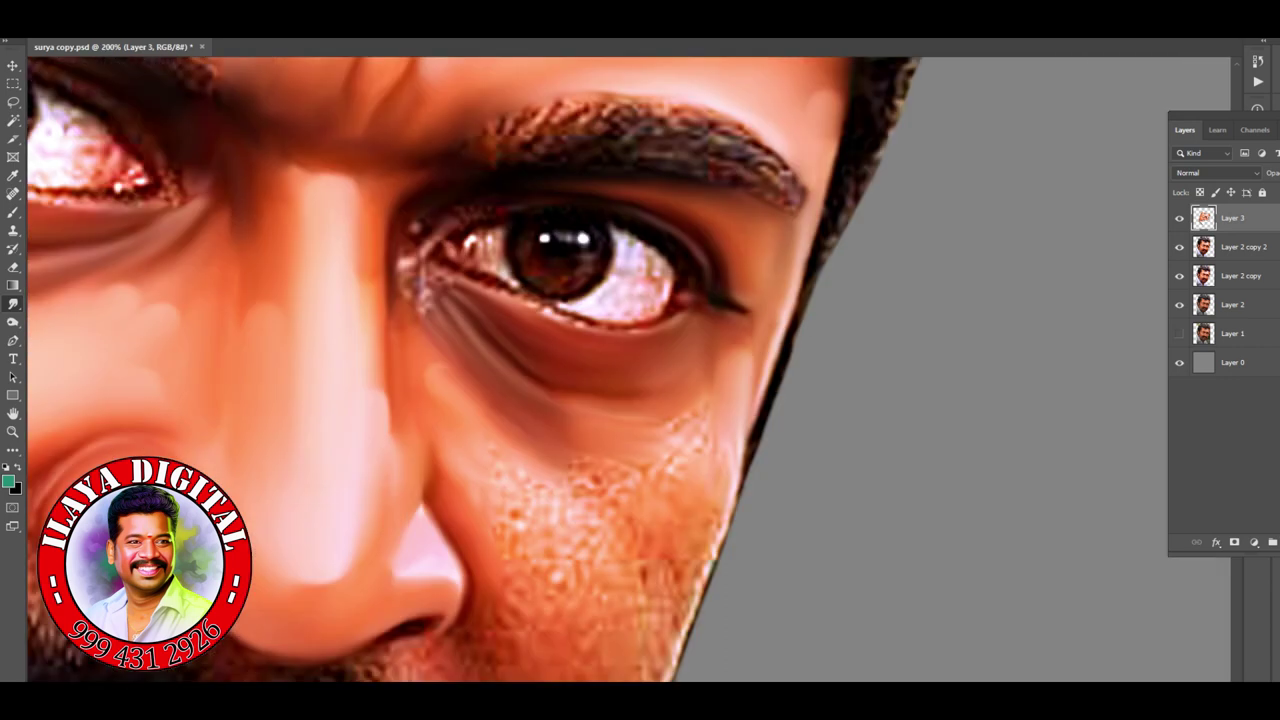
key("ctrl+plus")
scroll(485, 370, "up", 2)
mouse_move(630, 330)
left_mouse_down()
mouse_move(740, 420)
mouse_move(700, 540)
mouse_move(560, 380)
left_mouse_up()
mouse_move(540, 300)
left_mouse_down()
mouse_move(450, 310)
mouse_move(510, 270)
mouse_move(660, 295)
left_mouse_up()
mouse_move(660, 400)
left_mouse_down()
mouse_move(840, 300)
mouse_move(720, 660)
mouse_move(910, 90)
left_mouse_up()
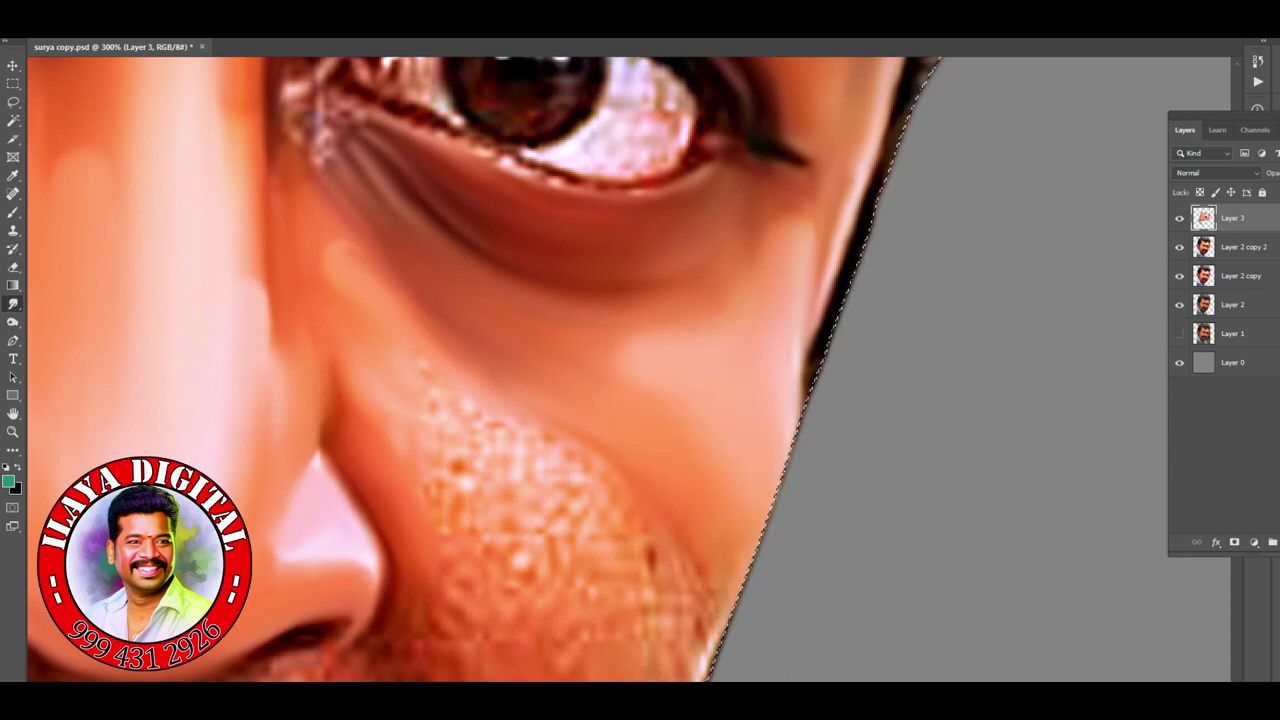
Step: Erase the smudging along the inner fold under the right-hand eye and on the cheek beside the nose
scroll(500, 370, "up", 3)
key("ctrl+minus")
key("e")
left_click_drag(490, 425, 585, 515)
left_click_drag(450, 385, 520, 450)
left_click_drag(433, 410, 433, 440)
key("r")
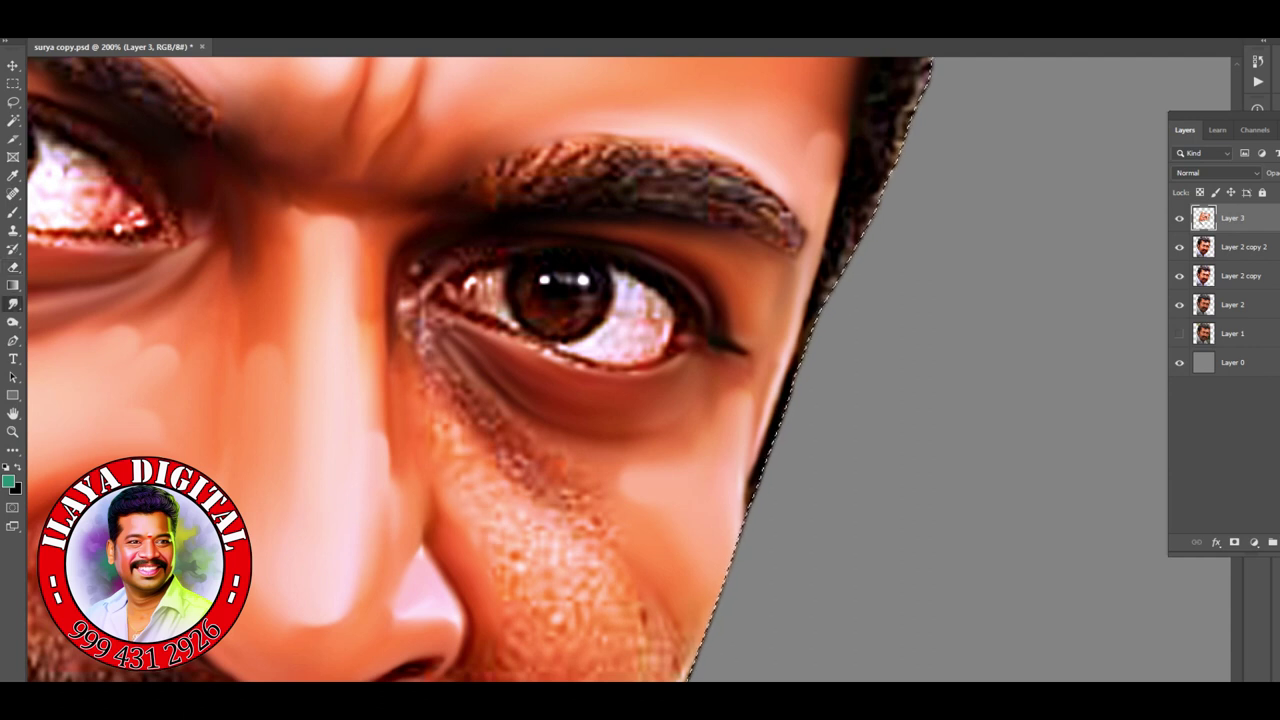
Step: Smudge the right-hand cheek smooth from beside the nose and below the eye bag out to the edge of the face
scroll(480, 370, "down", 3)
mouse_move(478, 495)
left_mouse_down()
mouse_move(515, 455)
mouse_move(505, 395)
mouse_move(540, 365)
left_mouse_up()
mouse_move(490, 300)
left_mouse_down()
mouse_move(560, 340)
mouse_move(595, 420)
mouse_move(650, 490)
mouse_move(665, 580)
left_mouse_up()
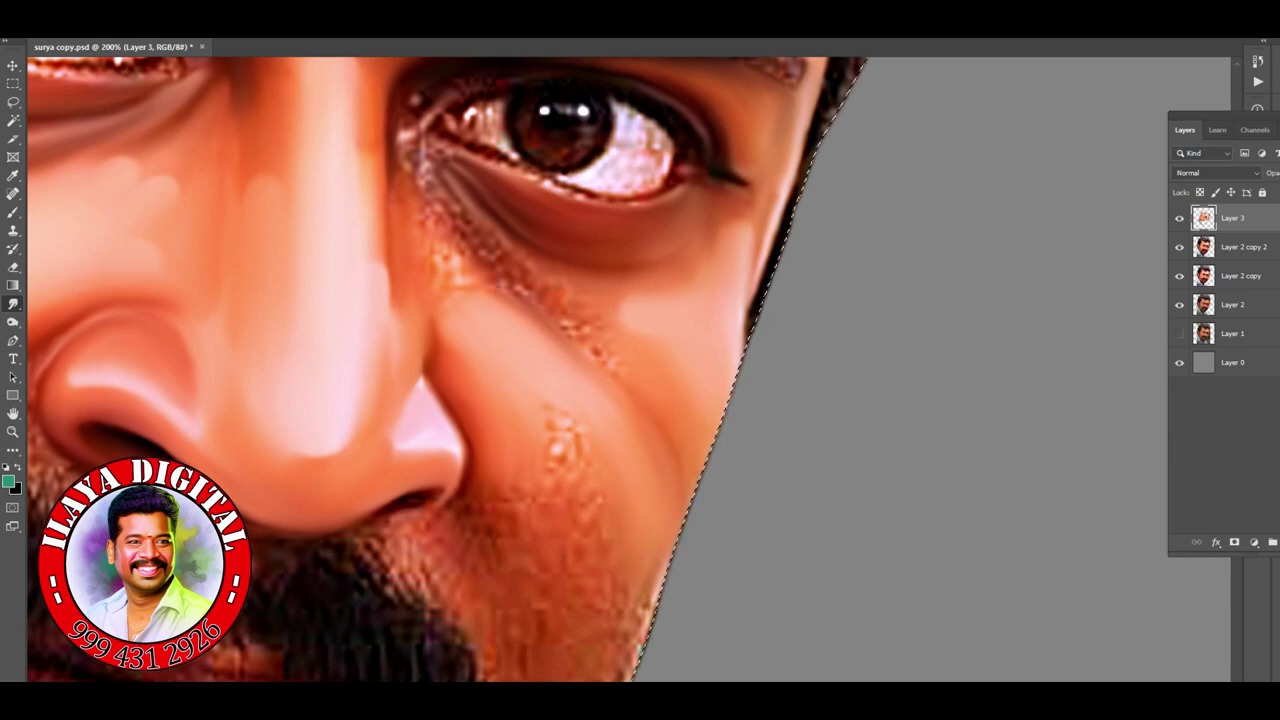
key("h")
left_click_drag(630, 360, 630, 372)
mouse_move(700, 330)
left_mouse_down()
mouse_move(690, 395)
mouse_move(712, 340)
left_mouse_up()
left_click_drag(615, 215, 595, 255)
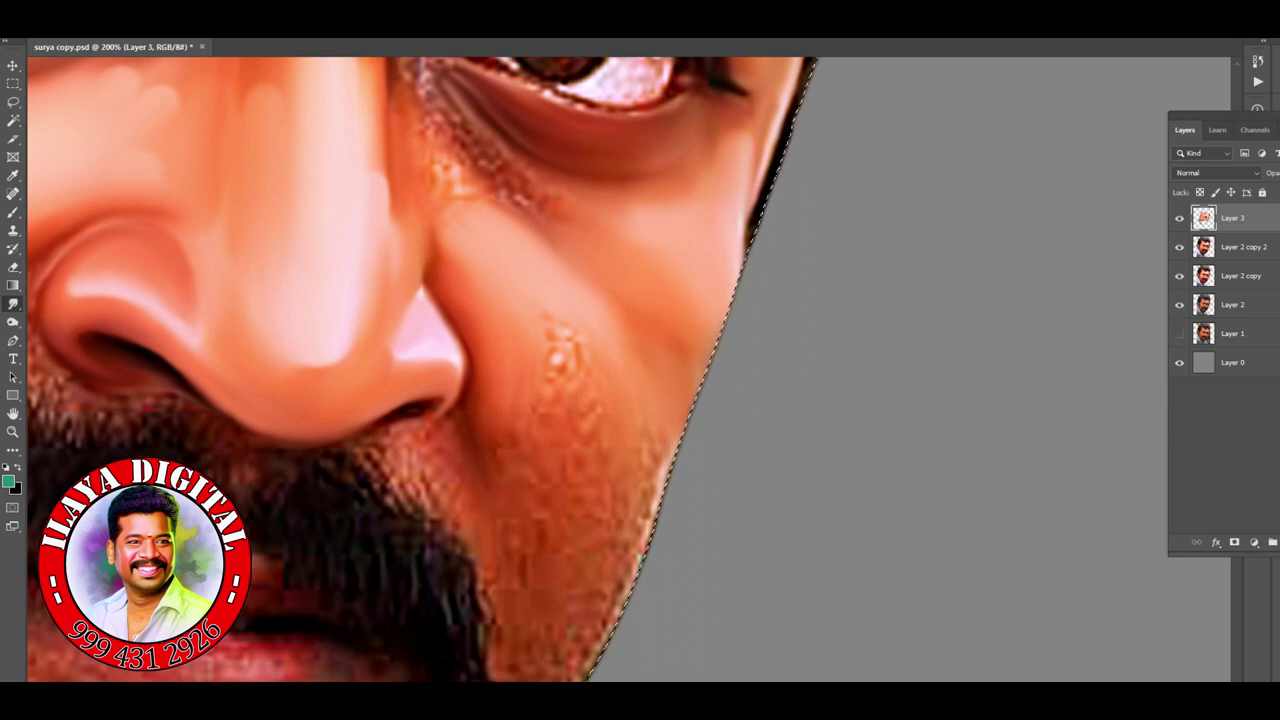
Step: Blend away the stubble on the right-hand lower cheek between the moustache and the jaw edge
scroll(495, 410, "down", 2)
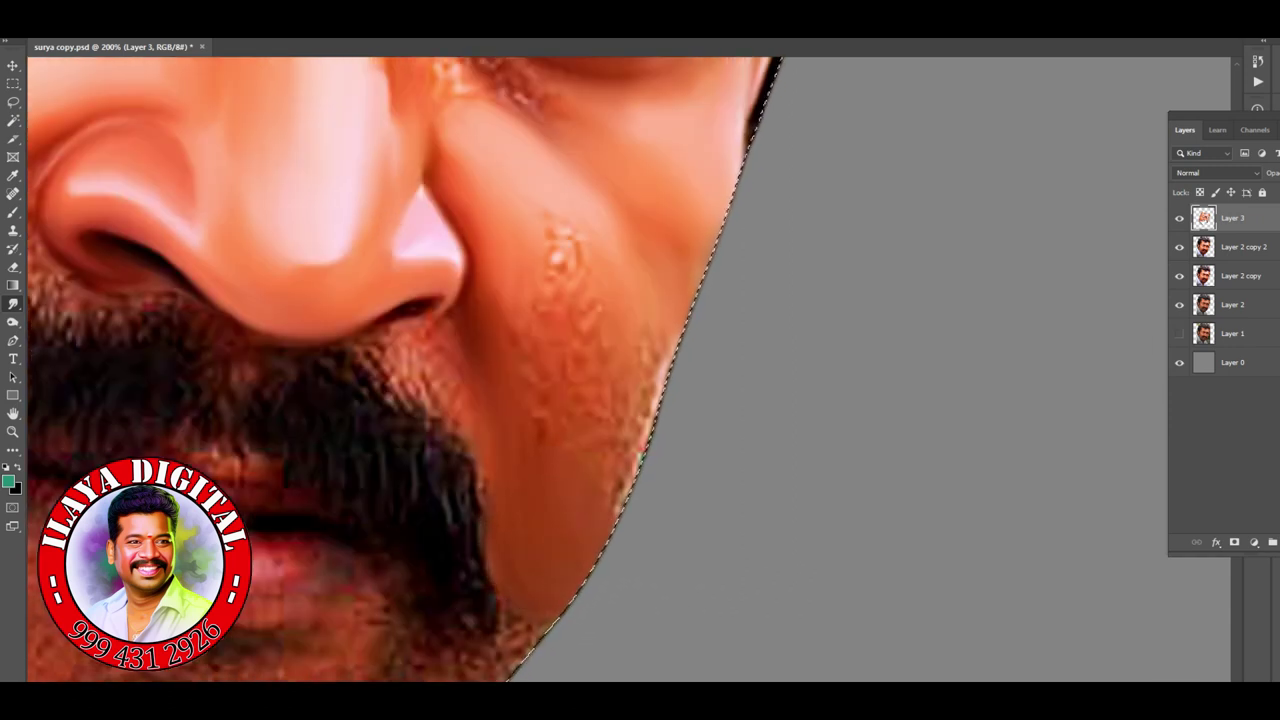
scroll(495, 410, "up", 2)
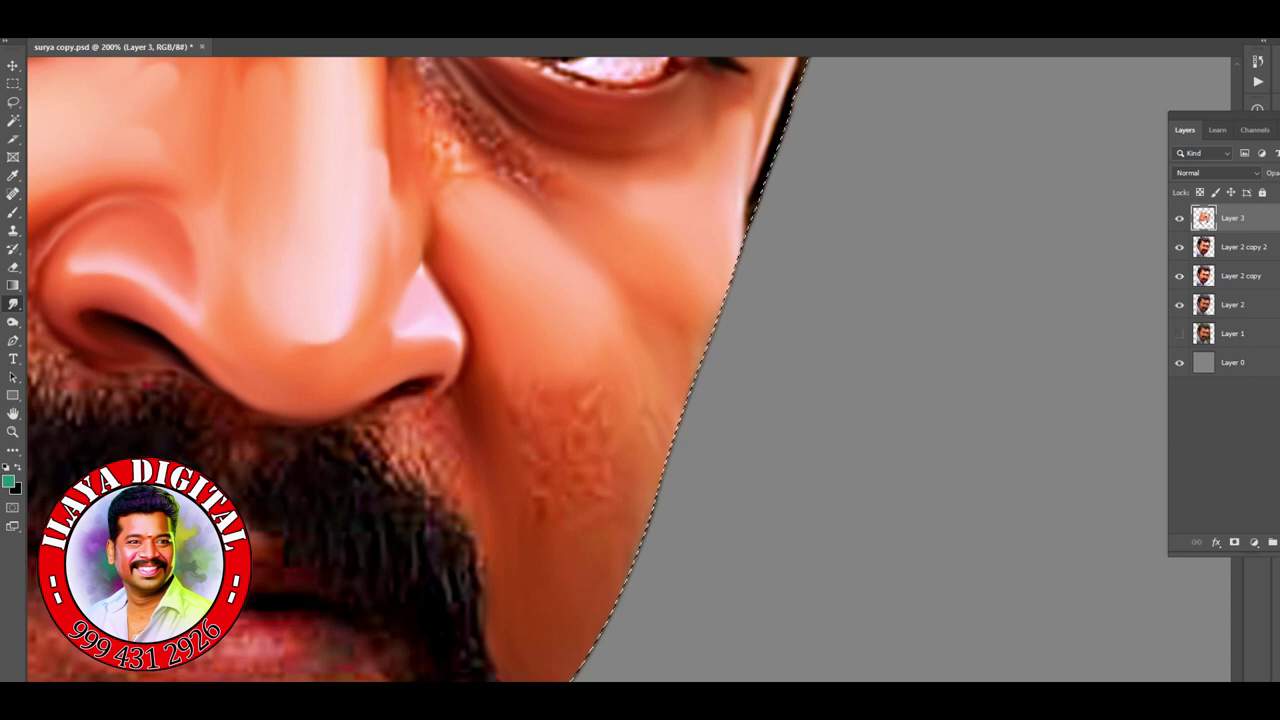
key("ctrl+minus")
key("ctrl+plus")
key("ctrl+plus")
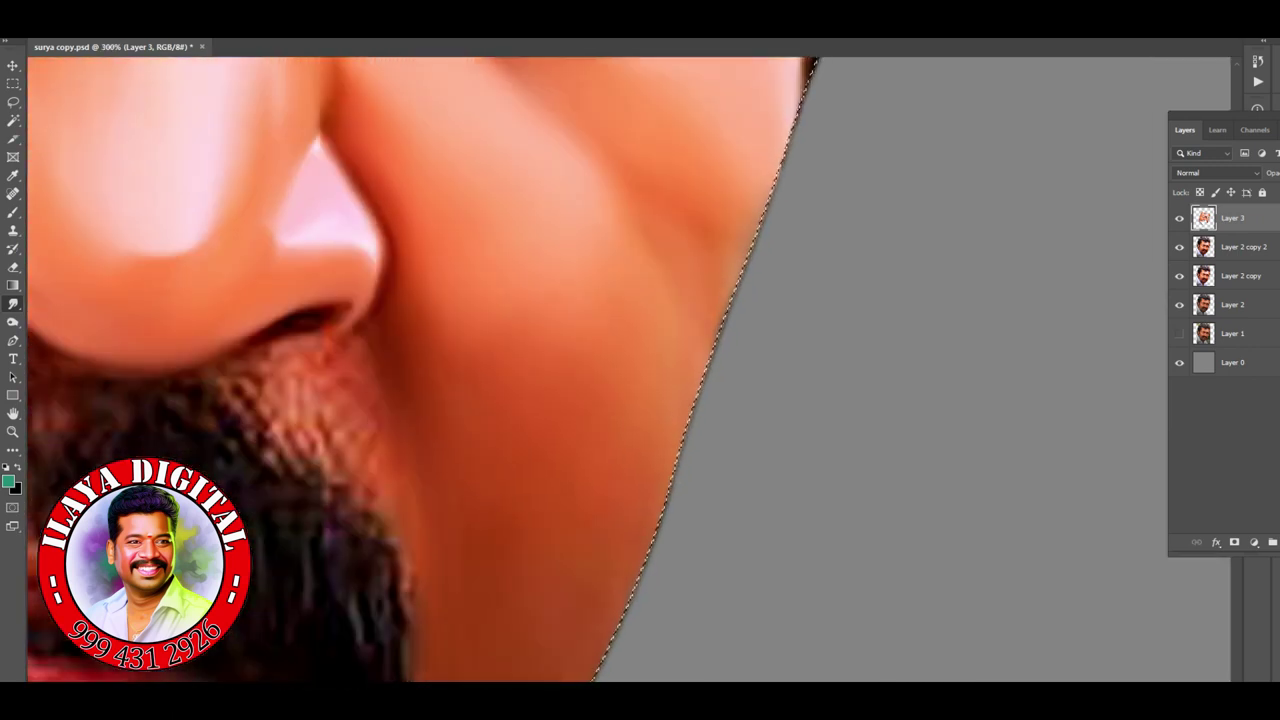
Step: Smooth the inner corner of the right-hand eye and the rough fold running below it towards the cheek
scroll(525, 370, "up", 6)
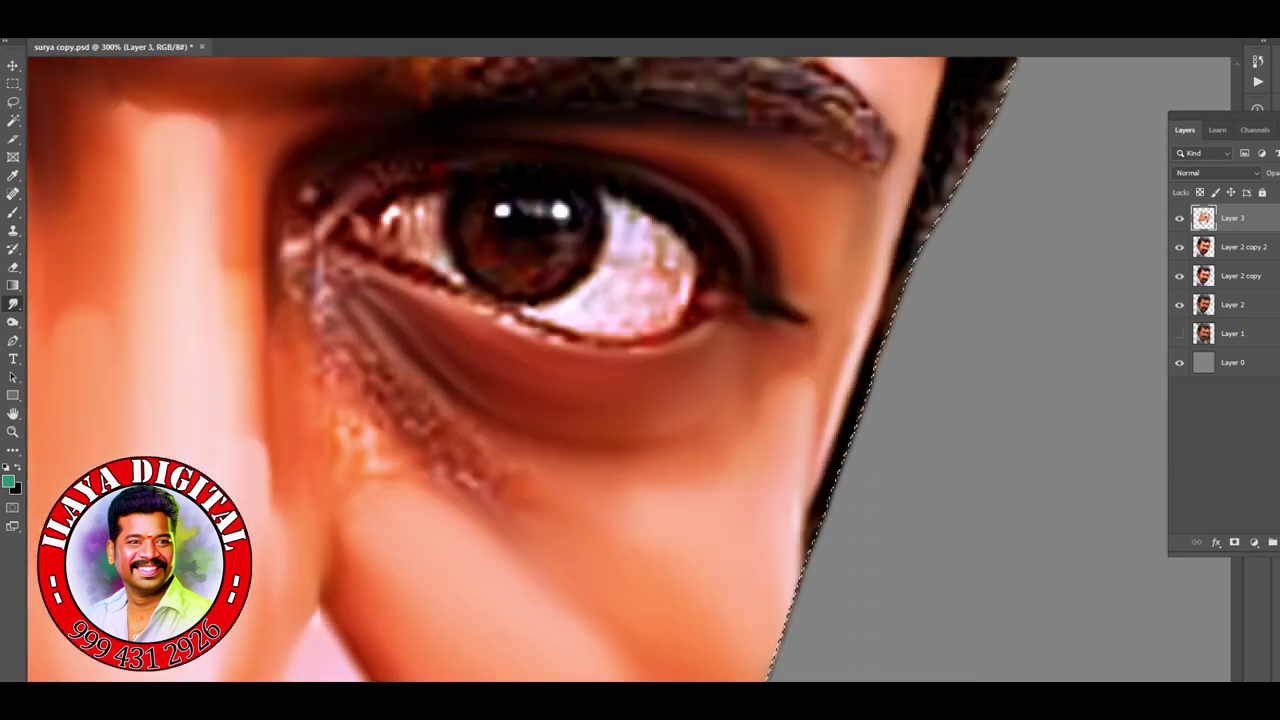
mouse_move(305, 190)
left_mouse_down()
mouse_move(335, 165)
mouse_move(440, 160)
left_mouse_up()
mouse_move(330, 235)
left_mouse_down()
mouse_move(345, 195)
mouse_move(365, 185)
mouse_move(297, 255)
mouse_move(385, 315)
left_mouse_up()
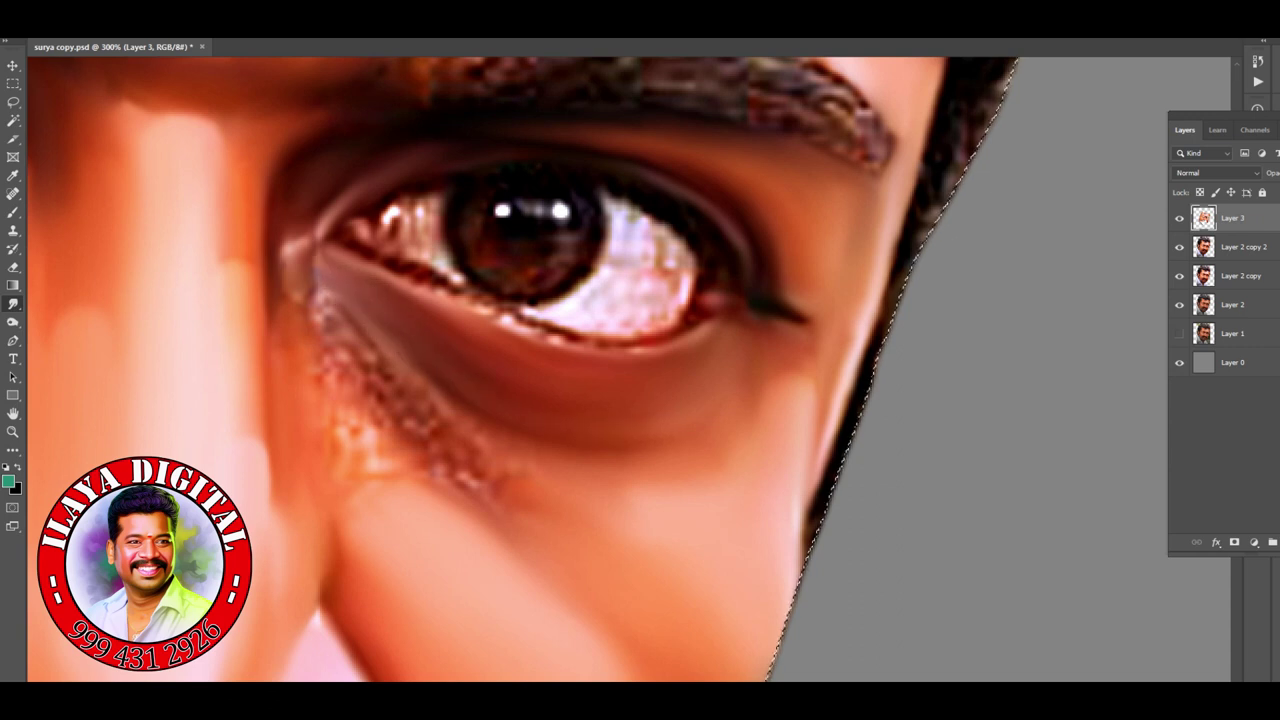
left_click_drag(440, 462, 490, 476)
mouse_move(420, 412)
left_mouse_down()
mouse_move(410, 480)
mouse_move(320, 340)
mouse_move(440, 490)
mouse_move(400, 420)
mouse_move(350, 488)
mouse_move(286, 278)
mouse_move(290, 242)
left_mouse_up()
left_click_drag(300, 285, 445, 388)
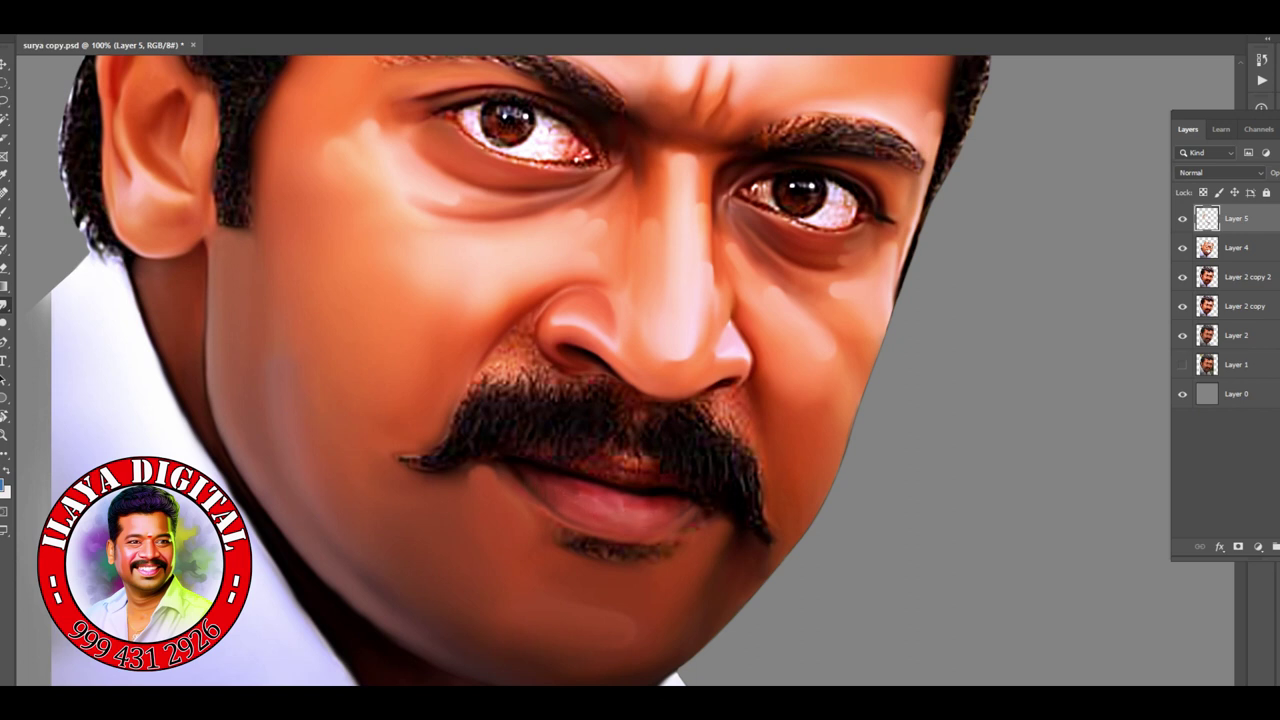
Step: Smudge the upper lip below the moustache smooth, from its middle to the right-hand corner of the mouth
key("ctrl+plus")
scroll(666, 549, "down", 1)
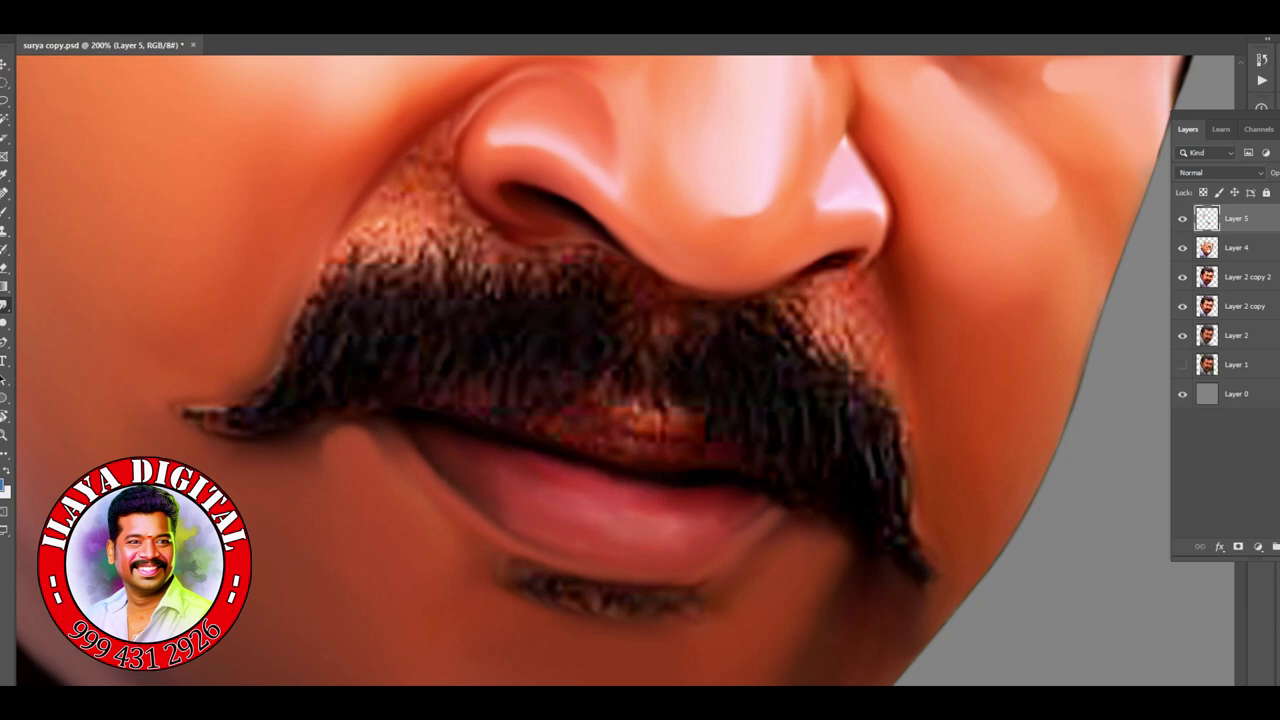
scroll(650, 545, "up", 2)
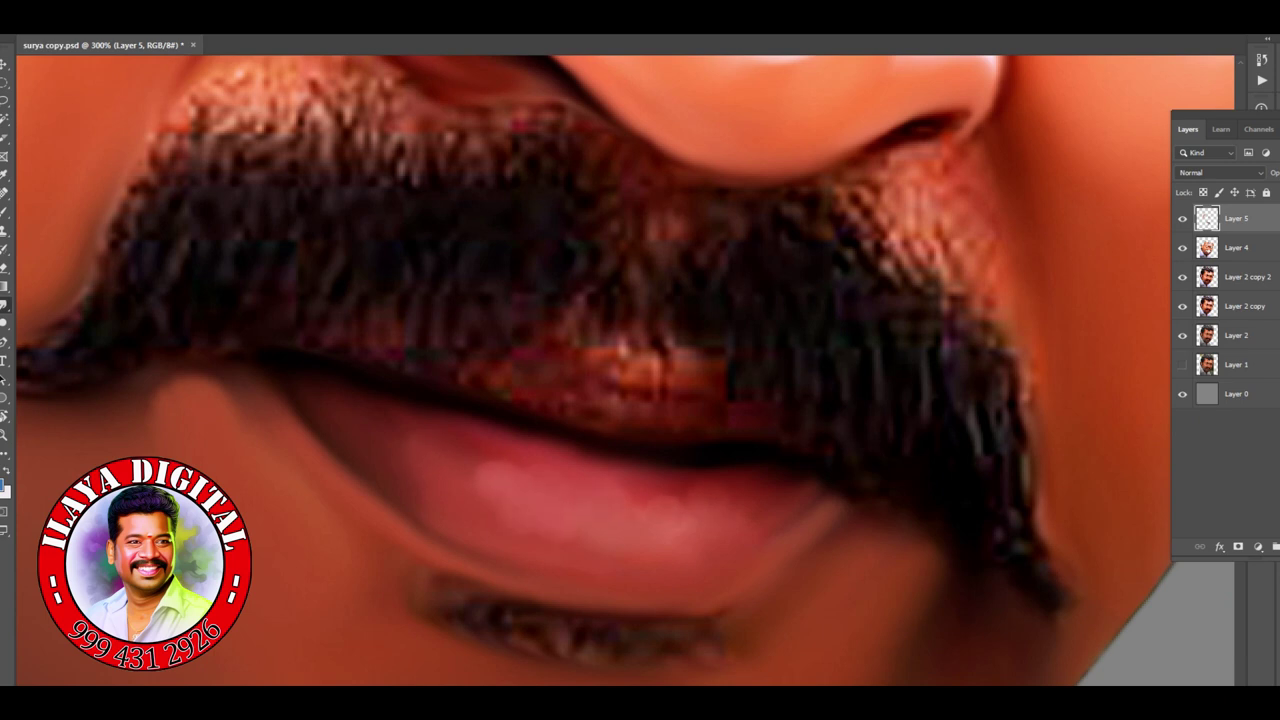
left_click_drag(585, 345, 665, 378)
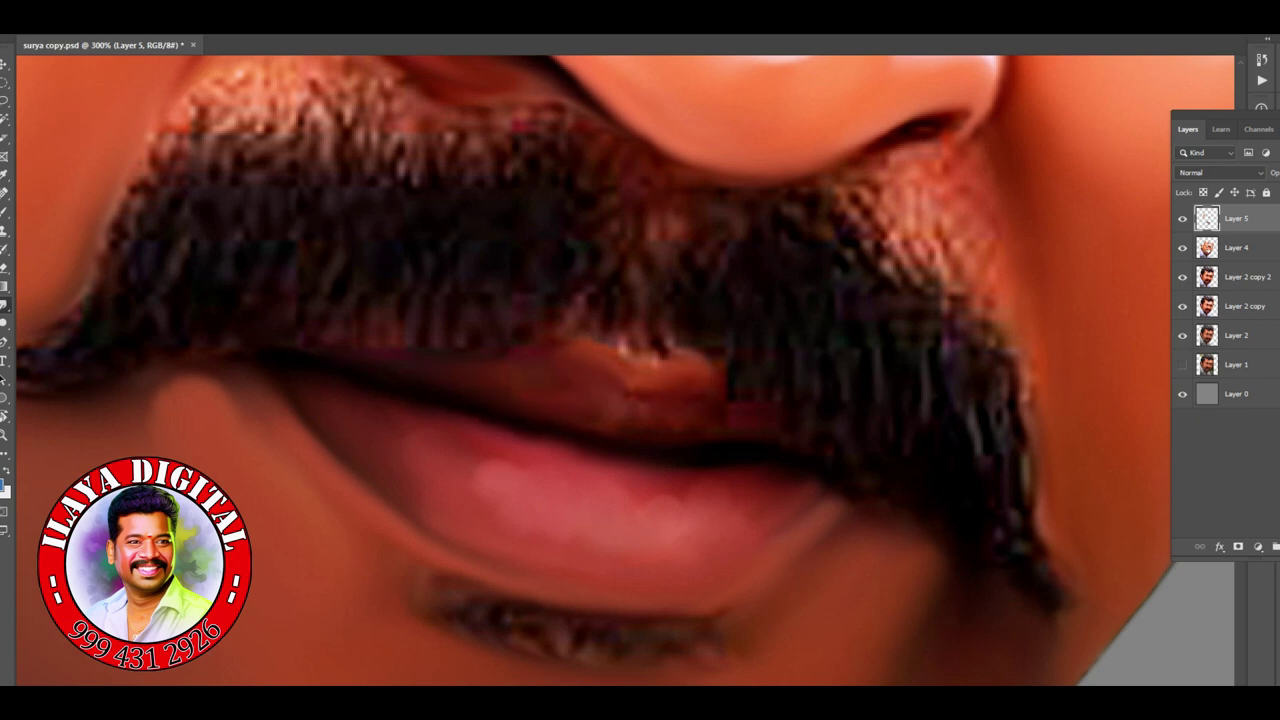
mouse_move(700, 440)
left_mouse_down()
mouse_move(724, 392)
mouse_move(788, 430)
left_mouse_up()
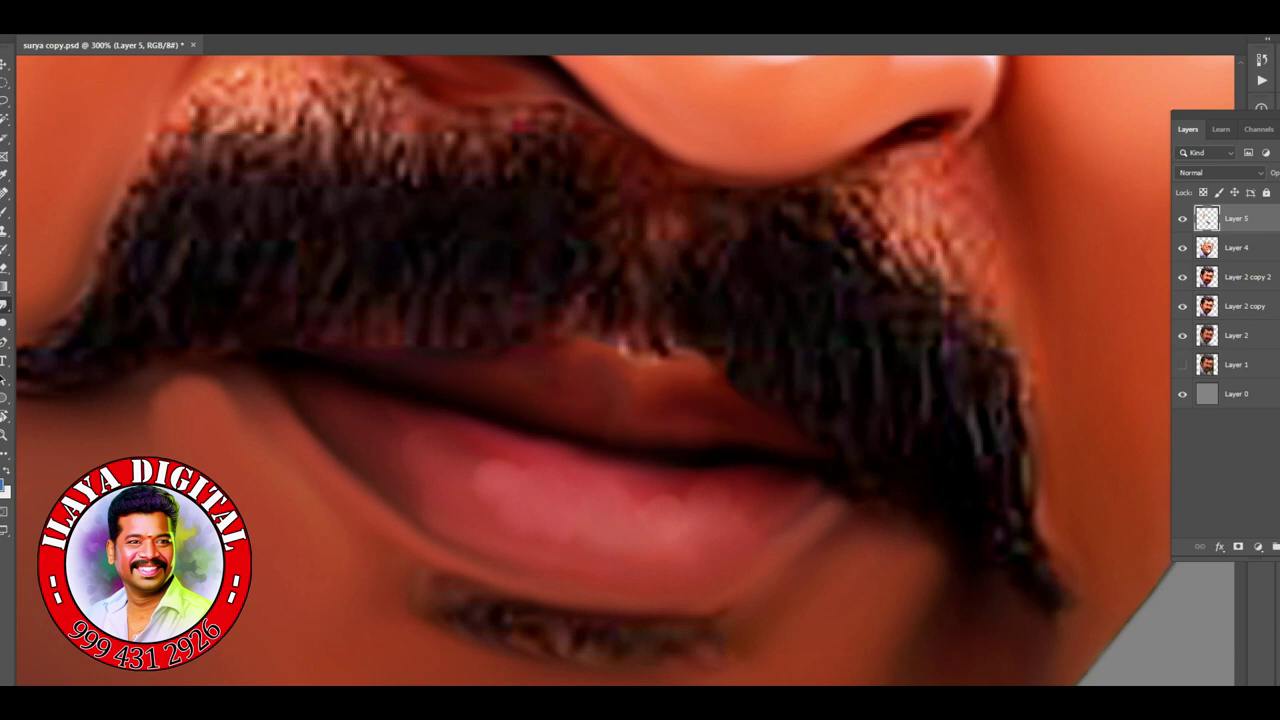
key("h")
left_click(734, 603)
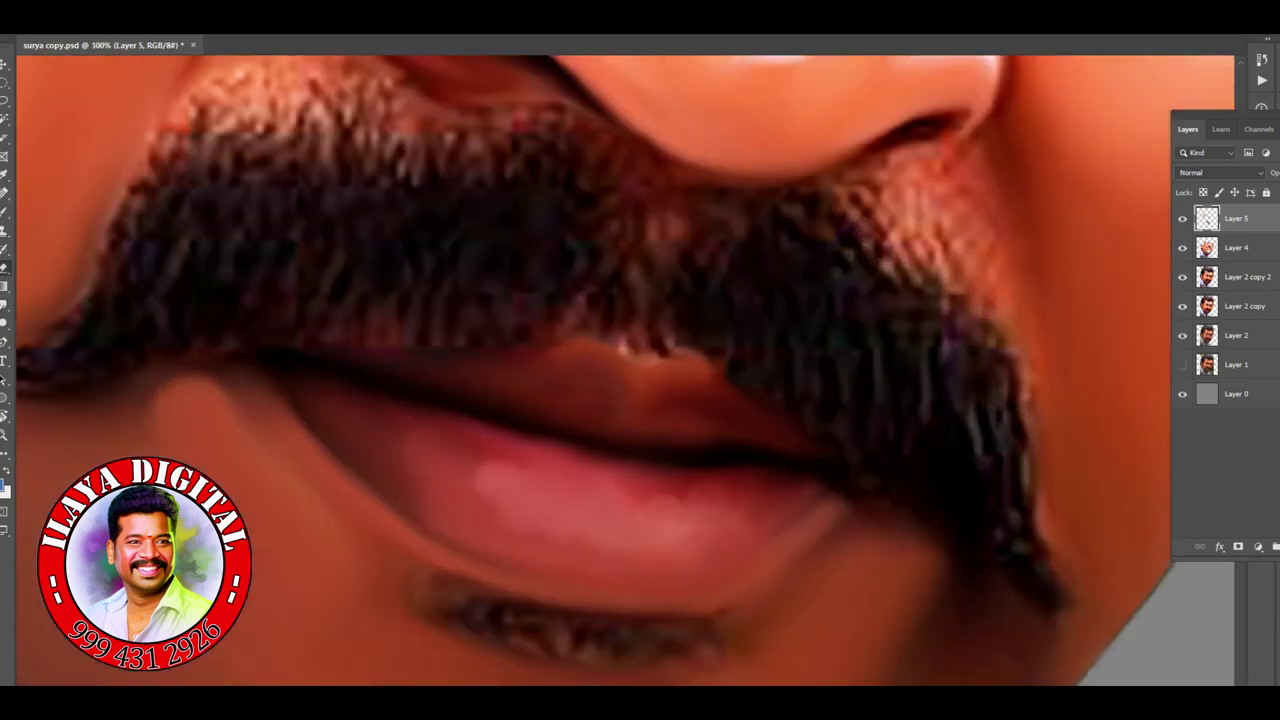
Step: Outline the moustache and the skin under the nose with a closed pen path and convert it to a selection
key("h")
left_click(671, 601)
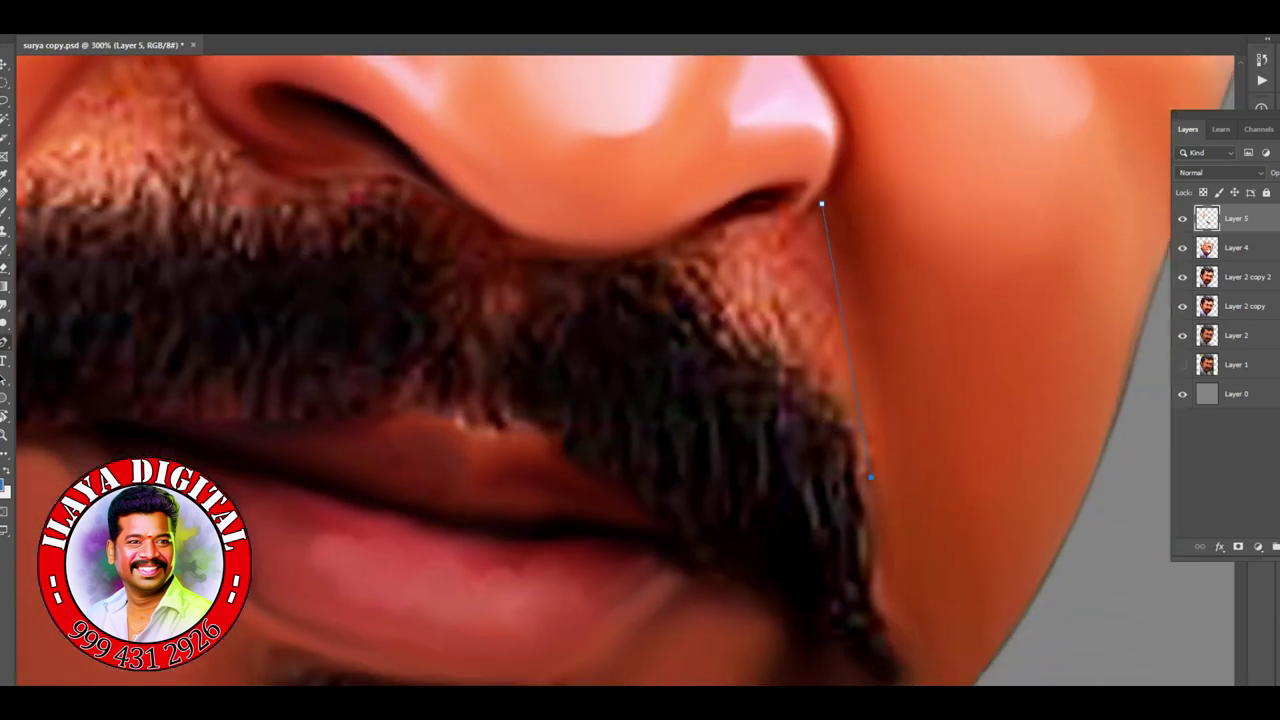
left_click_drag(663, 500, 576, 465)
left_click_drag(617, 603, 967, 610)
left_click_drag(640, 400, 740, 640)
left_click_drag(700, 127, 872, 198)
left_click_drag(971, 286, 654, 360)
left_click_drag(449, 318, 452, 400)
left_click(567, 423)
left_click_drag(633, 433, 591, 291)
key("ctrl+Return")
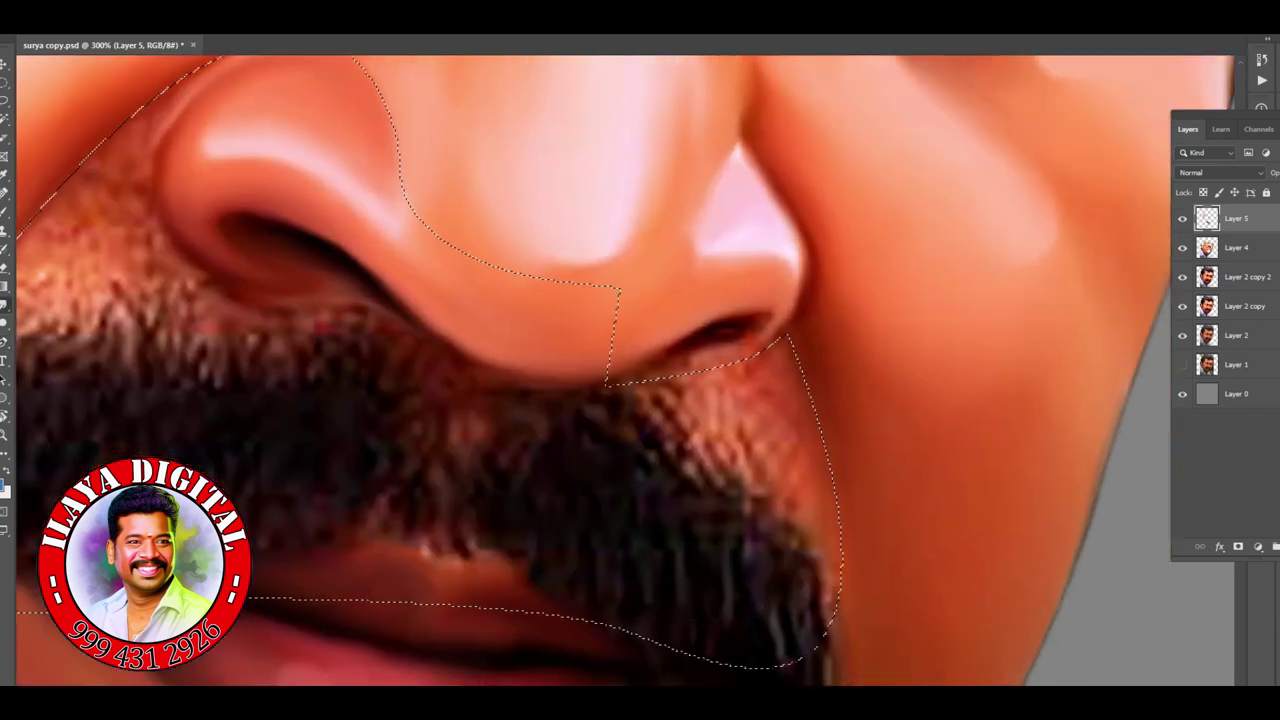
Step: Smudge the stubble between the nose and the moustache on both sides within the selection, and deselect
mouse_move(720, 390)
left_mouse_down()
mouse_move(665, 405)
mouse_move(725, 450)
mouse_move(808, 550)
mouse_move(760, 370)
mouse_move(800, 560)
mouse_move(660, 390)
mouse_move(830, 480)
left_mouse_up()
left_click_drag(500, 400, 848, 462)
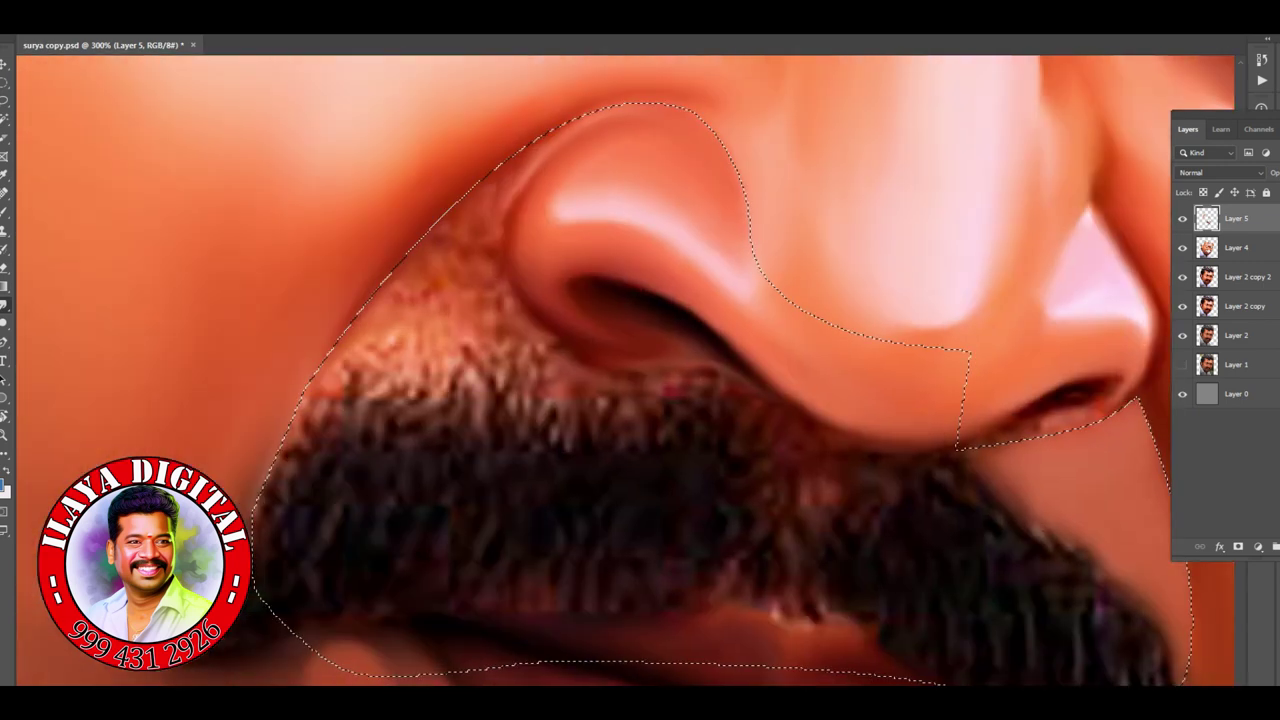
mouse_move(393, 386)
left_mouse_down()
mouse_move(535, 360)
mouse_move(625, 362)
mouse_move(400, 265)
left_mouse_up()
mouse_move(502, 320)
left_mouse_down()
mouse_move(470, 285)
mouse_move(500, 335)
mouse_move(540, 360)
mouse_move(488, 275)
mouse_move(488, 180)
left_mouse_up()
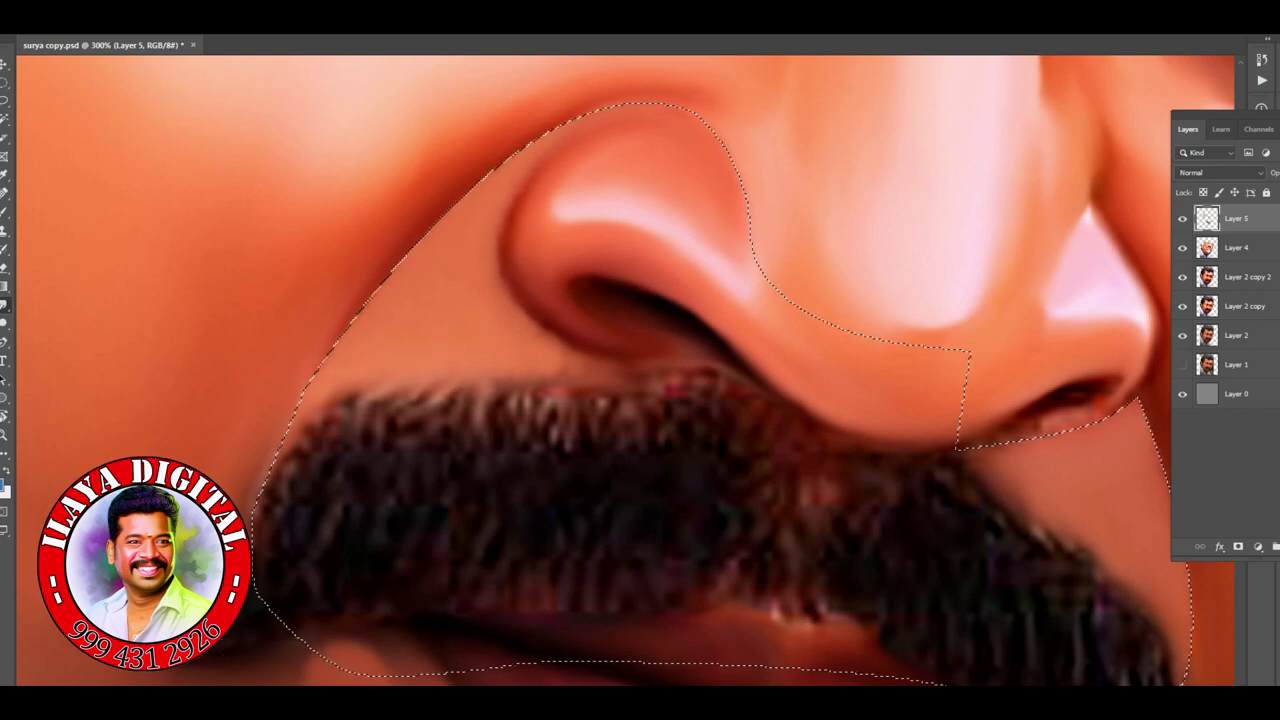
left_click_drag(566, 356, 630, 371)
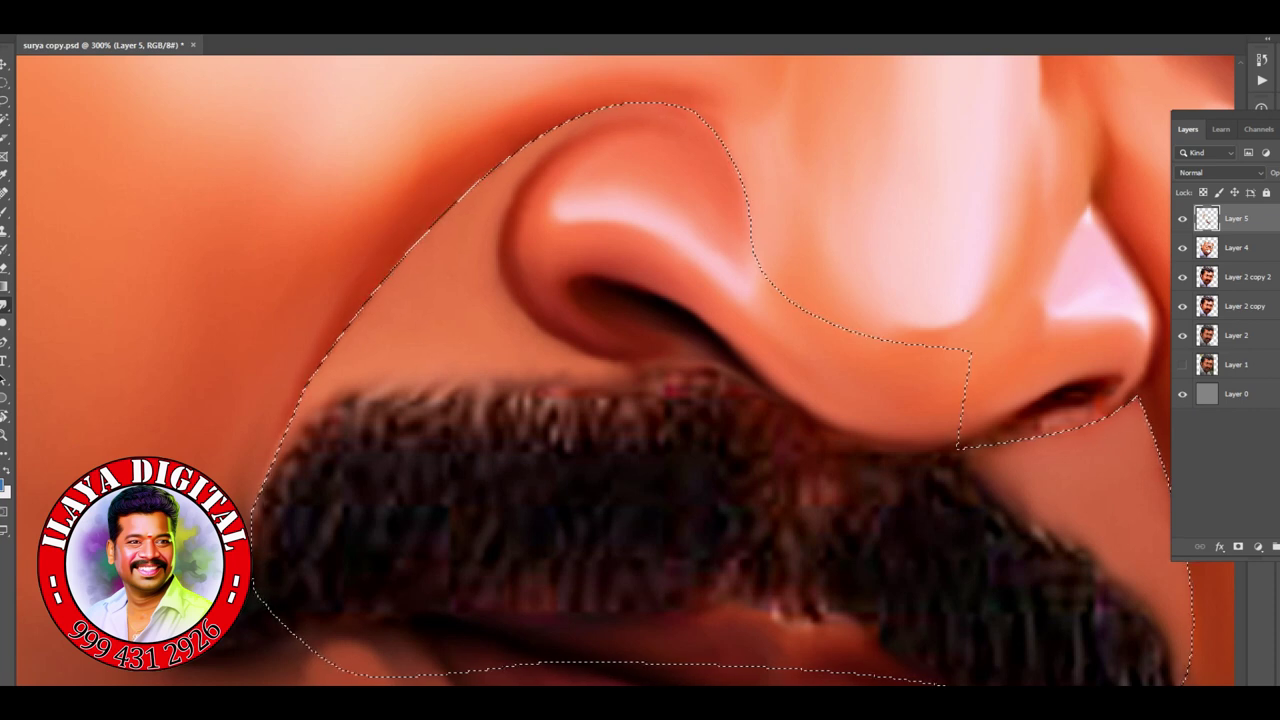
left_click_drag(830, 420, 360, 300)
key("ctrl+d")
Step: Blend the right-hand smile line beside the moustache and the skin edge under the right-hand nostril and nose tip
left_click_drag(665, 272, 700, 380)
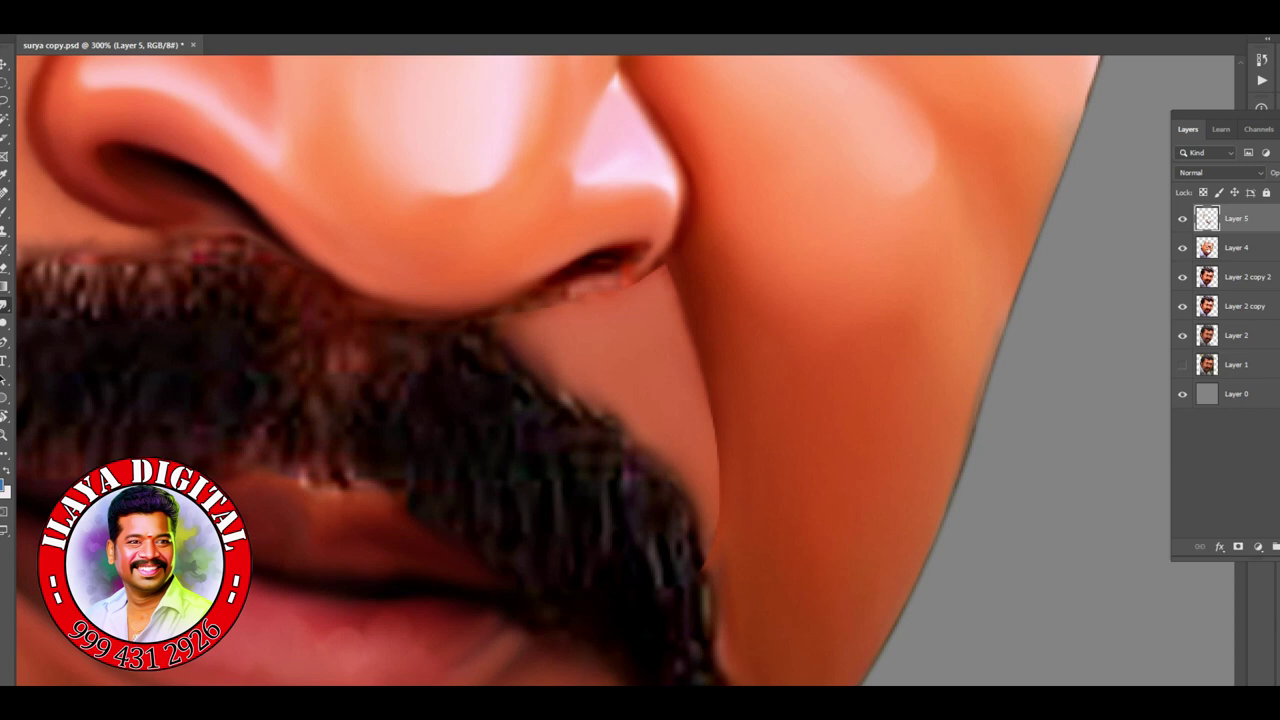
left_click_drag(708, 510, 714, 585)
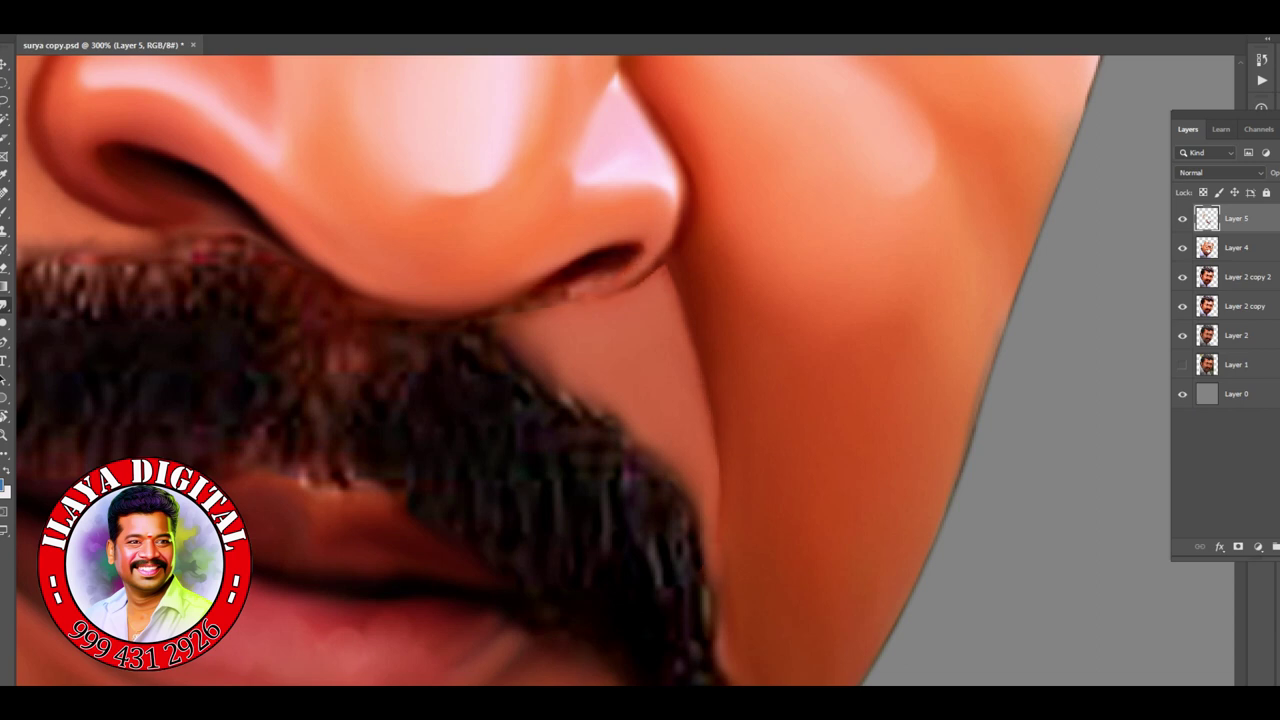
left_click_drag(545, 305, 630, 262)
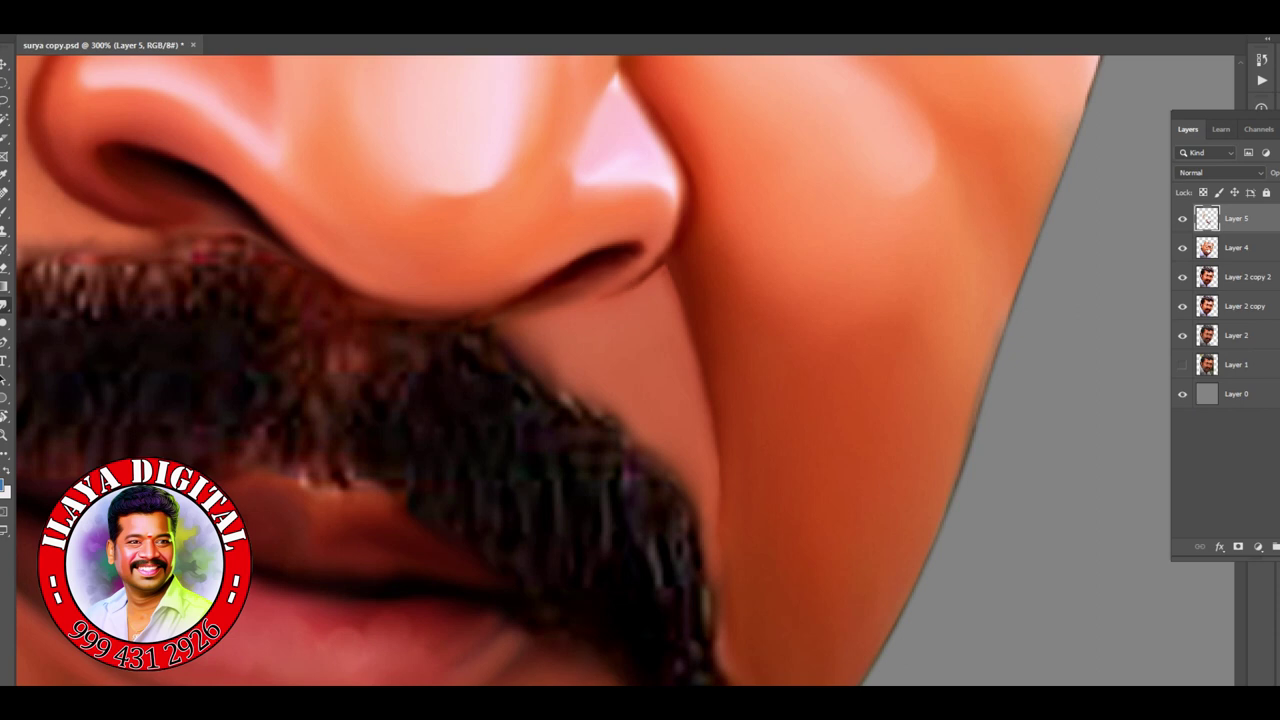
mouse_move(486, 314)
left_mouse_down()
mouse_move(370, 296)
mouse_move(432, 310)
left_mouse_up()
left_click_drag(600, 370, 840, 470)
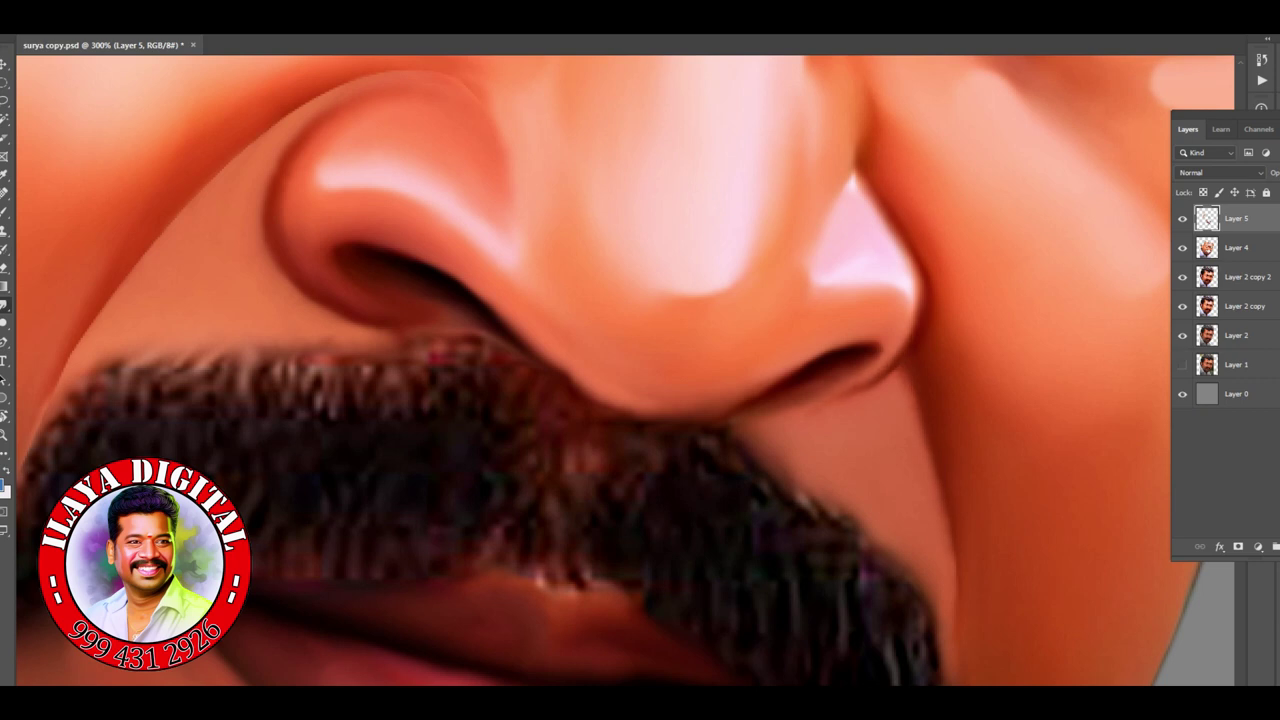
Step: Smooth the cheek along the left-hand smile line and pull a light highlight stroke down into it
scroll(640, 370, "down", 2)
left_click_drag(770, 425, 960, 430)
scroll(640, 370, "up", 2)
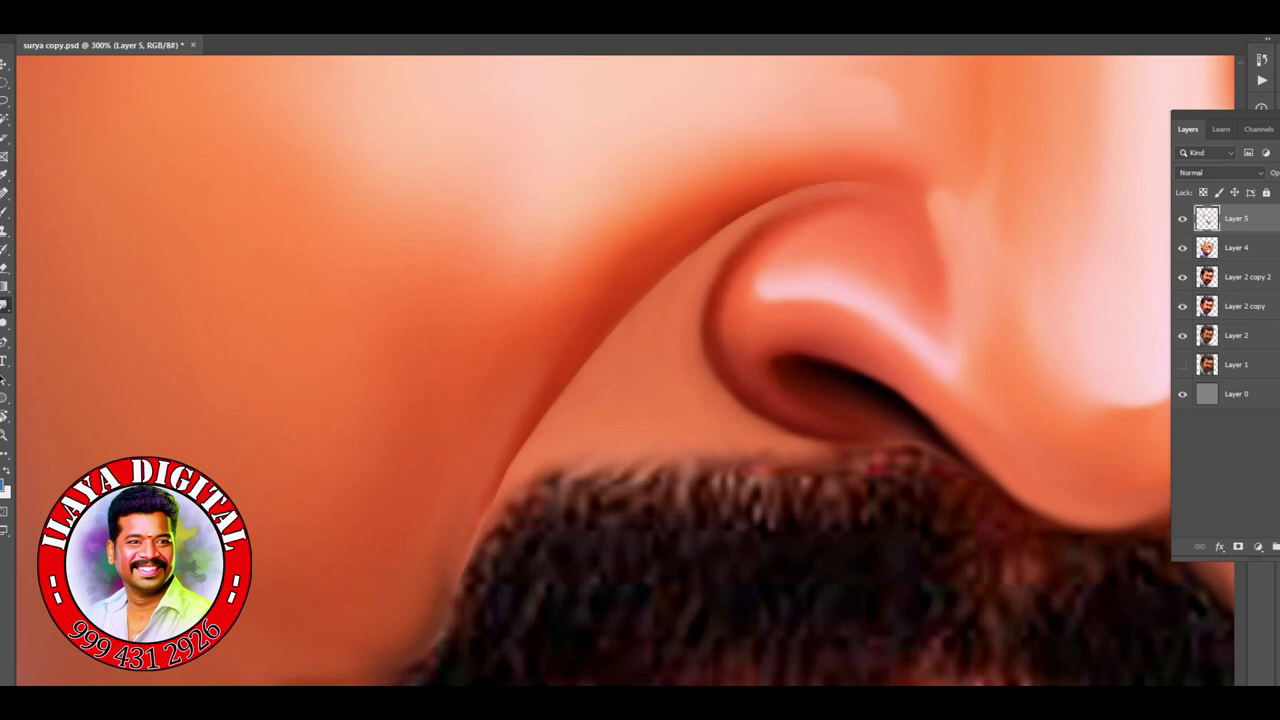
mouse_move(540, 288)
left_mouse_down()
mouse_move(508, 430)
mouse_move(425, 590)
left_mouse_up()
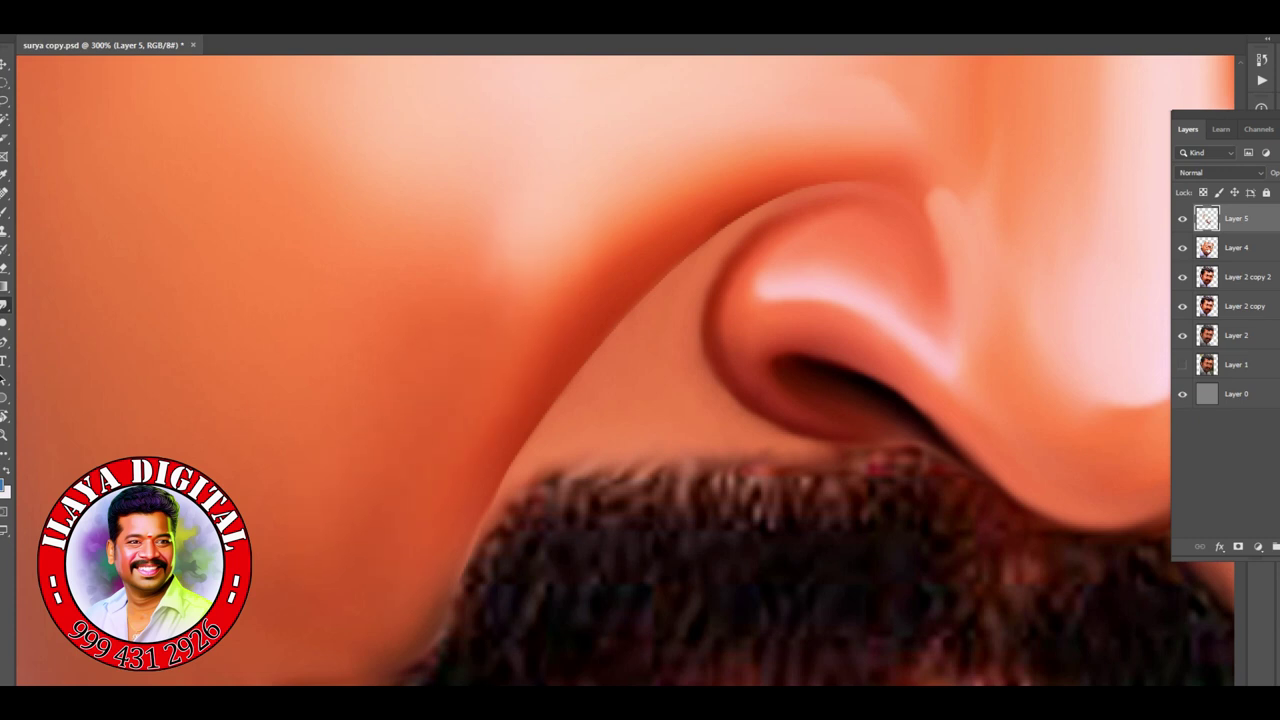
left_click_drag(560, 222, 496, 284)
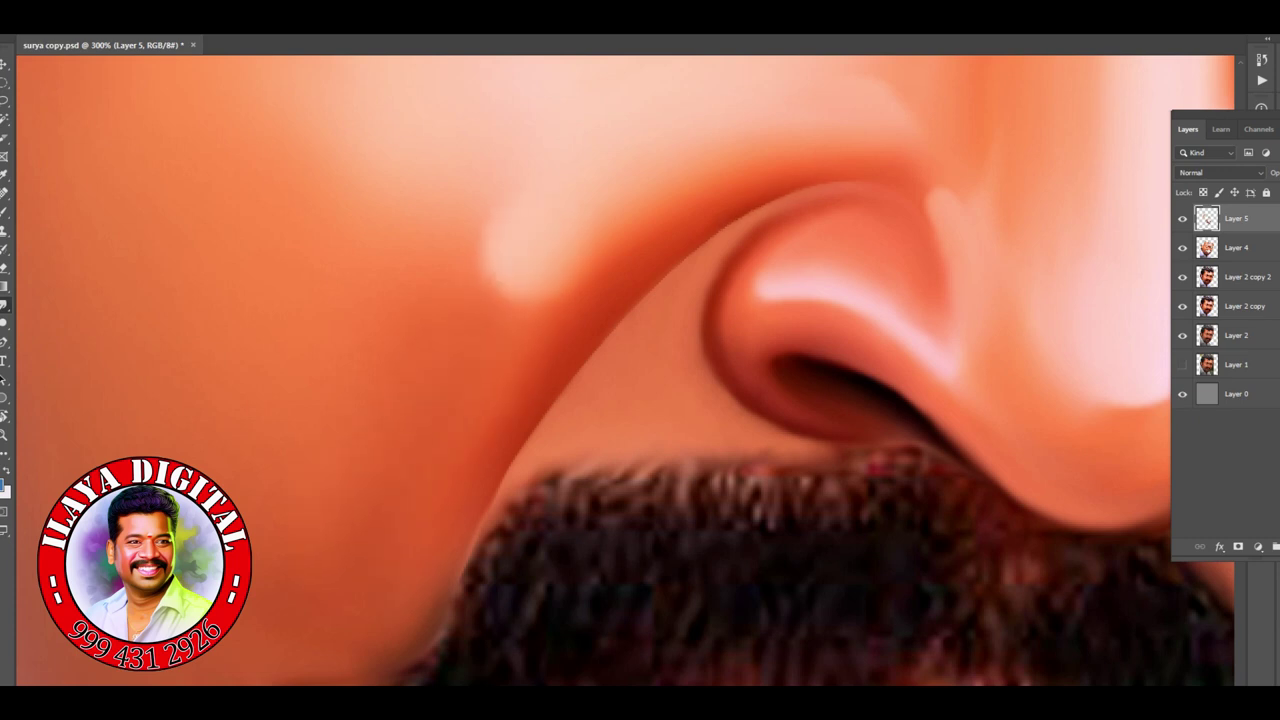
Step: Examine the cheek highlight and the nose area both close up and within the whole portrait
key("ctrl+minus")
key("ctrl+minus")
key("ctrl+minus")
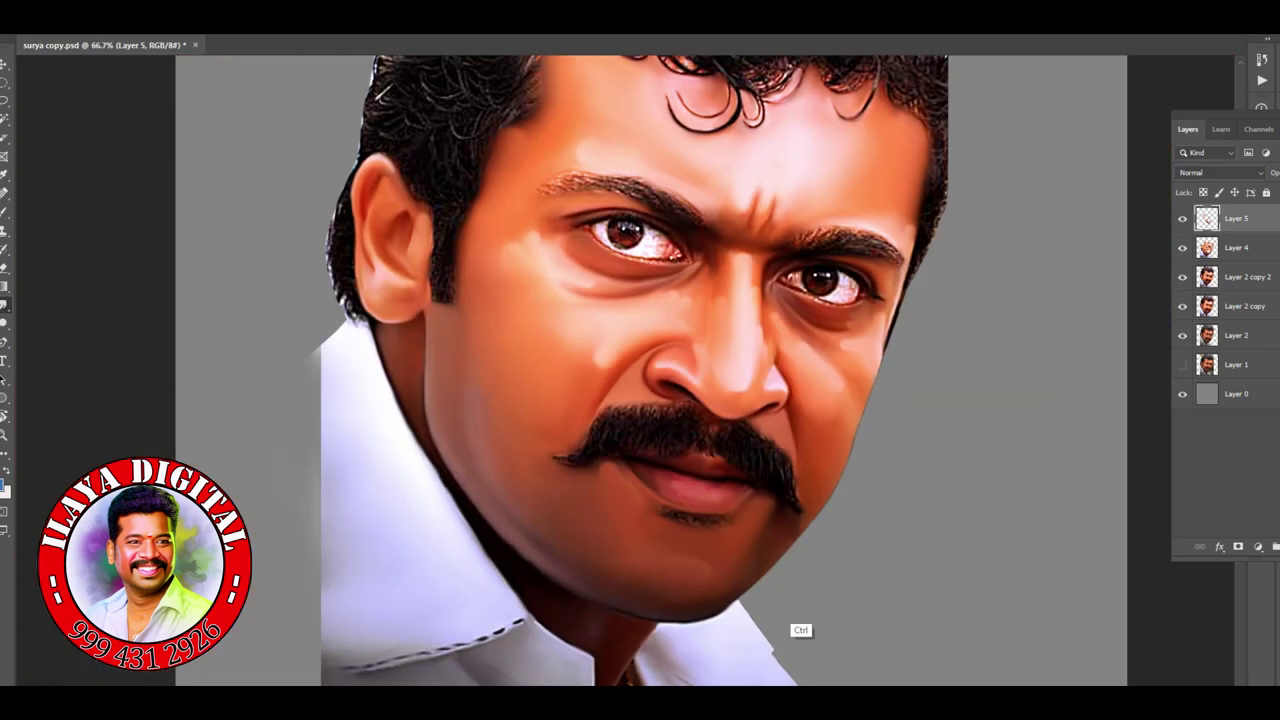
key("ctrl+plus")
key("ctrl+plus")
key("ctrl+plus")
key("ctrl+plus")
key("ctrl+minus")
key("ctrl+minus")
key("ctrl+minus")
key("ctrl+plus")
key("ctrl+plus")
key("ctrl+plus")
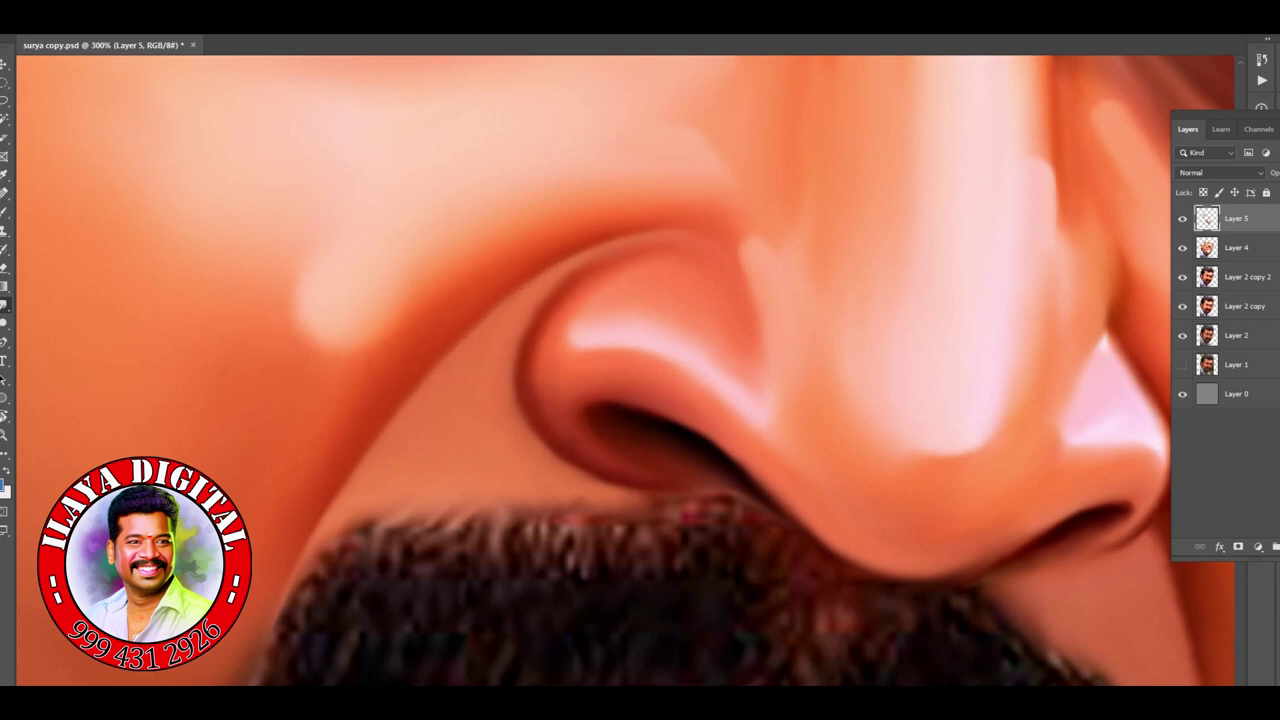
key("ctrl+minus")
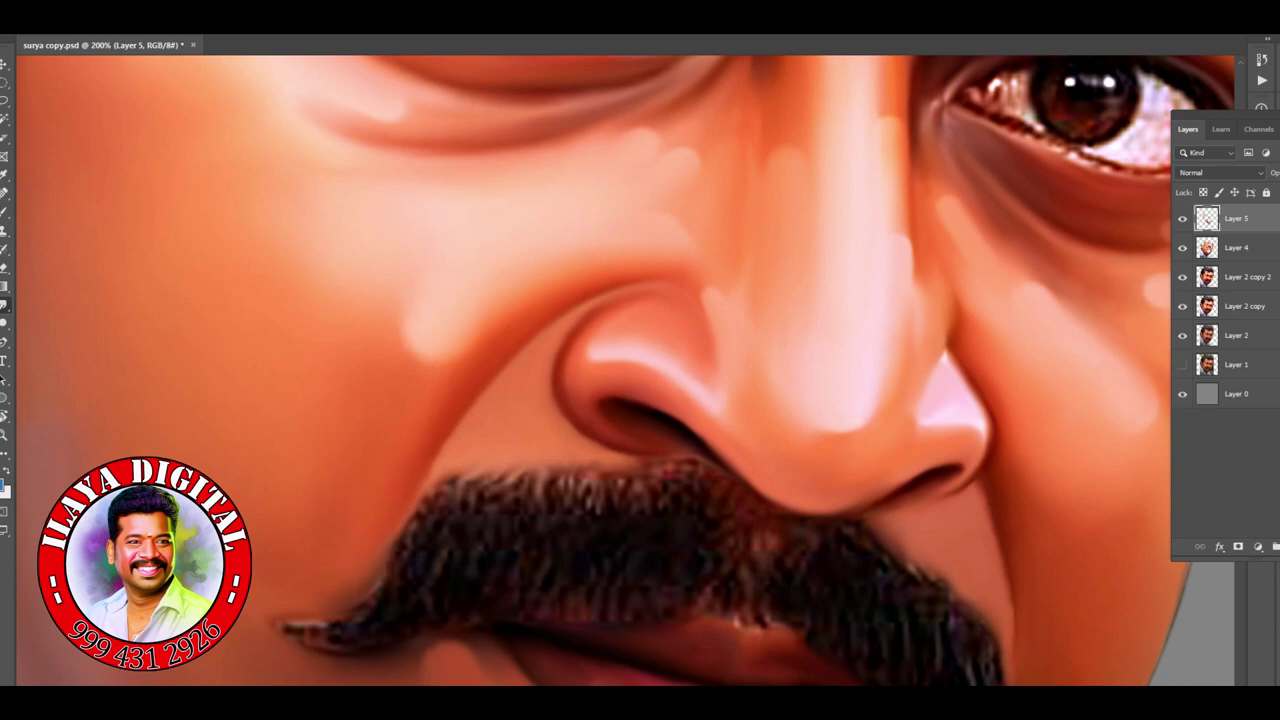
key("ctrl+0")
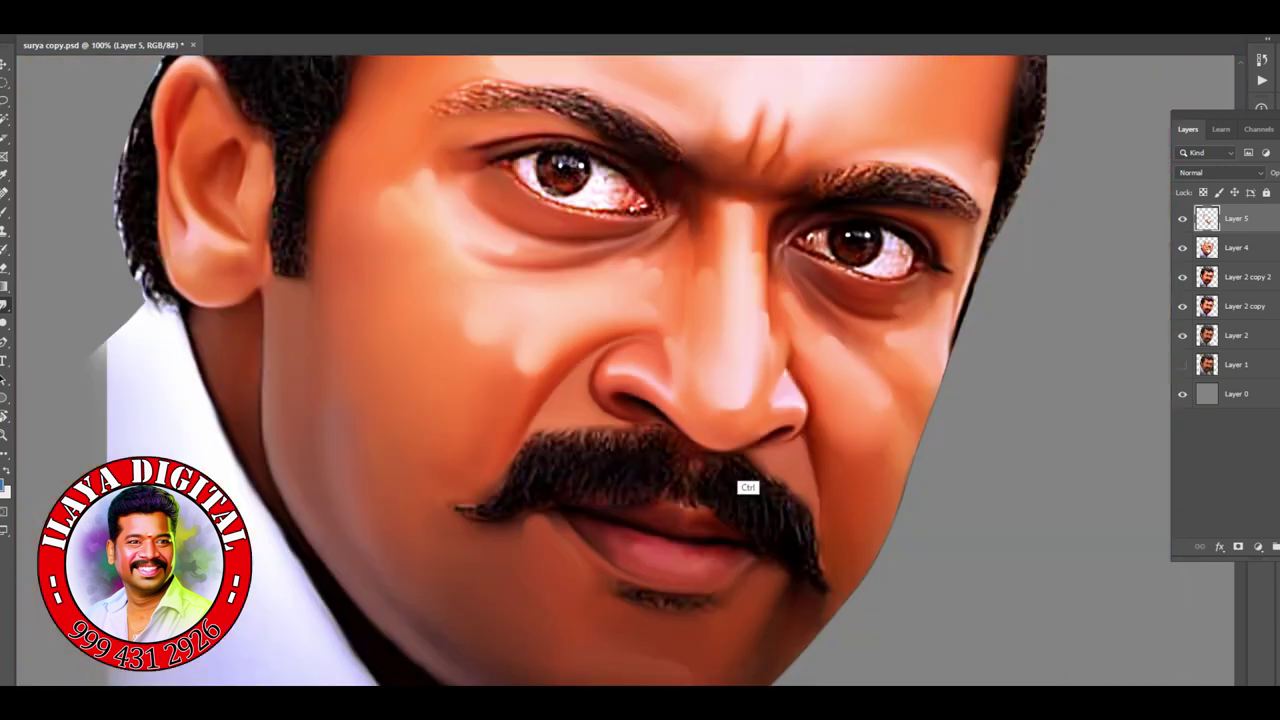
Step: Smooth the outer white of the right-hand eye, the upper lash line above it and the outer corner
key("ctrl+minus")
scroll(749, 490, "up", 5)
left_click_drag(895, 452, 968, 438)
scroll(763, 560, "down", 5)
scroll(763, 560, "up", 2)
scroll(766, 526, "up", 4)
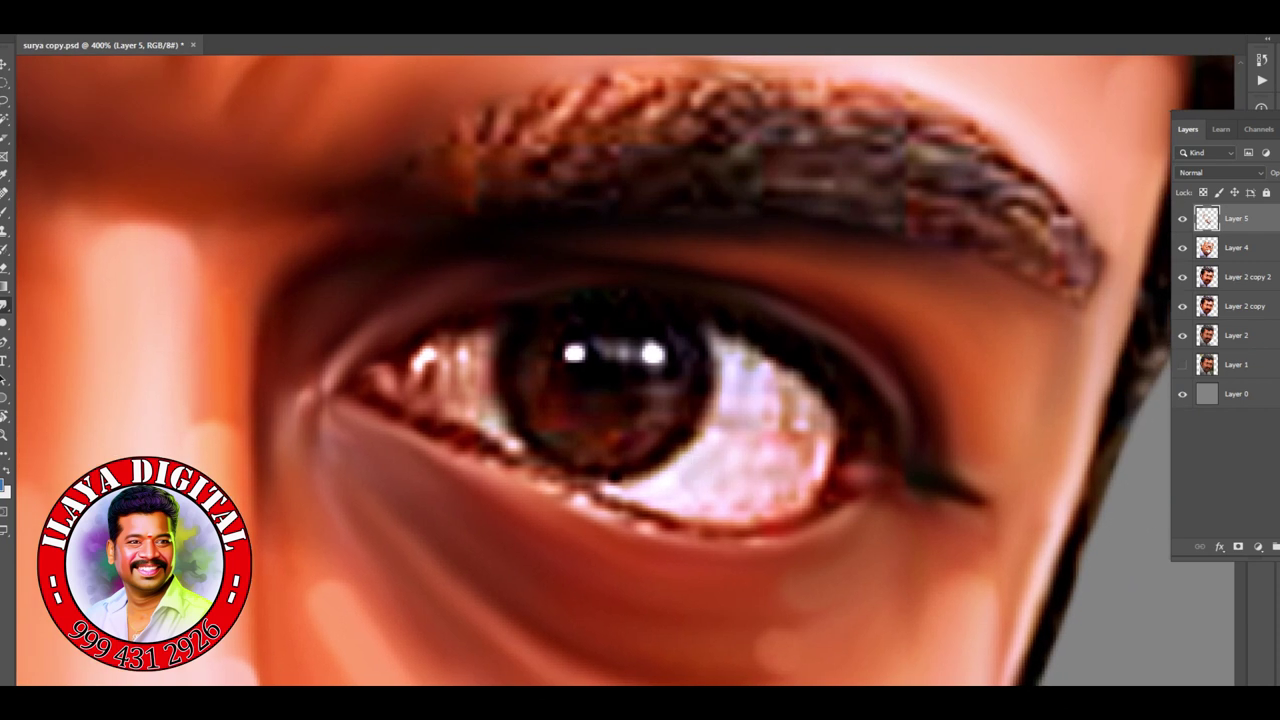
mouse_move(688, 462)
left_mouse_down()
mouse_move(720, 486)
mouse_move(783, 493)
mouse_move(765, 400)
mouse_move(800, 415)
mouse_move(815, 452)
mouse_move(772, 495)
left_mouse_up()
mouse_move(726, 380)
left_mouse_down()
mouse_move(720, 355)
mouse_move(742, 348)
mouse_move(720, 395)
left_mouse_up()
left_click_drag(706, 448, 725, 412)
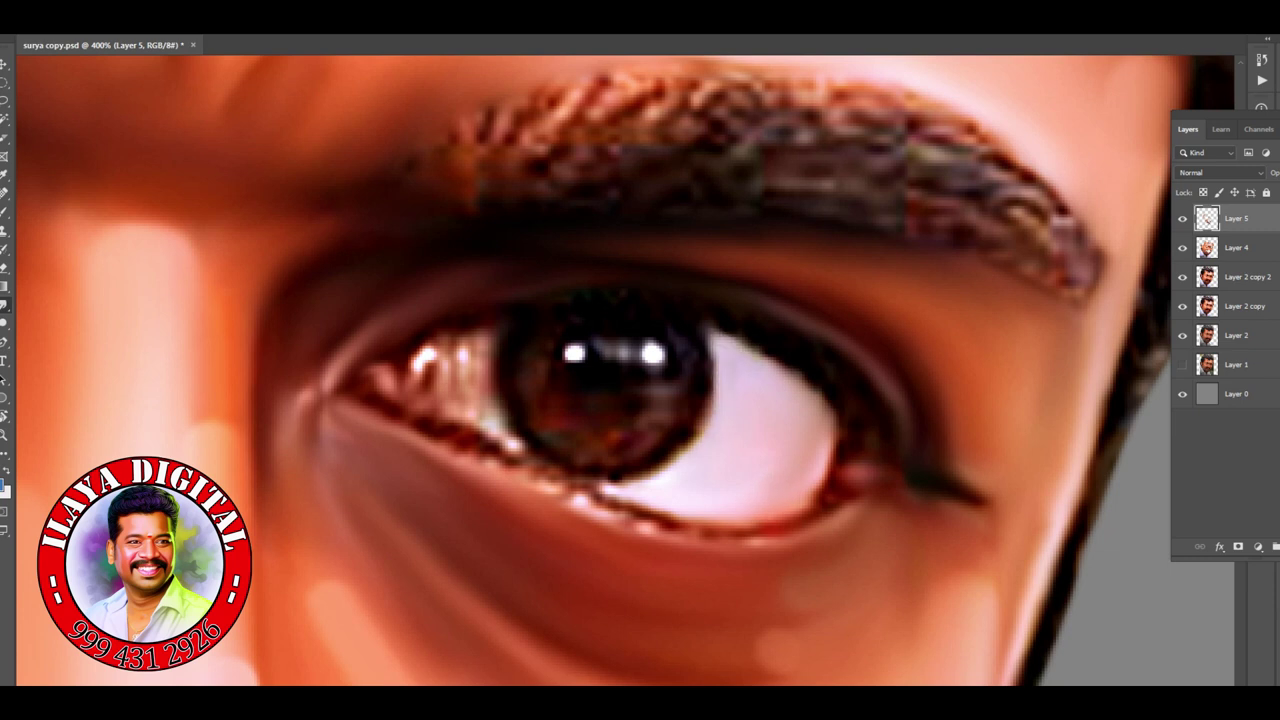
mouse_move(804, 392)
left_mouse_down()
mouse_move(750, 344)
mouse_move(703, 330)
left_mouse_up()
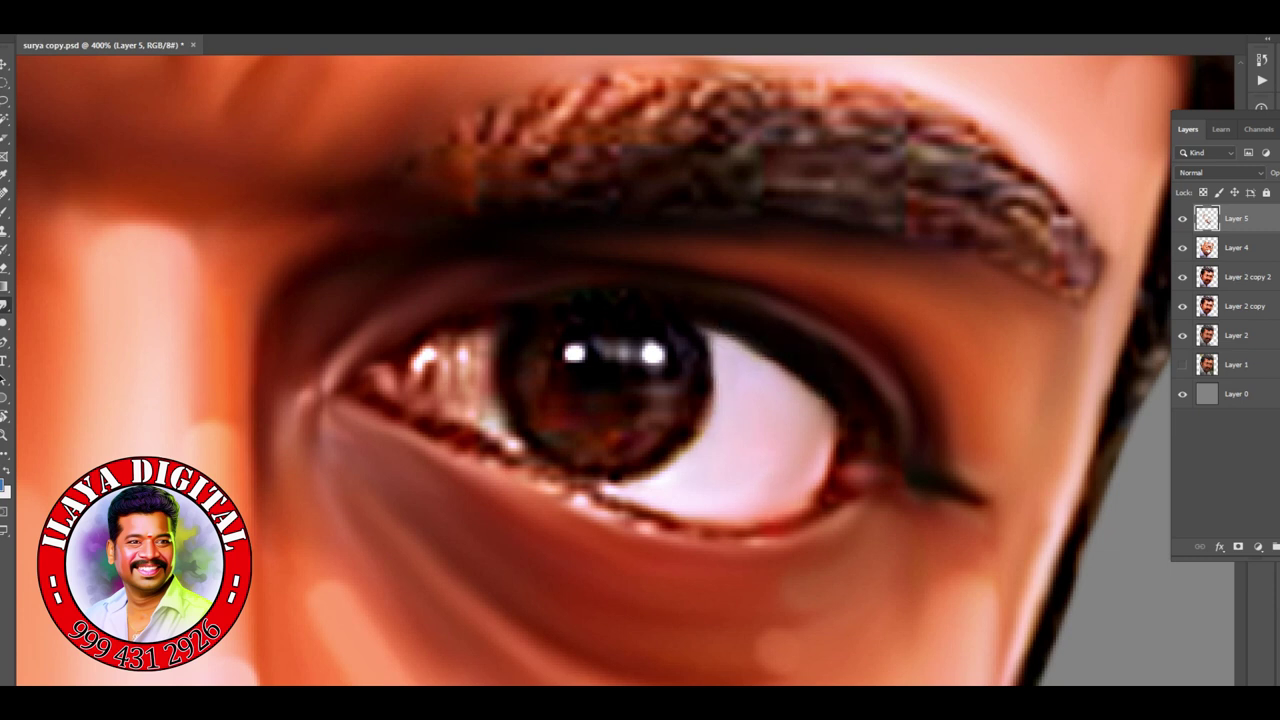
mouse_move(870, 458)
left_mouse_down()
mouse_move(818, 470)
mouse_move(800, 496)
mouse_move(796, 468)
left_mouse_up()
Step: Smudge the lower lid rim of the right-hand eye into a clean line from the inner to the outer corner
mouse_move(385, 400)
left_mouse_down()
mouse_move(500, 465)
mouse_move(720, 532)
left_mouse_up()
mouse_move(815, 500)
left_mouse_down()
mouse_move(725, 522)
mouse_move(740, 528)
mouse_move(812, 500)
mouse_move(625, 508)
mouse_move(650, 515)
left_mouse_up()
key("F5")
key("F5")
left_click_drag(430, 418, 600, 500)
left_click_drag(495, 465, 685, 515)
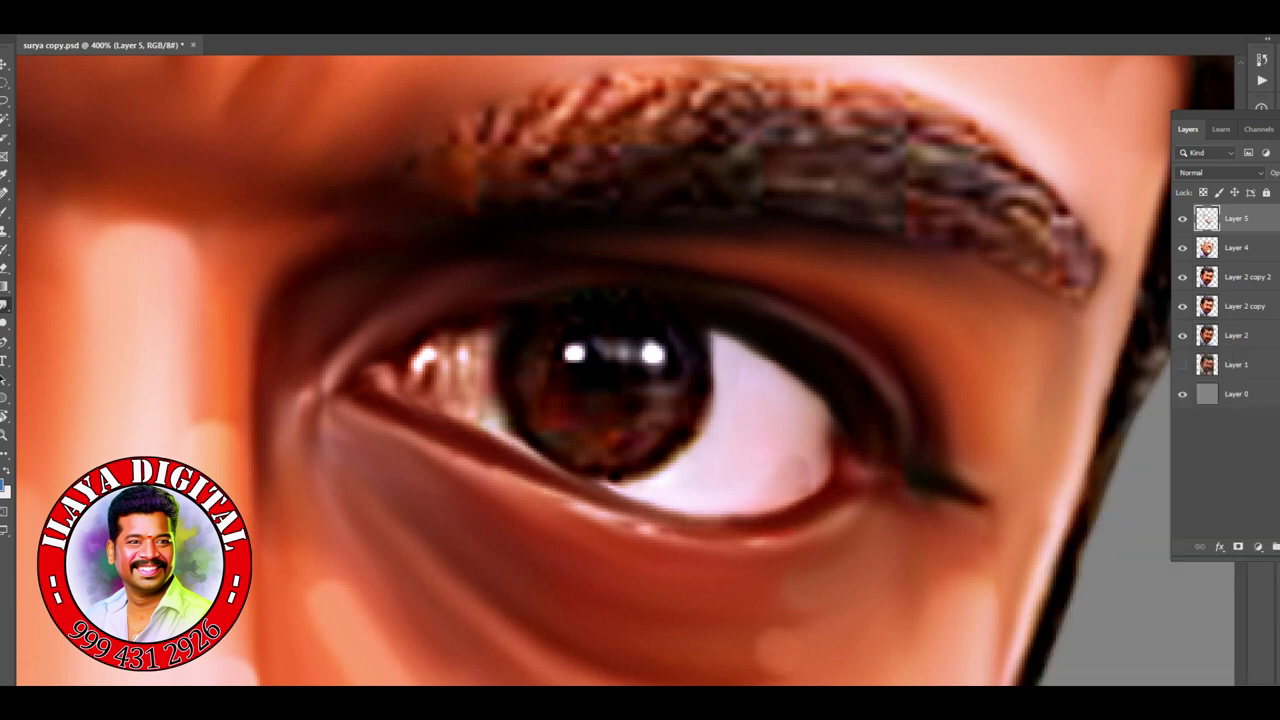
left_click_drag(790, 512, 595, 505)
Step: Smooth the upper lash line of the right-hand eye from above the iris to the inner corner
key("r")
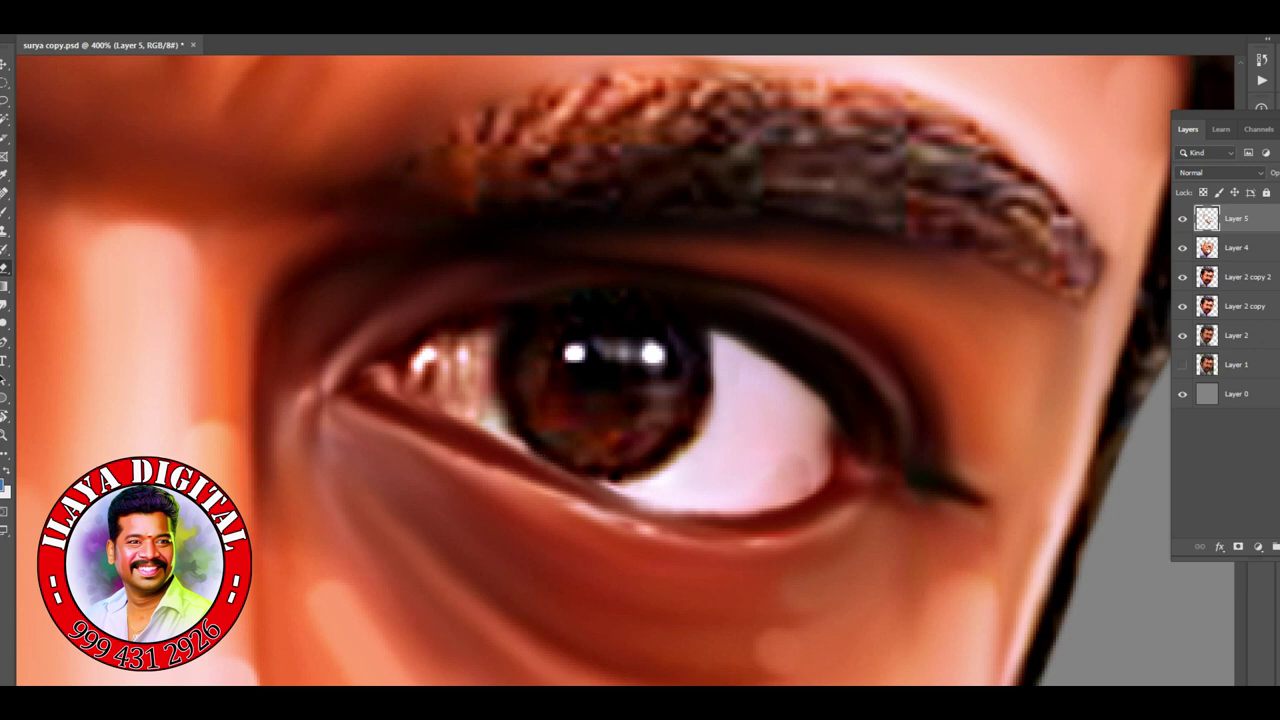
key("r")
left_click_drag(455, 335, 362, 378)
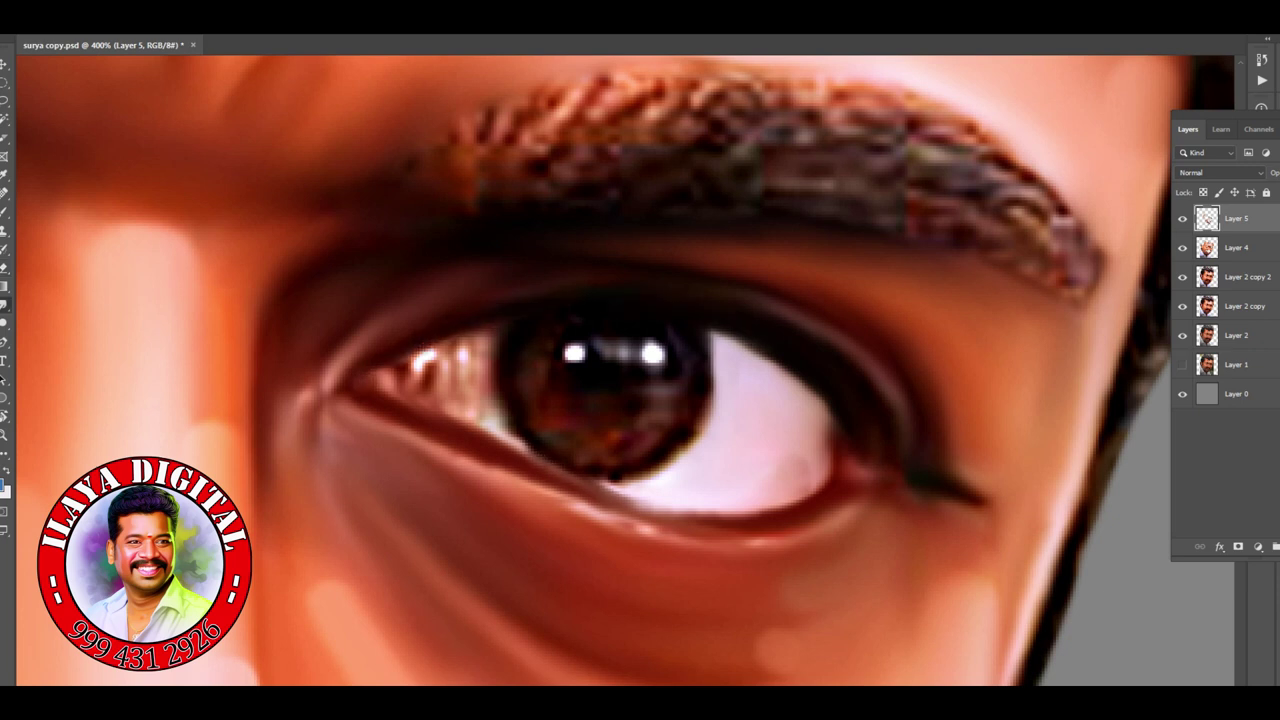
Step: Smudge the inner white, inner corner and lower lid rim of the right-hand eye into smooth tones
mouse_move(775, 485)
left_mouse_down()
mouse_move(812, 435)
mouse_move(790, 480)
left_mouse_up()
mouse_move(410, 370)
left_mouse_down()
mouse_move(460, 372)
mouse_move(505, 430)
mouse_move(498, 340)
mouse_move(455, 405)
mouse_move(475, 365)
mouse_move(445, 385)
mouse_move(440, 365)
mouse_move(415, 380)
left_mouse_up()
mouse_move(470, 412)
left_mouse_down()
mouse_move(448, 400)
mouse_move(480, 340)
left_mouse_up()
mouse_move(490, 437)
left_mouse_down()
mouse_move(560, 493)
mouse_move(690, 515)
mouse_move(580, 510)
mouse_move(430, 435)
left_mouse_up()
mouse_move(575, 500)
left_mouse_down()
mouse_move(690, 538)
mouse_move(815, 522)
left_mouse_up()
left_click_drag(505, 320, 420, 350)
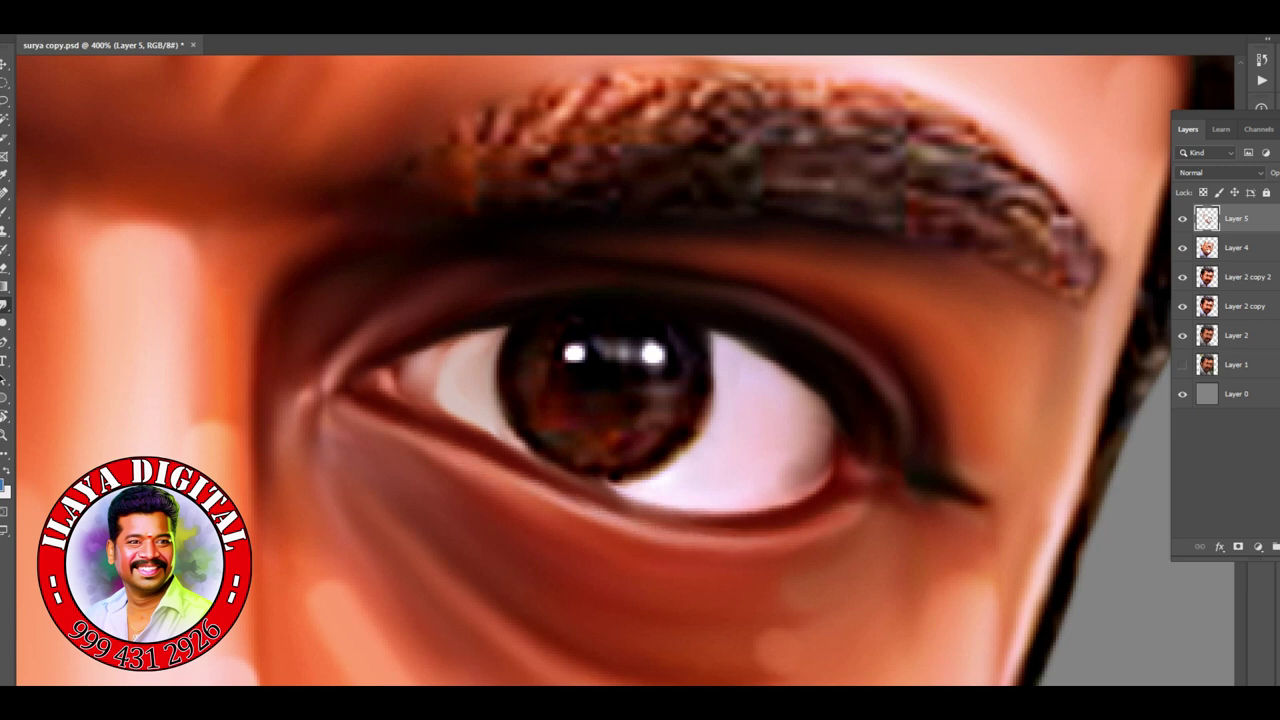
Step: Smooth the dark outline around the iris of the right-hand eye into an even ring
key("ctrl+0")
scroll(430, 410, "up", 8)
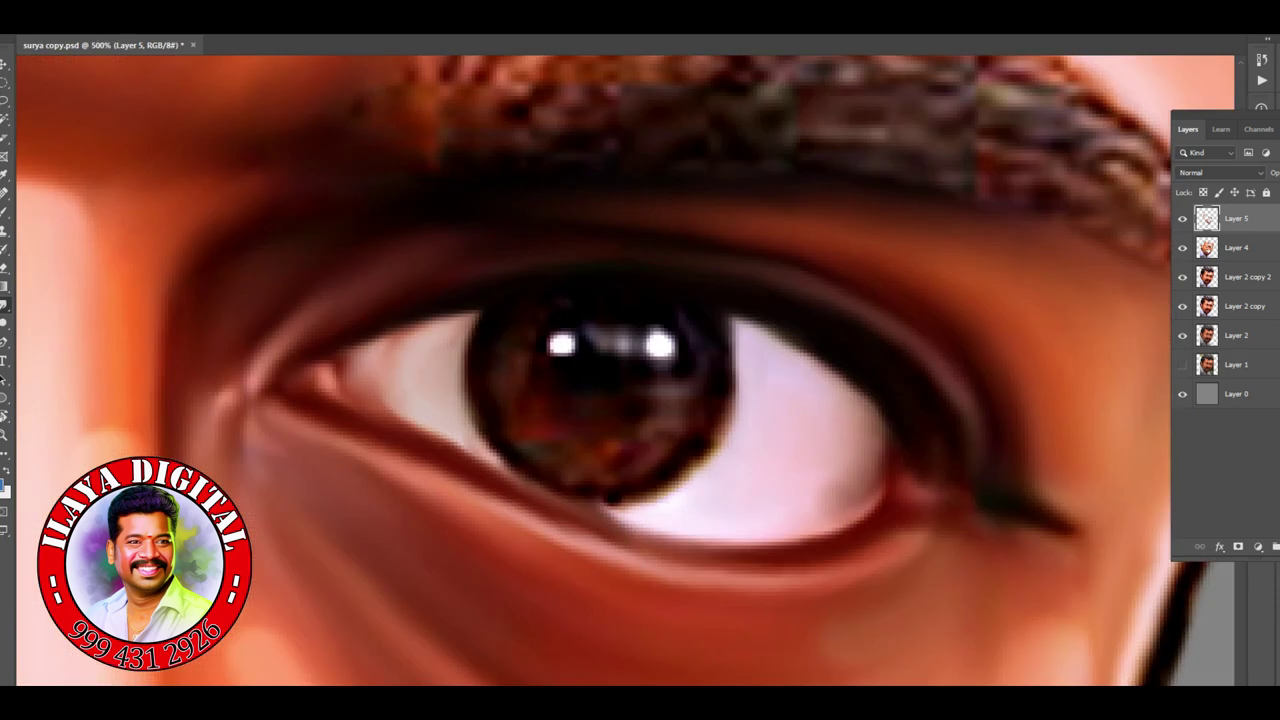
mouse_move(476, 312)
left_mouse_down()
mouse_move(468, 430)
mouse_move(570, 500)
left_mouse_up()
mouse_move(730, 316)
left_mouse_down()
mouse_move(710, 356)
mouse_move(705, 440)
left_mouse_up()
left_click_drag(652, 490, 548, 502)
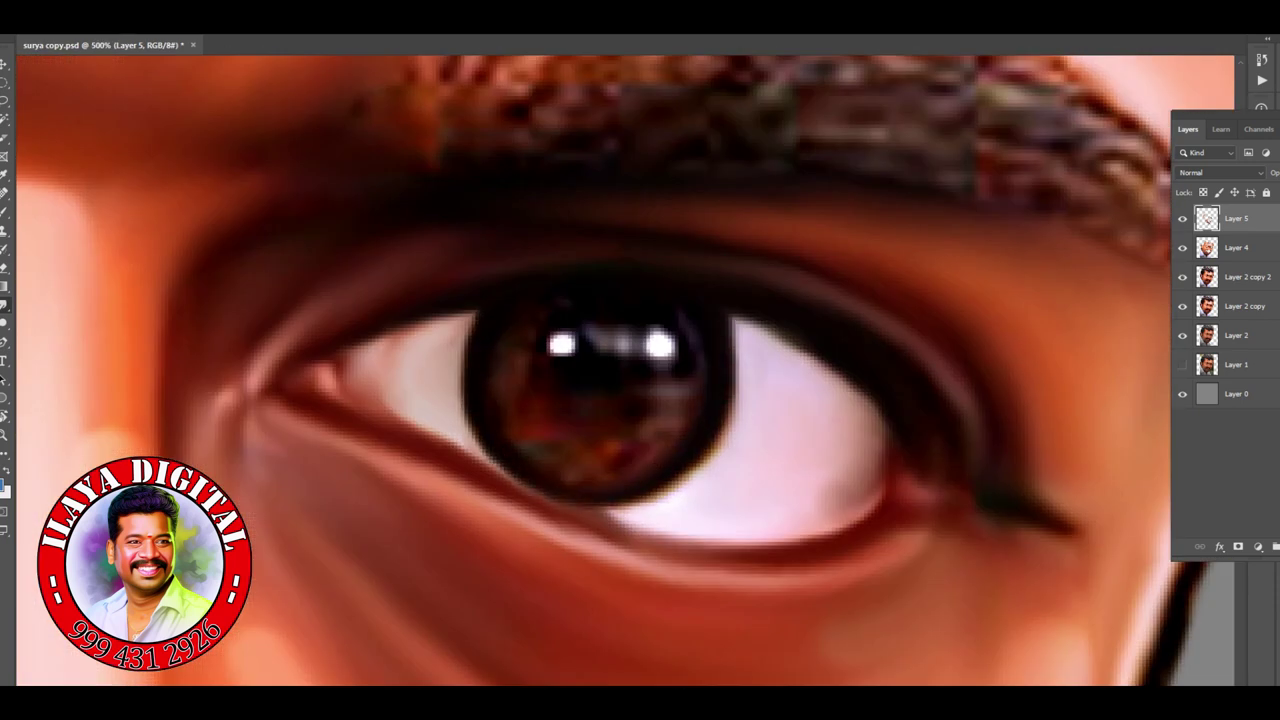
Step: Blend the inside of the right-hand iris into a dark pupil with a brown lower part, keeping the two highlights
mouse_move(592, 352)
left_mouse_down()
mouse_move(626, 348)
mouse_move(600, 336)
left_mouse_up()
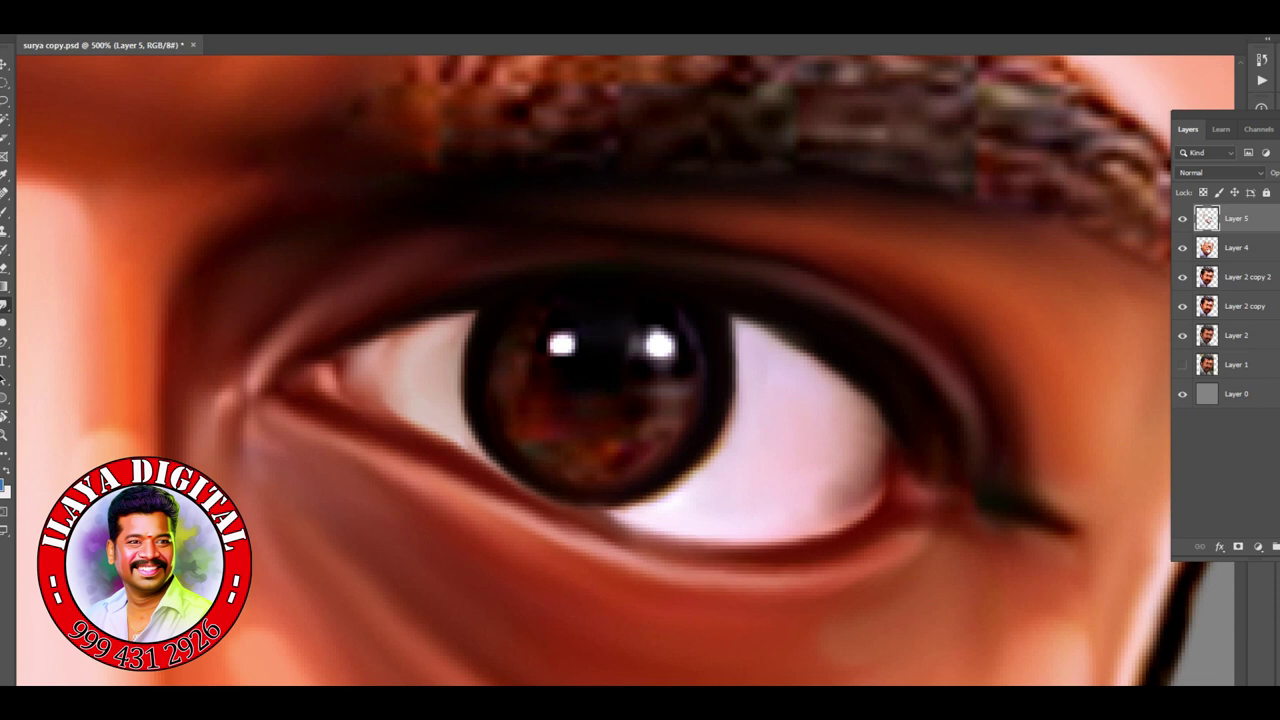
left_click_drag(688, 316, 690, 410)
mouse_move(530, 332)
left_mouse_down()
mouse_move(505, 378)
mouse_move(585, 470)
mouse_move(665, 400)
mouse_move(662, 440)
left_mouse_up()
mouse_move(632, 340)
left_mouse_down()
mouse_move(656, 392)
mouse_move(566, 422)
mouse_move(508, 384)
left_mouse_up()
left_click_drag(672, 404, 630, 440)
left_click_drag(552, 390, 510, 420)
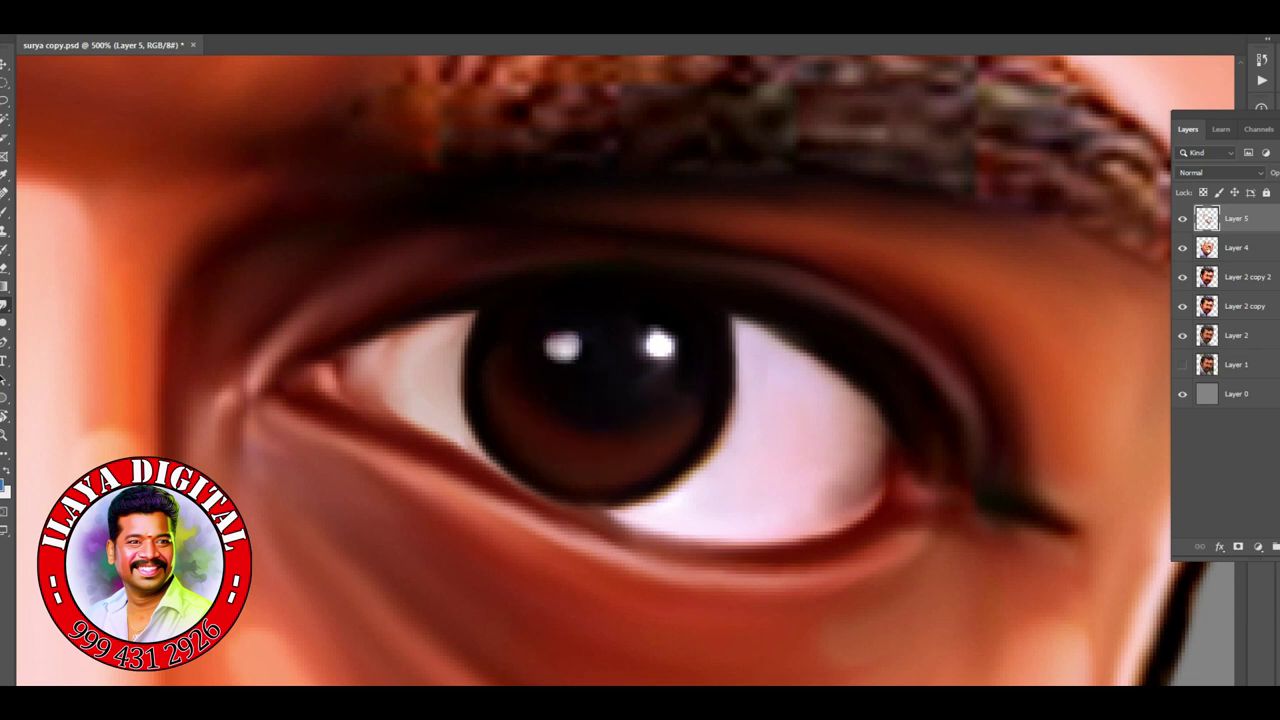
key("ctrl+minus")
key("ctrl+minus")
key("ctrl+minus")
key("ctrl+plus")
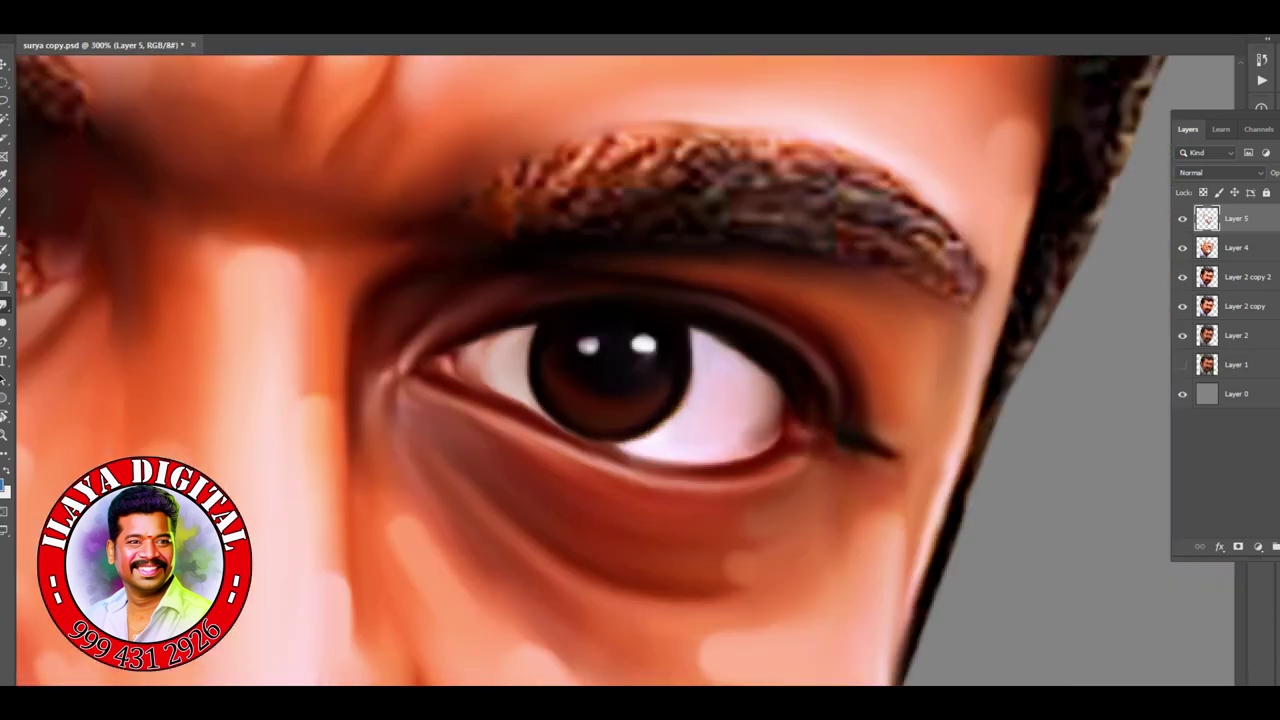
Step: Set the foreground colour to db3030 and tint the inner and outer ends of the right-hand eye's white with it
type("db3030")
key("Return")
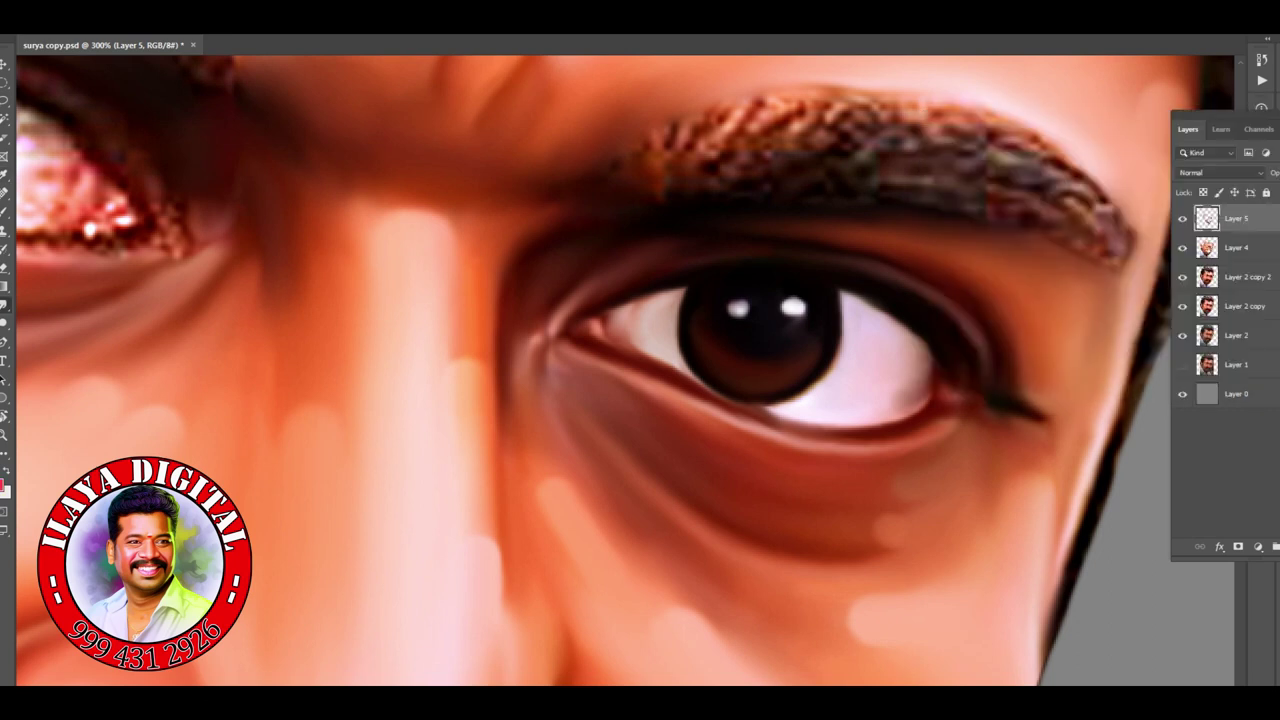
mouse_move(905, 418)
left_mouse_down()
mouse_move(900, 345)
mouse_move(885, 405)
mouse_move(895, 360)
left_mouse_up()
left_click(622, 323)
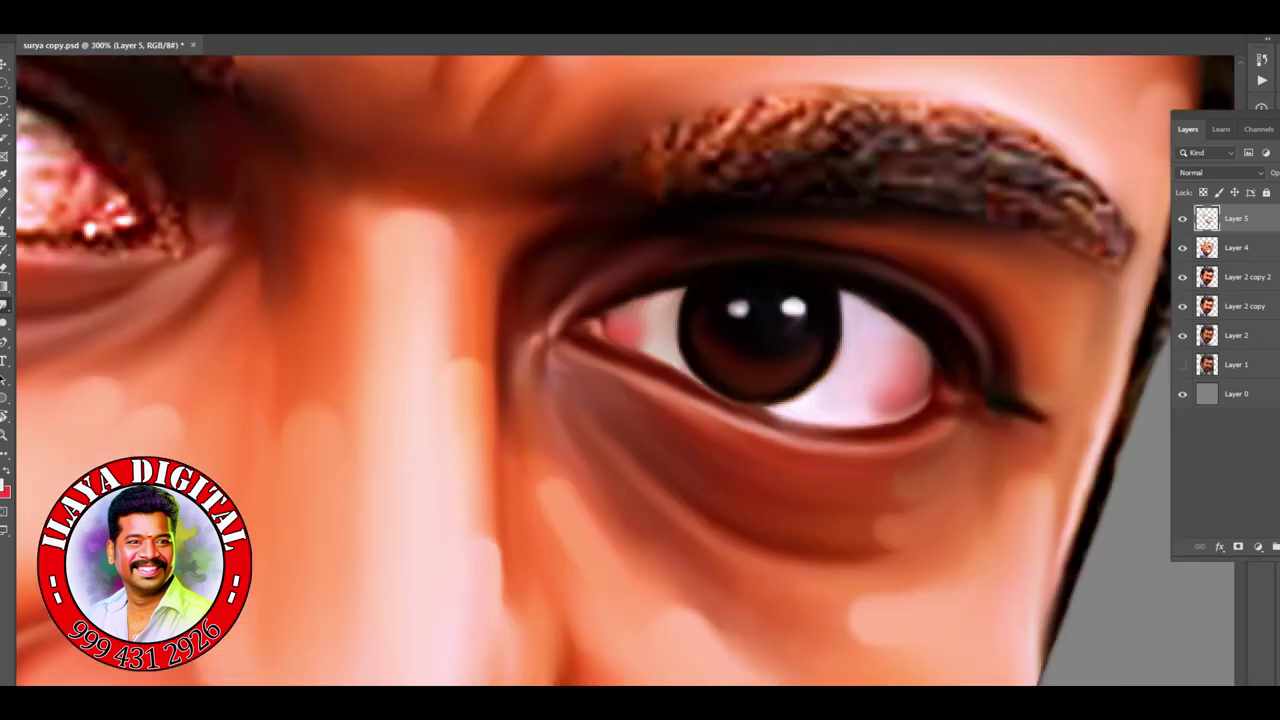
Step: Choose a pale blue foreground colour and add a soft glow low in the right-hand iris and on its outer white
left_click(5, 487)
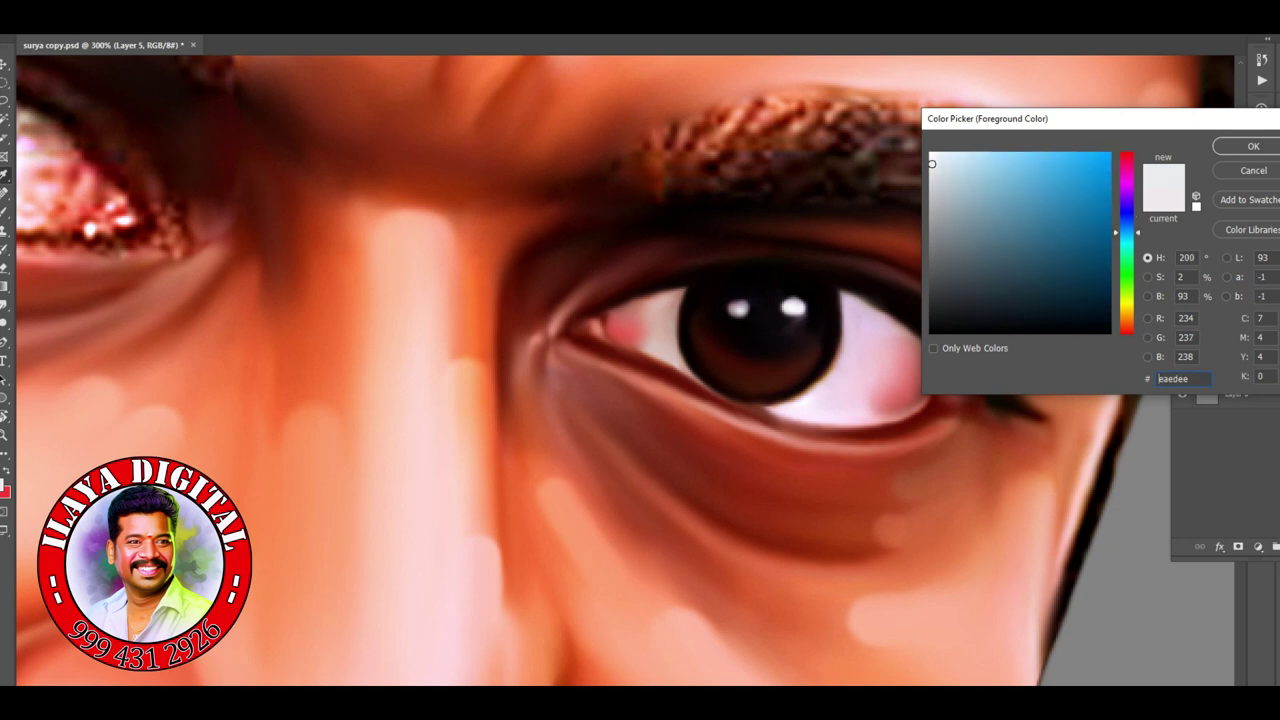
key("Return")
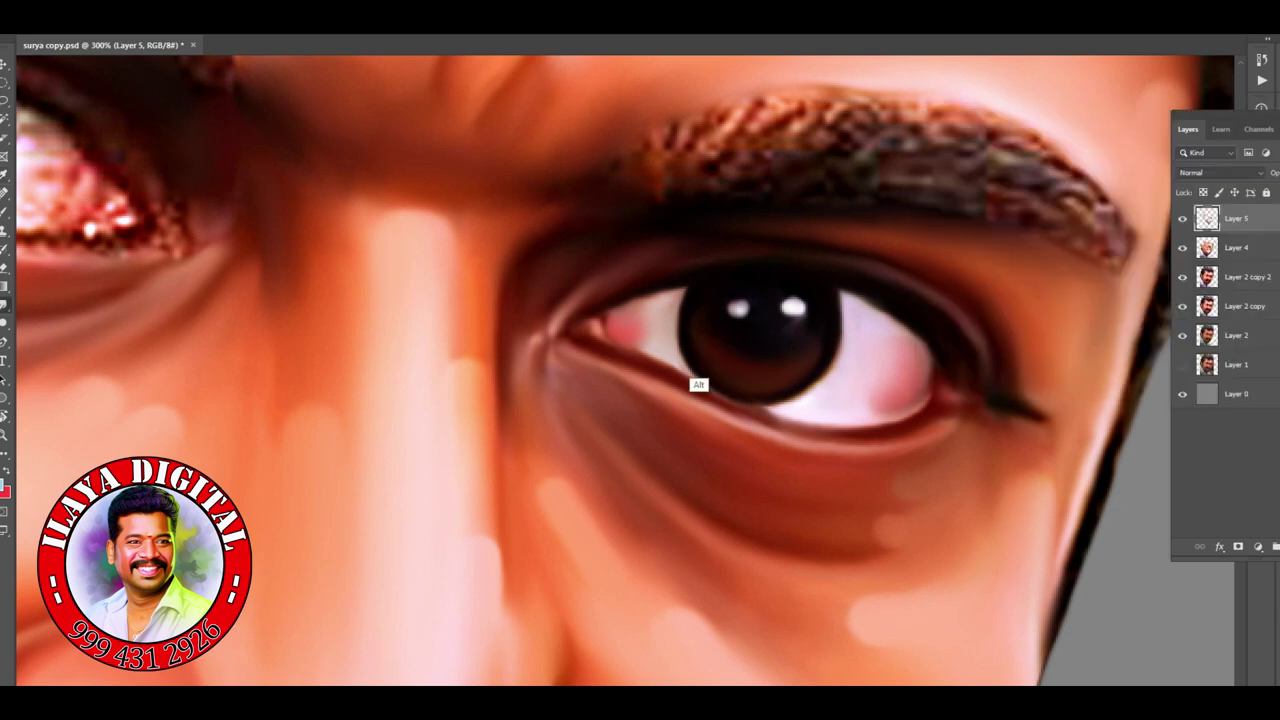
key("ctrl+minus")
key("ctrl+minus")
key("ctrl+minus")
key("ctrl+plus")
key("ctrl+plus")
key("ctrl+plus")
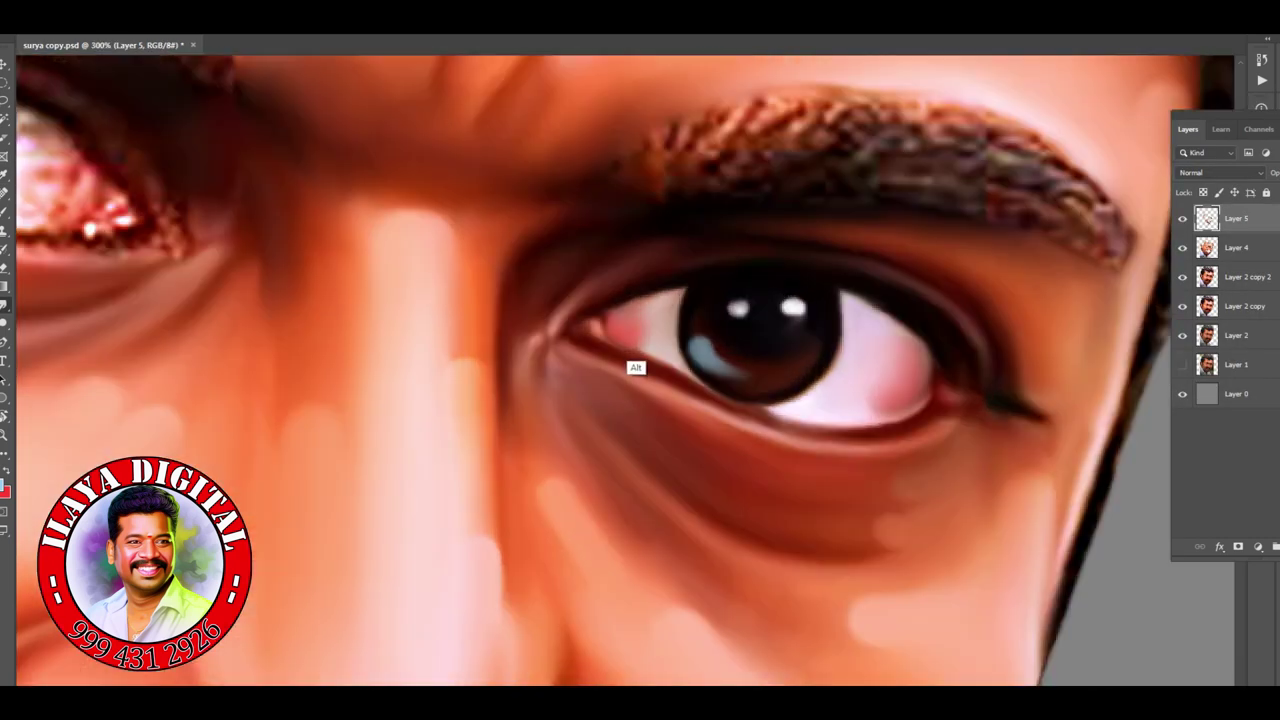
left_click_drag(854, 404, 872, 396)
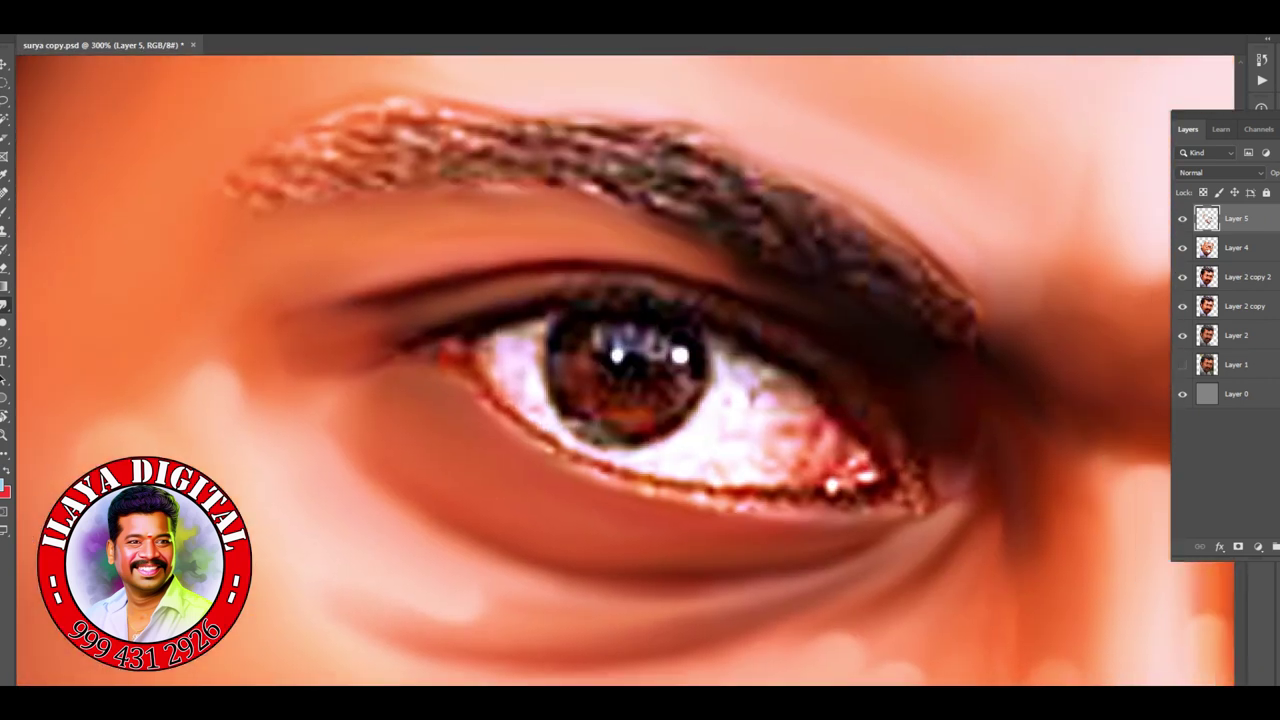
Step: Smooth the inner white of the left-hand eye and tint it red beside the inner corner
mouse_move(724, 386)
left_mouse_down()
mouse_move(718, 345)
mouse_move(688, 420)
mouse_move(736, 350)
mouse_move(794, 414)
mouse_move(730, 345)
mouse_move(800, 412)
mouse_move(800, 455)
mouse_move(715, 470)
mouse_move(765, 462)
mouse_move(792, 400)
mouse_move(774, 462)
left_mouse_up()
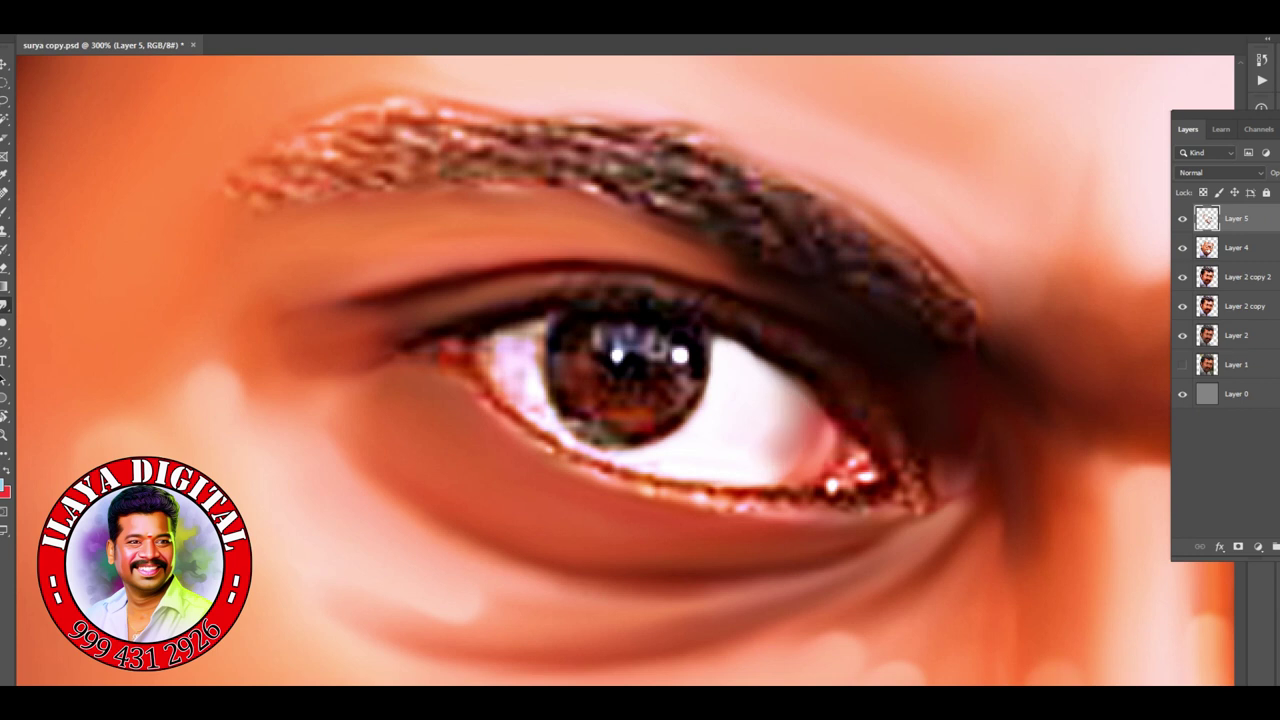
left_click_drag(792, 420, 775, 465)
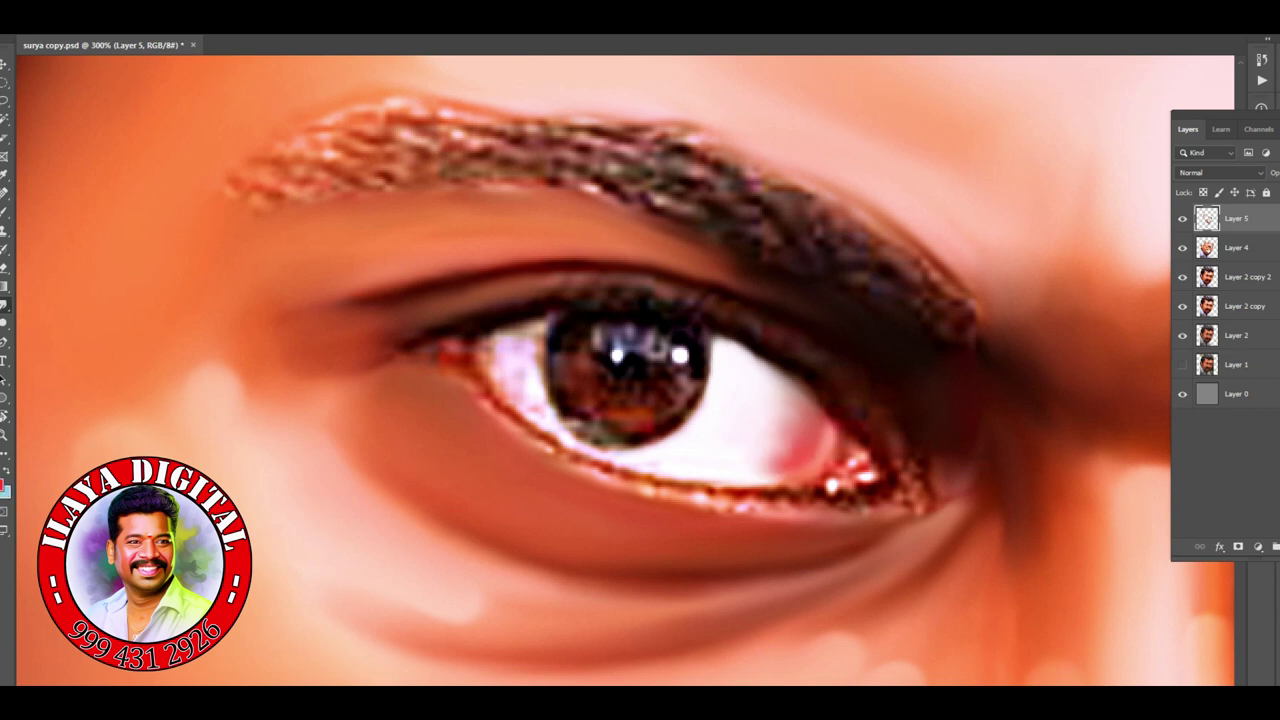
Step: Smudge the outline of the left-hand iris into an even dark ring
mouse_move(545, 395)
left_mouse_down()
mouse_move(540, 368)
mouse_move(533, 407)
mouse_move(526, 328)
mouse_move(496, 388)
mouse_move(510, 344)
mouse_move(506, 385)
mouse_move(554, 360)
mouse_move(568, 428)
mouse_move(622, 440)
left_mouse_up()
mouse_move(706, 334)
left_mouse_down()
mouse_move(688, 420)
mouse_move(610, 446)
left_mouse_up()
scroll(167, 388, "up", 1)
mouse_move(702, 320)
left_mouse_down()
mouse_move(700, 392)
mouse_move(800, 470)
mouse_move(840, 452)
mouse_move(880, 392)
mouse_move(850, 302)
left_mouse_up()
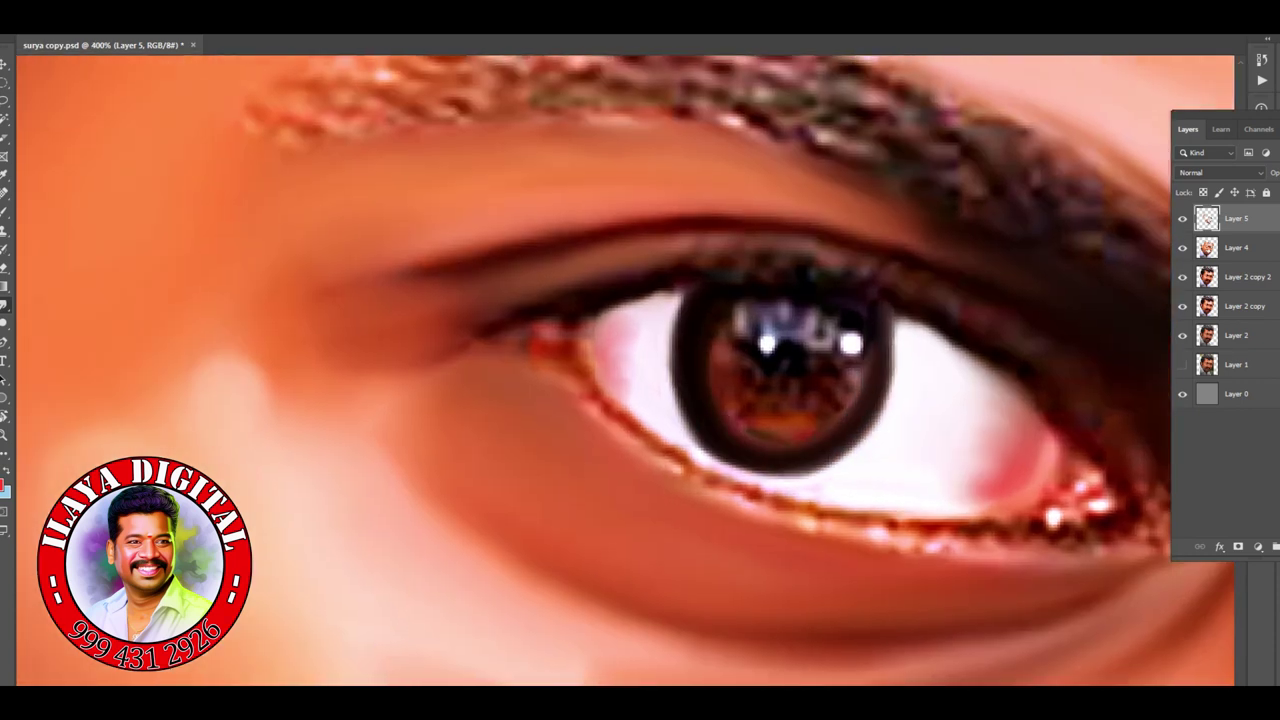
Step: Smooth the upper lash line of the left-hand eye from the outer corner to above the iris
left_click_drag(594, 310, 475, 340)
mouse_move(640, 300)
left_mouse_down()
mouse_move(806, 272)
mouse_move(864, 290)
left_mouse_up()
left_click_drag(676, 272, 594, 282)
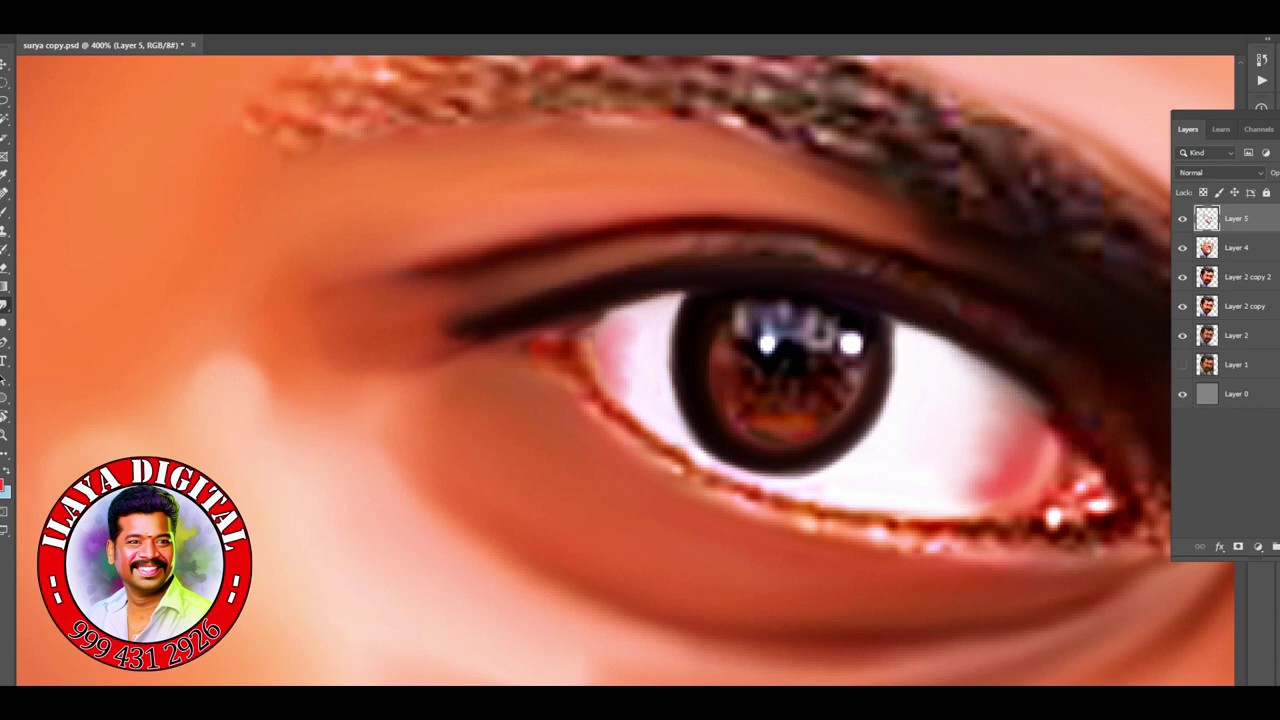
Step: Blend the inside of the left-hand iris around its two highlights and smooth the upper lid toward the inner corner
mouse_move(856, 327)
left_mouse_down()
mouse_move(812, 327)
mouse_move(814, 350)
mouse_move(770, 315)
left_mouse_up()
mouse_move(742, 362)
left_mouse_down()
mouse_move(805, 390)
mouse_move(790, 418)
mouse_move(735, 362)
mouse_move(748, 322)
mouse_move(724, 318)
left_mouse_up()
left_click_drag(752, 413, 816, 424)
left_click_drag(712, 398, 768, 430)
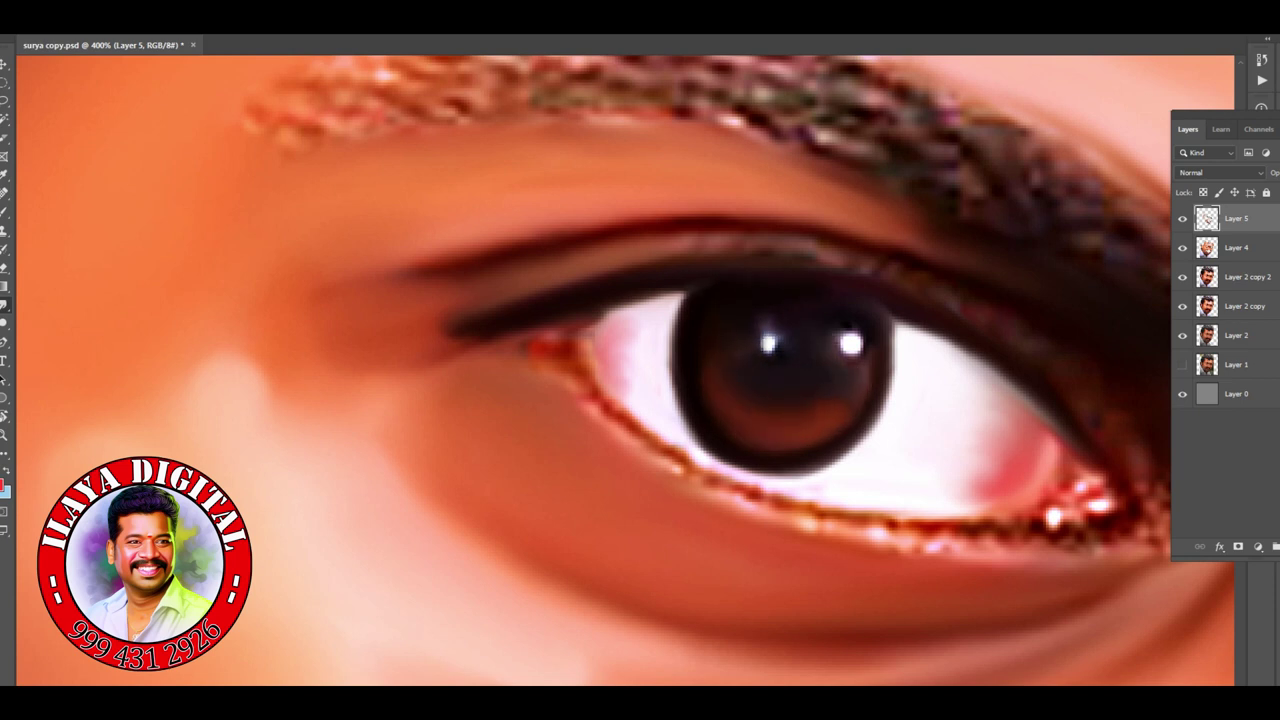
left_click_drag(950, 300, 740, 260)
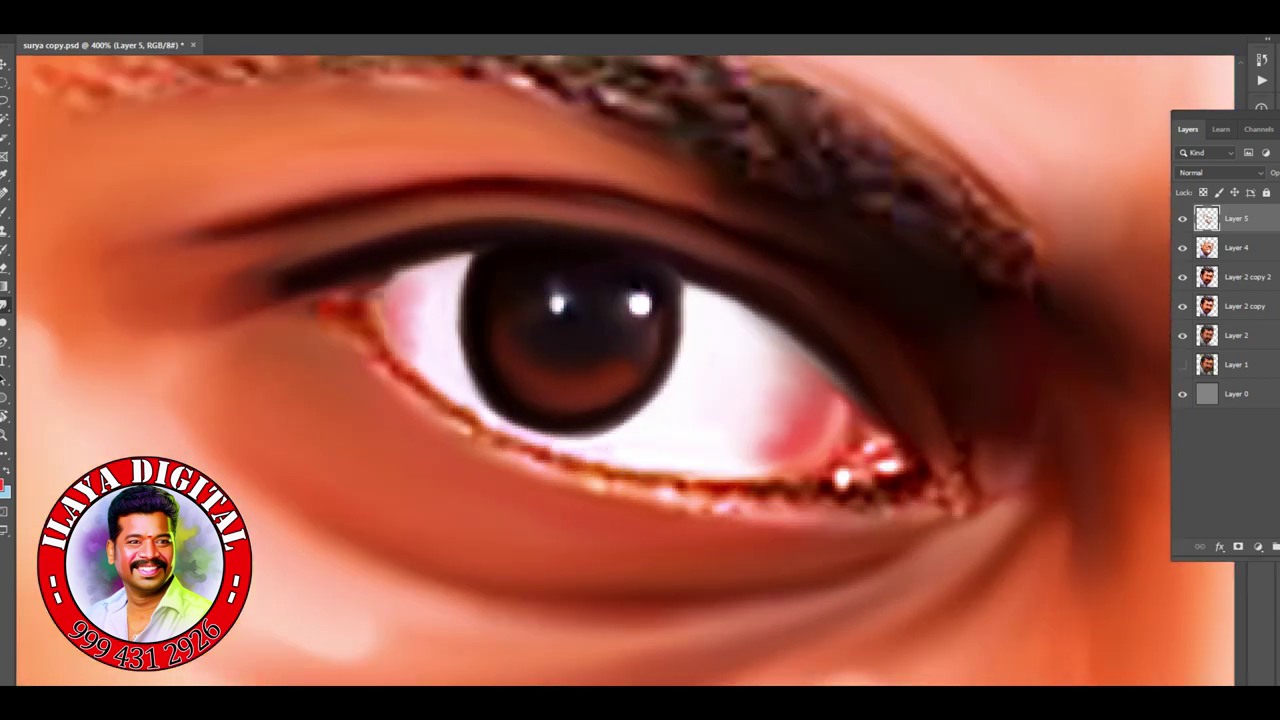
left_click_drag(950, 480, 985, 370)
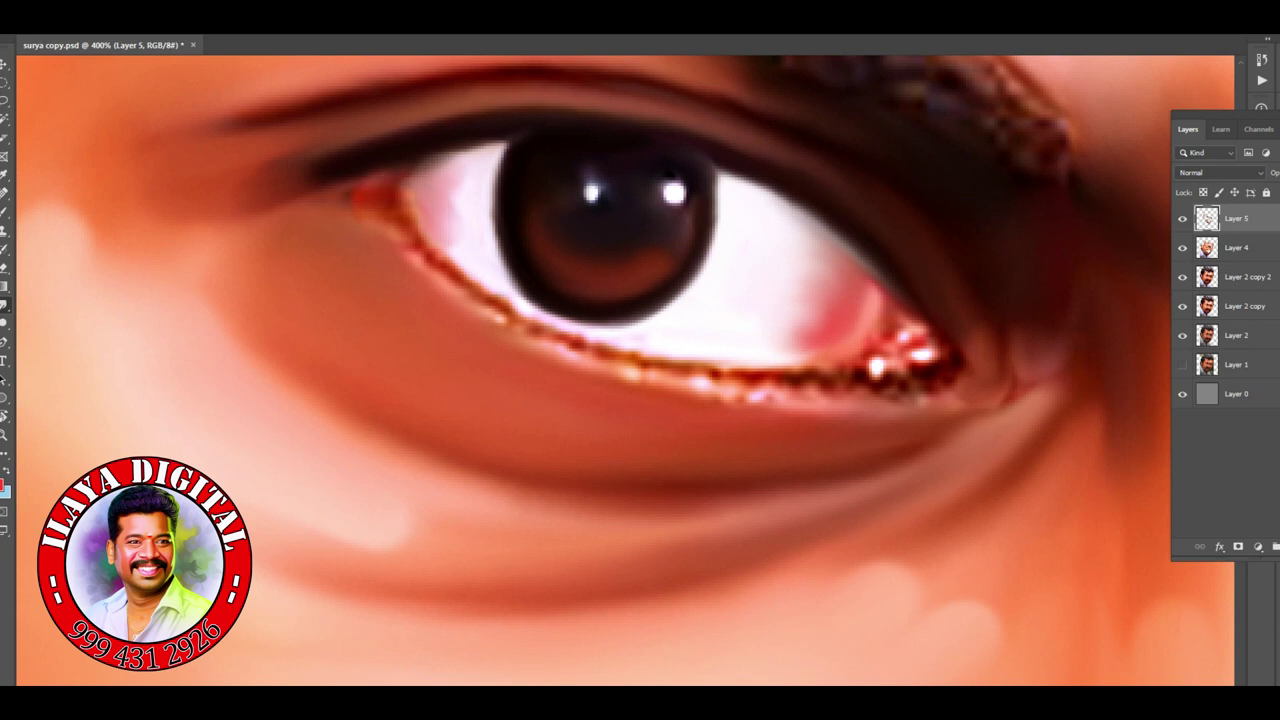
Step: Smudge the lower lid rim and the inner corner of the left-hand eye into clean, smooth shapes
mouse_move(360, 170)
left_mouse_down()
mouse_move(395, 212)
mouse_move(590, 355)
mouse_move(850, 385)
mouse_move(550, 335)
mouse_move(745, 366)
mouse_move(590, 345)
left_mouse_up()
mouse_move(868, 385)
left_mouse_down()
mouse_move(935, 345)
mouse_move(900, 360)
mouse_move(825, 290)
mouse_move(756, 397)
mouse_move(650, 385)
mouse_move(450, 270)
mouse_move(620, 375)
mouse_move(760, 400)
mouse_move(470, 305)
mouse_move(830, 375)
mouse_move(560, 340)
left_mouse_up()
left_click_drag(944, 392, 888, 415)
left_click_drag(1032, 310, 974, 330)
left_click_drag(865, 278, 830, 242)
Step: Dab pale blue on both sides of the left-hand eye's white and add a blue glow low in its iris
left_click(760, 337)
mouse_move(440, 240)
left_mouse_down()
mouse_move(428, 200)
mouse_move(460, 250)
left_mouse_up()
left_click_drag(540, 292, 610, 250)
key("ctrl+z")
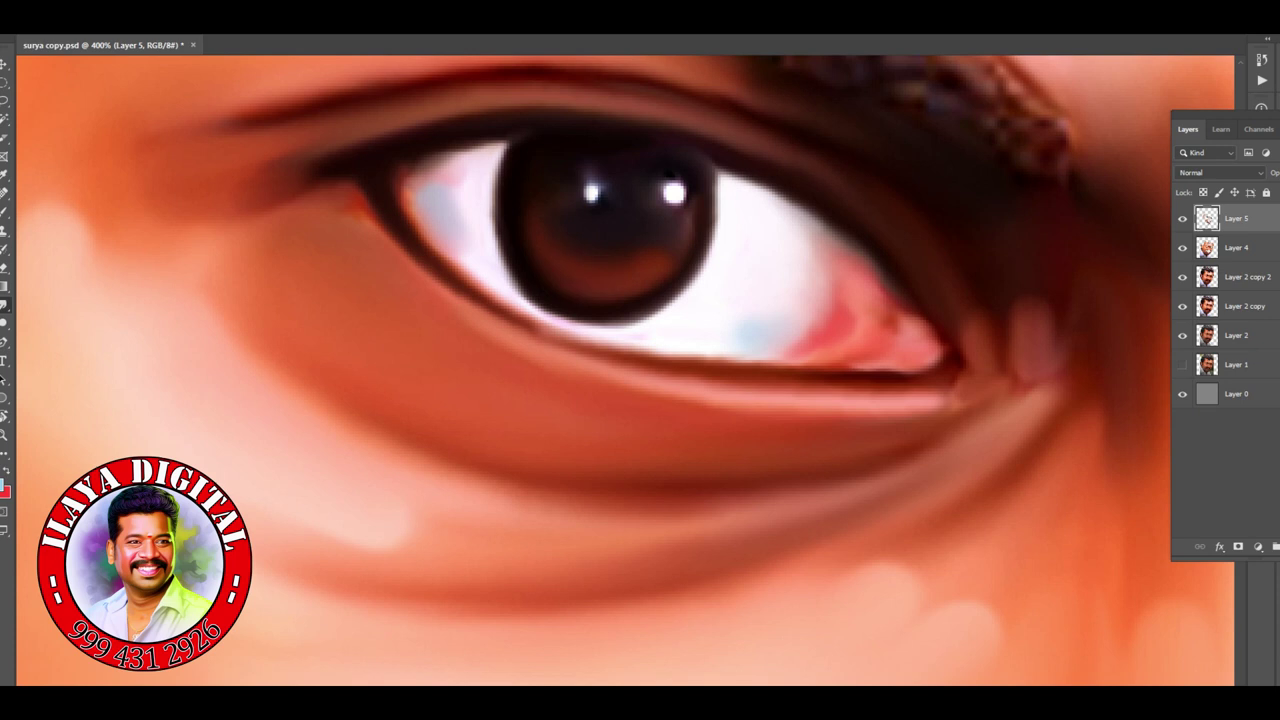
left_click_drag(547, 303, 615, 255)
Step: Examine the painted eyes within the whole face and the left-hand eye close up
key("ctrl+minus")
key("ctrl+minus")
key("ctrl+minus")
key("ctrl+minus")
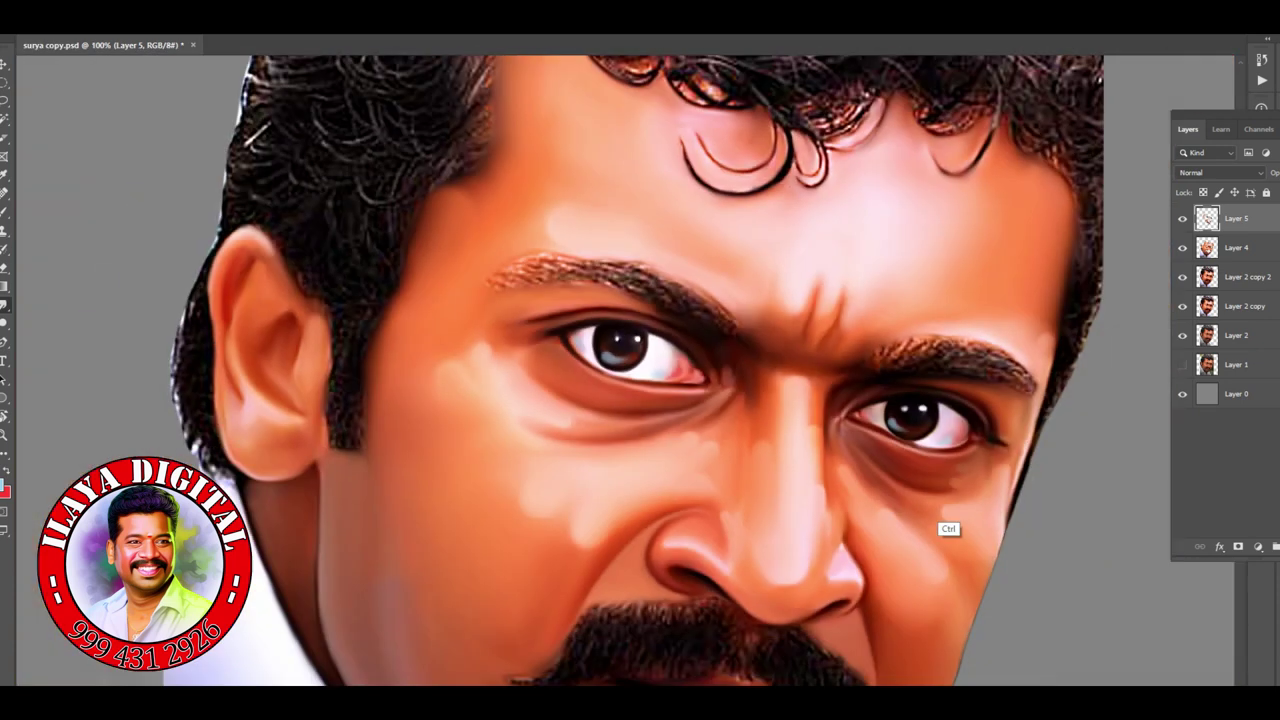
key("ctrl+minus")
key("ctrl+plus")
key("ctrl+plus")
key("ctrl+plus")
key("ctrl+plus")
key("ctrl+plus")
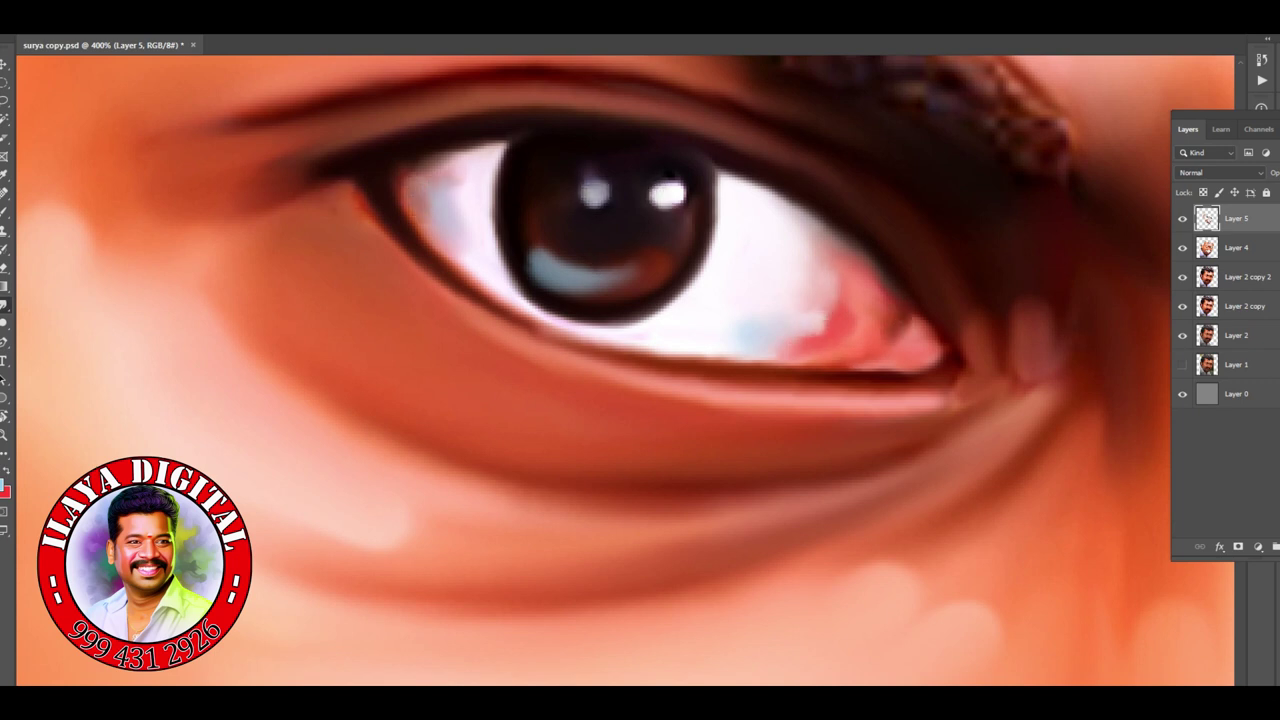
Step: Merge Layer 4 and Layer 5, and add a new empty layer on top
key("ctrl+minus")
key("ctrl+minus")
key("ctrl+minus")
key("ctrl+minus")
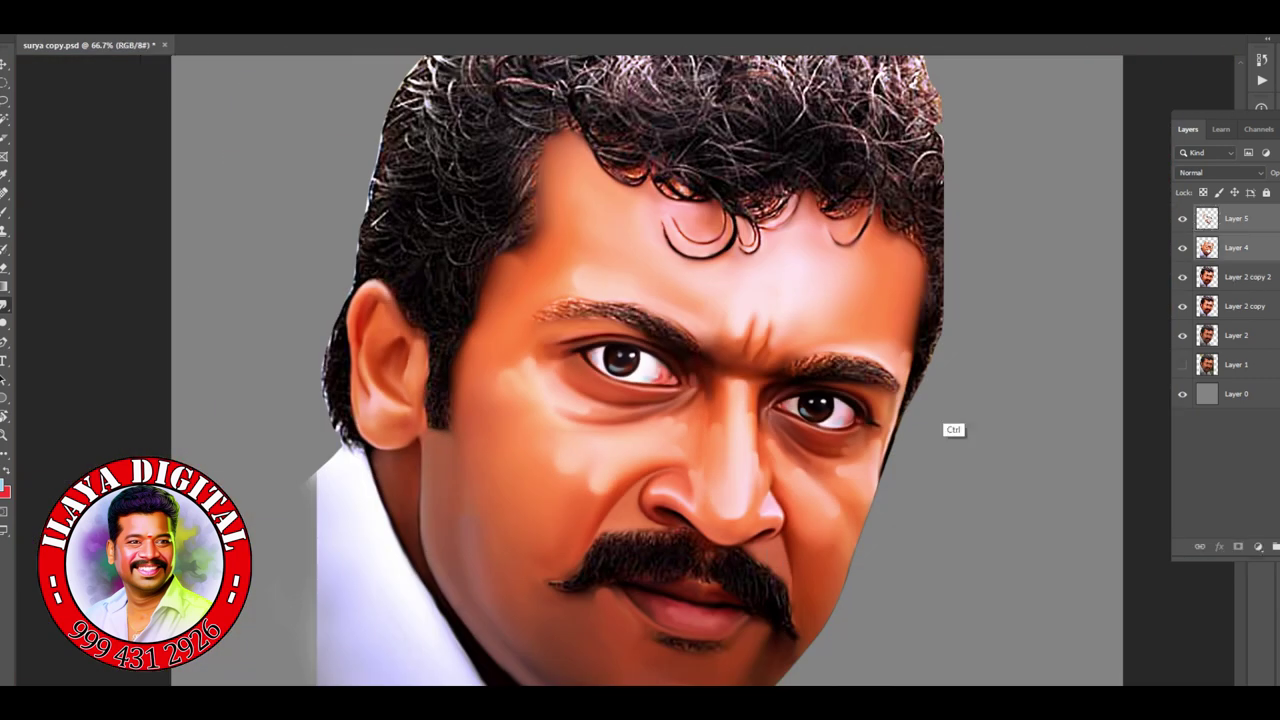
key("ctrl+e")
right_click(649, 315)
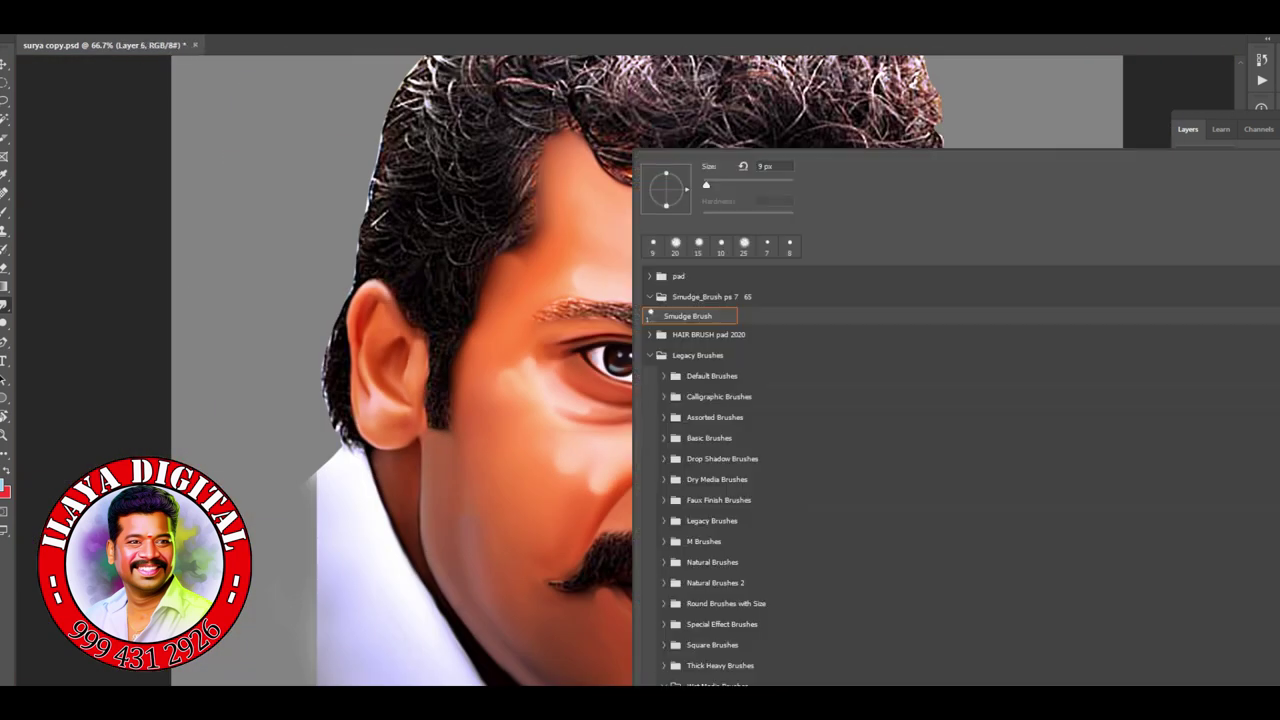
scroll(649, 315, "down", 3)
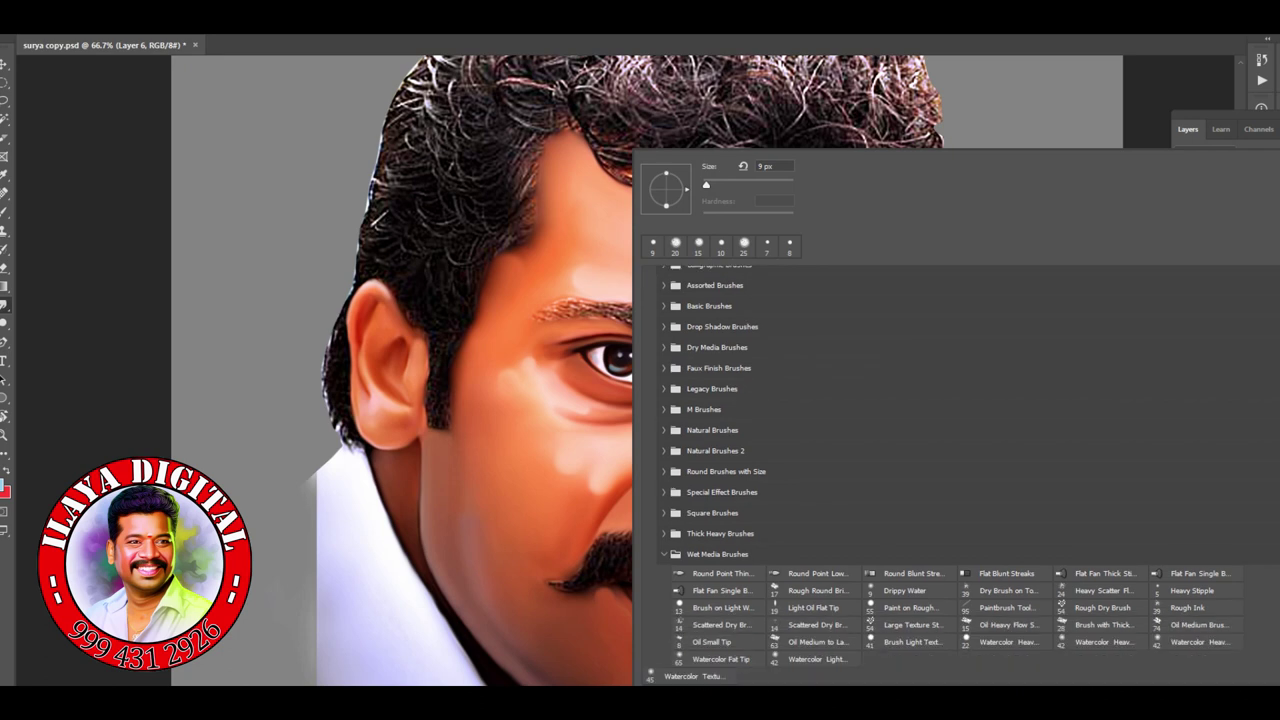
key("Escape")
key("ctrl+shift+alt+n")
Step: Smudge the upper edge and both ends of the left-hand eyebrow into fine hair strokes
key("ctrl+plus")
key("ctrl+plus")
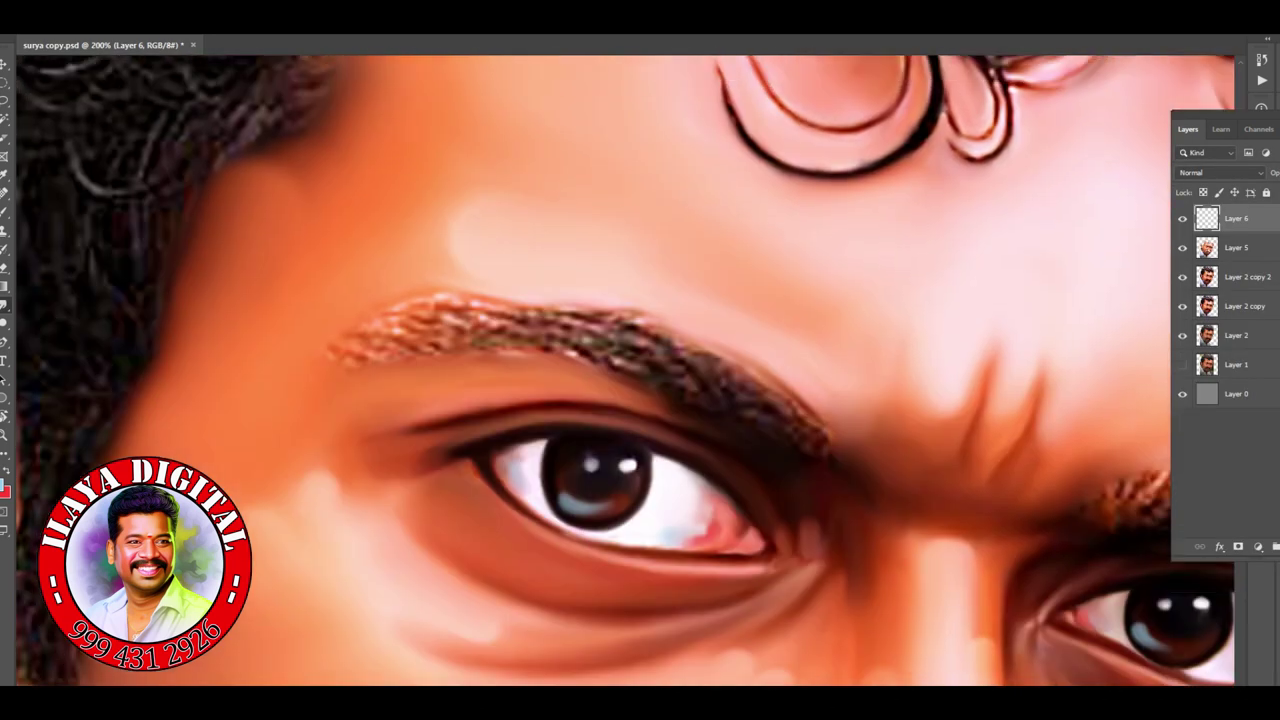
mouse_move(640, 345)
left_mouse_down()
mouse_move(600, 318)
mouse_move(690, 350)
left_mouse_up()
mouse_move(760, 372)
left_mouse_down()
mouse_move(840, 450)
mouse_move(790, 395)
left_mouse_up()
mouse_move(345, 345)
left_mouse_down()
mouse_move(465, 328)
mouse_move(545, 350)
left_mouse_up()
key("ctrl+alt+i")
key("Escape")
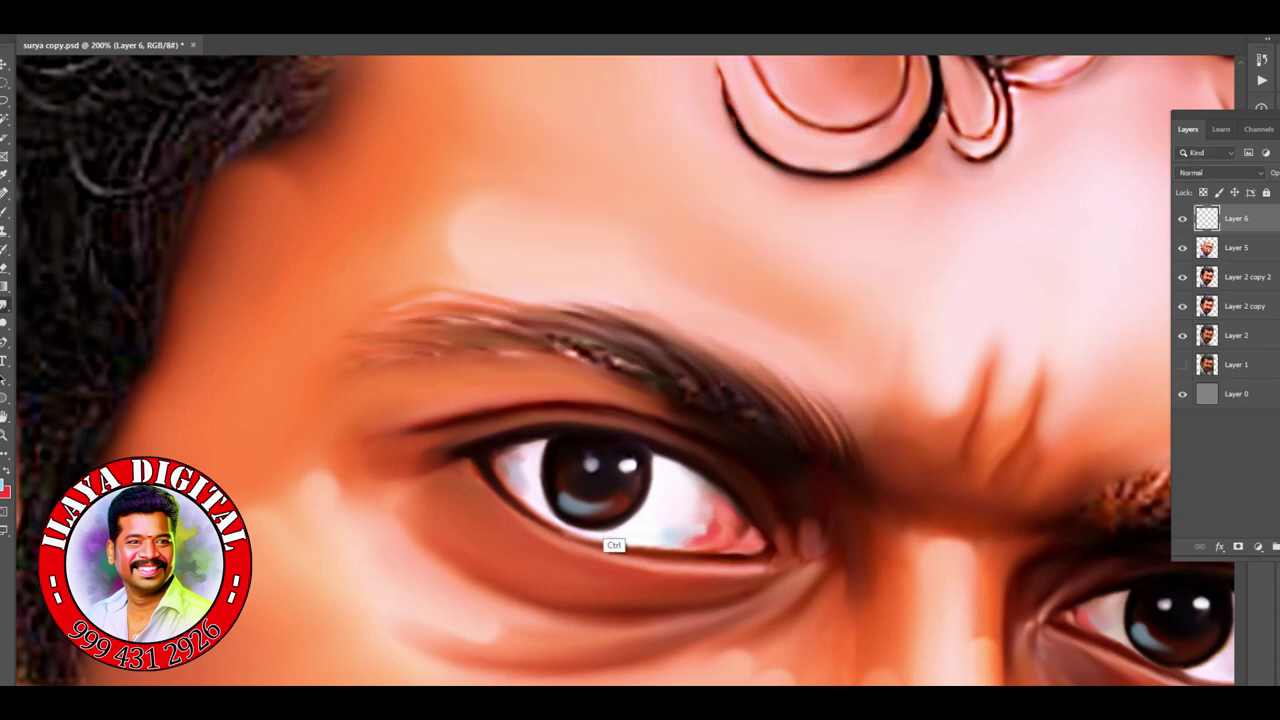
Step: Smudge the pixelated middle of the left-hand eyebrow into flowing strokes and refine the hairs at its inner end
key("ctrl+0")
key("ctrl+plus")
key("ctrl+plus")
key("ctrl+plus")
key("ctrl+plus")
scroll(620, 370, "up", 5)
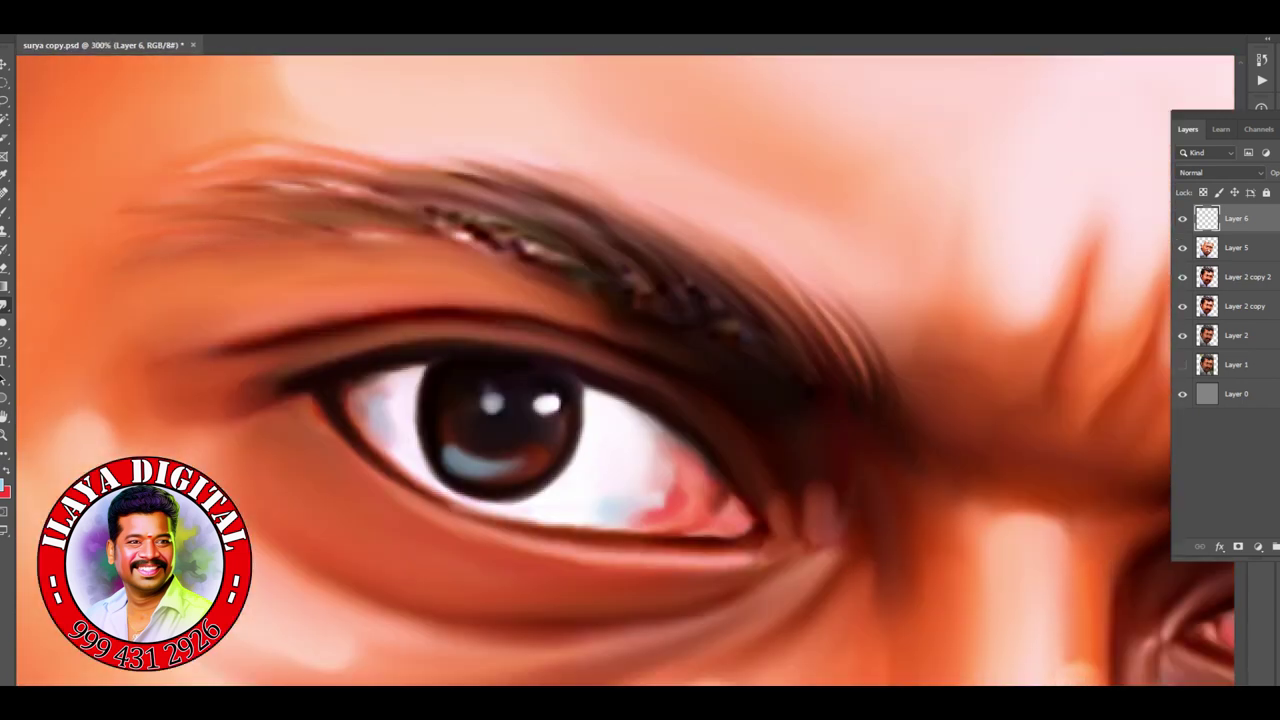
mouse_move(290, 188)
left_mouse_down()
mouse_move(420, 198)
mouse_move(515, 166)
left_mouse_up()
mouse_move(860, 370)
left_mouse_down()
mouse_move(760, 270)
mouse_move(480, 178)
mouse_move(380, 182)
mouse_move(520, 245)
mouse_move(640, 275)
mouse_move(795, 355)
mouse_move(760, 290)
left_mouse_up()
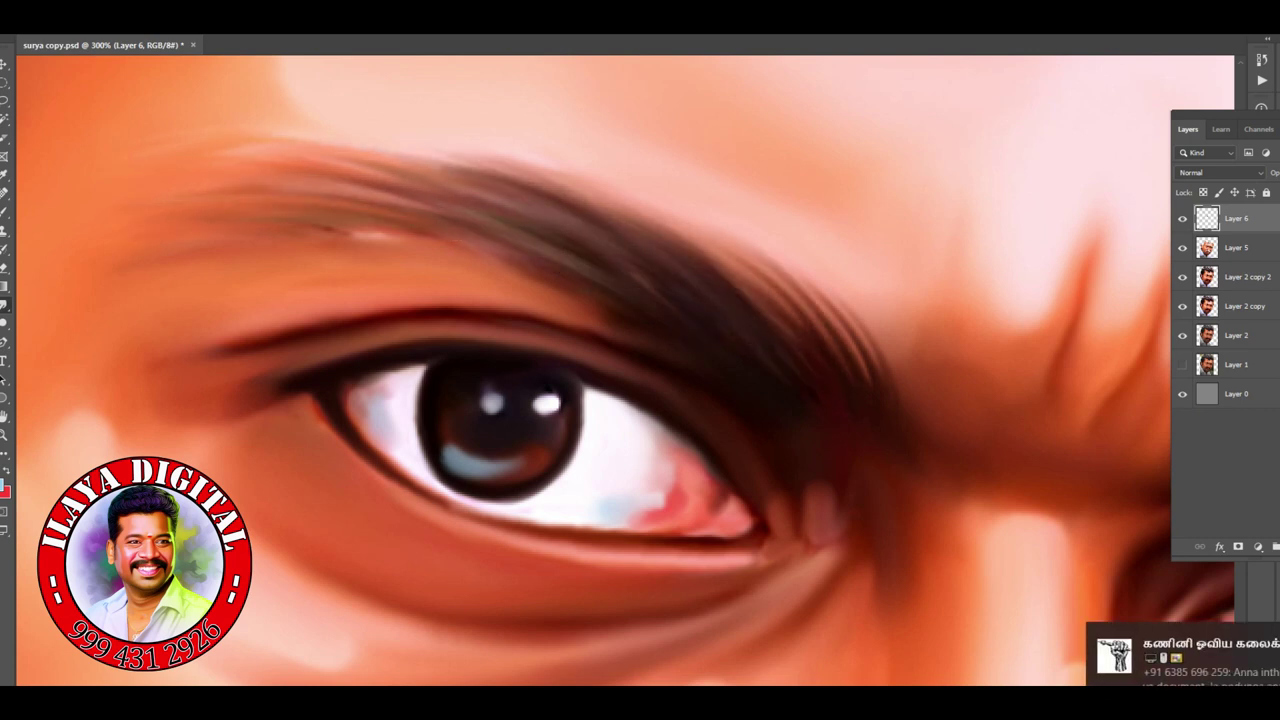
Step: Blend the remaining light specks along the left-hand eyebrow's lower edge and even out the strokes across its body
left_click_drag(495, 248, 605, 285)
left_click_drag(360, 185, 550, 230)
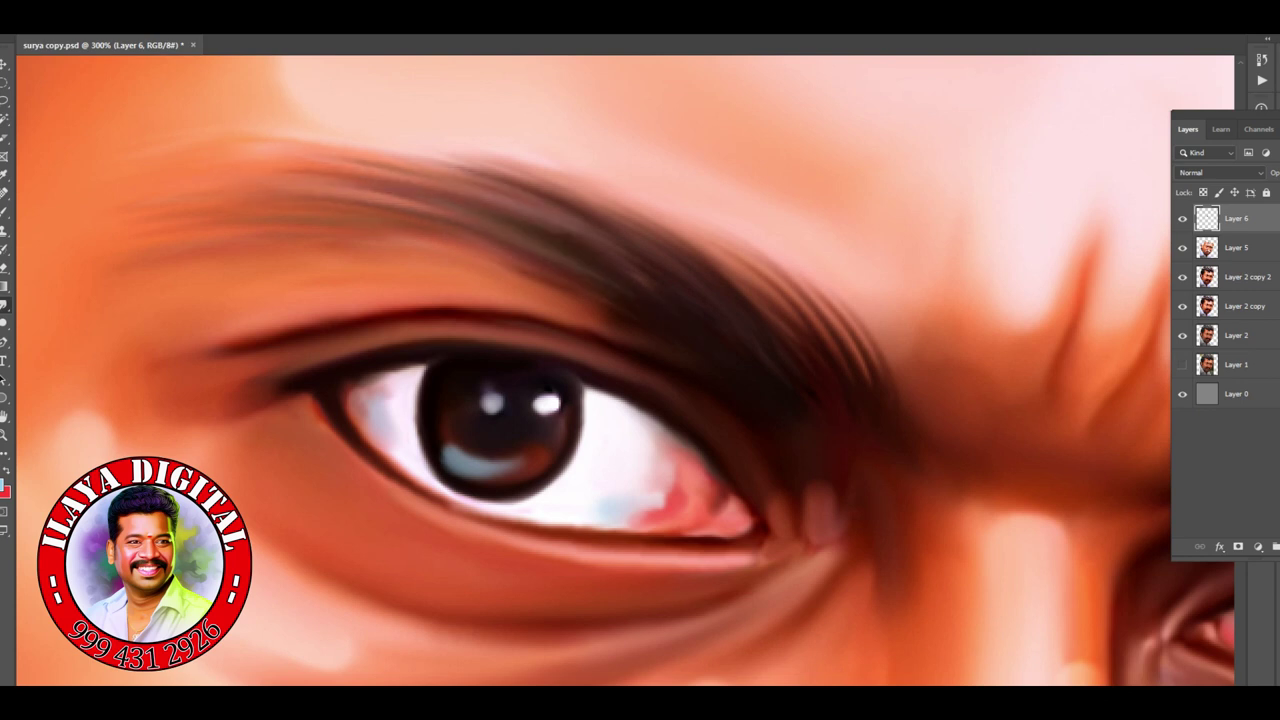
left_click_drag(400, 170, 590, 205)
left_click_drag(640, 225, 760, 305)
left_click_drag(710, 250, 780, 330)
left_click_drag(465, 245, 605, 305)
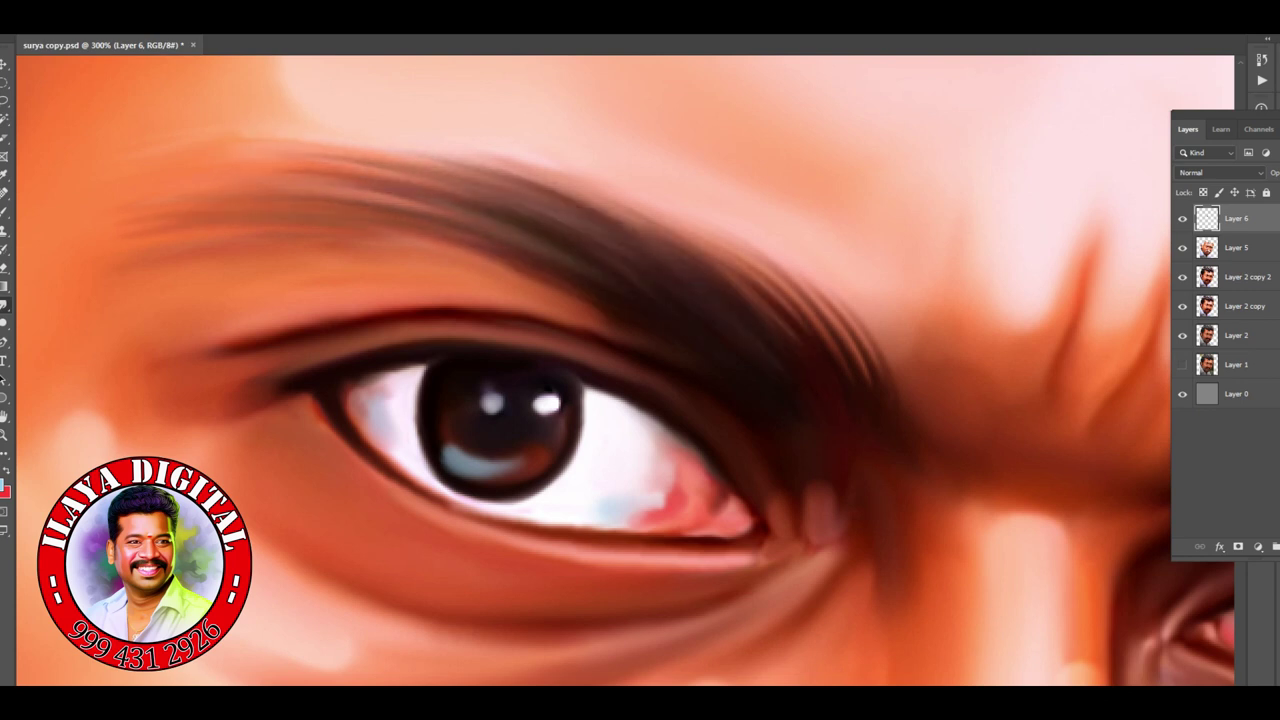
Step: Smudge the right-hand eyebrow into smooth hair strokes from its inner end to the outer tail
left_click_drag(900, 400, 200, 340)
left_click_drag(510, 410, 800, 360)
left_click_drag(580, 420, 785, 400)
left_click_drag(700, 400, 830, 445)
mouse_move(525, 420)
left_mouse_down()
mouse_move(720, 340)
mouse_move(650, 375)
left_mouse_up()
mouse_move(810, 360)
left_mouse_down()
mouse_move(1000, 455)
mouse_move(1030, 500)
left_mouse_up()
left_click_drag(900, 440, 1030, 505)
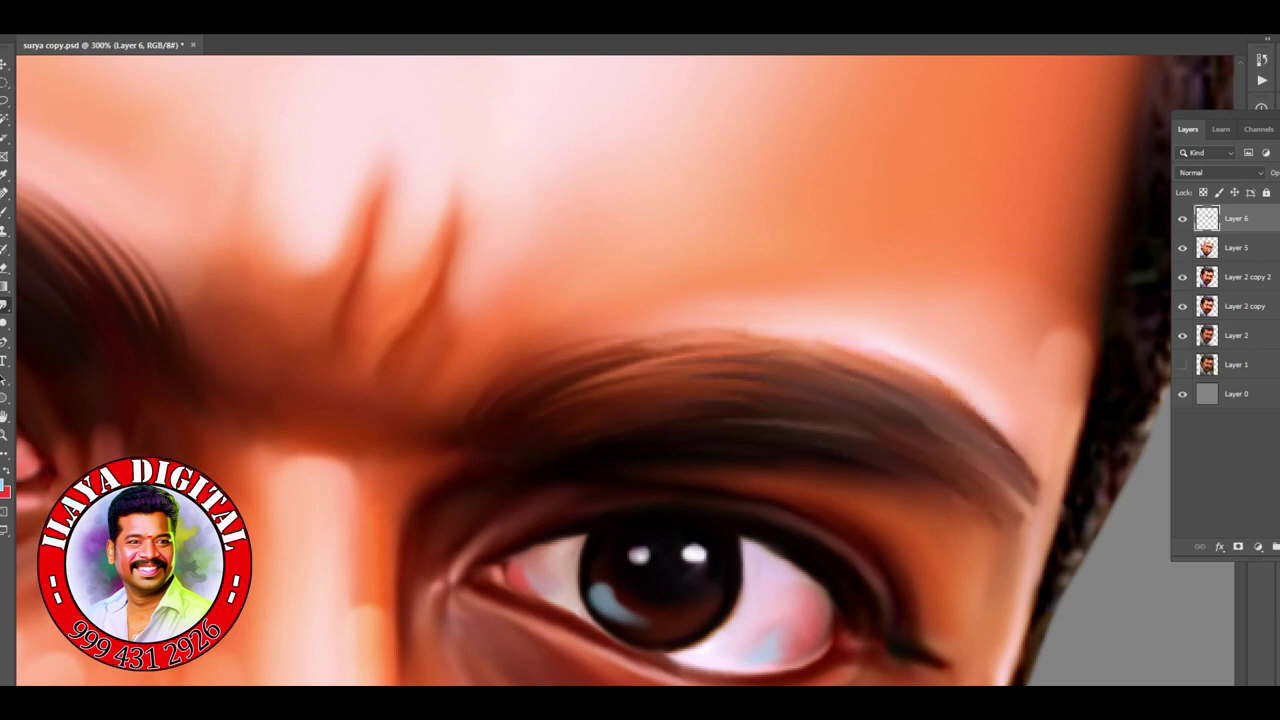
Step: Refine the right-hand eyebrow with fine hair strokes along its upper edge, inner end and outer tail
left_click_drag(870, 346, 960, 404)
left_click_drag(526, 390, 712, 354)
left_click_drag(780, 330, 880, 360)
left_click_drag(650, 346, 766, 345)
left_click_drag(834, 340, 960, 400)
left_click_drag(548, 400, 670, 370)
left_click_drag(830, 465, 955, 510)
left_click_drag(495, 388, 630, 338)
left_click_drag(580, 390, 665, 378)
left_click_drag(965, 445, 1040, 500)
left_click_drag(760, 338, 925, 378)
left_click_drag(650, 342, 738, 340)
left_click_drag(792, 460, 936, 500)
mouse_move(596, 390)
left_mouse_down()
mouse_move(770, 345)
mouse_move(700, 360)
left_mouse_up()
scroll(766, 597, "down", 5)
scroll(766, 597, "up", 4)
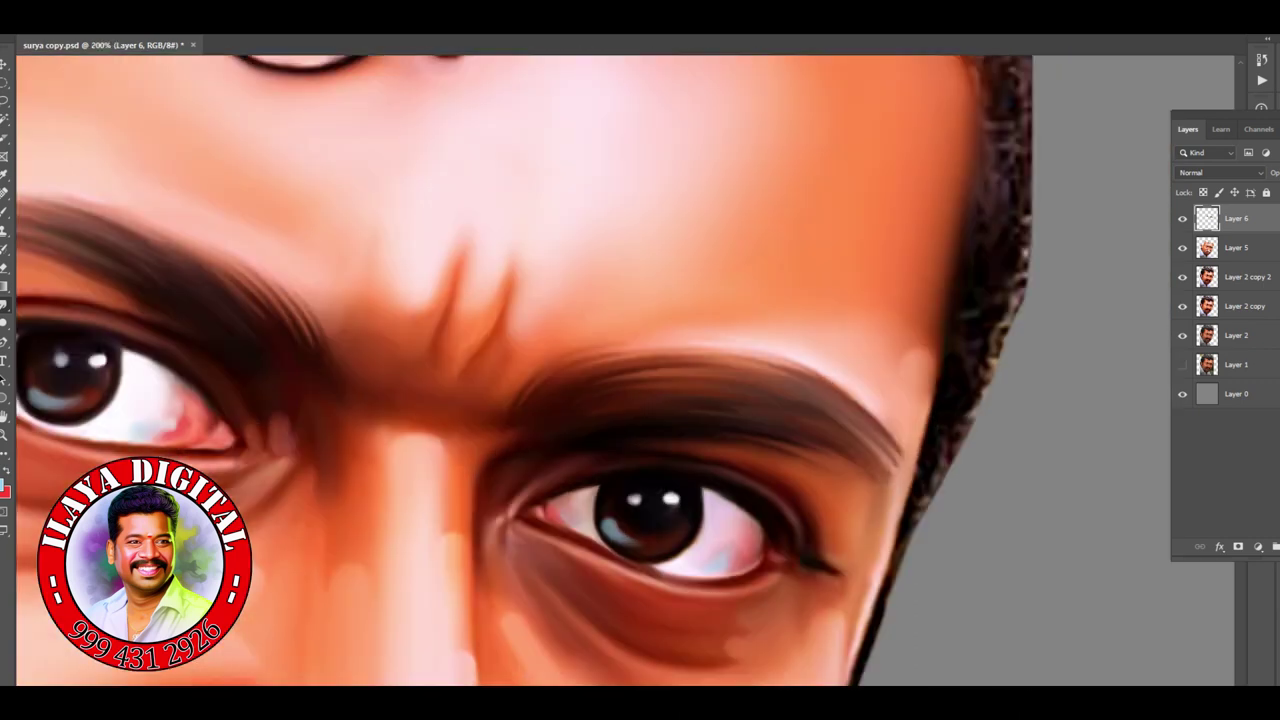
Step: Smudge the small beard patch below the lower lip downward into soft, curved hair strokes
scroll(594, 370, "down", 5)
scroll(777, 466, "down", 3)
scroll(777, 466, "up", 4)
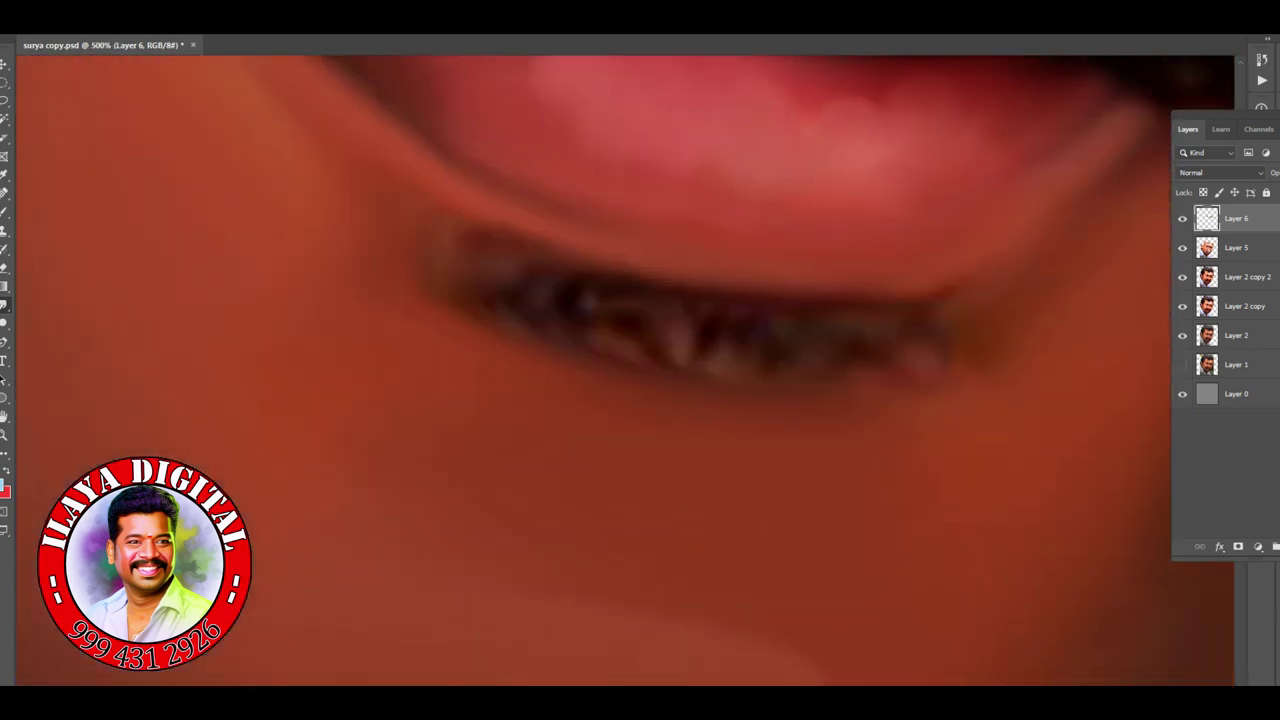
mouse_move(458, 320)
left_mouse_down()
mouse_move(508, 300)
mouse_move(565, 345)
mouse_move(760, 385)
mouse_move(930, 355)
left_mouse_up()
mouse_move(465, 335)
left_mouse_down()
mouse_move(540, 360)
mouse_move(520, 375)
mouse_move(700, 420)
mouse_move(925, 395)
mouse_move(725, 435)
left_mouse_up()
left_click_drag(530, 390, 820, 440)
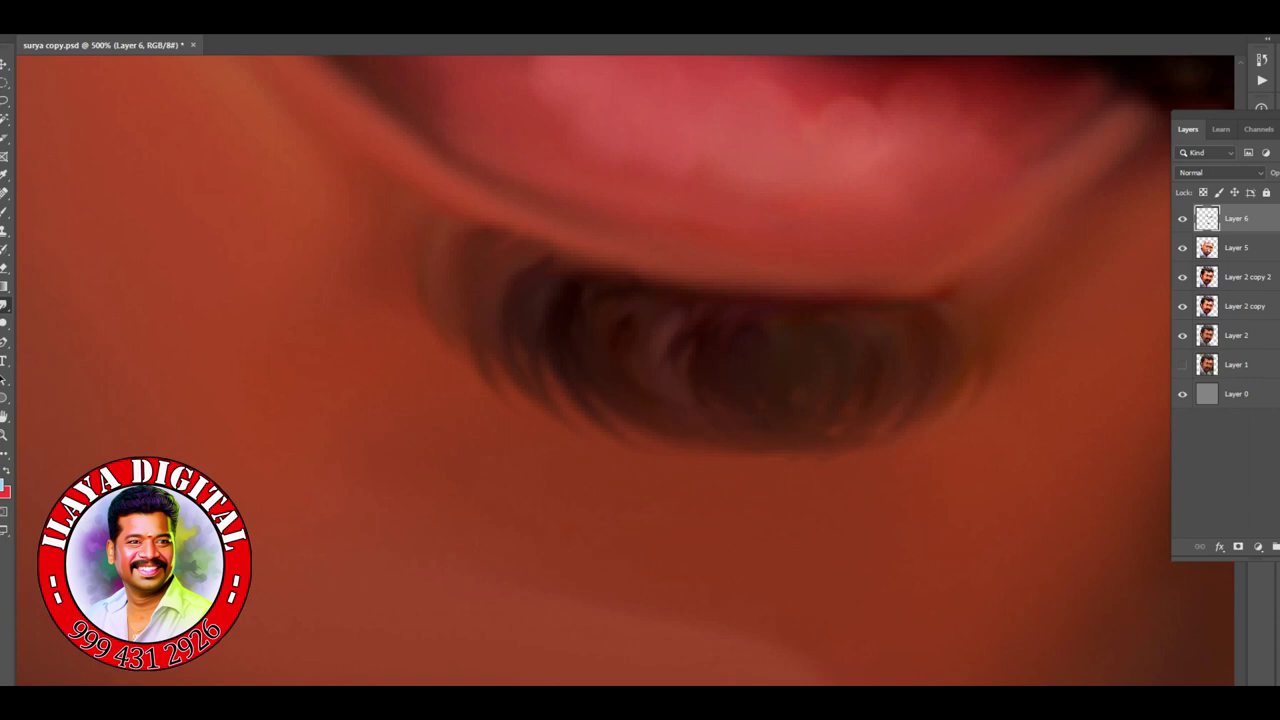
Step: Smudge the left-hand half of the moustache into smooth, curved hair strokes from its tail to beneath the nose
key("ctrl+0")
scroll(573, 323, "up", 5)
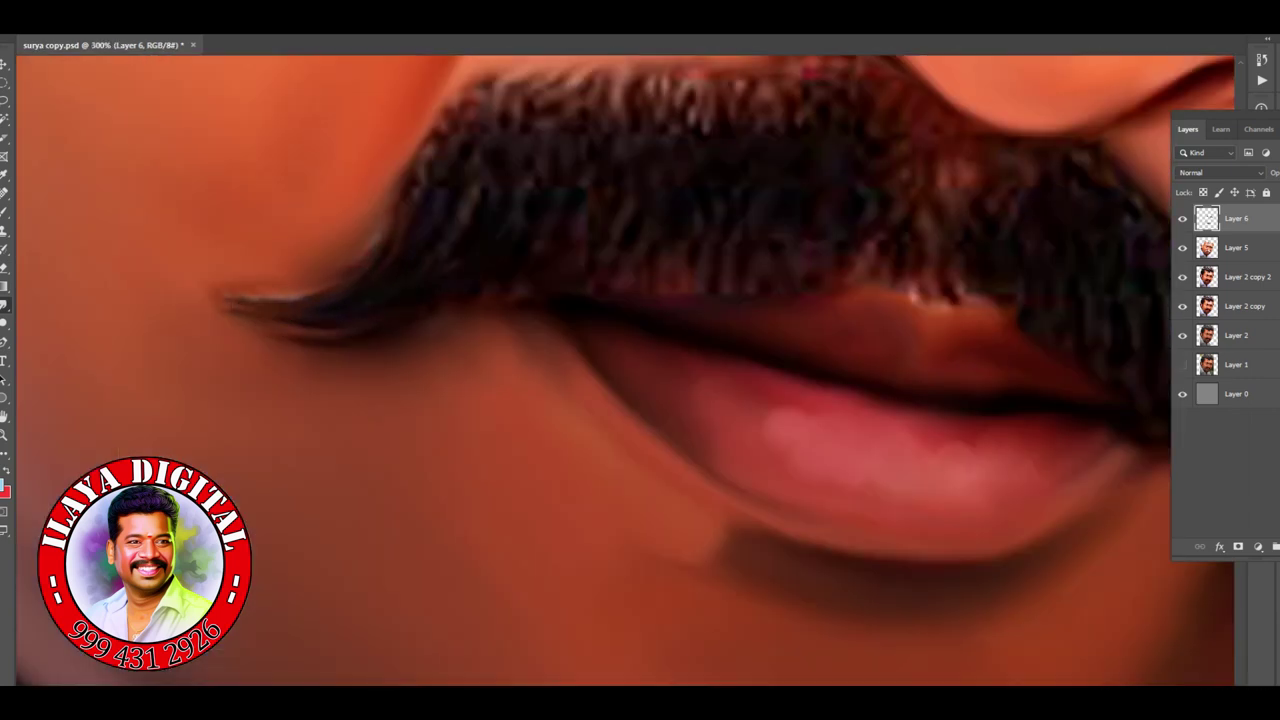
scroll(625, 370, "up", 2)
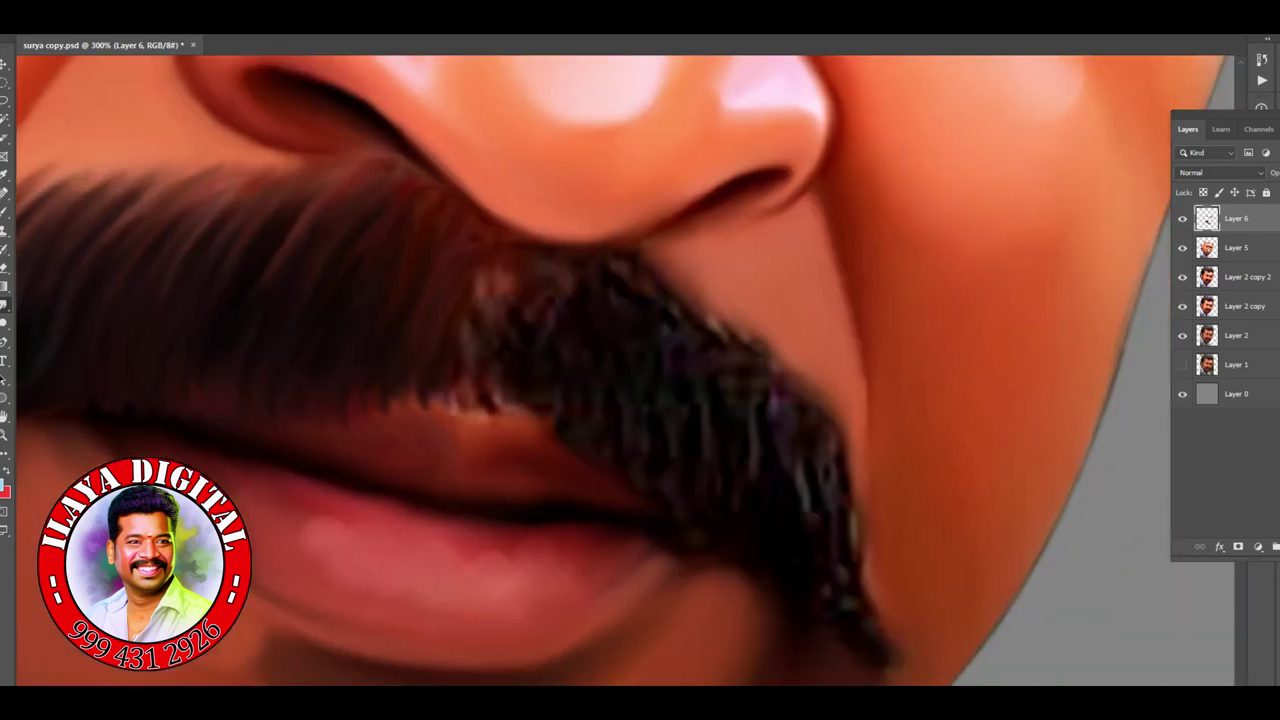
Step: Smudge the right-hand half of the moustache and its centre below the nose into soft downward hair strokes
left_click_drag(743, 514, 749, 506)
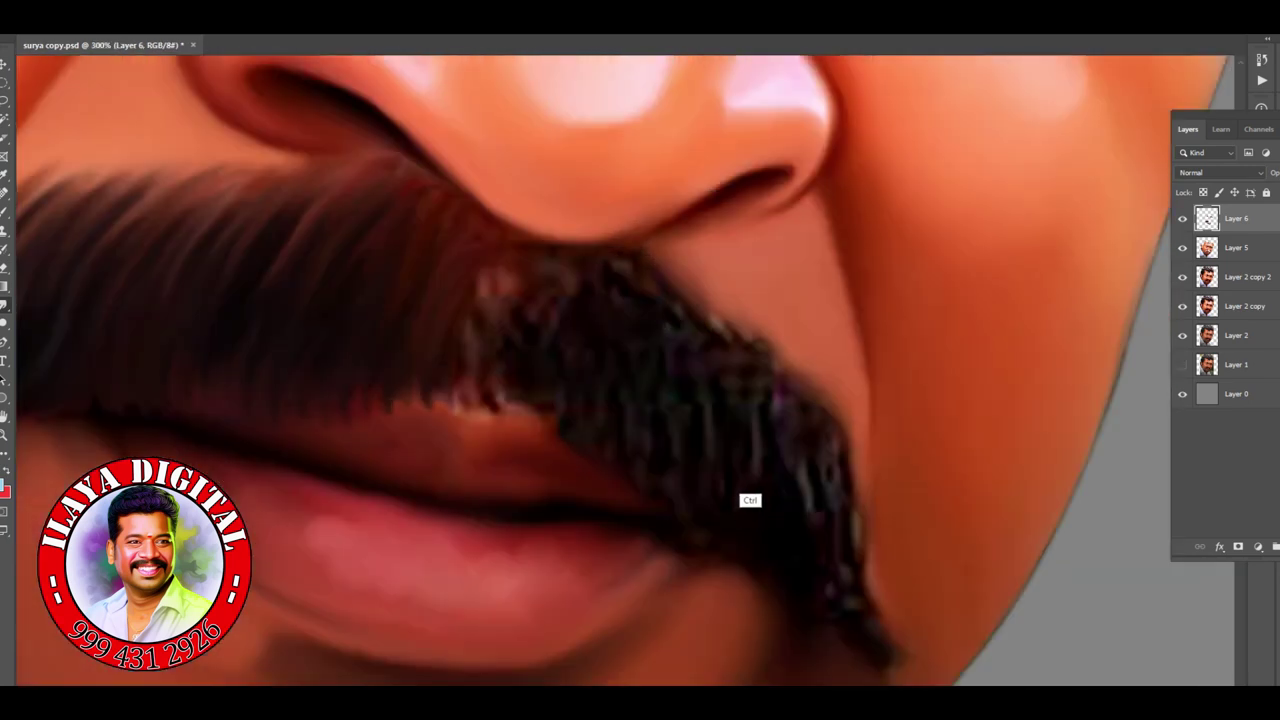
mouse_move(712, 330)
left_mouse_down()
mouse_move(750, 270)
mouse_move(950, 540)
left_mouse_up()
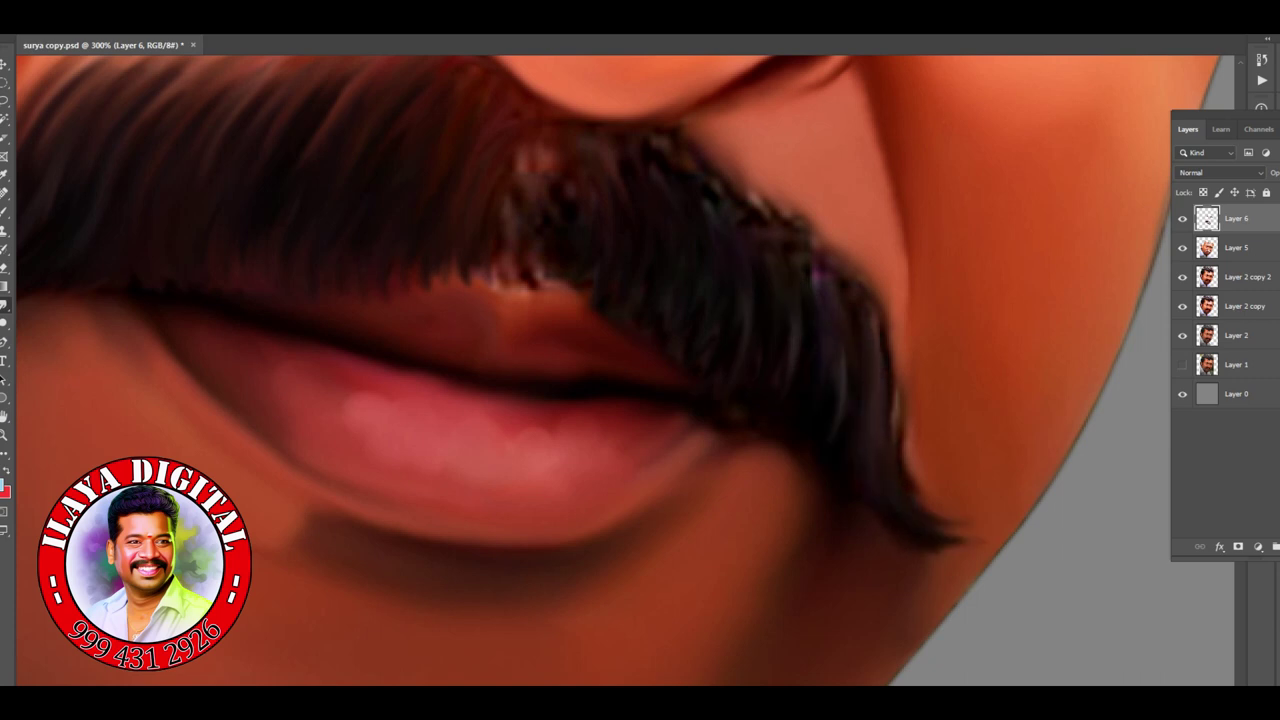
scroll(640, 370, "up", 2)
mouse_move(455, 290)
left_mouse_down()
mouse_move(510, 340)
mouse_move(540, 475)
left_mouse_up()
mouse_move(640, 290)
left_mouse_down()
mouse_move(728, 318)
mouse_move(880, 430)
mouse_move(830, 395)
left_mouse_up()
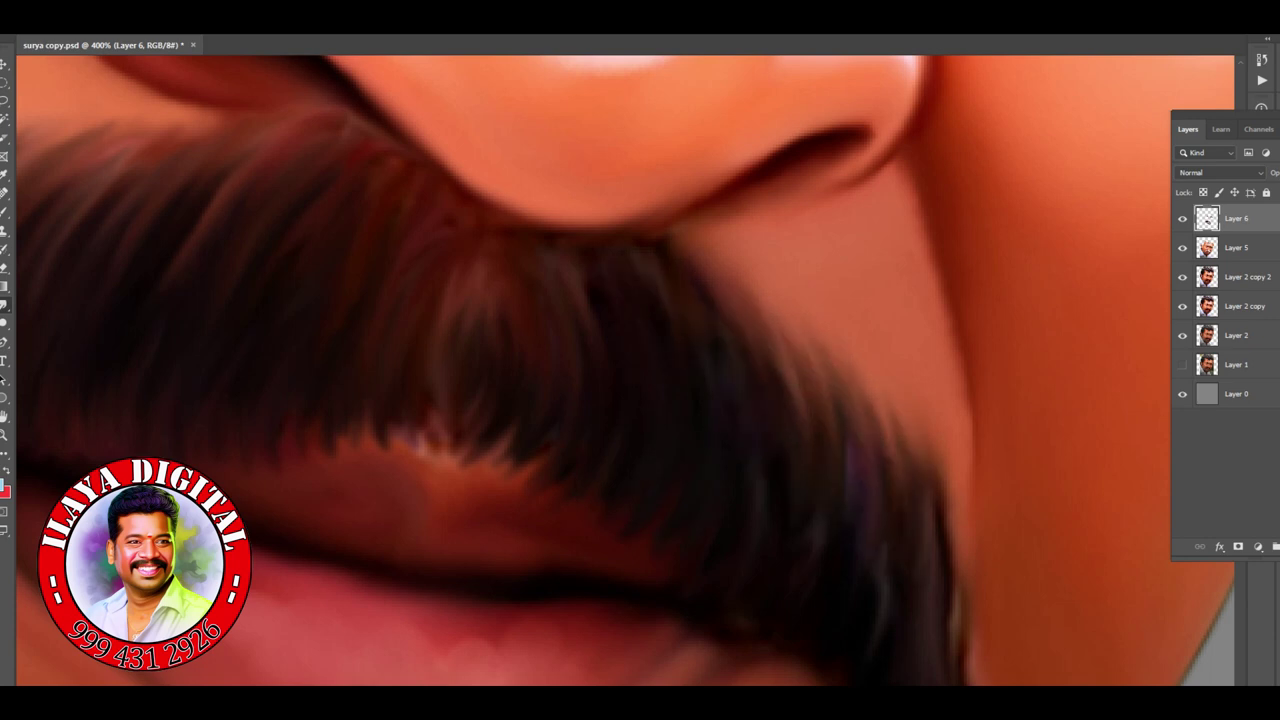
Step: Refine the moustache's right-hand outer edge with fine hair strokes and draw its tail out to a pointed tip
left_click_drag(640, 400, 690, 210)
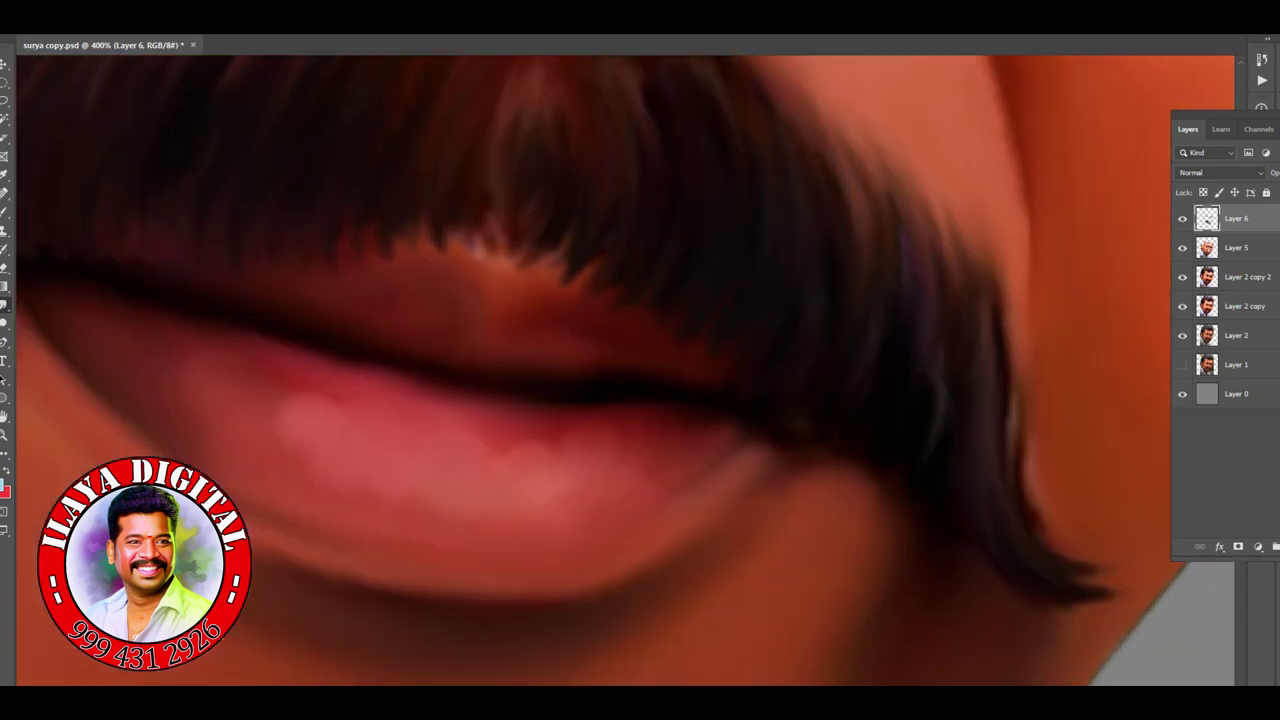
left_click_drag(915, 200, 925, 425)
left_click_drag(1050, 550, 1140, 588)
left_click_drag(915, 205, 985, 280)
left_click_drag(930, 175, 950, 305)
left_click_drag(830, 100, 810, 150)
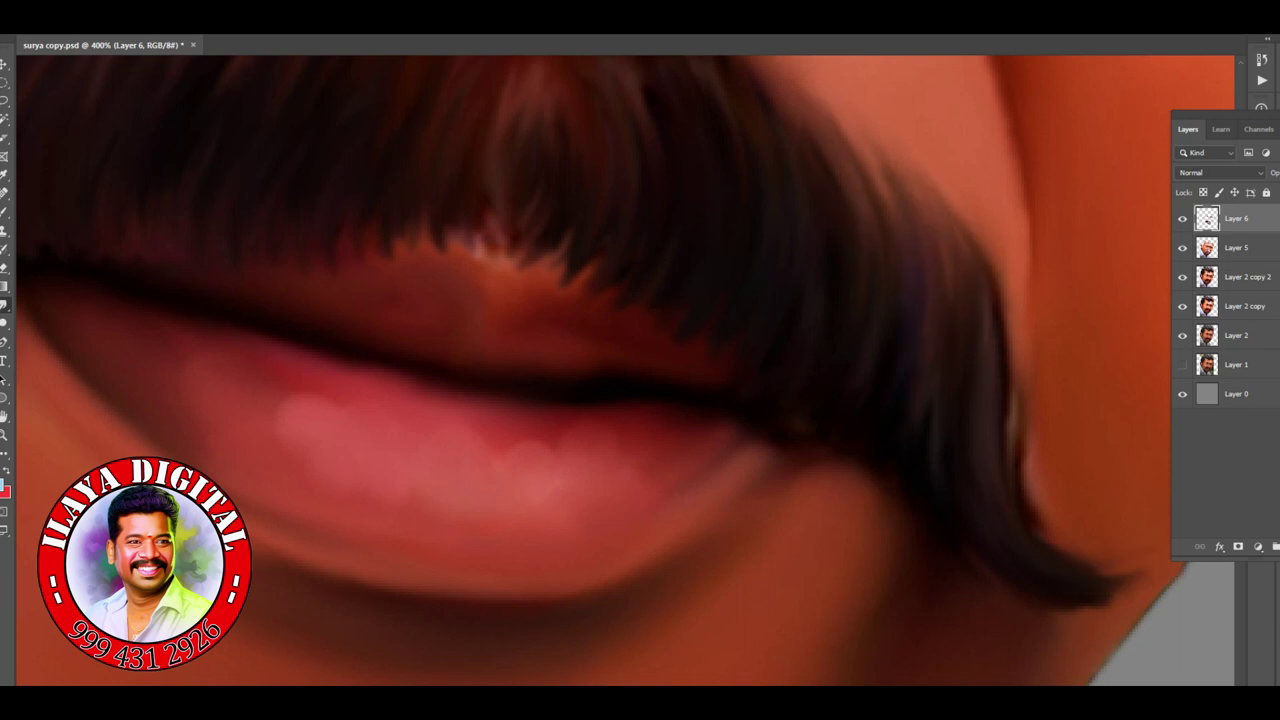
left_click_drag(1065, 552, 1150, 585)
Step: Touch up the smudged areas around the lips and below the lower lip
left_click_drag(766, 517, 766, 517)
left_click_drag(640, 300, 640, 430)
mouse_move(320, 220)
left_mouse_down()
mouse_move(500, 255)
mouse_move(670, 250)
left_mouse_up()
mouse_move(200, 300)
left_mouse_down()
mouse_move(300, 230)
mouse_move(630, 260)
left_mouse_up()
mouse_move(320, 514)
left_mouse_down()
mouse_move(770, 500)
mouse_move(915, 525)
left_mouse_up()
left_click_drag(640, 500, 640, 385)
key("ctrl+minus")
key("ctrl+minus")
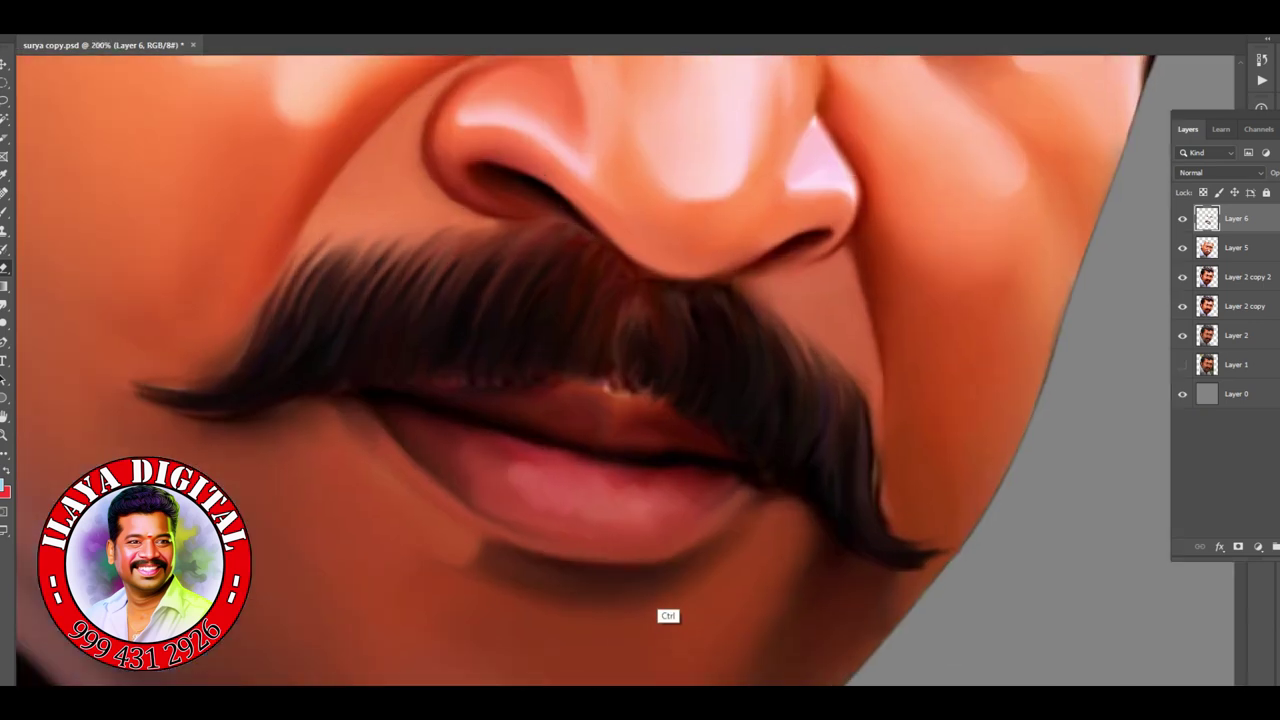
Step: Smudge the moustache's lower edge above the upper lip downward into fine, separate hair tips
key("ctrl+plus")
key("ctrl+plus")
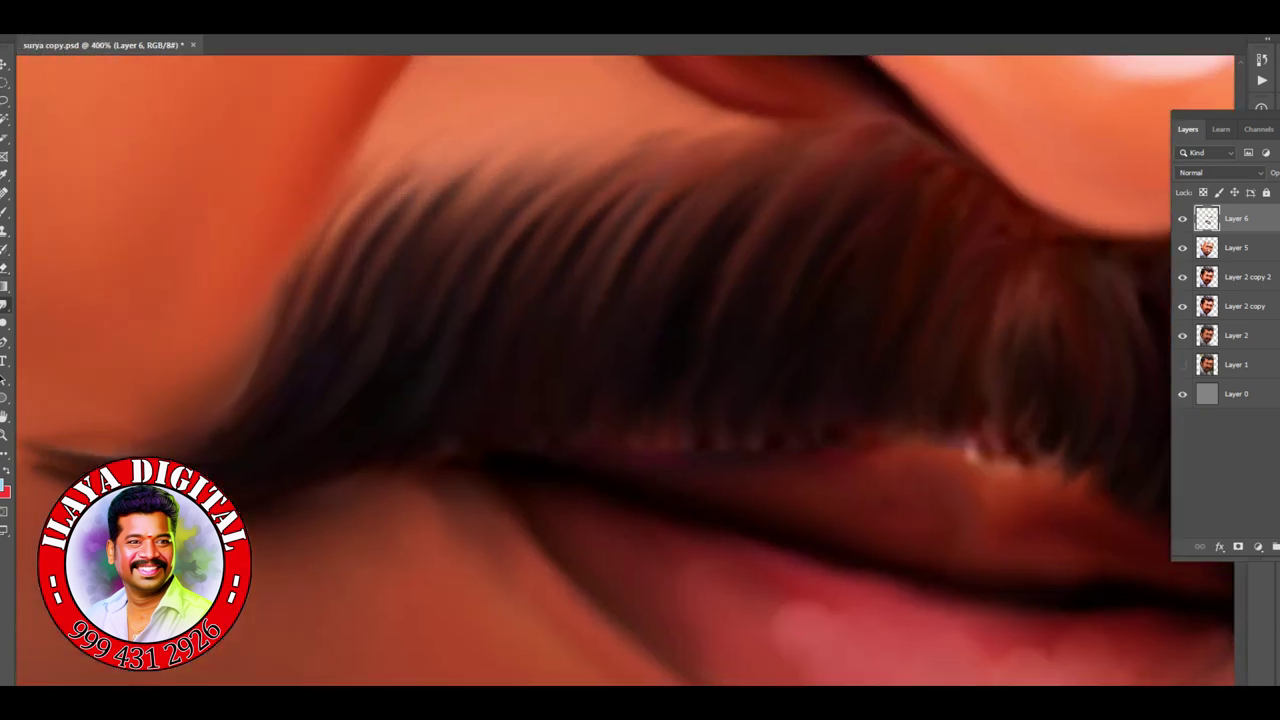
left_click_drag(920, 404, 922, 436)
left_click_drag(948, 410, 950, 444)
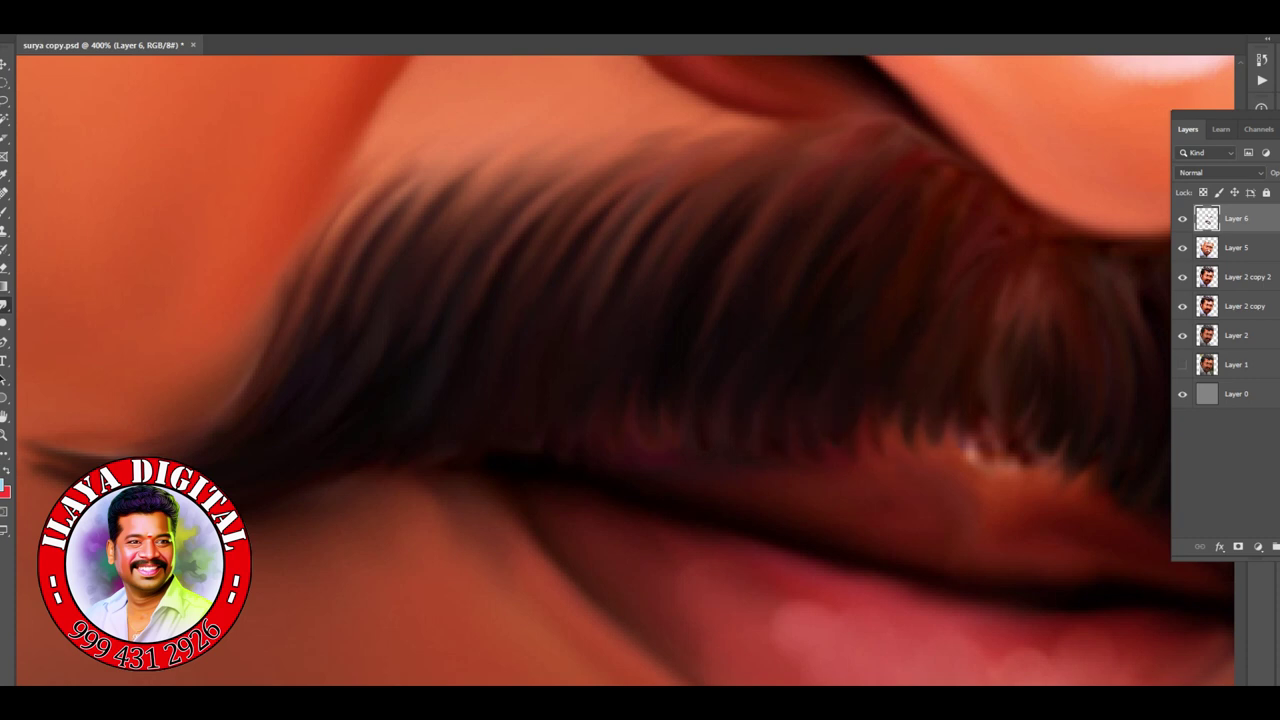
scroll(626, 353, "right", 5)
mouse_move(412, 394)
left_mouse_down()
mouse_move(426, 452)
mouse_move(372, 450)
left_mouse_up()
mouse_move(466, 420)
left_mouse_down()
mouse_move(468, 448)
mouse_move(472, 438)
left_mouse_up()
left_click_drag(550, 418, 556, 450)
left_click_drag(572, 428, 590, 468)
Step: Refine the hair strokes in the moustache's right-hand half out to its tail and save the document
left_click_drag(790, 278, 800, 366)
left_click_drag(884, 360, 892, 424)
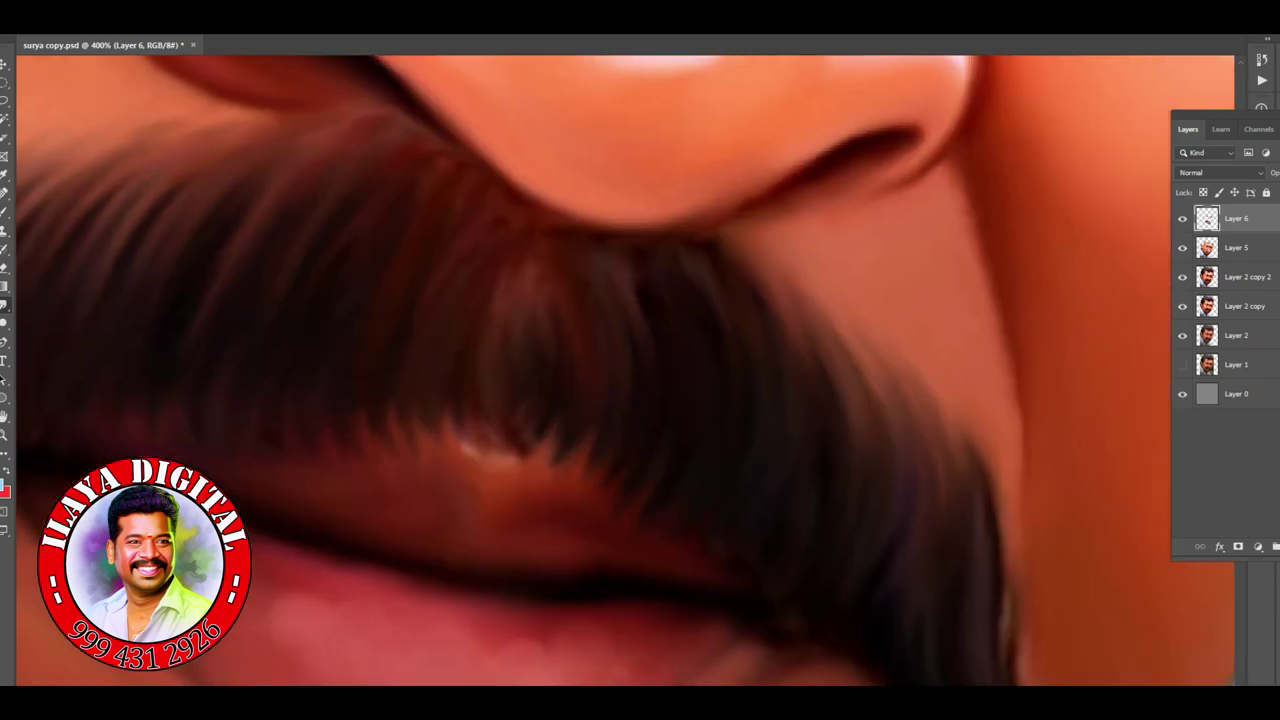
scroll(626, 370, "down", 3)
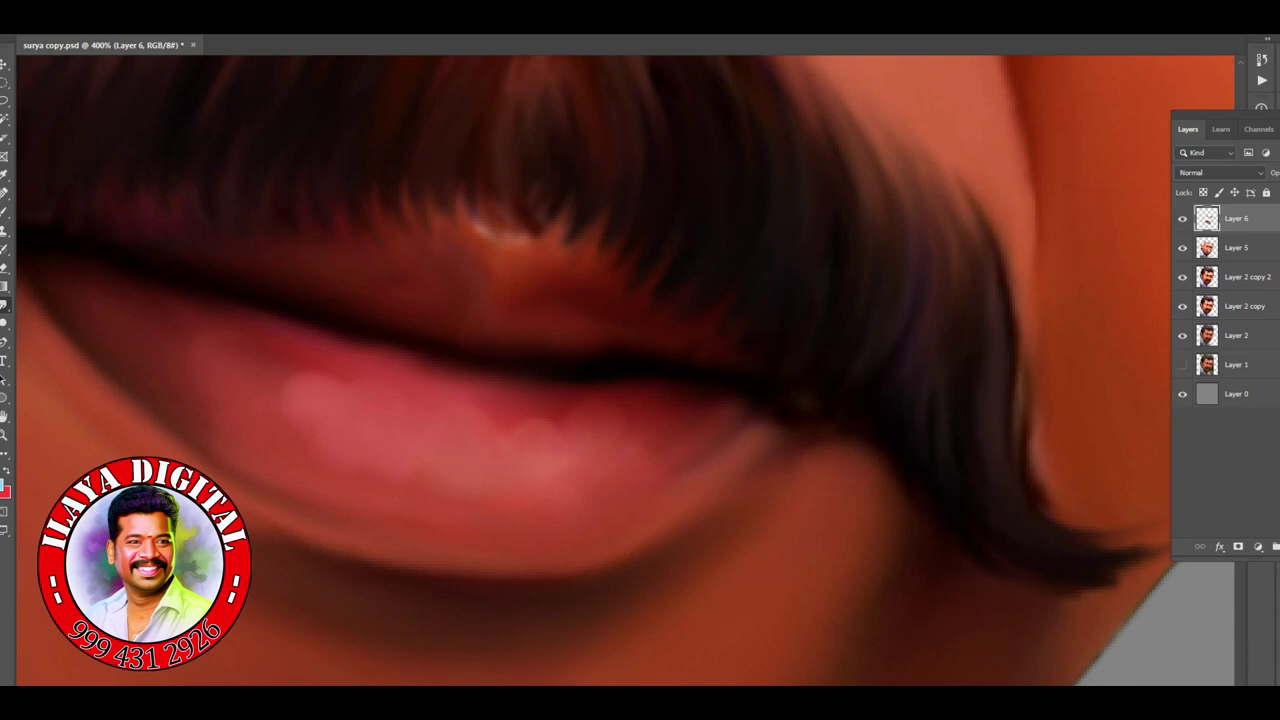
key("ctrl+0")
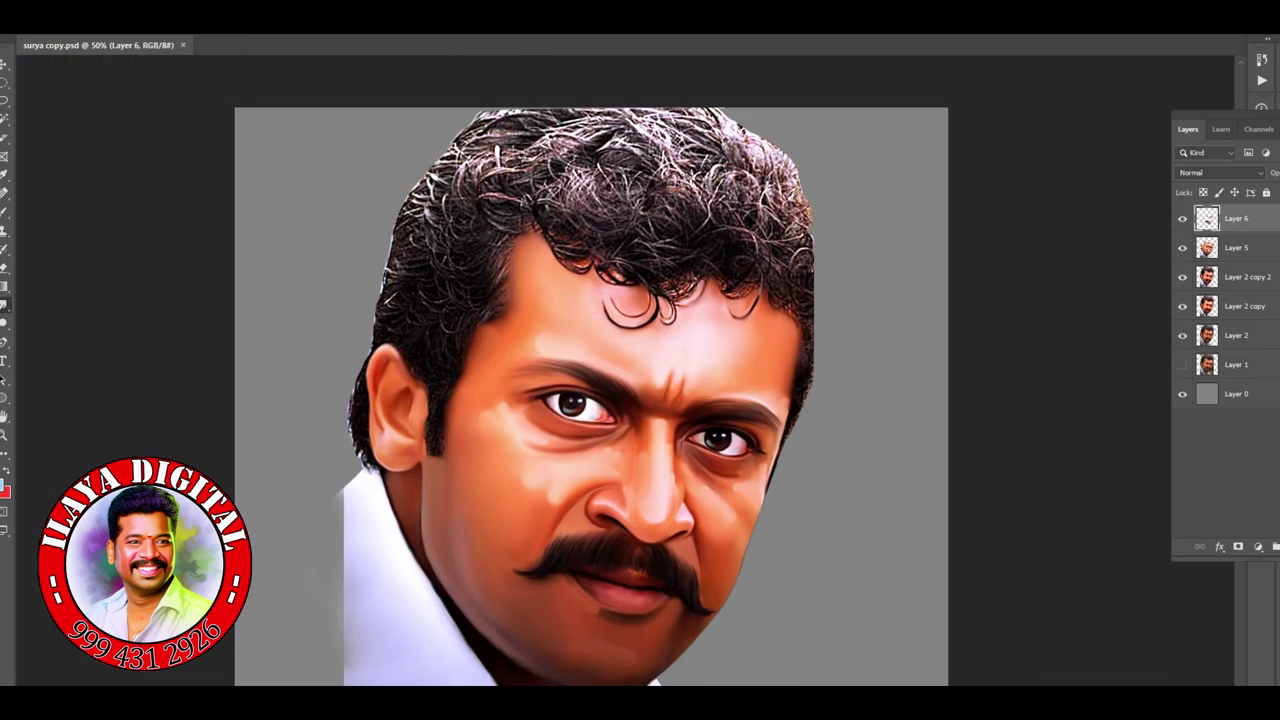
Step: Create a new empty layer above the facial hair layer and set up a thin Brush with a teal foreground colour
key("ctrl+shift+alt+n")
key("ctrl+plus")
key("ctrl+plus")
key("ctrl+plus")
key("ctrl+plus")
key("ctrl+minus")
key("ctrl+minus")
key("ctrl+plus")
scroll(626, 370, "left", 6)
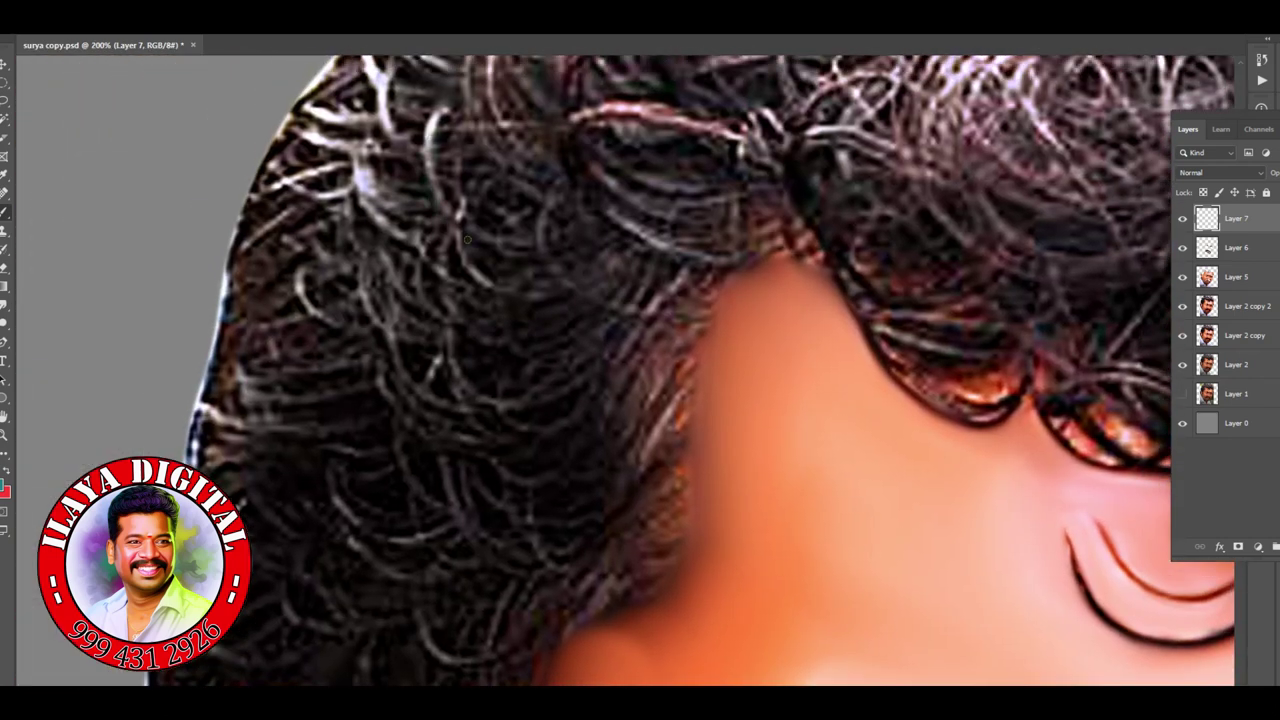
Step: Paint thin curved teal strands over the hair beside the left-hand temple, following the direction of the curls
left_click_drag(453, 343, 580, 392)
left_click_drag(390, 386, 468, 432)
mouse_move(468, 250)
left_mouse_down()
mouse_move(575, 300)
mouse_move(542, 312)
left_mouse_up()
left_click_drag(472, 330, 606, 352)
left_click_drag(463, 522, 596, 556)
left_click_drag(470, 494, 565, 530)
left_click_drag(312, 476, 414, 516)
left_click_drag(356, 512, 416, 532)
left_click_drag(342, 544, 438, 578)
left_click_drag(468, 468, 564, 504)
left_click_drag(552, 450, 644, 480)
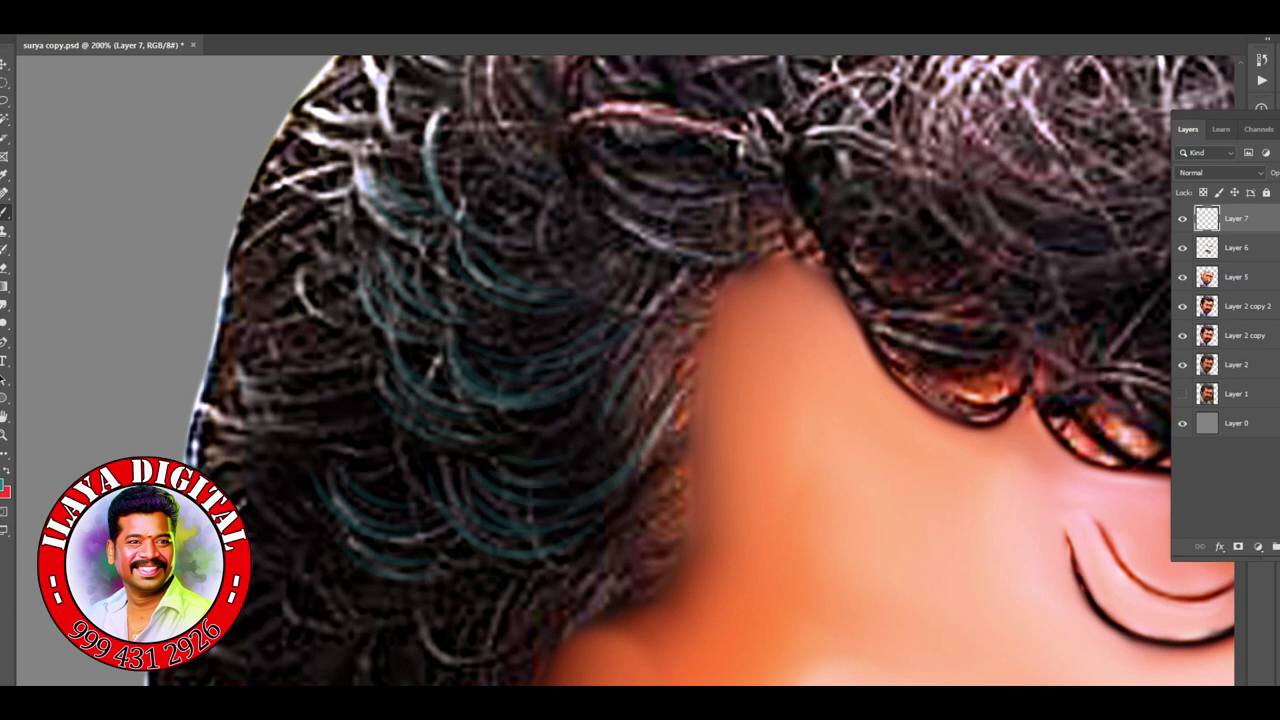
Step: Paint curved teal strands through the lower temple hair down to just above the ear
scroll(640, 370, "down", 3)
left_click_drag(440, 450, 556, 486)
left_click_drag(520, 440, 698, 338)
mouse_move(330, 445)
left_mouse_down()
mouse_move(398, 384)
mouse_move(432, 378)
left_mouse_up()
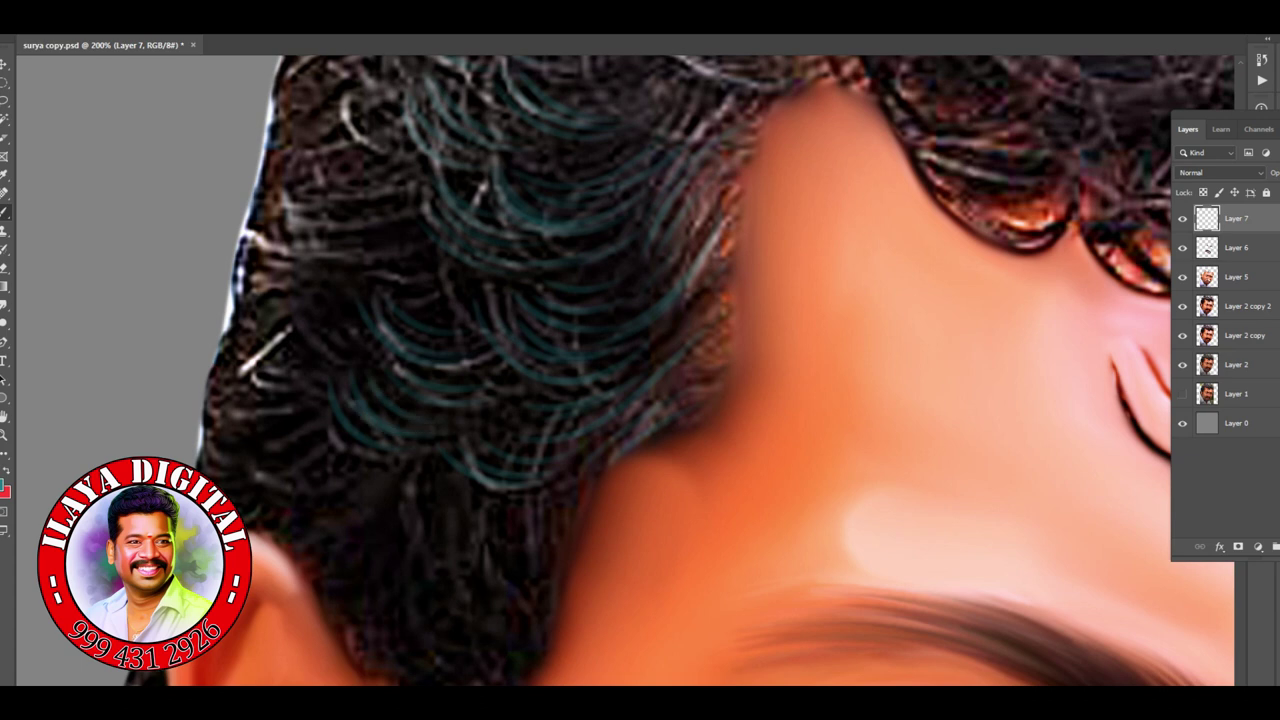
left_click_drag(312, 530, 420, 498)
left_click_drag(316, 560, 446, 536)
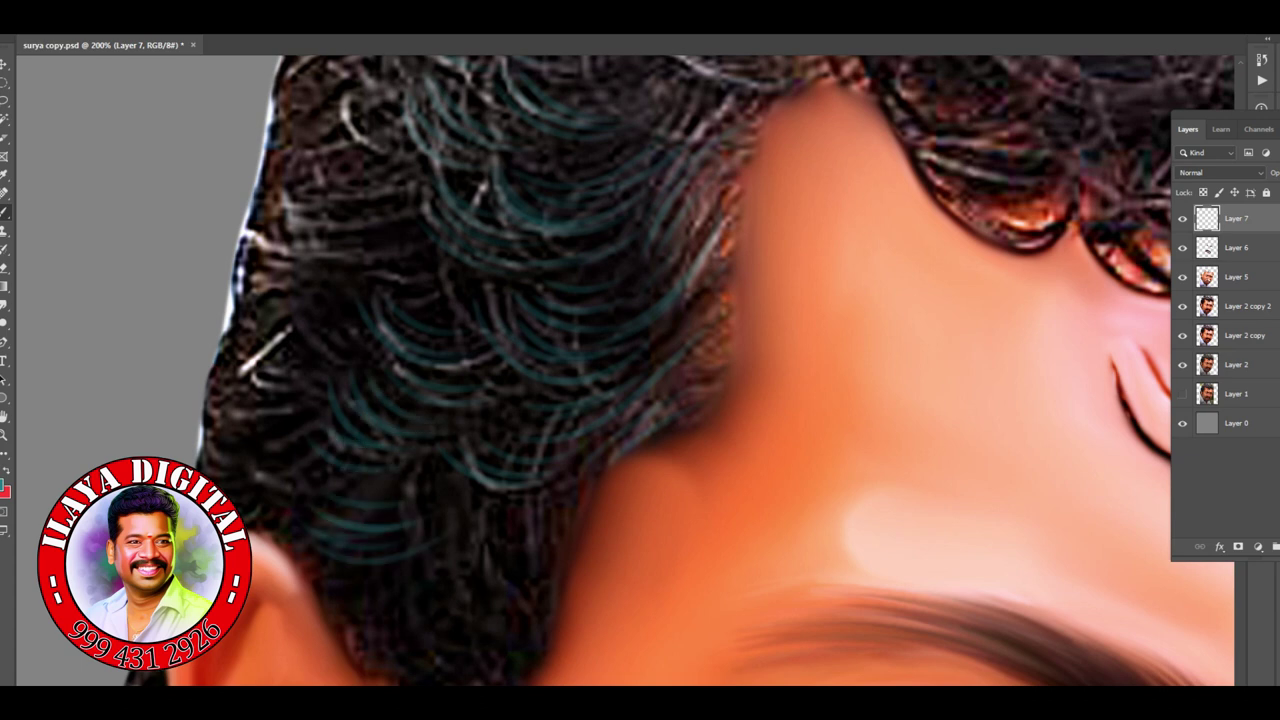
Step: Paint curved teal strands along the hair's left-hand outer side and over the locks above the temple
scroll(300, 380, "up", 3)
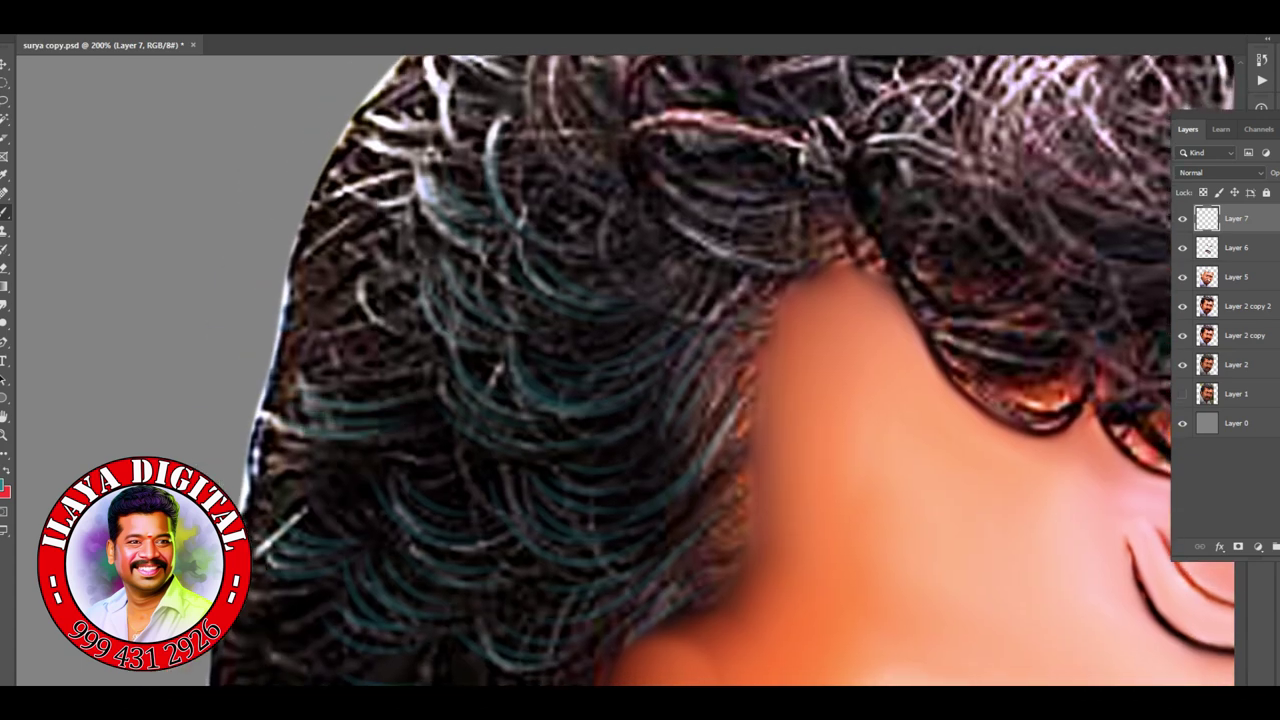
scroll(350, 360, "up", 3)
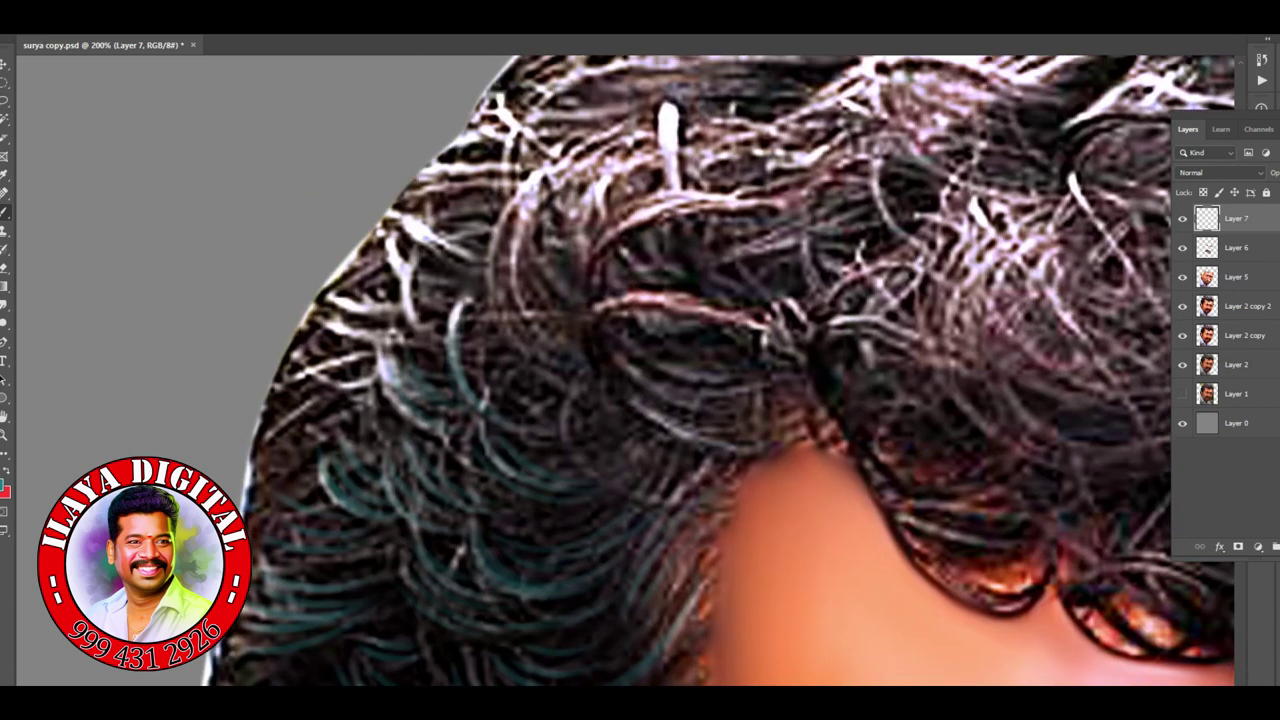
left_click_drag(510, 190, 560, 355)
left_click_drag(490, 215, 535, 345)
left_click_drag(520, 230, 565, 365)
left_click_drag(460, 330, 595, 450)
mouse_move(600, 325)
left_mouse_down()
mouse_move(735, 365)
mouse_move(720, 425)
left_mouse_up()
left_click_drag(385, 225, 395, 325)
left_click_drag(405, 232, 430, 345)
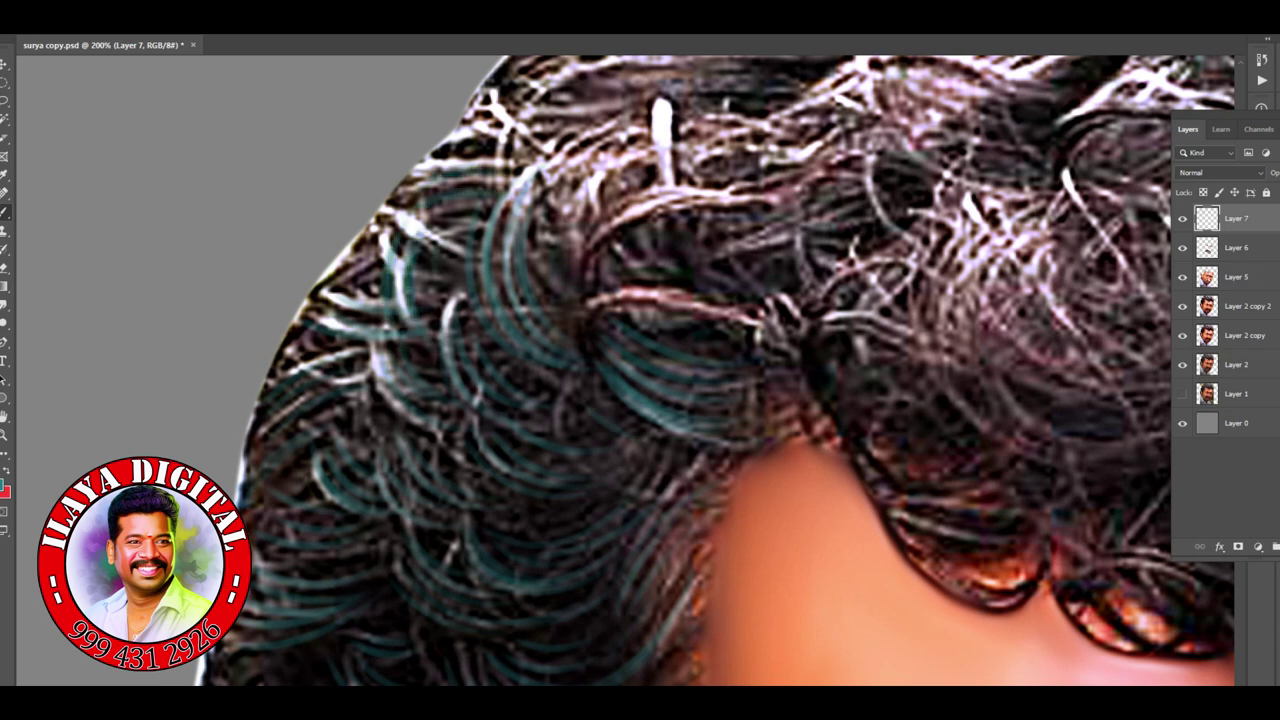
Step: Paint long curved teal strands down the hair behind the ear, including its outer contour
key("ctrl+minus")
key("ctrl+minus")
key("ctrl+plus")
key("ctrl+plus")
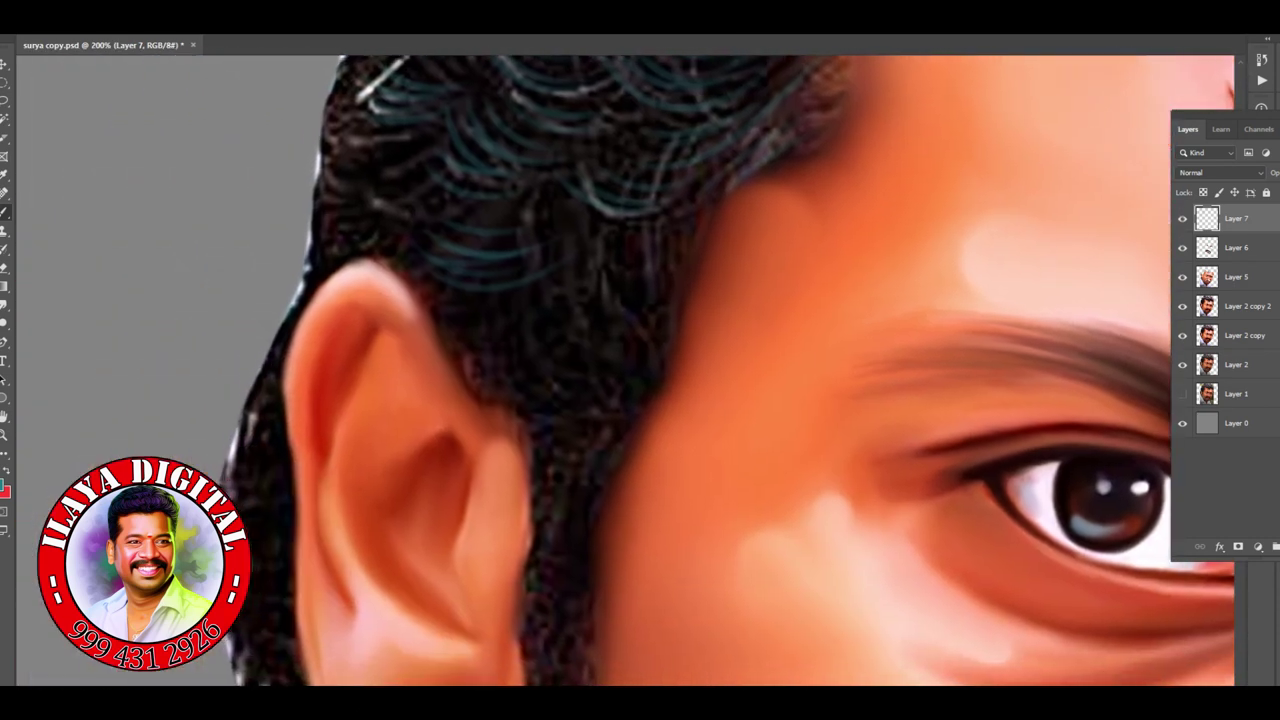
left_click_drag(600, 450, 715, 270)
mouse_move(332, 310)
left_mouse_down()
mouse_move(362, 515)
mouse_move(405, 568)
left_mouse_up()
left_click_drag(388, 250, 364, 368)
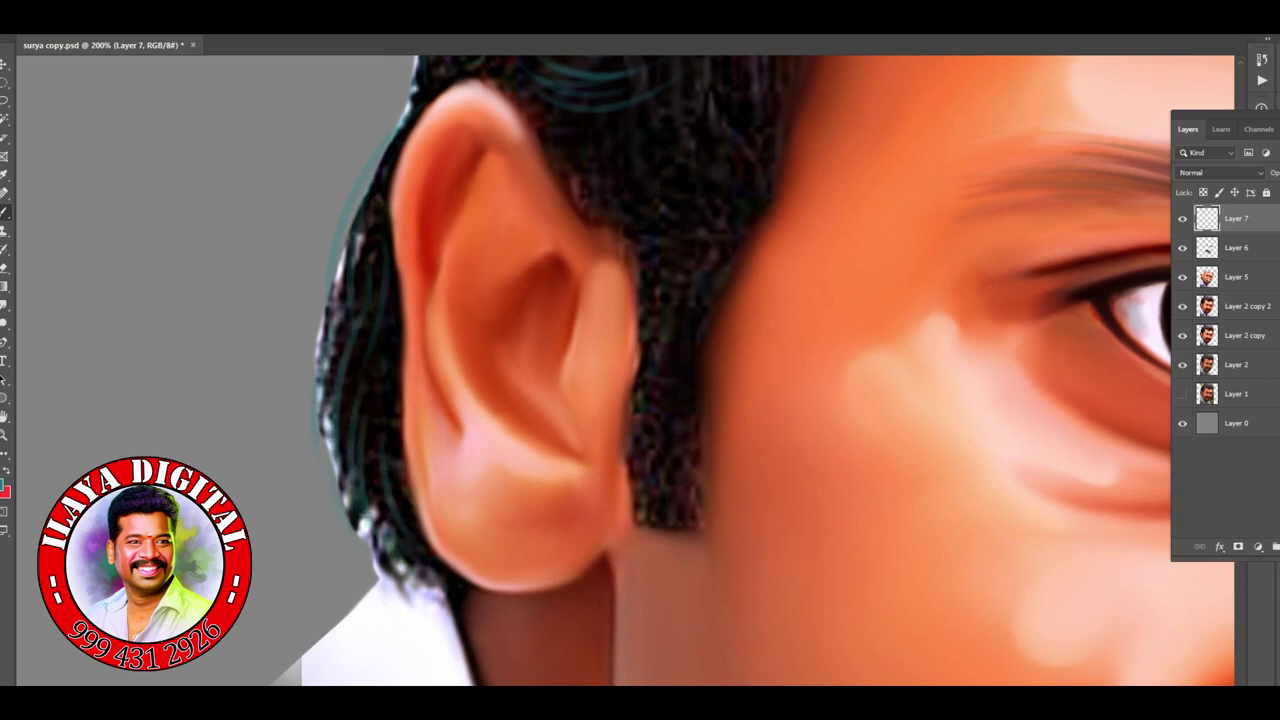
left_click_drag(714, 250, 672, 372)
left_click_drag(684, 264, 652, 344)
left_click_drag(712, 236, 650, 495)
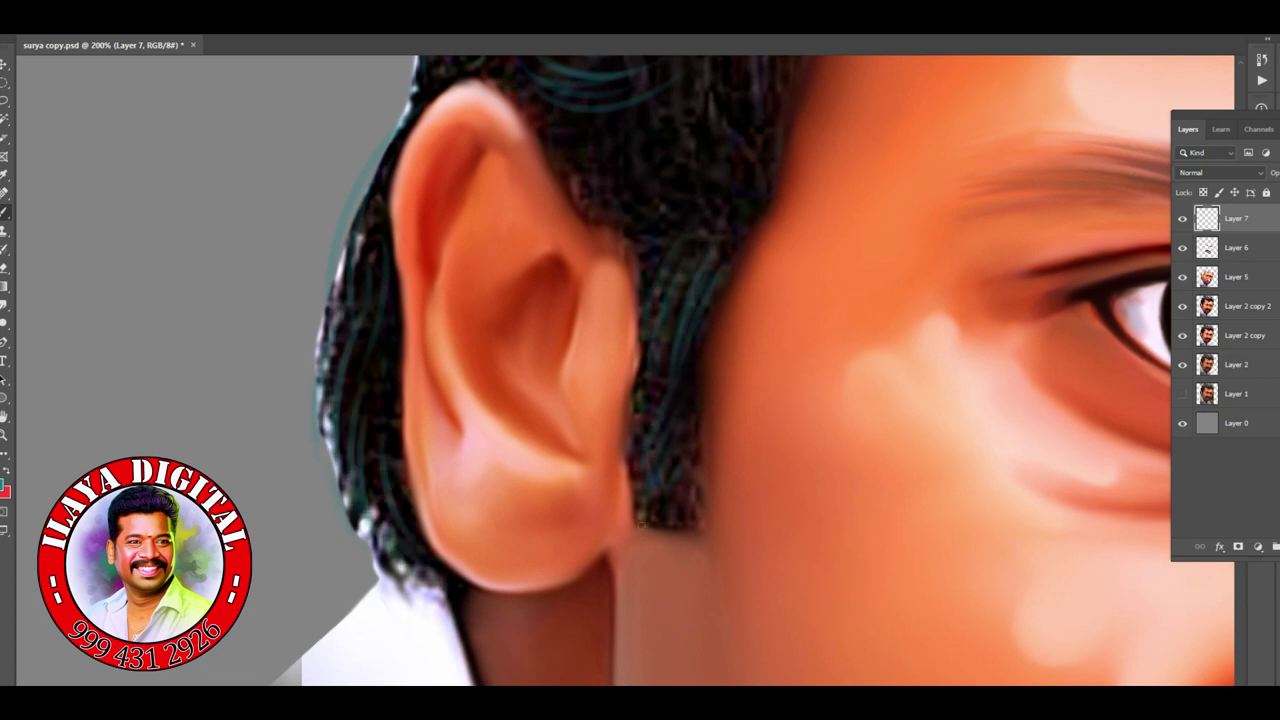
key("ctrl+z")
key("ctrl+z")
key("ctrl+z")
key("ctrl+z")
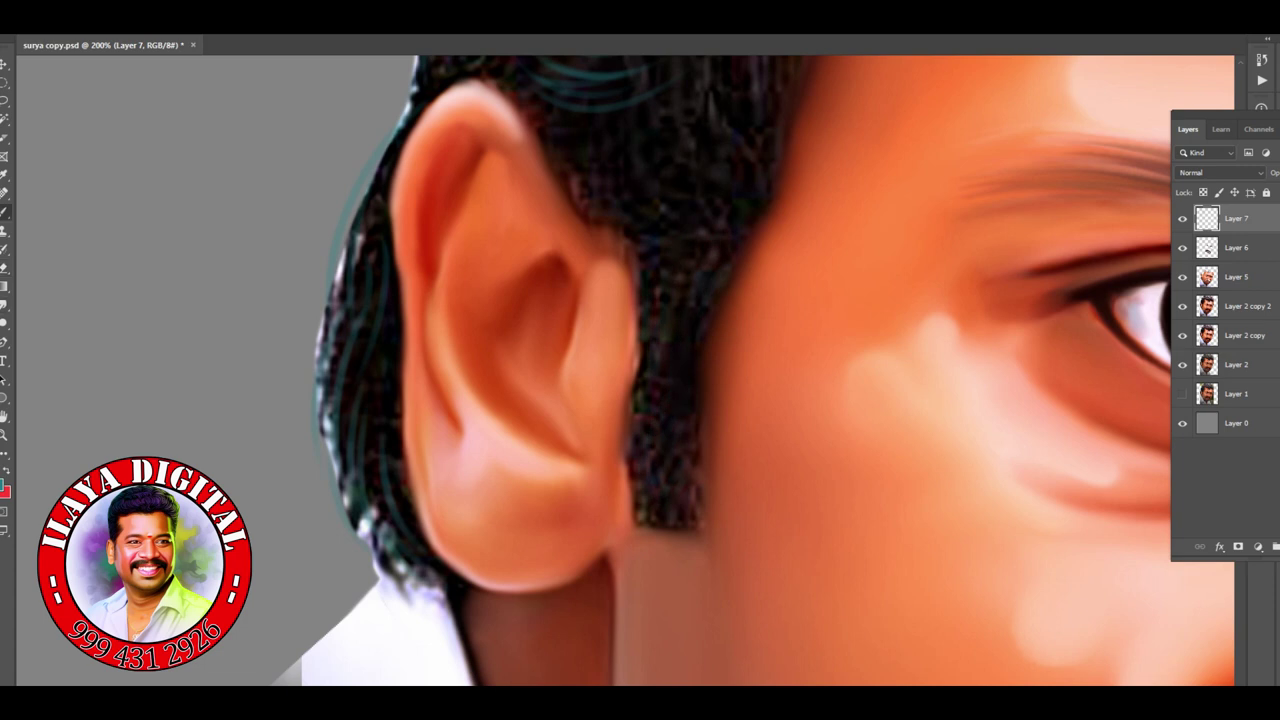
Step: Paint flowing teal strands down the sideburn and fill the gaps in the hair above the ear and beside the temple
mouse_move(745, 205)
left_mouse_down()
mouse_move(690, 310)
mouse_move(652, 450)
left_mouse_up()
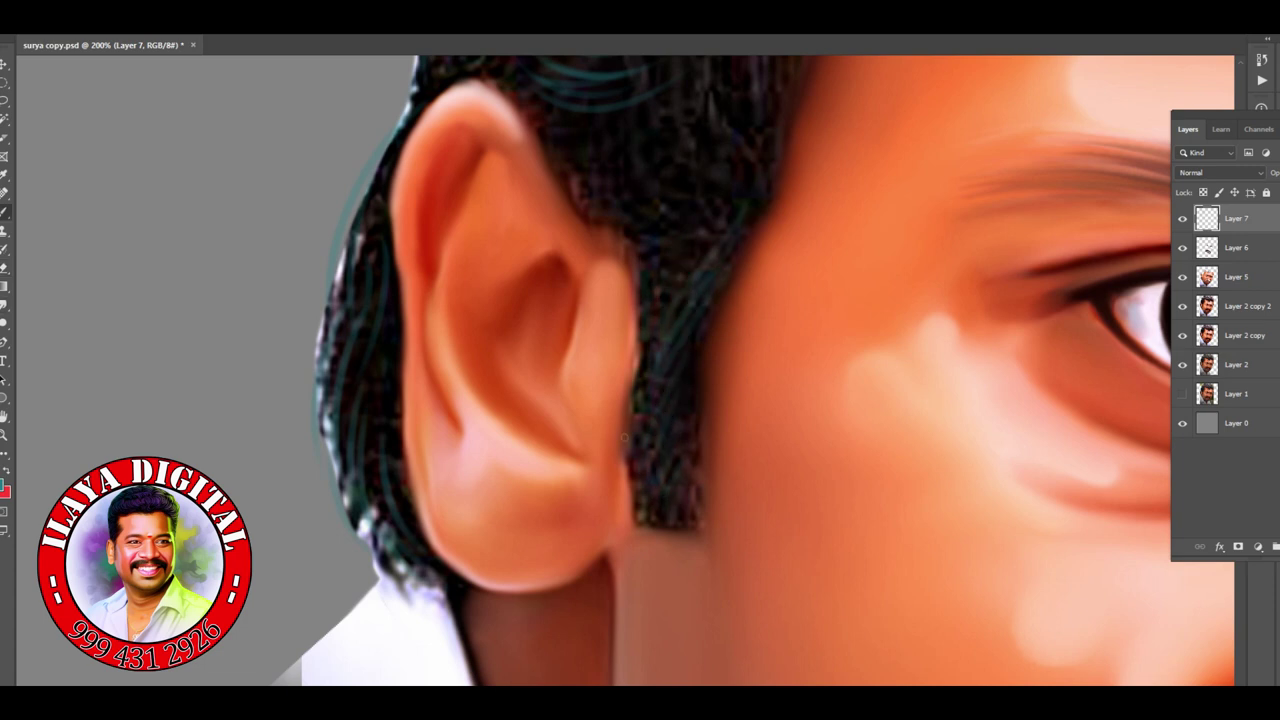
left_click_drag(687, 474, 597, 686)
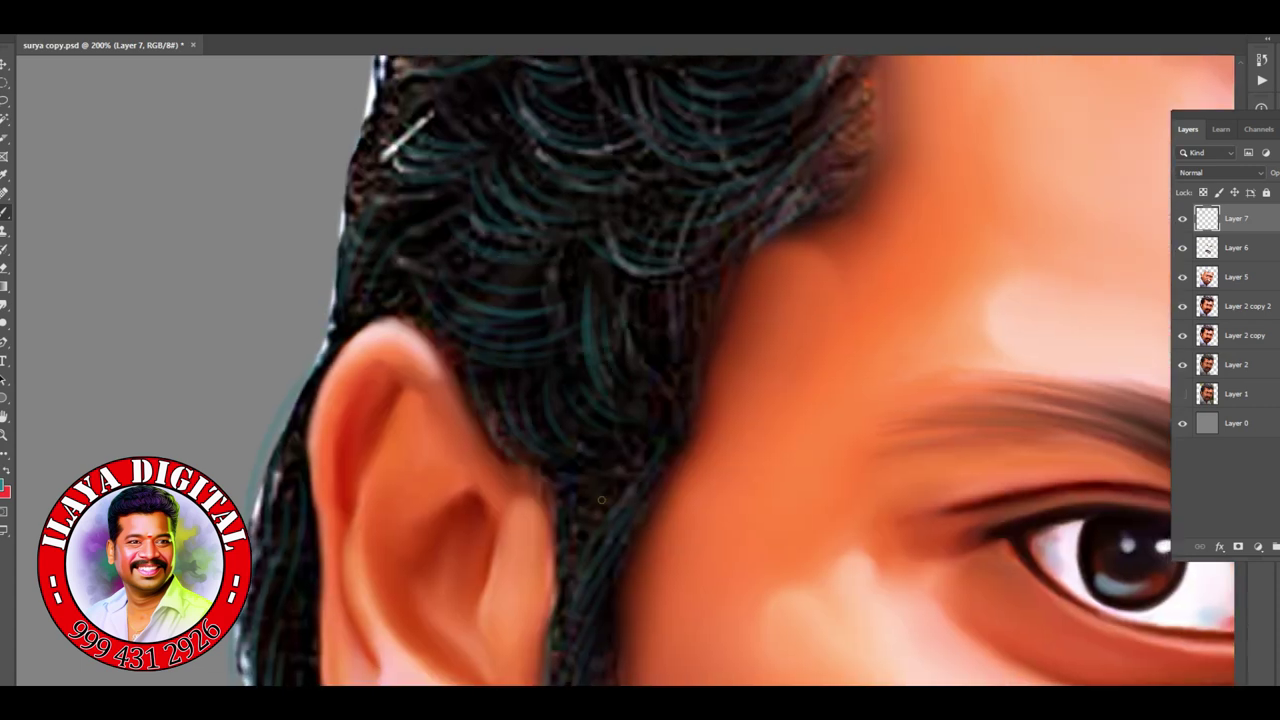
scroll(691, 372, "up", 4)
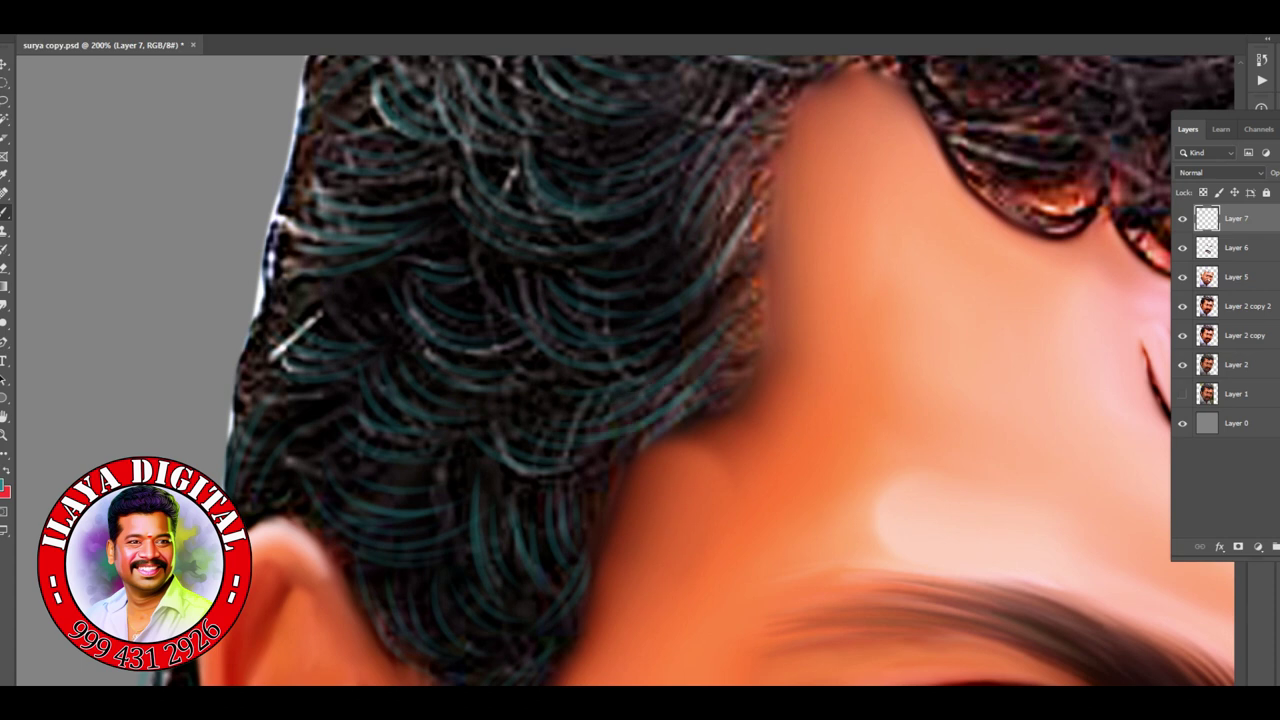
scroll(687, 370, "up", 5)
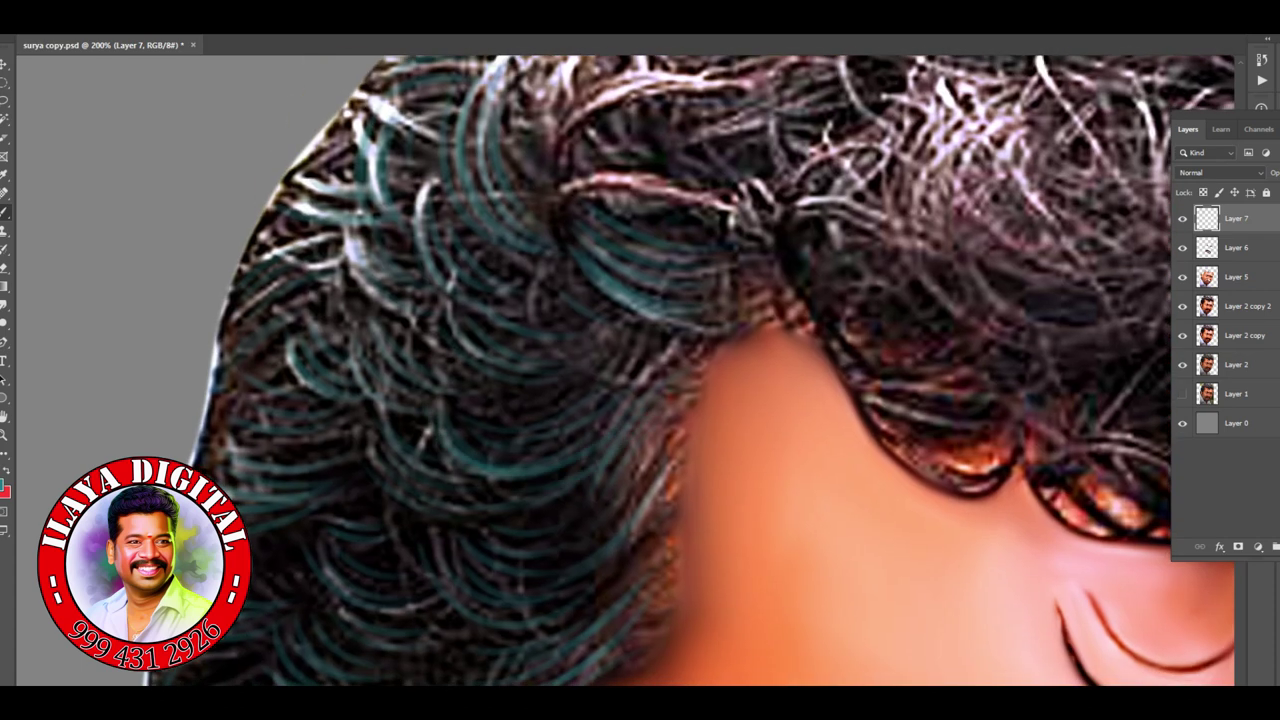
scroll(690, 370, "down", 3)
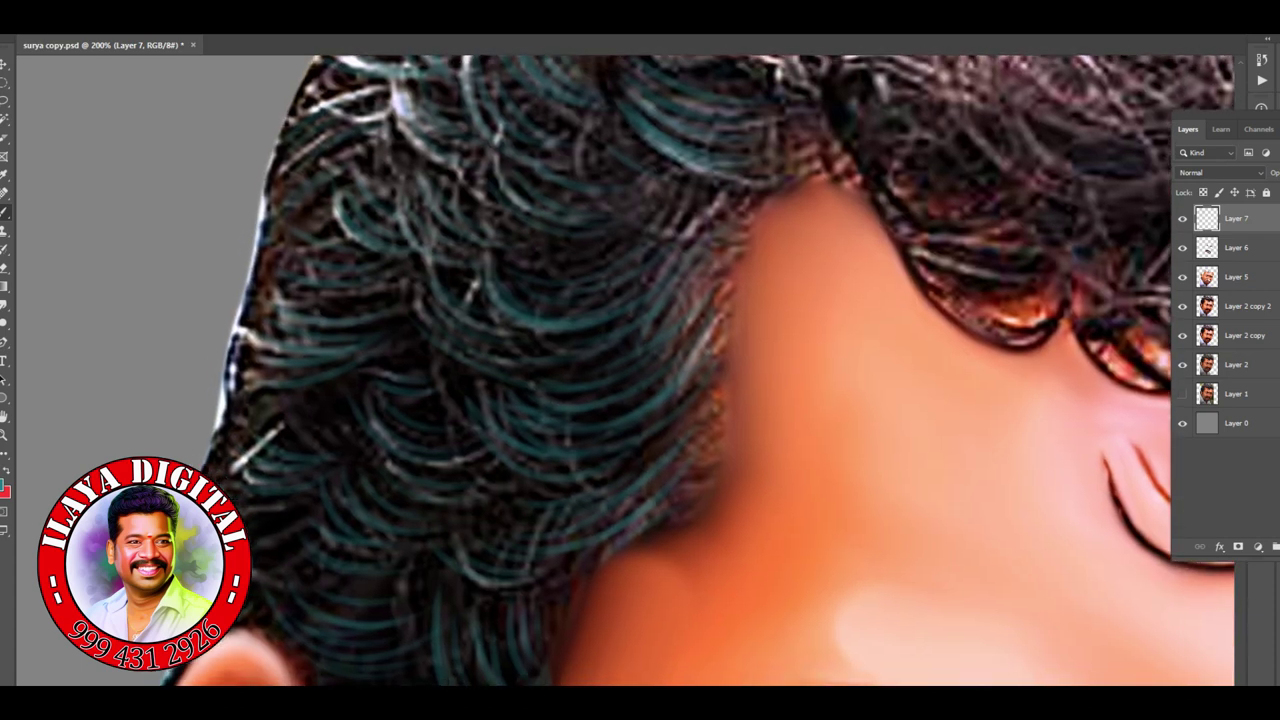
Step: Paint curved teal strands around the large curl above the forehead and along the adjoining hairline
scroll(534, 570, "up", 4)
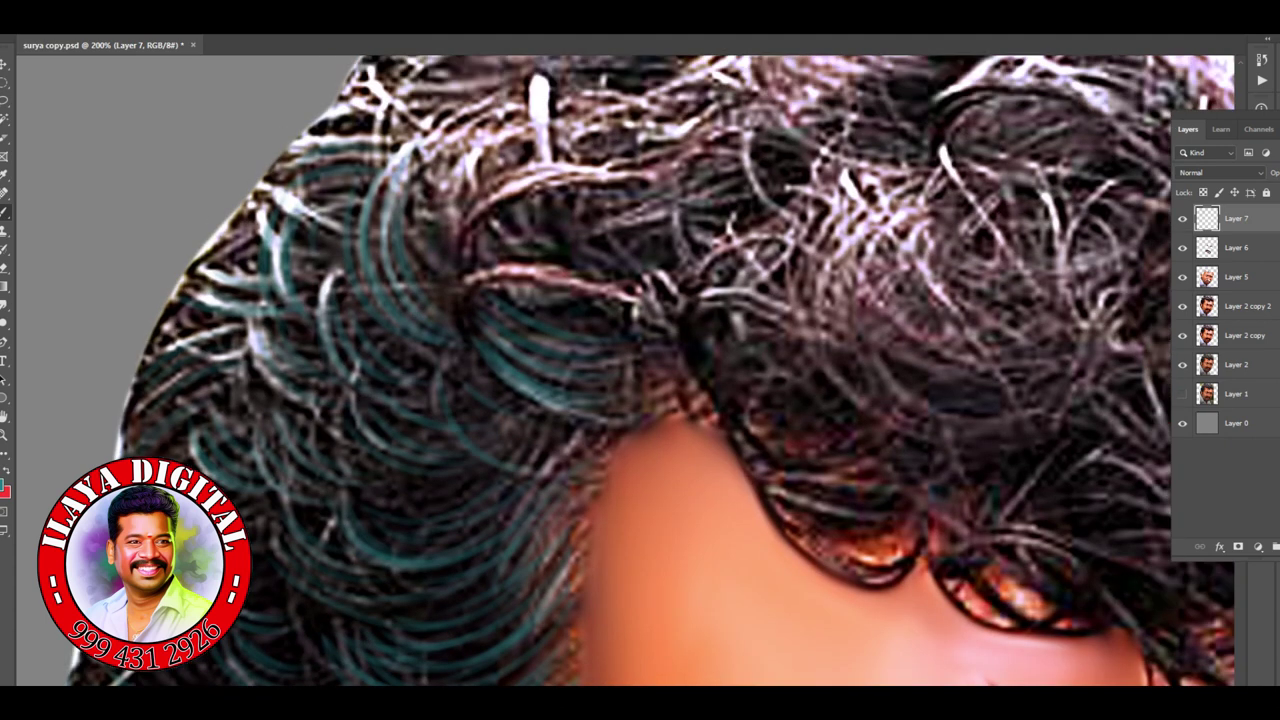
scroll(325, 447, "right", 5)
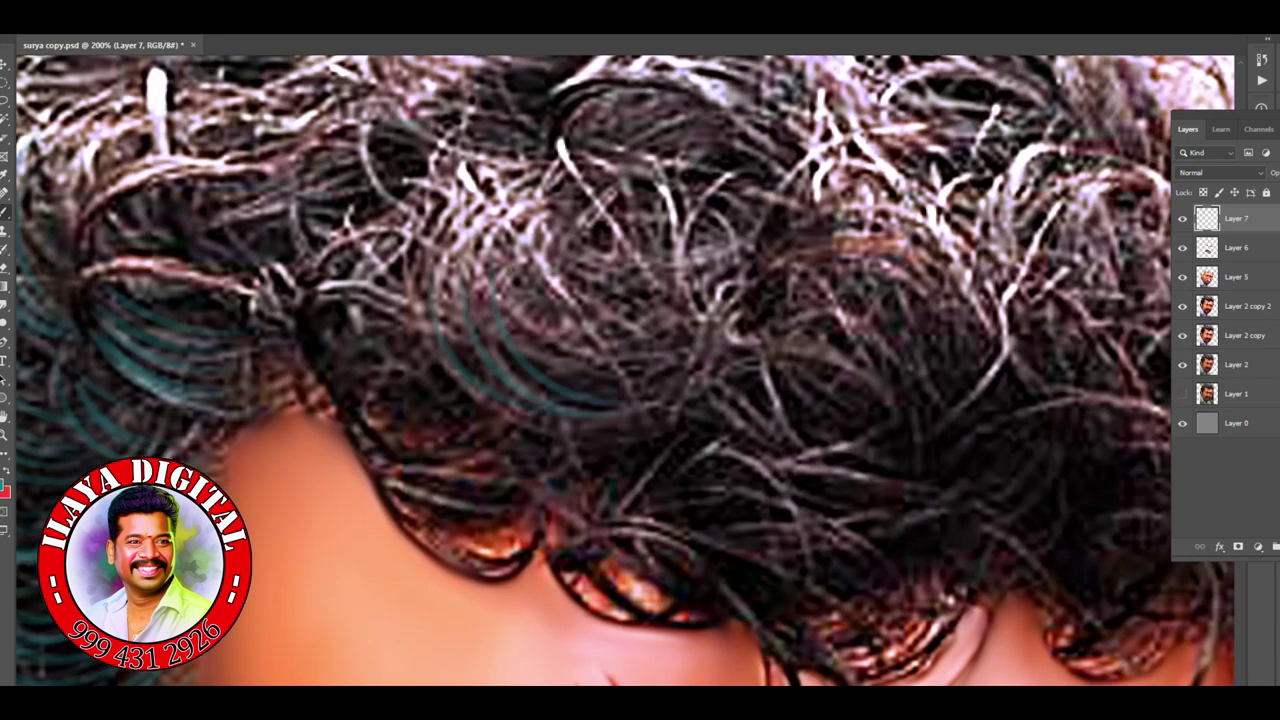
left_click_drag(350, 420, 440, 430)
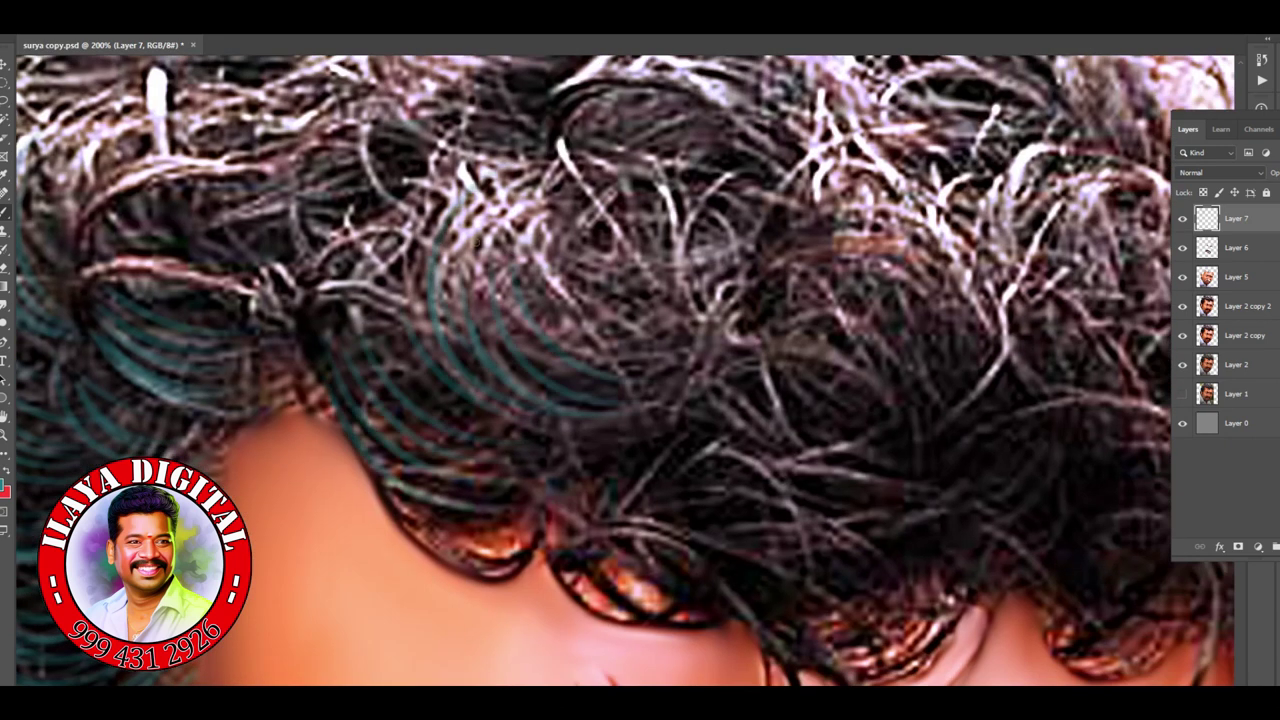
Step: Trace the loose curls hanging over the middle of the forehead with thin teal strokes
scroll(600, 370, "down", 3)
scroll(600, 370, "right", 2)
left_click_drag(325, 480, 505, 455)
left_click_drag(300, 510, 470, 585)
left_click_drag(565, 470, 585, 545)
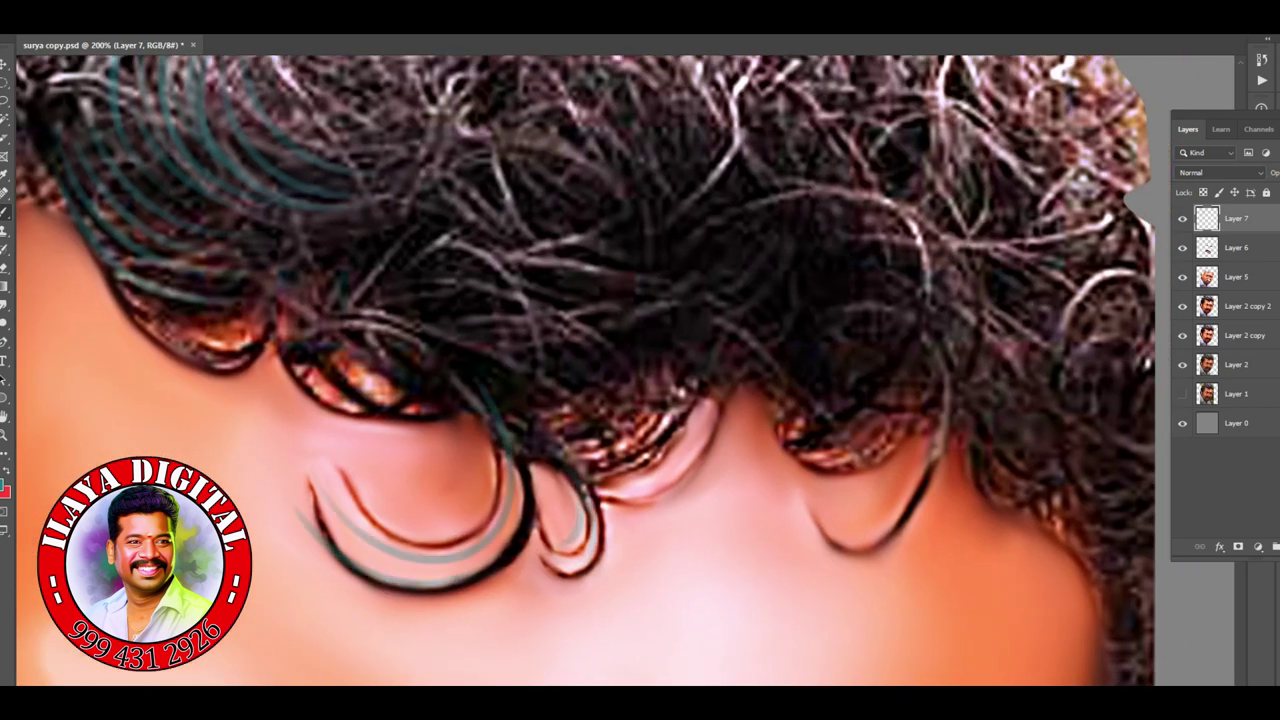
Step: Paint curved teal strands over the fringe above the forehead curls and along the right-hand loose curls
left_click_drag(411, 310, 320, 385)
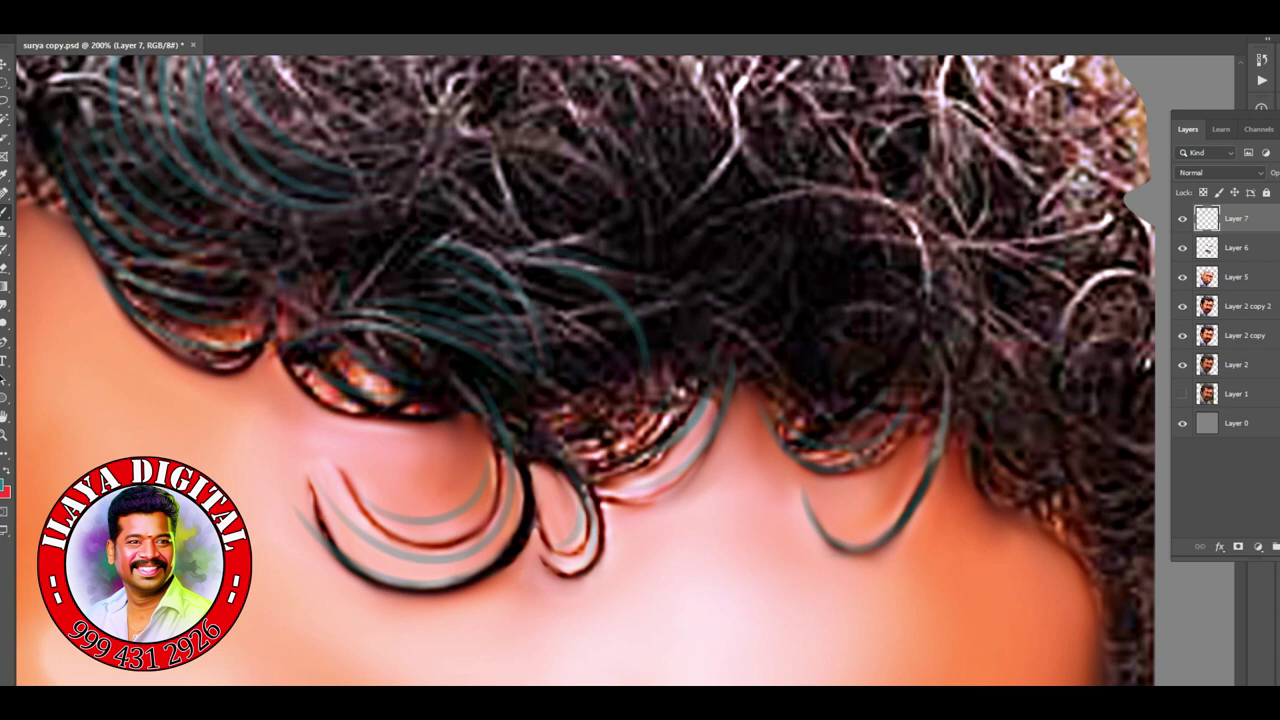
left_click_drag(605, 256, 665, 400)
key("ctrl+minus")
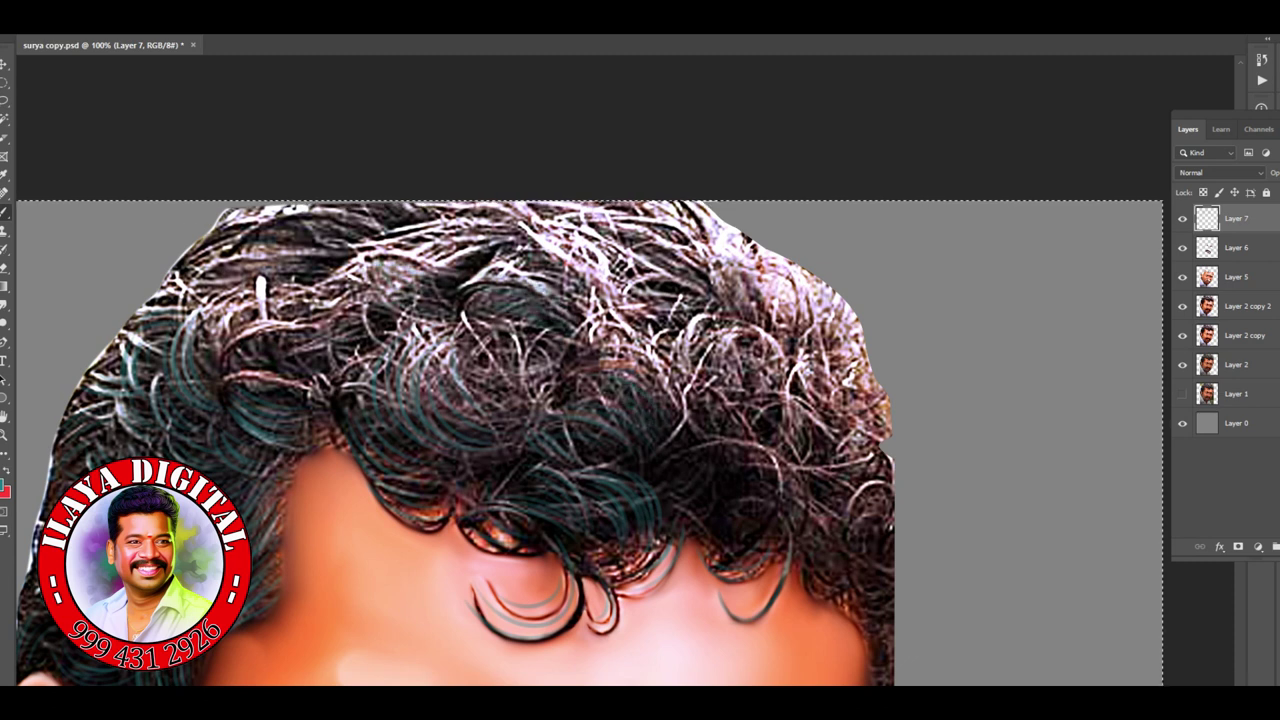
Step: Add a new layer above Layer 5, beneath the hair strands, and set the brush colour to black
key("ctrl+0")
key("ctrl+shift+alt+n")
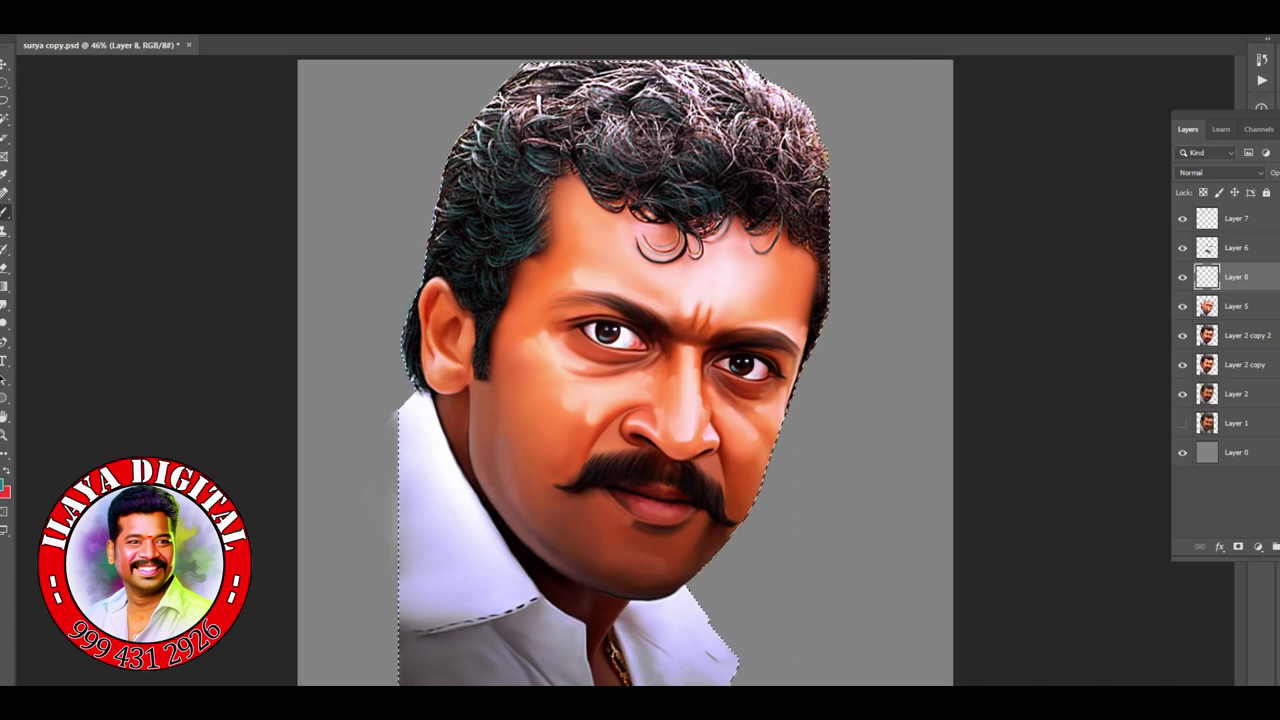
right_click(623, 157)
scroll(900, 400, "up", 5)
key("Escape")
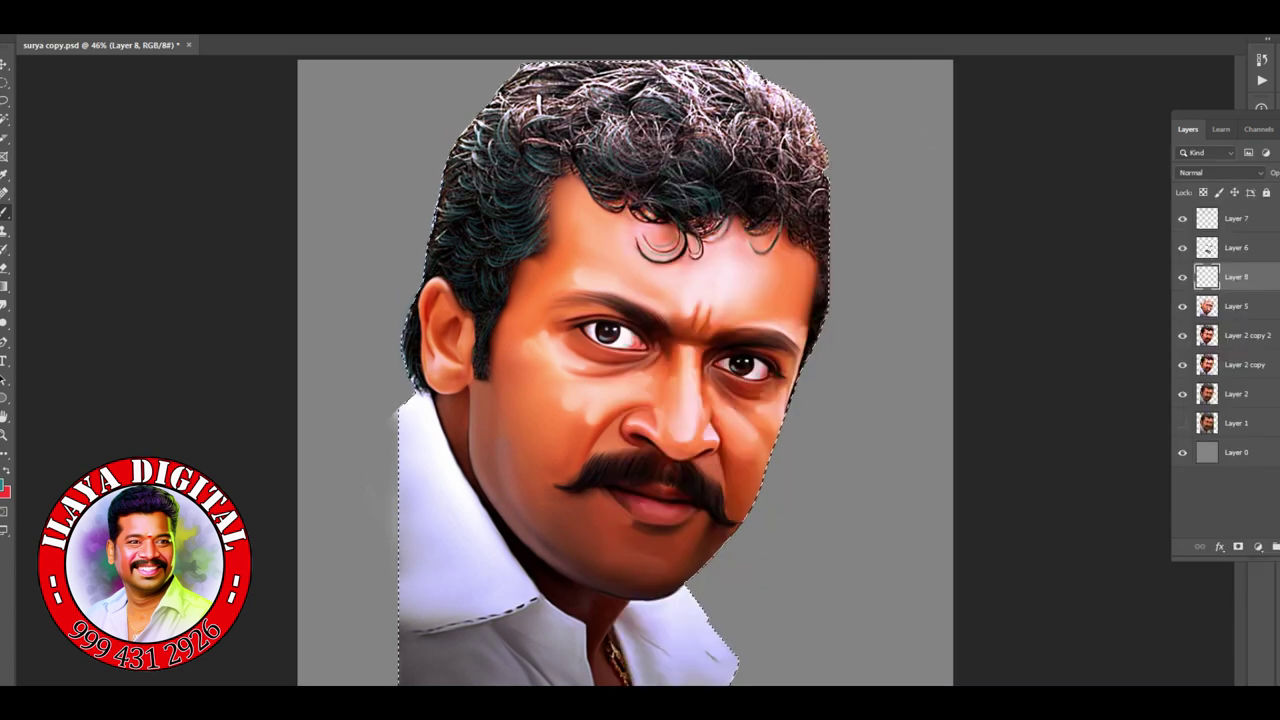
left_click(4, 486)
key("Return")
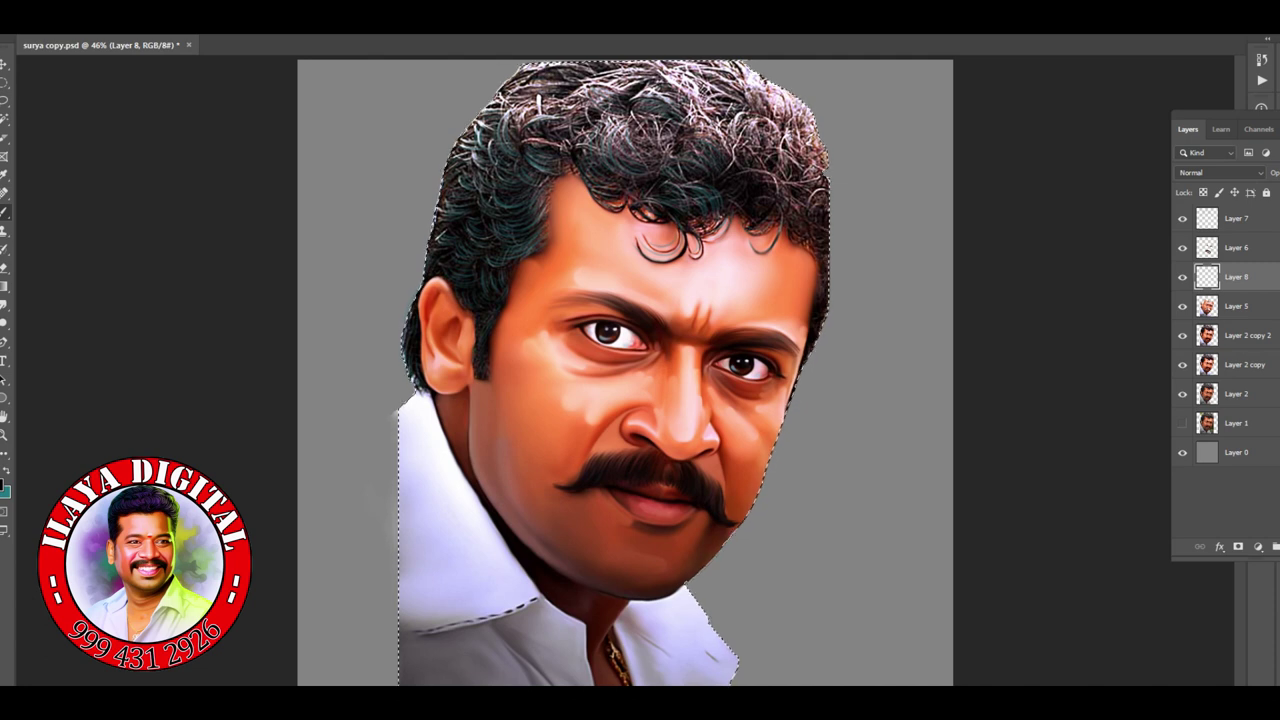
Step: Darken the hair on Layer 8 with soft black strokes over the side, crown and forehead curls
key("F5")
key("F5")
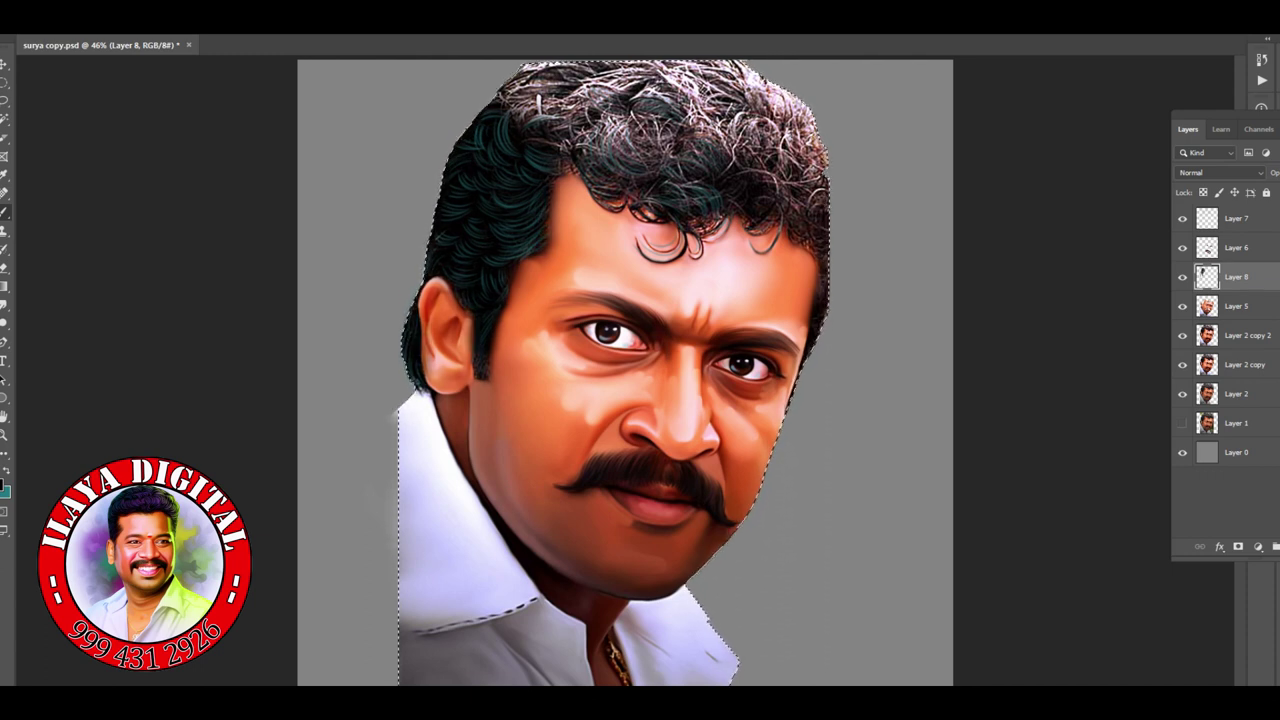
mouse_move(600, 135)
left_mouse_down()
mouse_move(680, 140)
mouse_move(752, 120)
left_mouse_up()
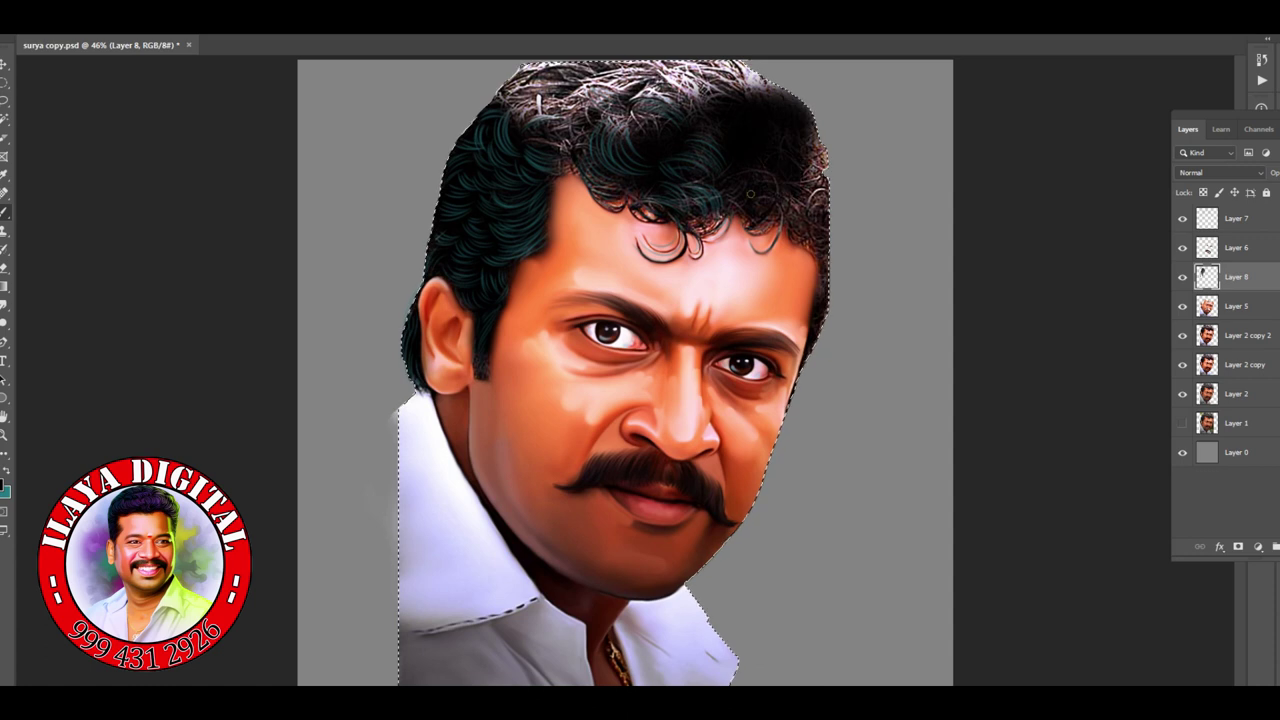
mouse_move(600, 140)
left_mouse_down()
mouse_move(700, 220)
mouse_move(680, 240)
mouse_move(640, 110)
left_mouse_up()
left_click_drag(500, 127, 740, 245)
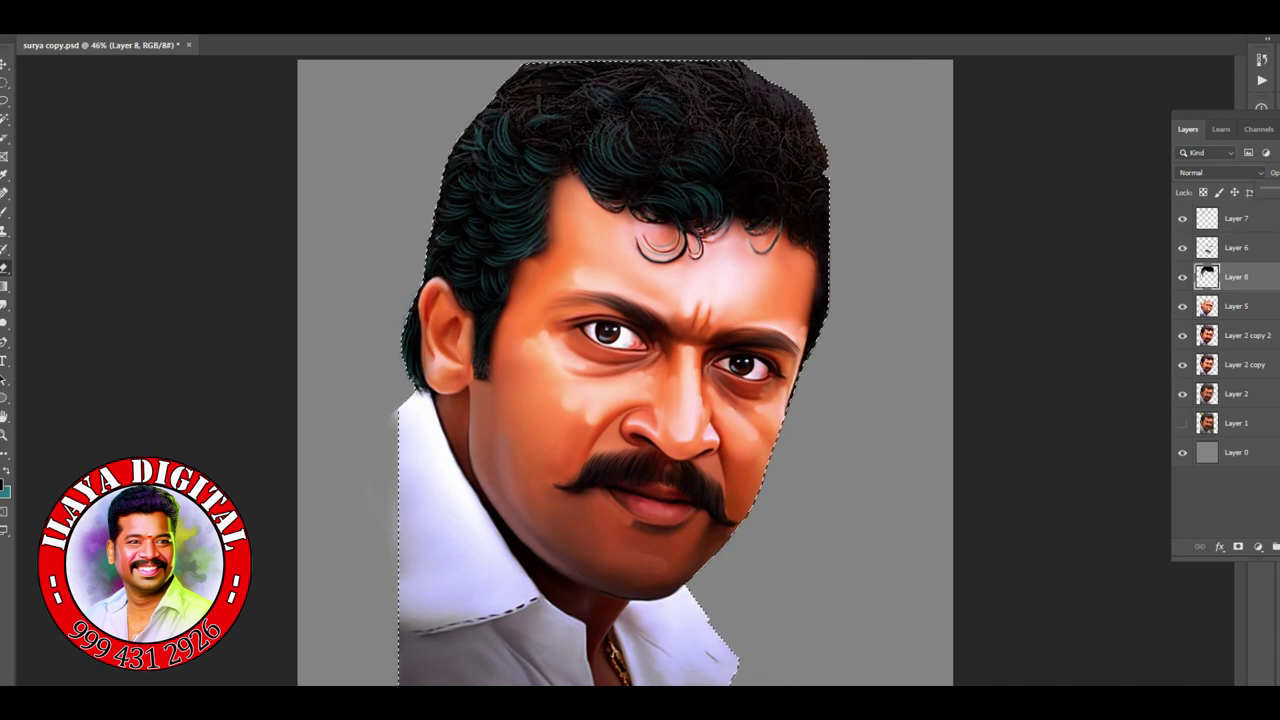
Step: Select Layer 7 and the thin Round Point wet media brush, try one teal strand on the large curl and undo it
left_click(1237, 218)
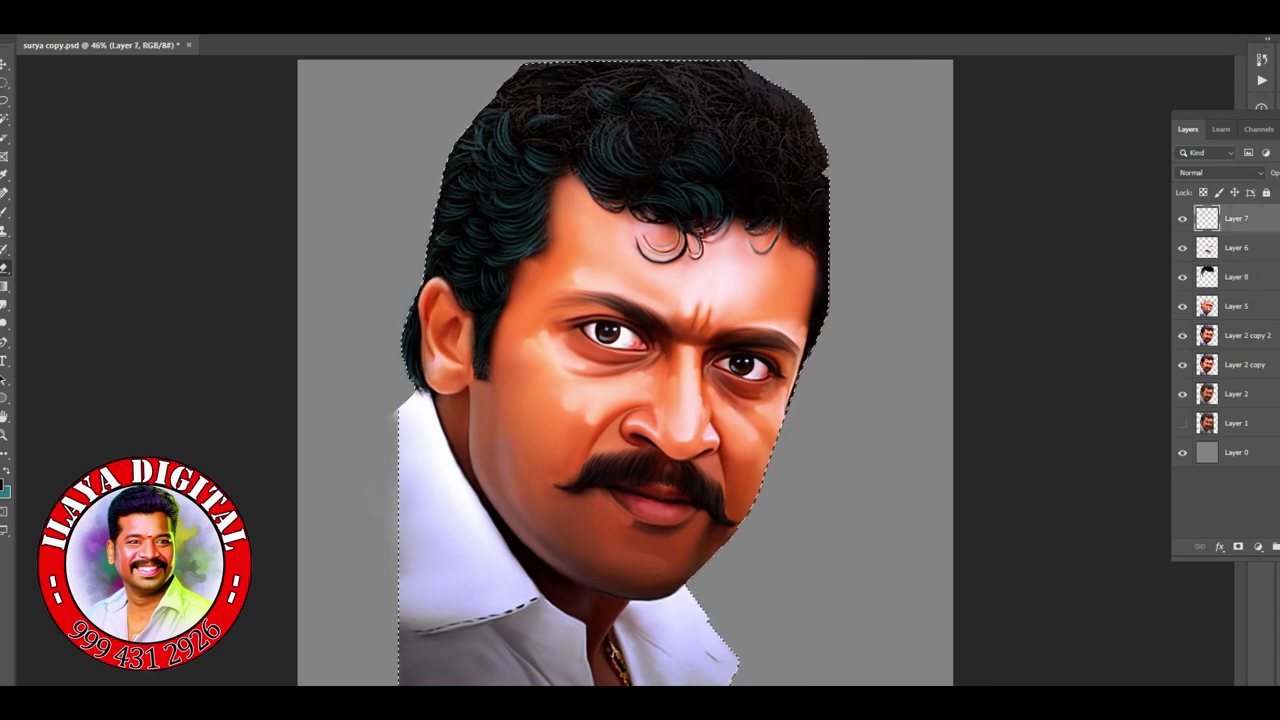
right_click(634, 150)
scroll(830, 450, "down", 5)
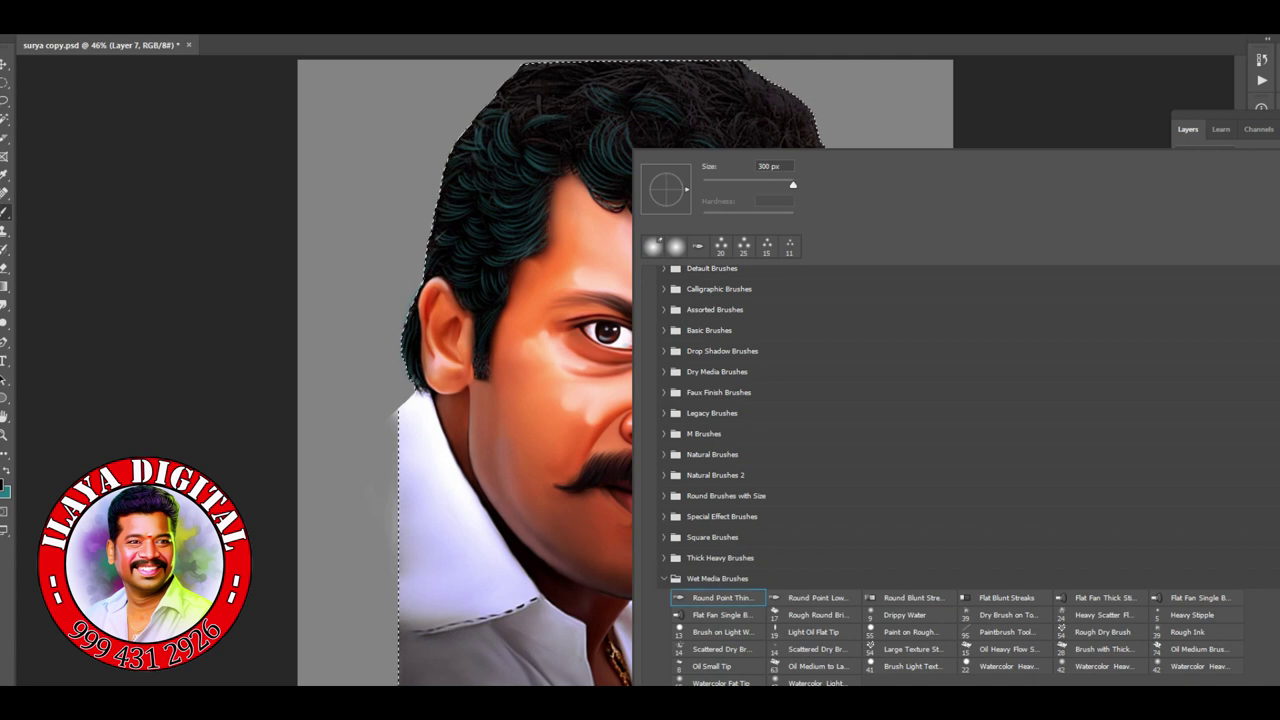
key("Escape")
key("ctrl+d")
key("ctrl+plus")
key("ctrl+plus")
key("ctrl+plus")
scroll(625, 370, "up", 5)
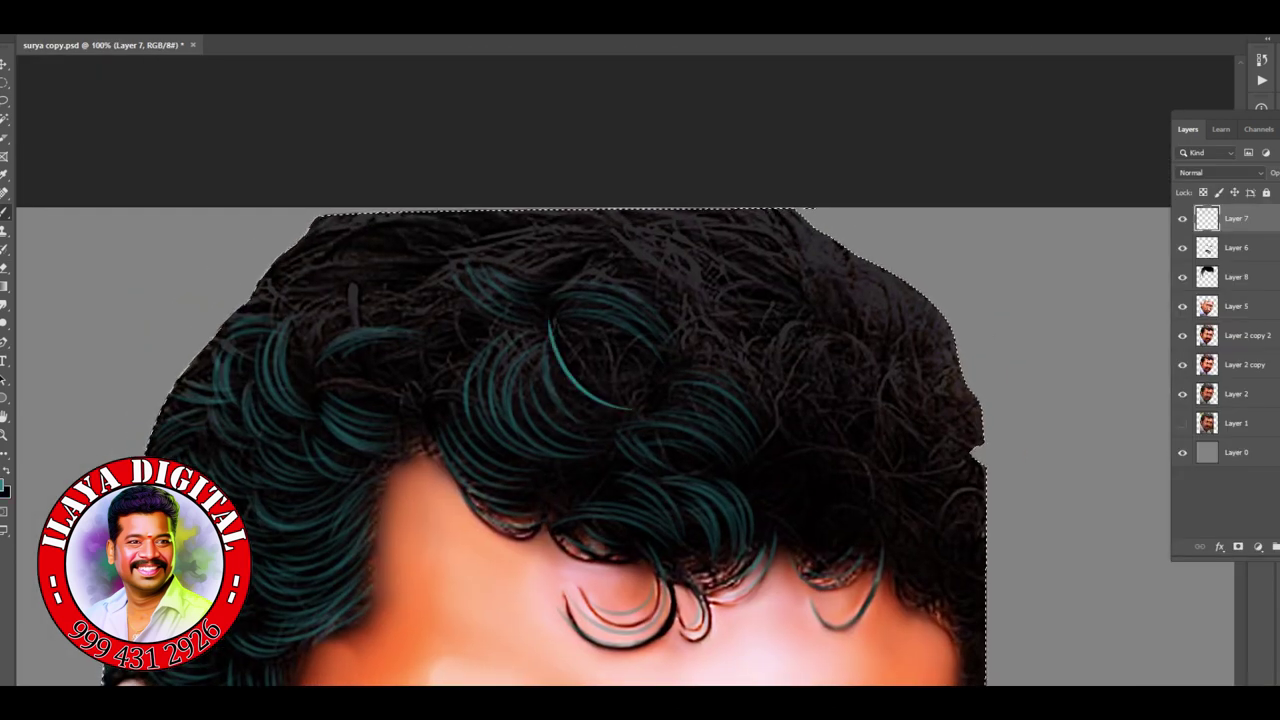
key("ctrl+z")
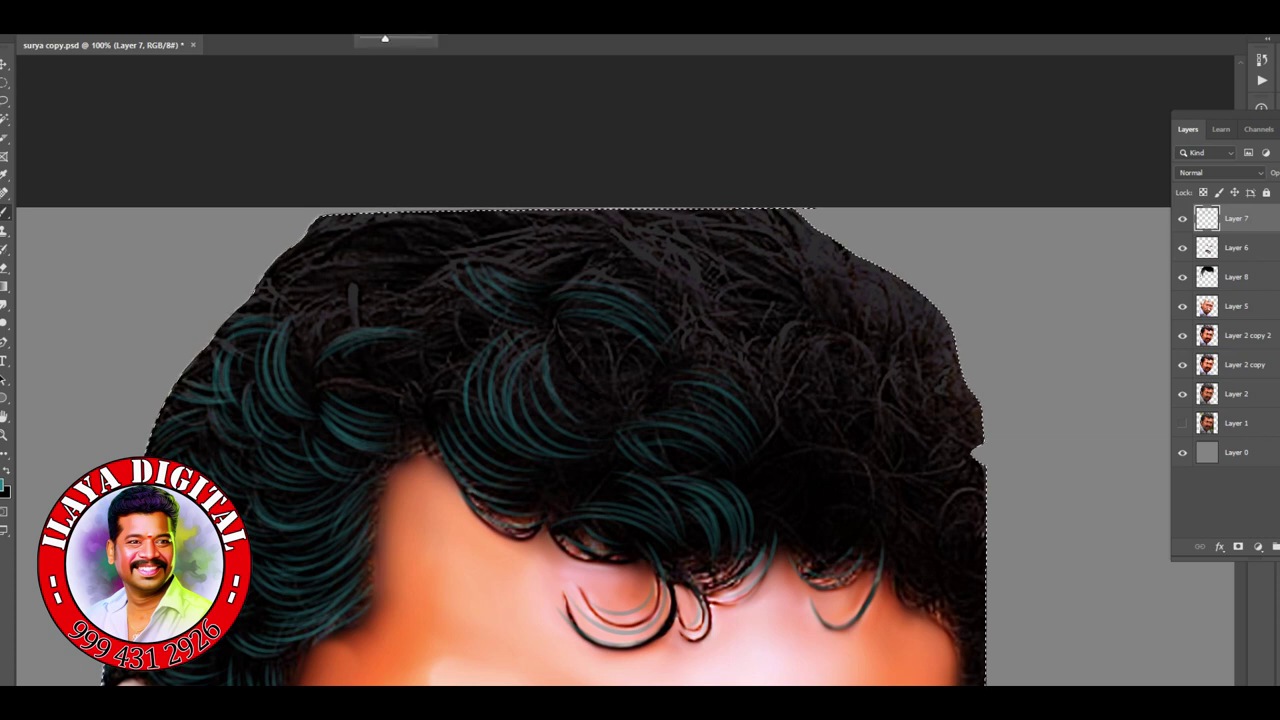
Step: Paint curved teal strands along the right-hand hairline and around the curl above the right side of the forehead
key("F5")
key("F5")
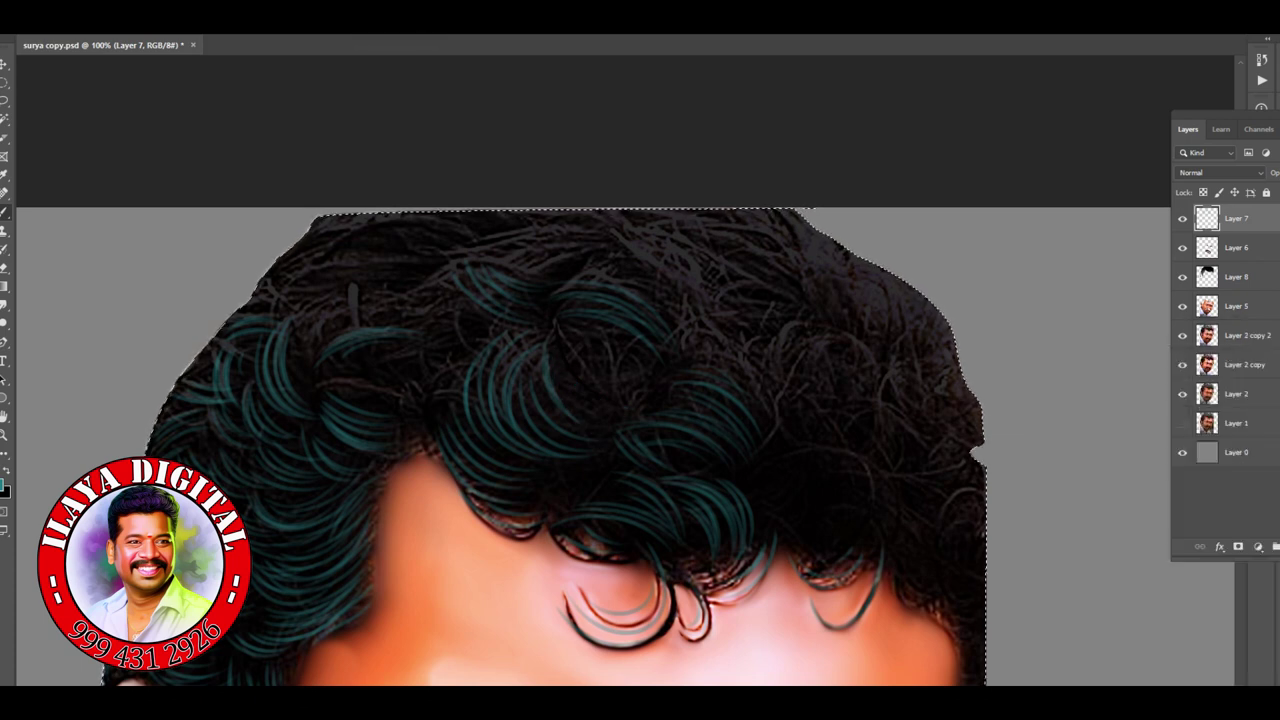
scroll(625, 370, "down", 3)
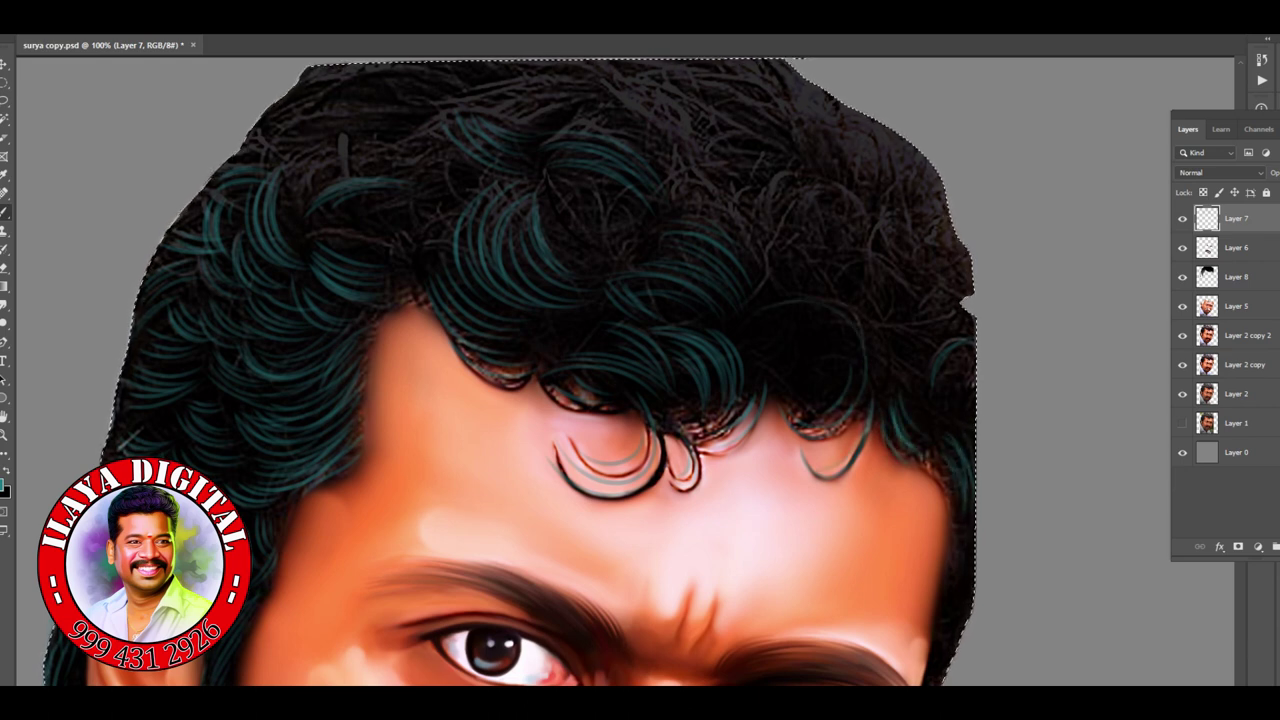
key("F2")
key("F2")
left_click_drag(755, 300, 872, 340)
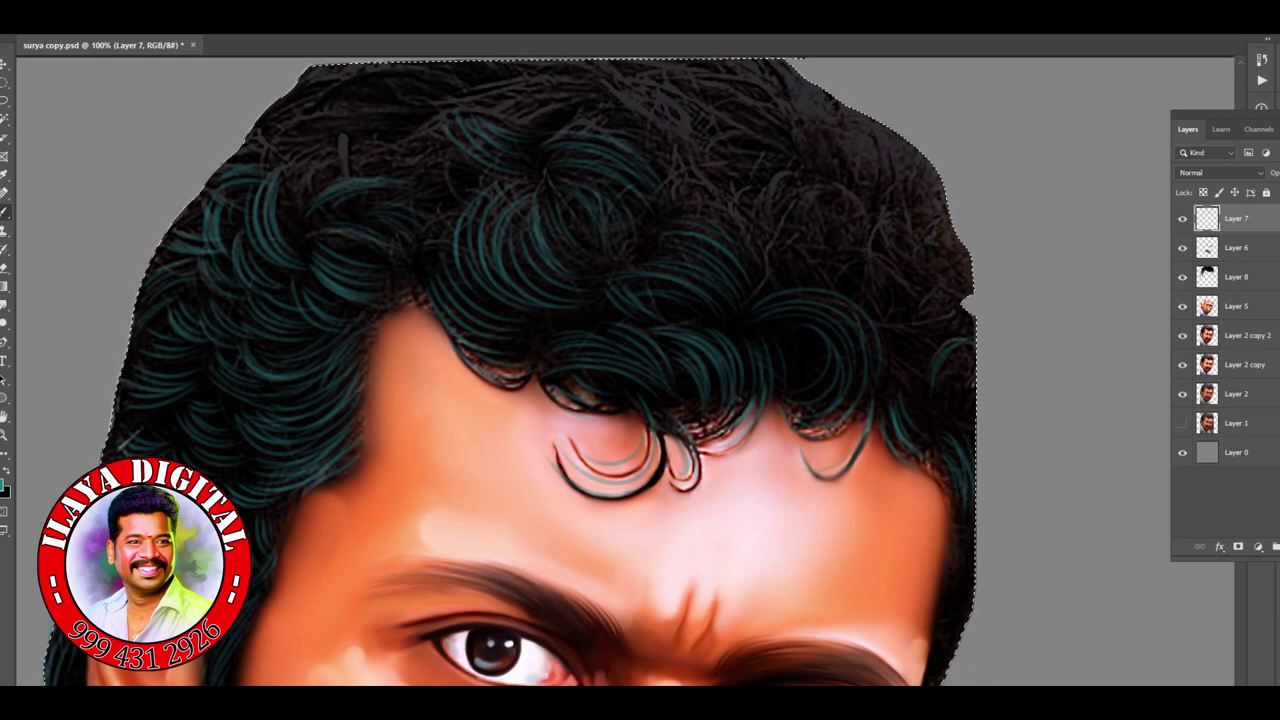
Step: Paint teal strands over the upper right of the hair, following the sweep and the round curl below it
scroll(600, 370, "up", 3)
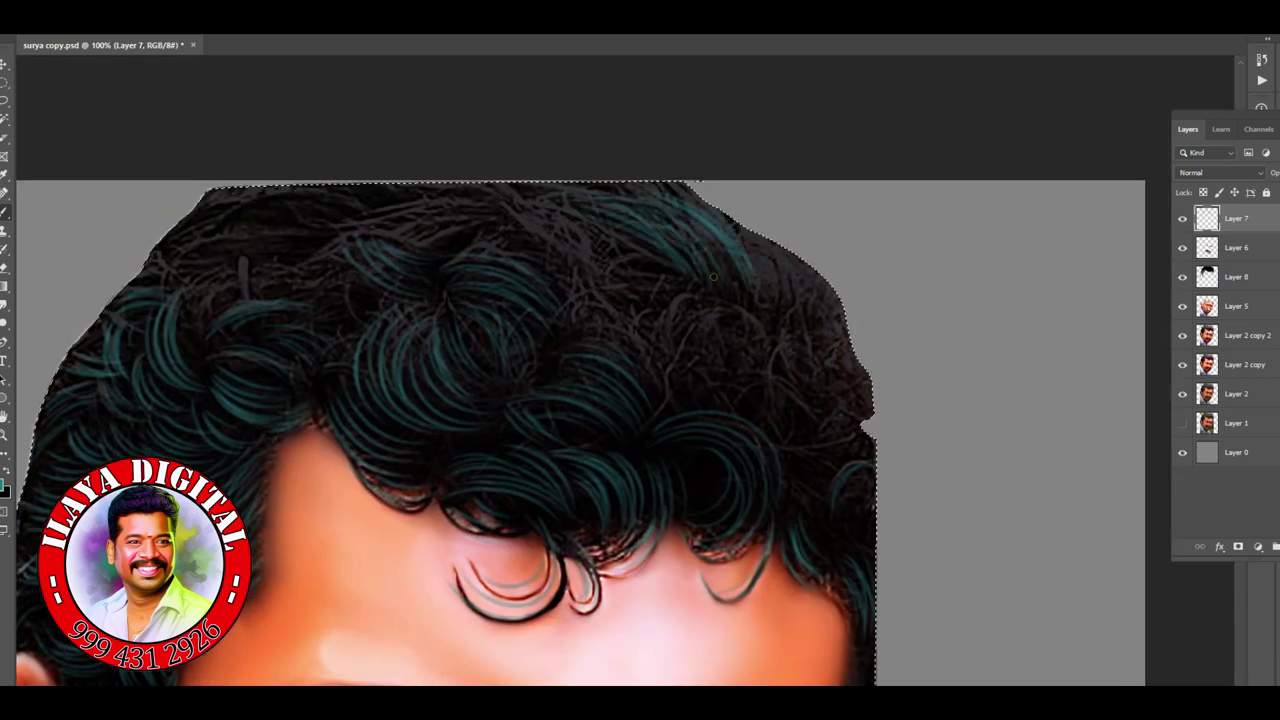
mouse_move(648, 350)
left_mouse_down()
mouse_move(780, 350)
mouse_move(790, 300)
mouse_move(855, 438)
mouse_move(805, 470)
mouse_move(860, 440)
mouse_move(790, 465)
mouse_move(825, 335)
left_mouse_up()
left_click_drag(740, 218, 790, 378)
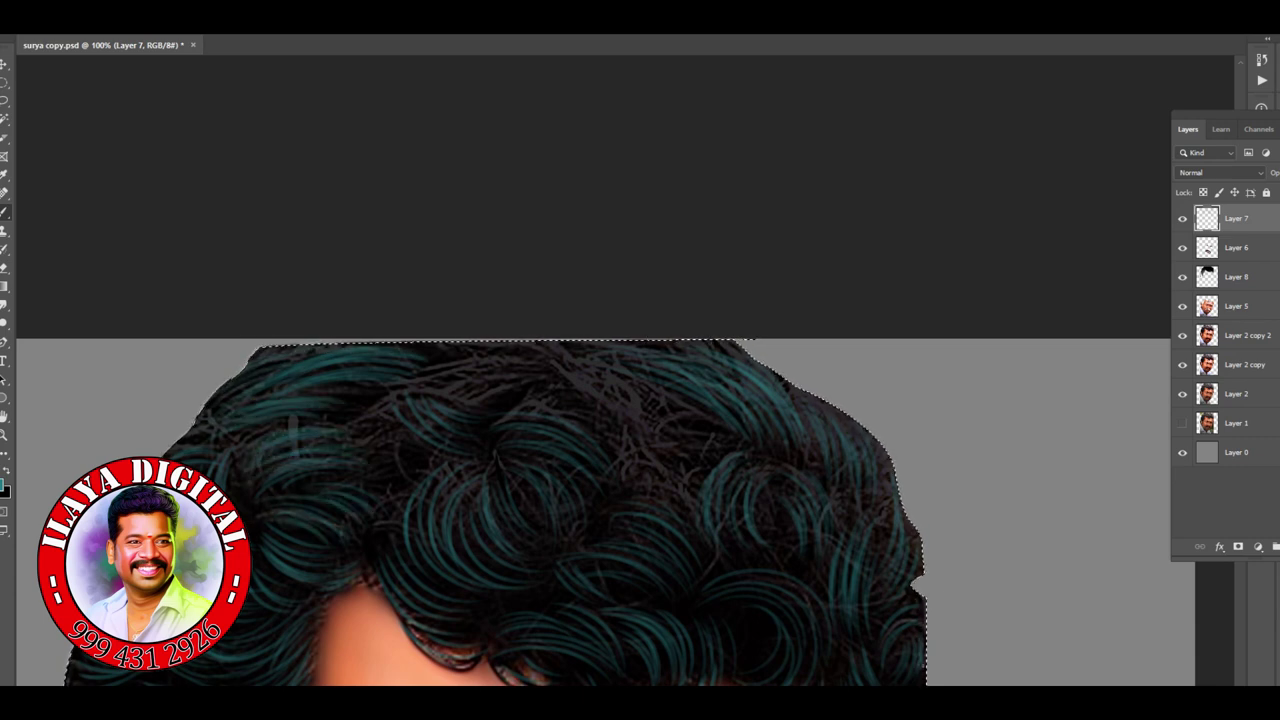
Step: Fill the gaps across the crown with long teal strands between the large curl and the right-hand sweep
mouse_move(424, 380)
left_mouse_down()
mouse_move(558, 366)
mouse_move(572, 350)
left_mouse_up()
left_click_drag(452, 400, 566, 382)
left_click_drag(566, 452, 714, 368)
left_click_drag(570, 410, 744, 350)
left_click_drag(757, 403, 657, 48)
scroll(790, 537, "down", 2)
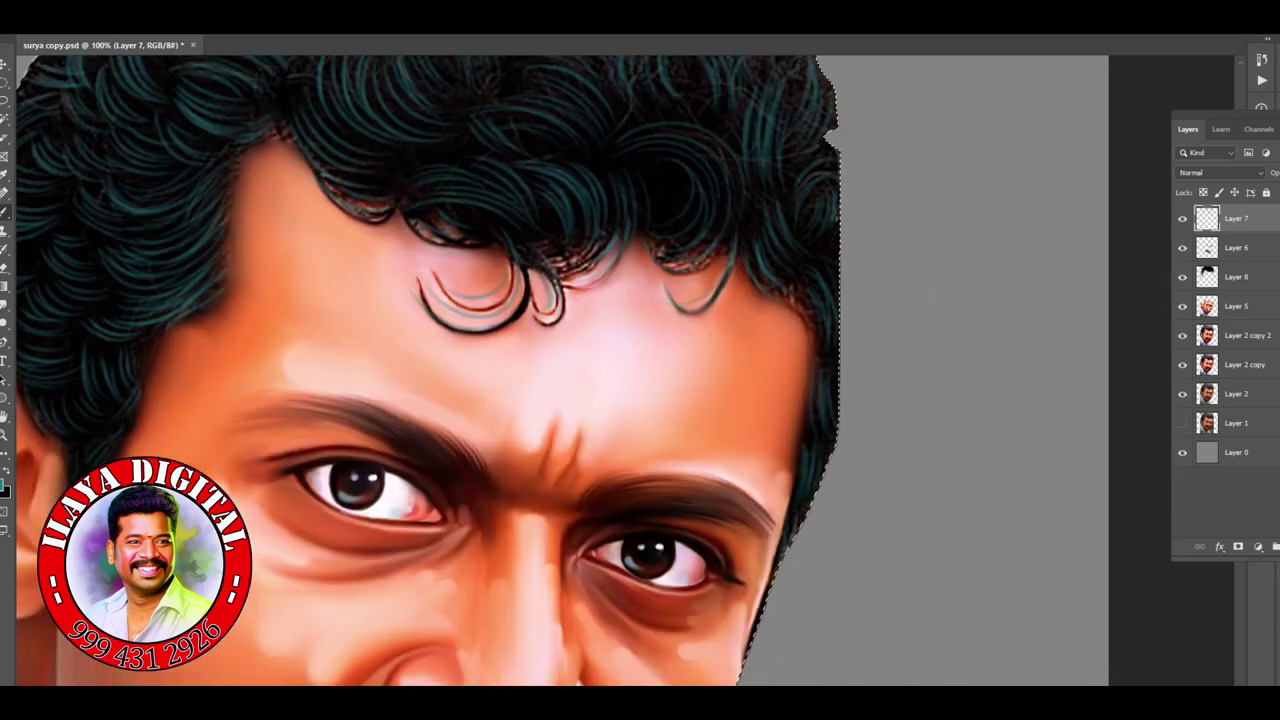
Step: Add a new layer above Layer 7 and paint blue highlight strands over the crown and forehead curls
scroll(790, 537, "up", 2)
scroll(790, 537, "up", 3)
key("ctrl+shift+alt+n")
key("r")
left_click_drag(790, 537, 388, 373)
mouse_move(350, 575)
left_mouse_down()
mouse_move(470, 600)
mouse_move(575, 560)
mouse_move(680, 645)
mouse_move(480, 675)
mouse_move(200, 455)
mouse_move(380, 540)
mouse_move(480, 500)
mouse_move(440, 620)
left_mouse_up()
mouse_move(640, 585)
left_mouse_down()
mouse_move(770, 550)
mouse_move(640, 525)
left_mouse_up()
key("Escape")
Step: Paint curved purple strands over the outer side hair above the ear with a 25 px brush
key("ctrl+plus")
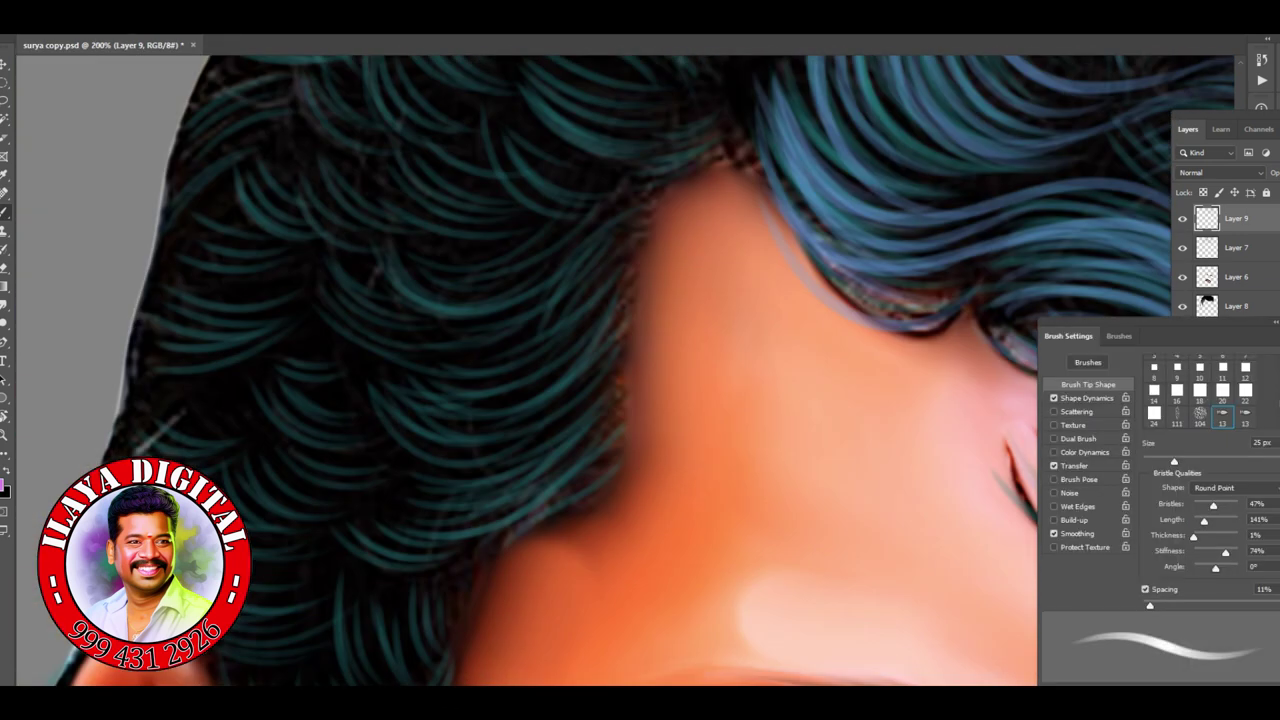
left_click_drag(175, 295, 270, 325)
left_click_drag(190, 255, 290, 305)
left_click_drag(160, 320, 270, 365)
left_click_drag(280, 355, 370, 430)
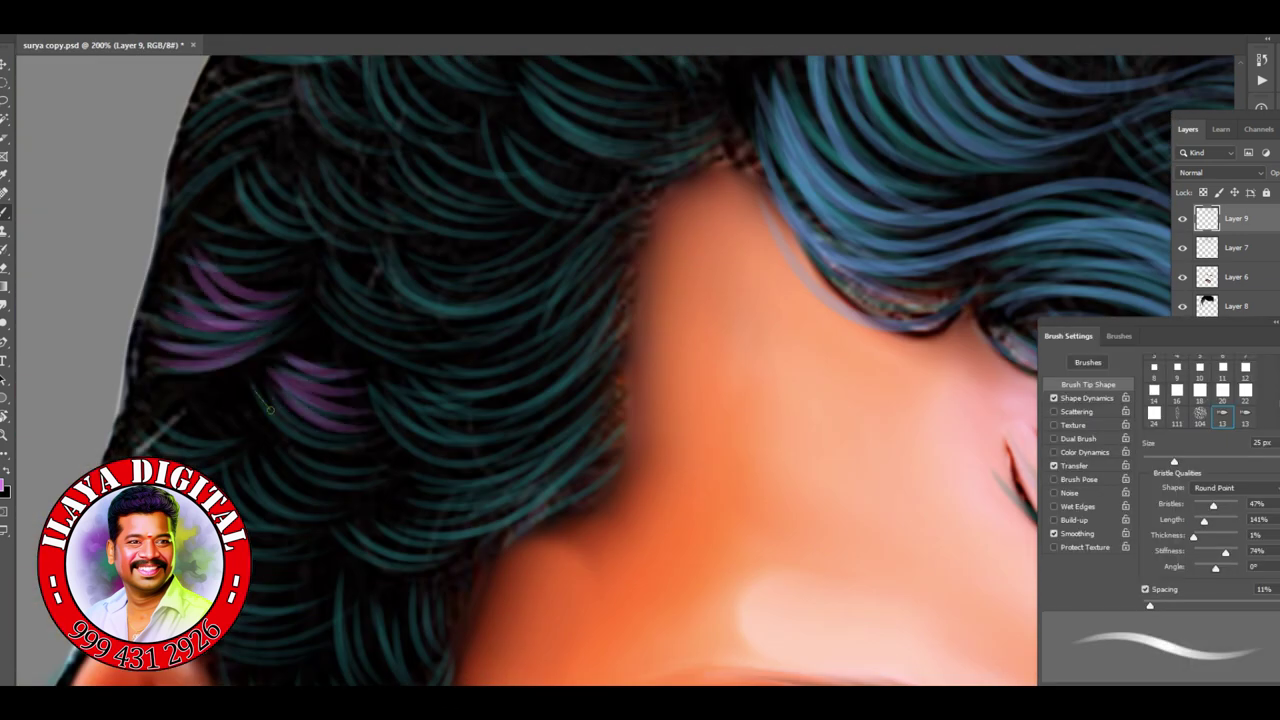
left_click_drag(255, 390, 380, 480)
left_click_drag(225, 460, 360, 520)
left_click_drag(245, 515, 320, 550)
left_click_drag(120, 410, 235, 465)
Step: Paint long curved purple strands over the hair beside the temple, down to its lower edge
left_click_drag(305, 285, 578, 340)
left_click_drag(350, 335, 600, 440)
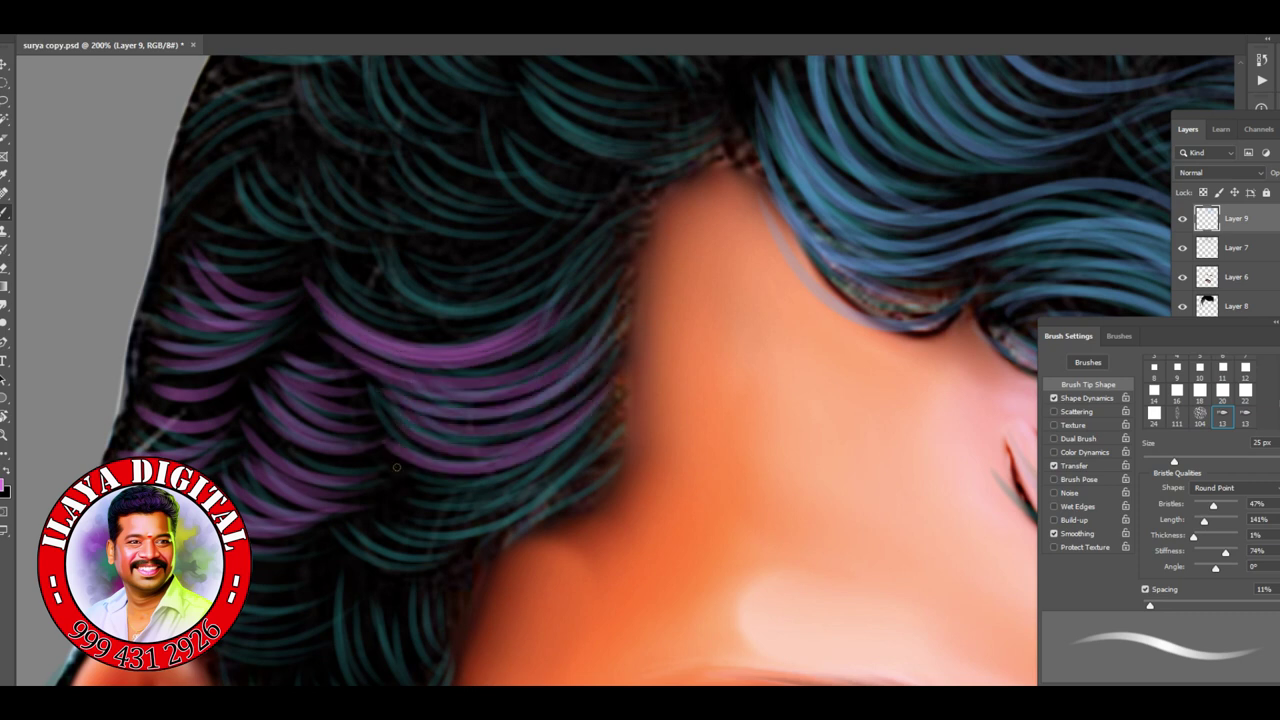
left_click_drag(400, 430, 590, 530)
left_click_drag(340, 500, 550, 585)
Step: Paint purple strands directly above the ear and over the small curls where the sideburn begins
left_click_drag(380, 272, 431, 291)
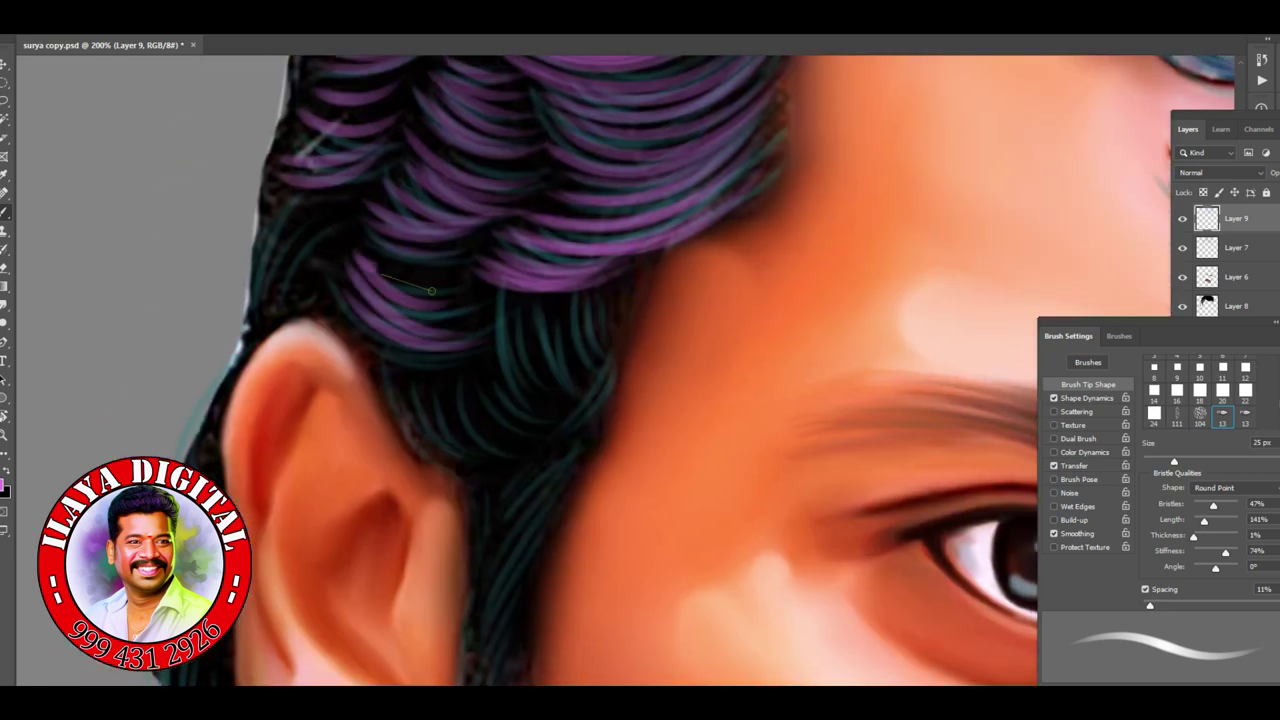
left_click_drag(330, 300, 475, 360)
left_click_drag(385, 370, 480, 470)
left_click_drag(495, 320, 560, 400)
mouse_move(530, 305)
left_mouse_down()
mouse_move(595, 360)
mouse_move(615, 465)
left_mouse_up()
left_click_drag(630, 280, 575, 385)
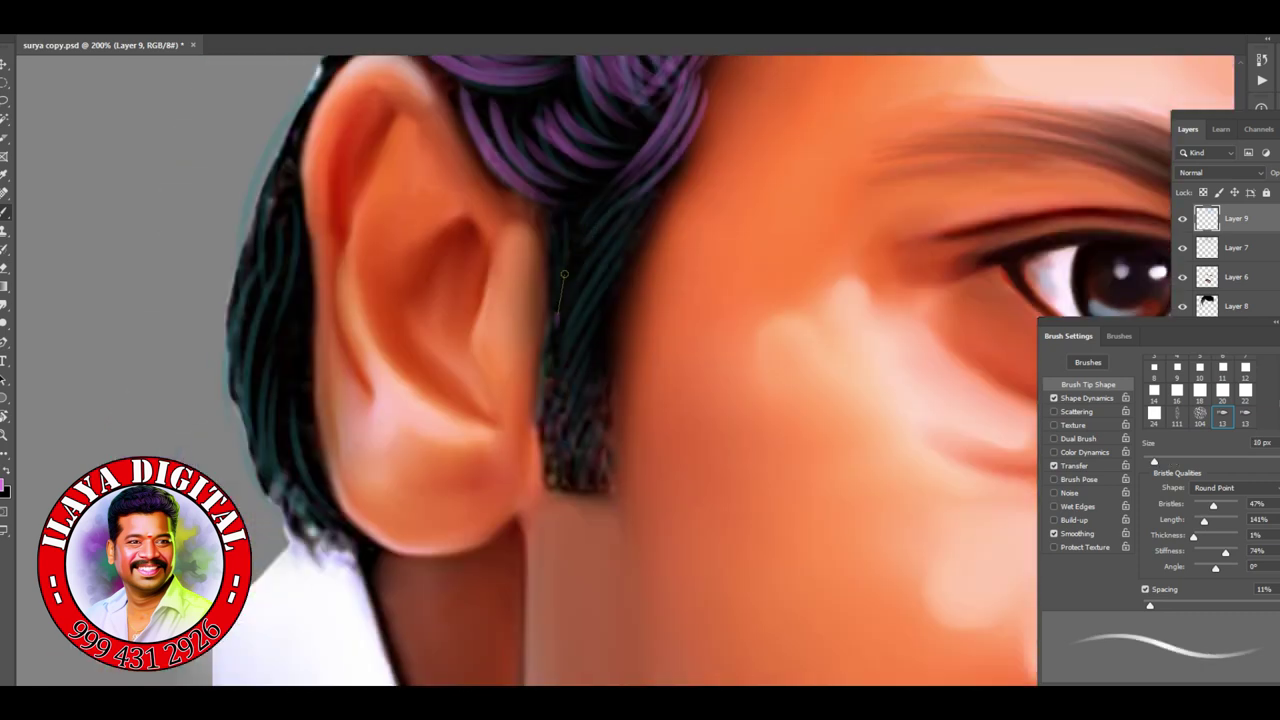
Step: Paint fine purple strands down the sideburn and through the hair behind the ear with a 10 px brush
left_click_drag(595, 180, 560, 350)
left_click_drag(590, 290, 560, 480)
left_click_drag(625, 195, 565, 370)
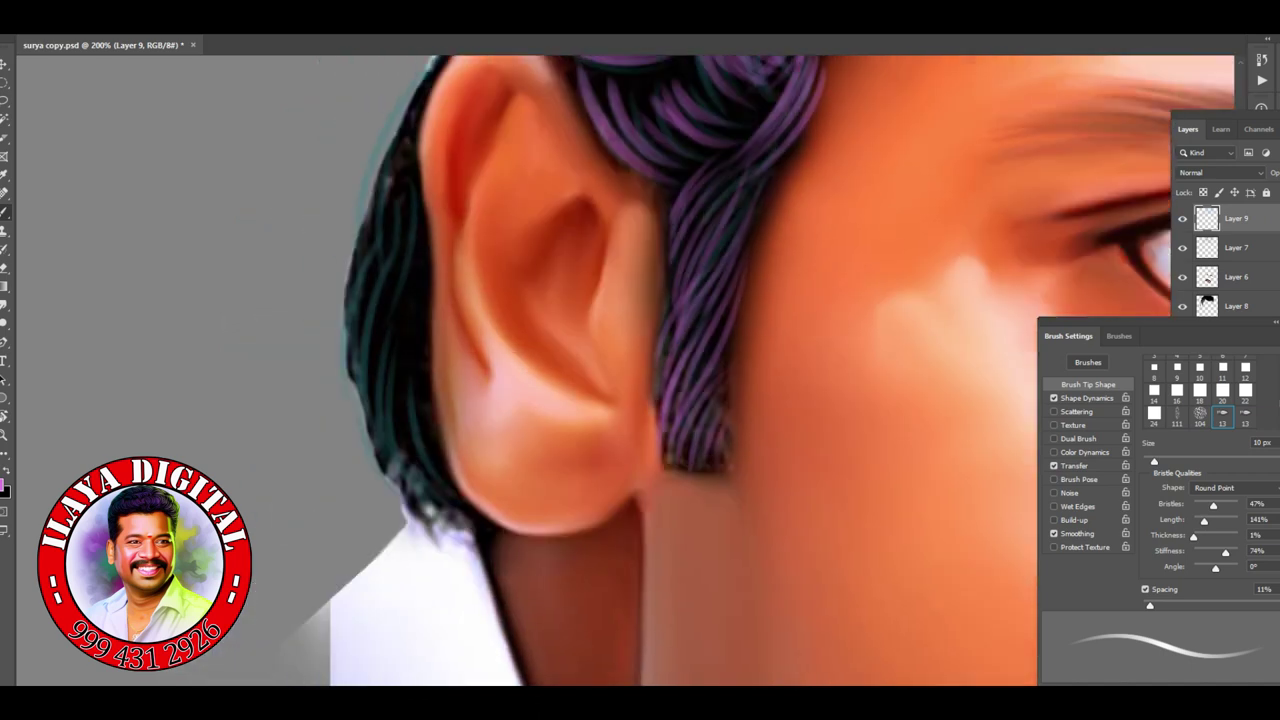
left_click_drag(350, 260, 405, 445)
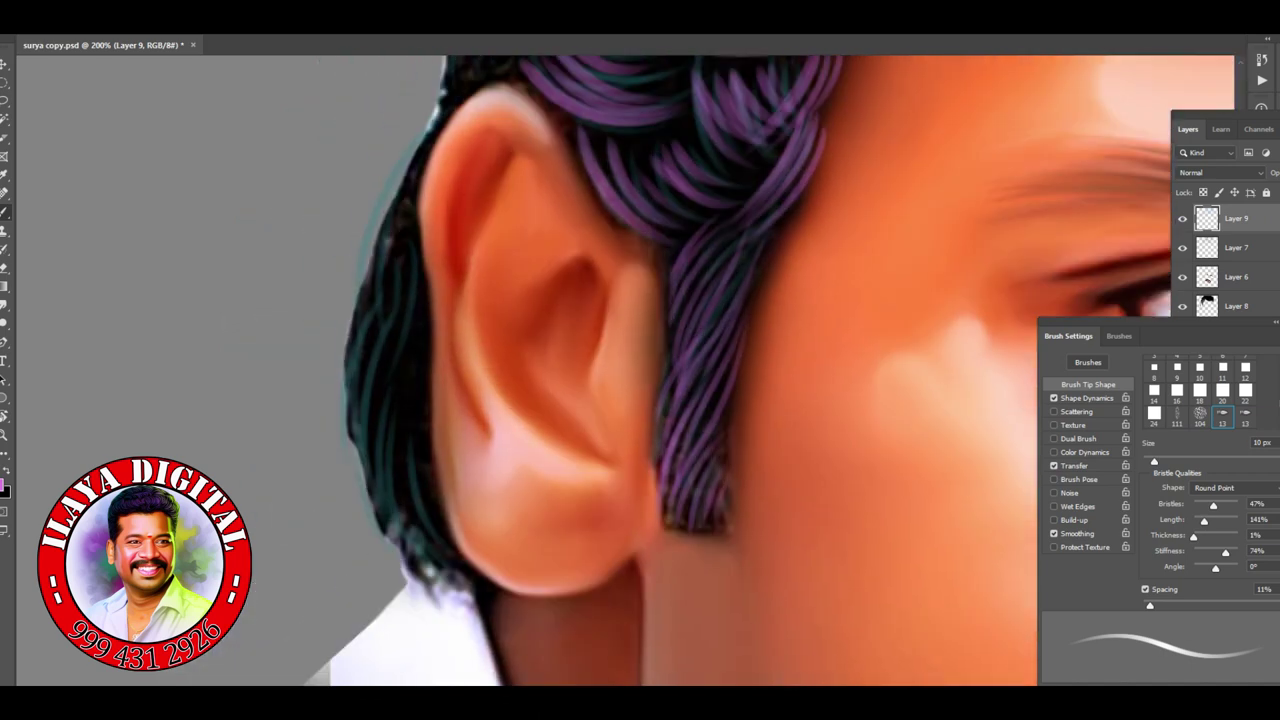
left_click_drag(388, 165, 410, 325)
left_click_drag(430, 335, 420, 490)
left_click_drag(380, 410, 440, 560)
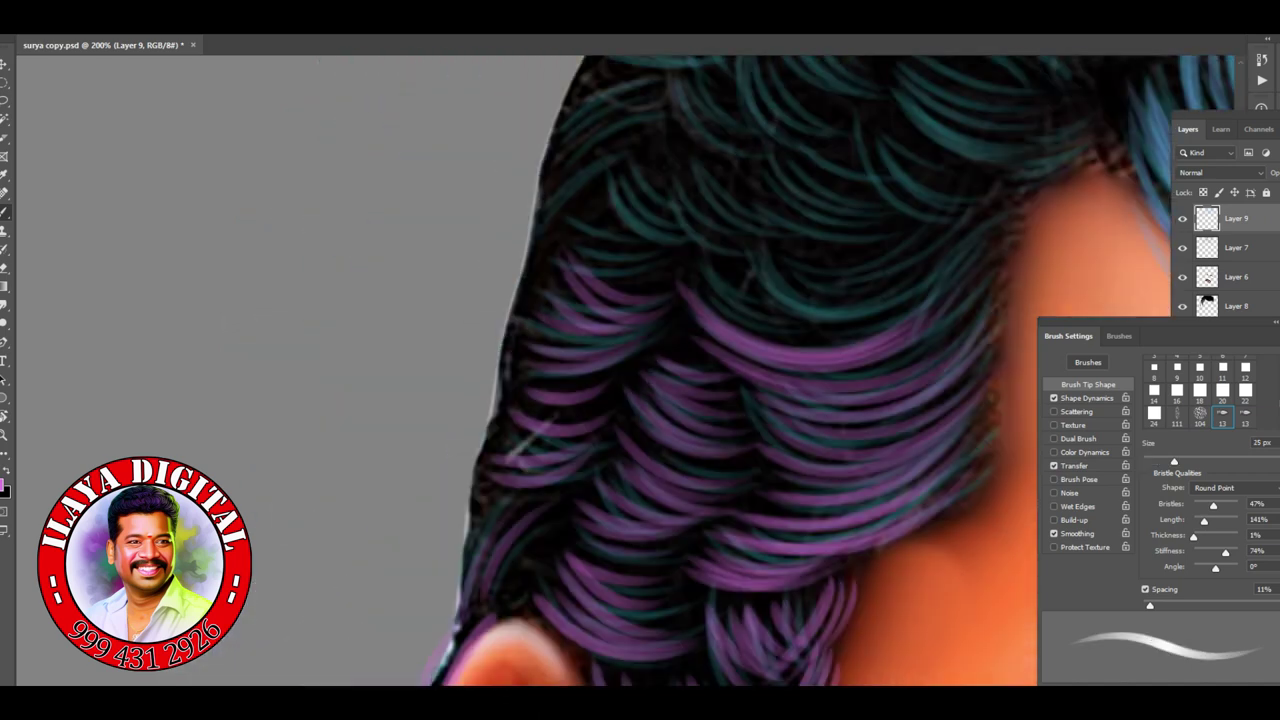
Step: Trace the side hair's outer edge in purple and highlight the small curls inside it, reducing the brush to 15 px
left_click_drag(515, 600, 500, 330)
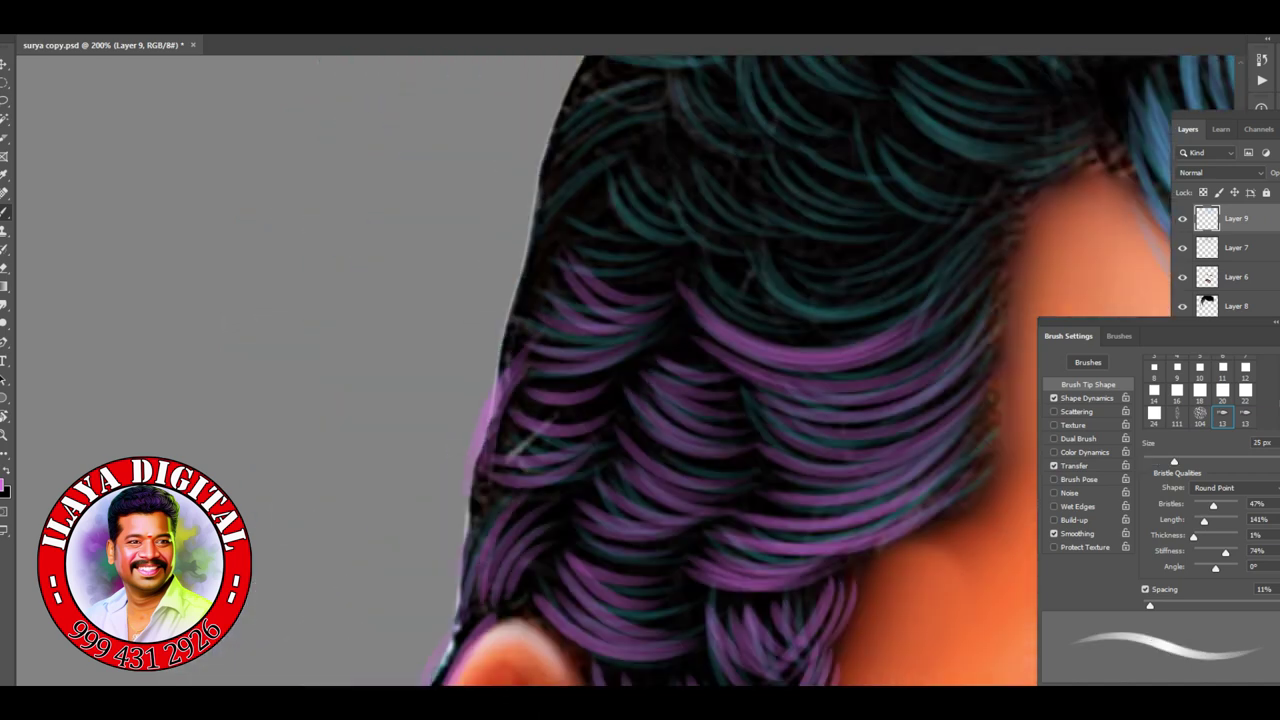
left_click_drag(500, 180, 330, 440)
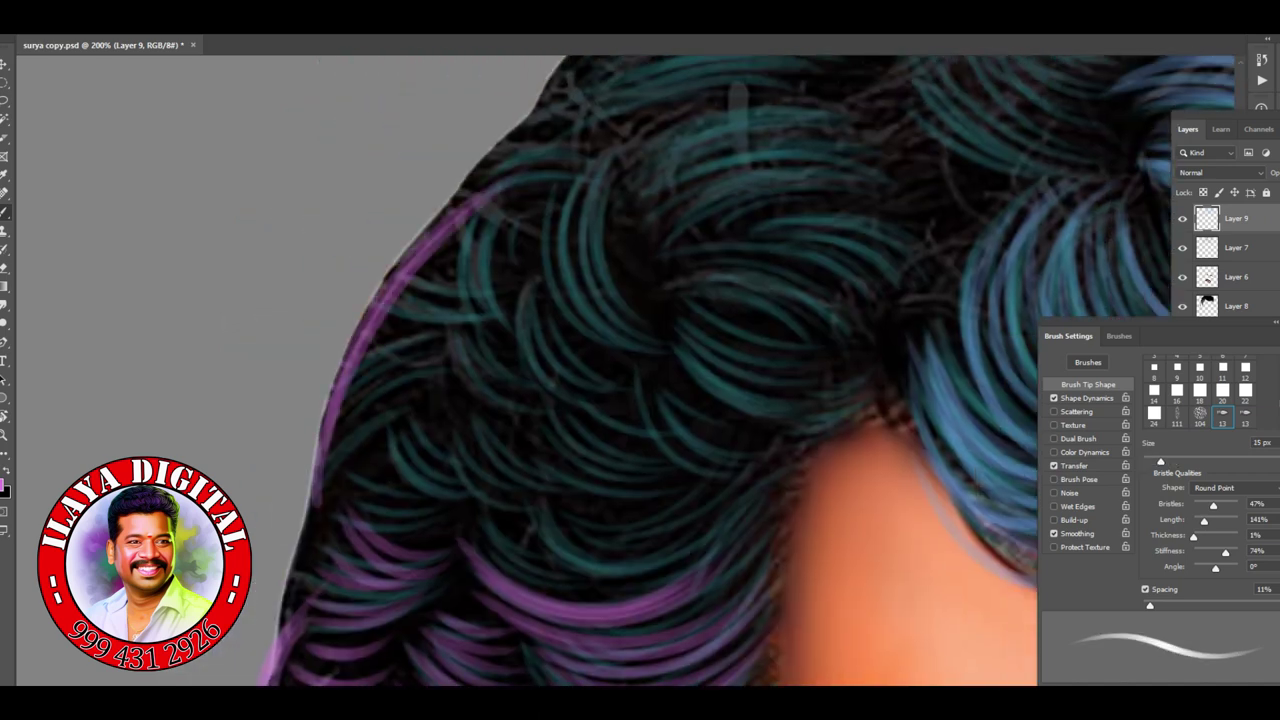
mouse_move(495, 210)
left_mouse_down()
mouse_move(470, 420)
mouse_move(540, 565)
mouse_move(740, 500)
left_mouse_up()
mouse_move(390, 505)
left_mouse_down()
mouse_move(455, 415)
mouse_move(335, 485)
left_mouse_up()
left_click_drag(445, 322, 360, 390)
left_click_drag(625, 290, 535, 395)
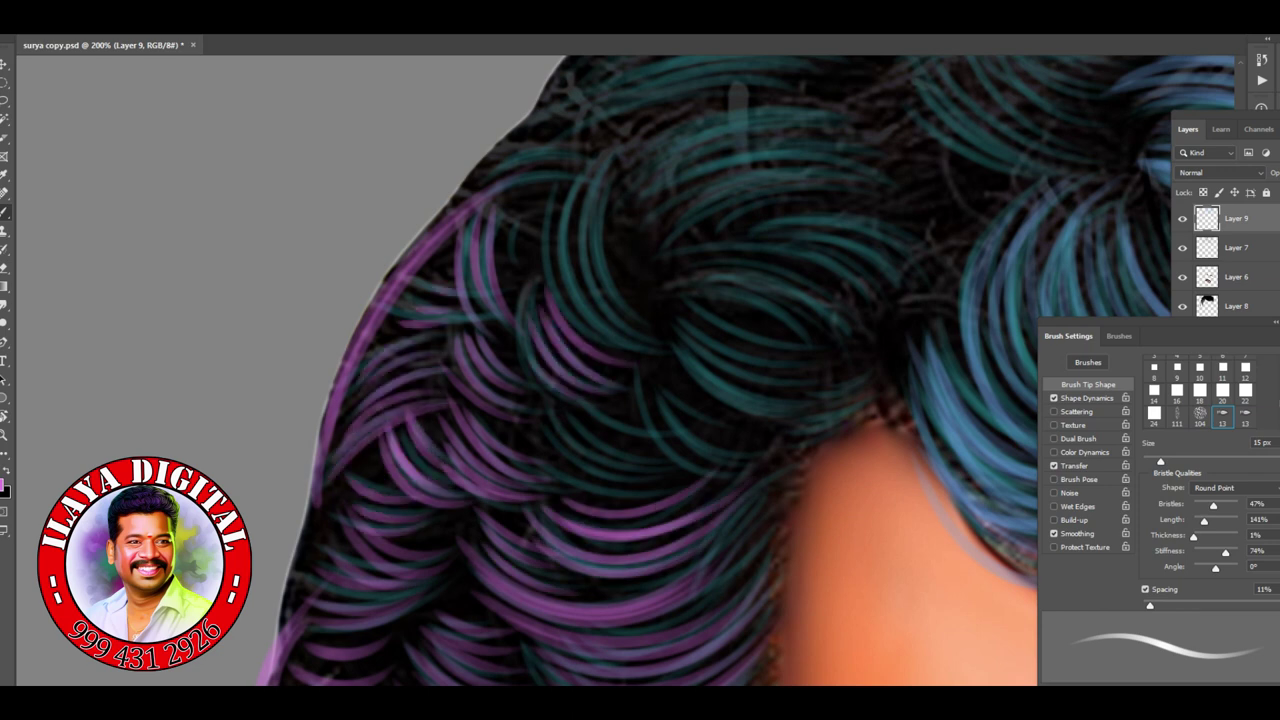
Step: Paint purple strands from the temple hairline inward to fill the layered side curls
left_click_drag(650, 350, 525, 440)
left_click_drag(665, 425, 540, 490)
left_click_drag(860, 395, 650, 425)
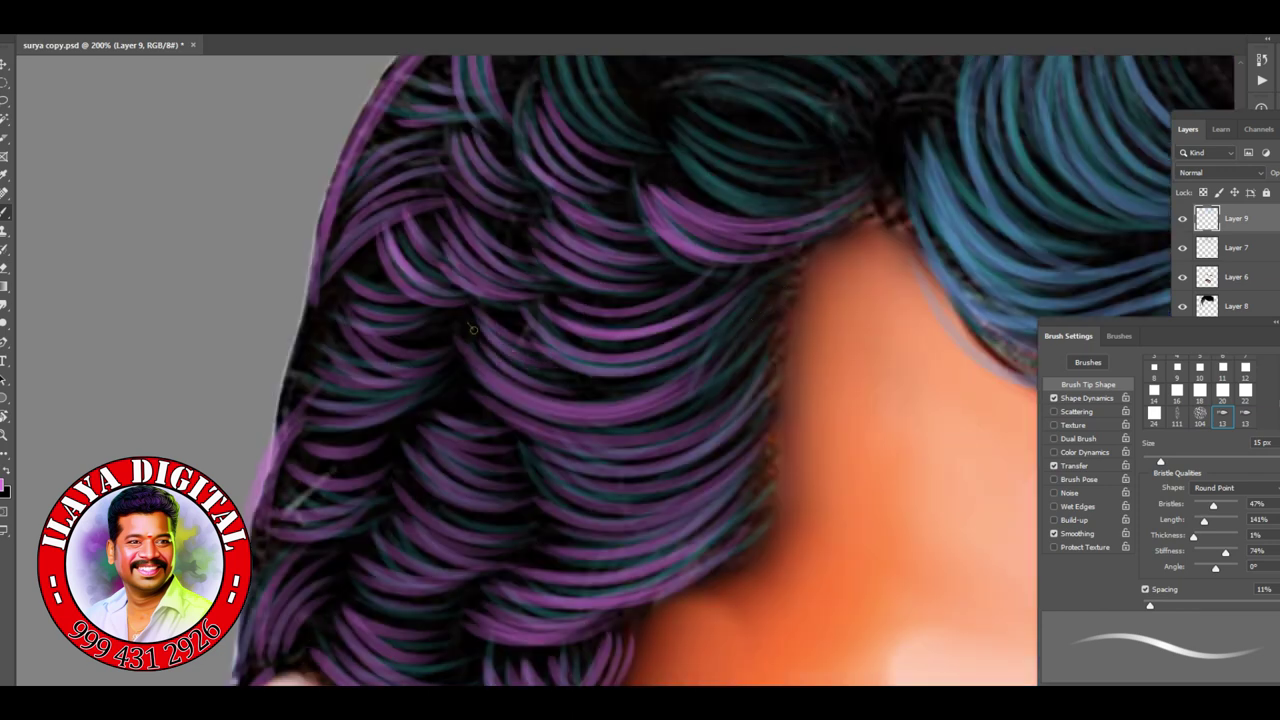
left_click_drag(790, 275, 500, 390)
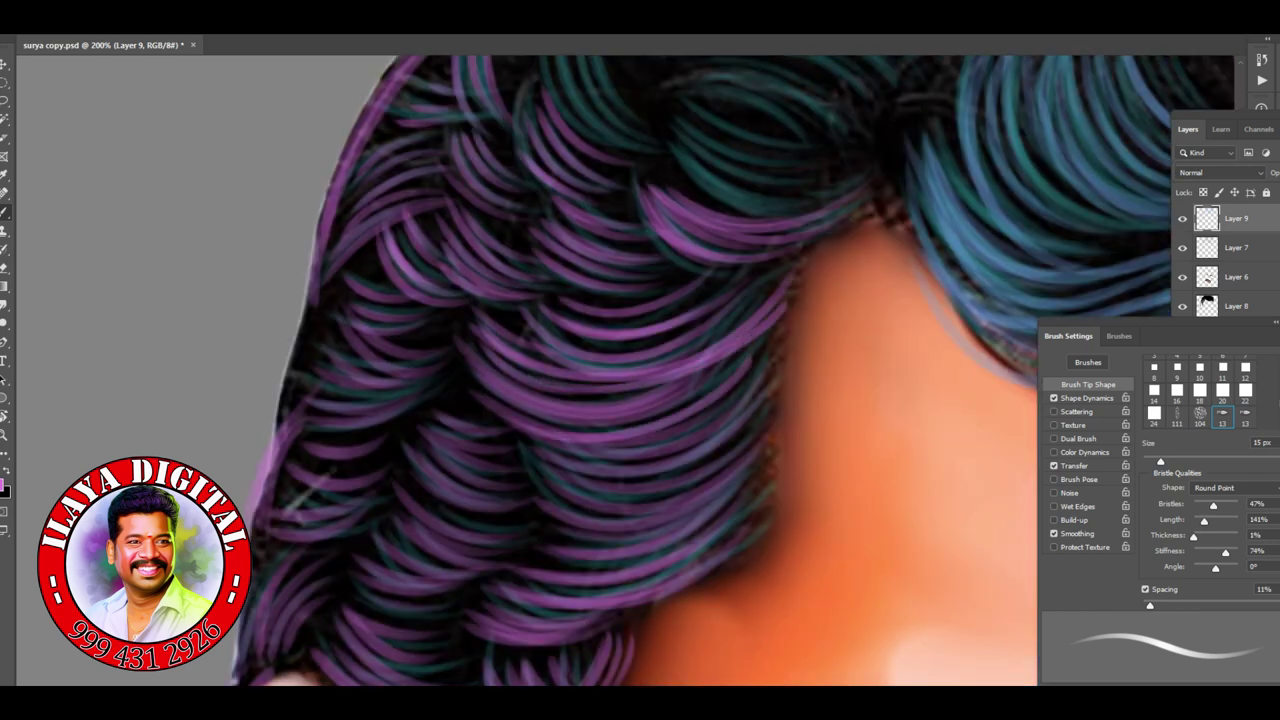
left_click_drag(750, 390, 530, 500)
left_click_drag(750, 480, 550, 575)
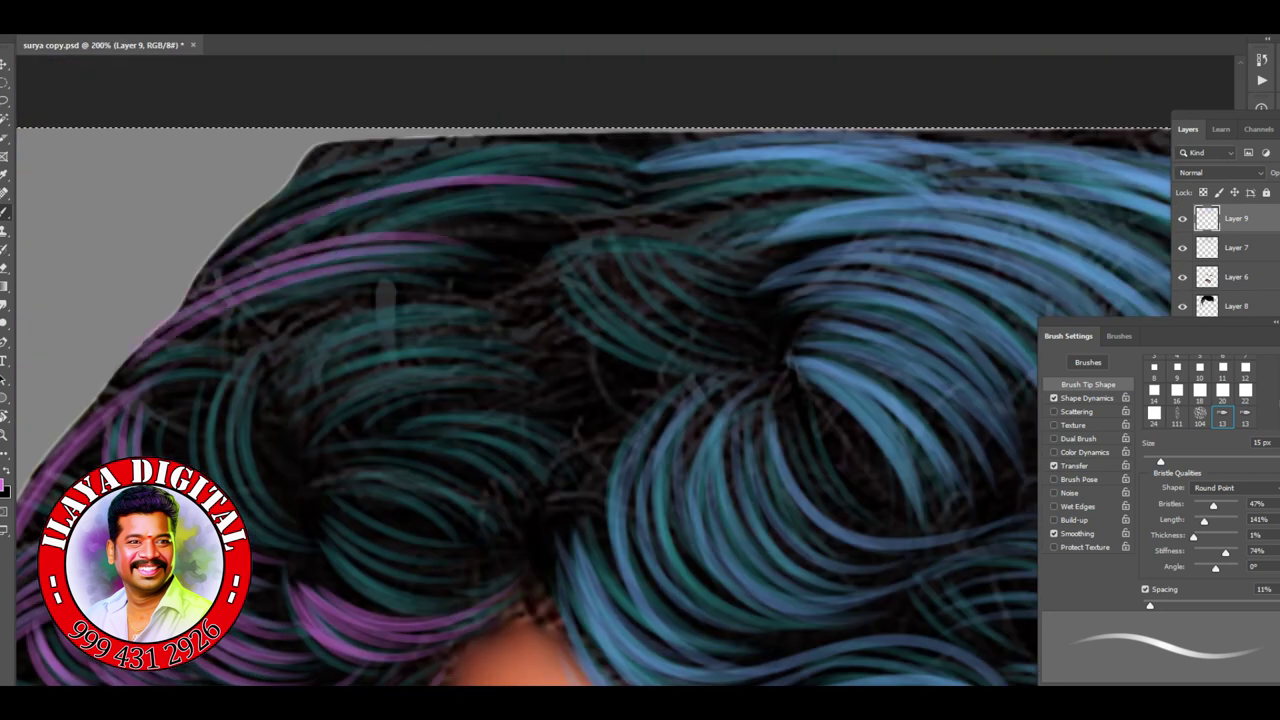
Step: Paint sweeping purple strands over the upper left of the crown and the tuft beside the large curl
left_click_drag(600, 150, 260, 230)
left_click_drag(740, 350, 530, 270)
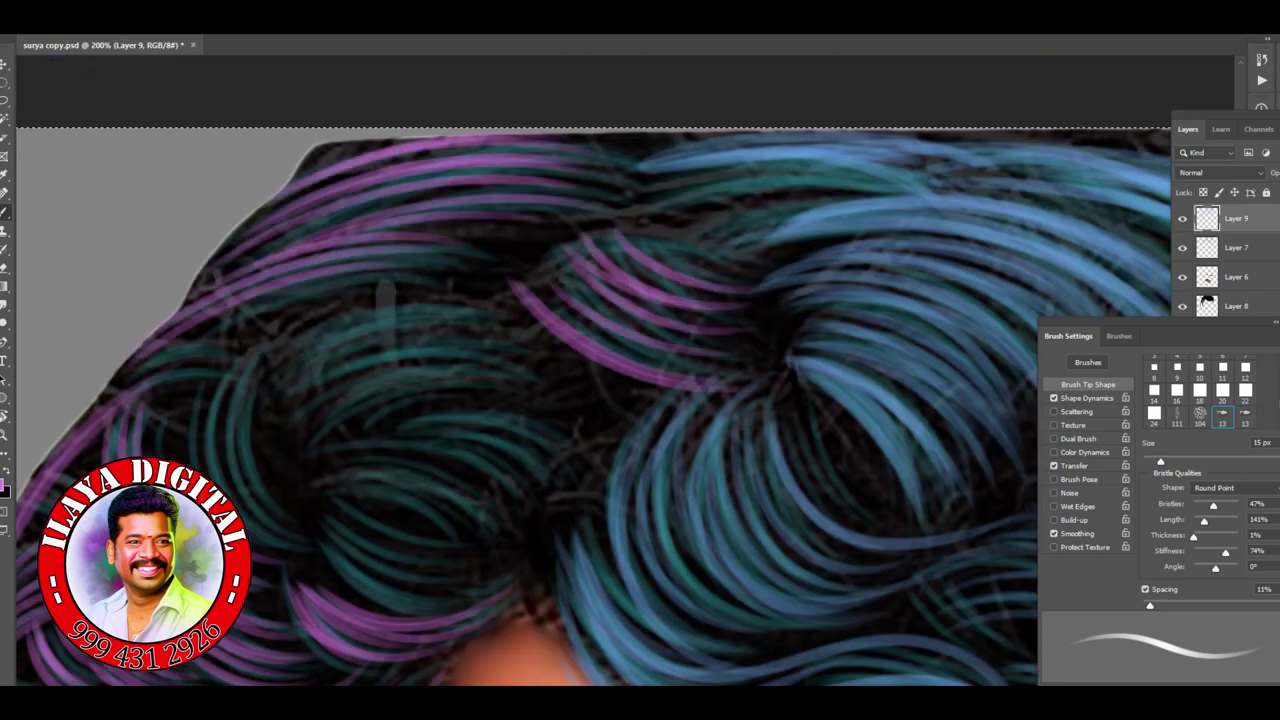
left_click_drag(560, 370, 290, 470)
left_click_drag(550, 330, 260, 420)
left_click_drag(540, 300, 260, 345)
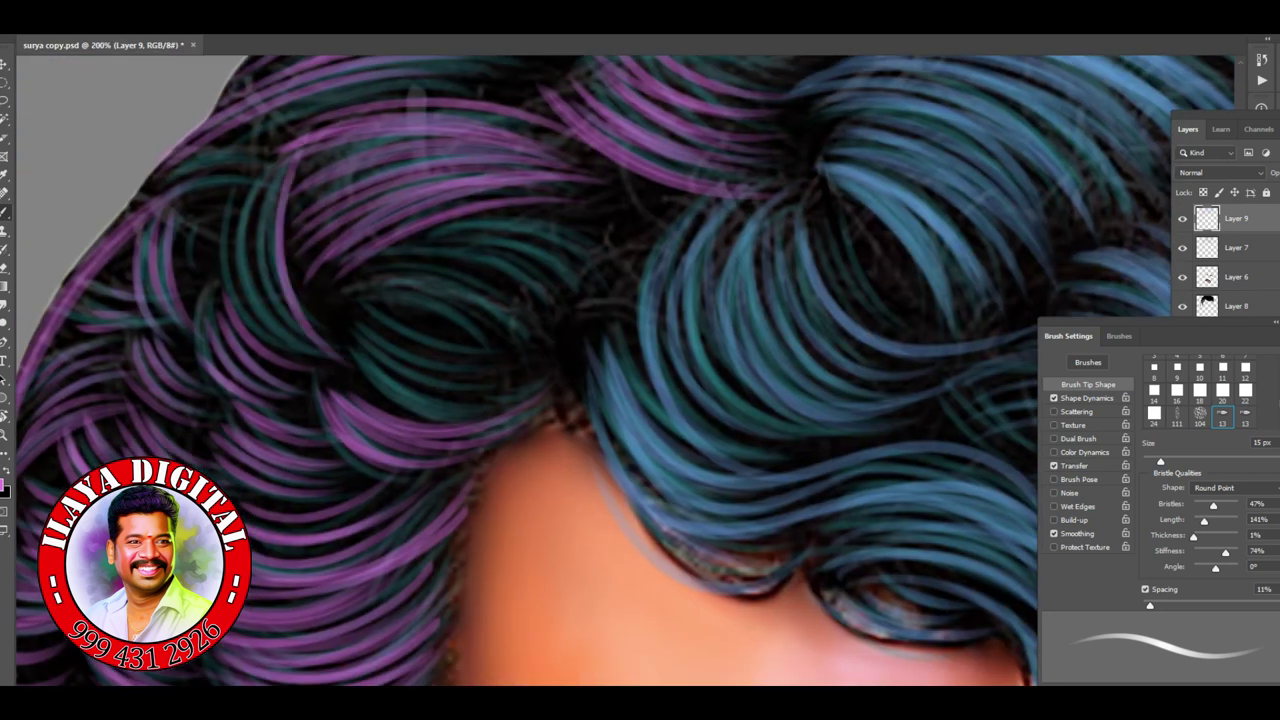
Step: Paint purple strands around the swirl above the temple, covering its outer side and its centre
left_click_drag(360, 145, 205, 370)
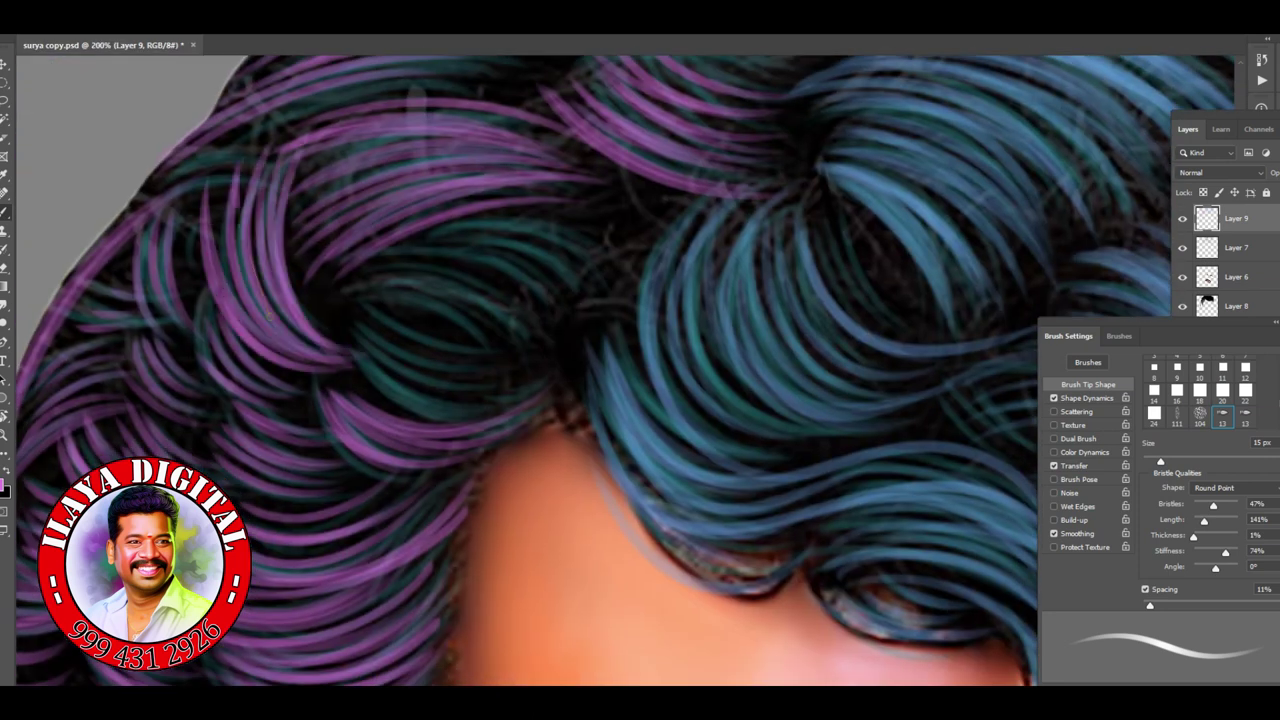
left_click_drag(350, 190, 190, 370)
left_click_drag(500, 290, 340, 390)
left_click_drag(510, 350, 335, 405)
left_click_drag(565, 270, 490, 298)
left_click_drag(562, 357, 420, 260)
Step: Paint purple strands along the wave above the forehead, from the temple across to the middle curl
left_click_drag(830, 400, 600, 500)
left_click_drag(830, 430, 590, 560)
left_click_drag(320, 290, 780, 300)
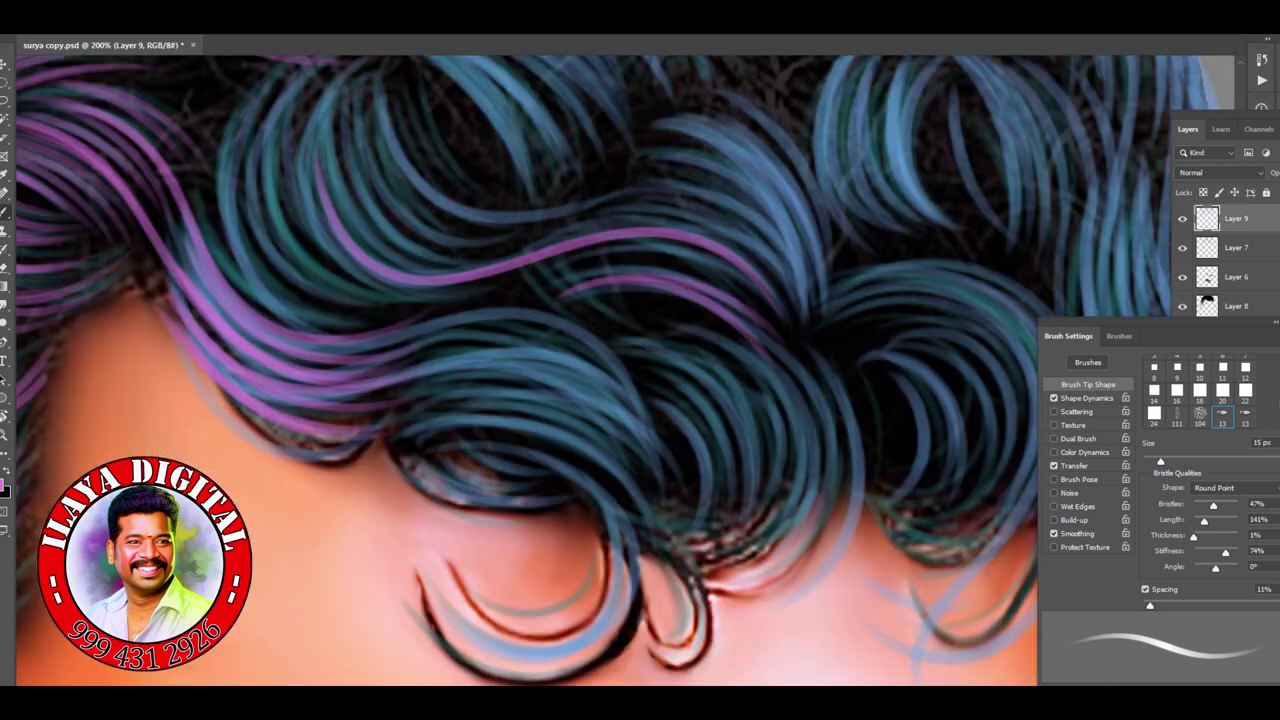
Step: Paint purple strands over the middle curl, down its outer side and across the fringe lock beside it
left_click_drag(780, 180, 600, 290)
left_click_drag(720, 290, 820, 500)
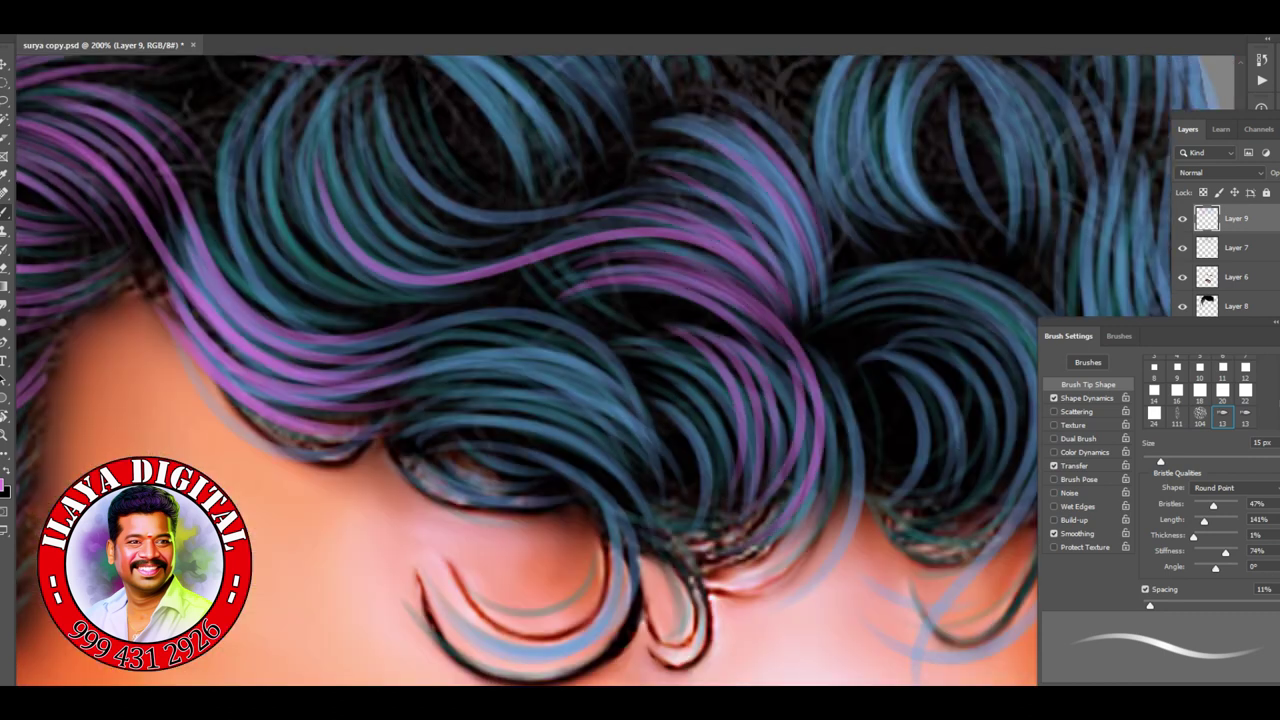
left_click_drag(840, 350, 860, 520)
left_click_drag(630, 350, 420, 450)
left_click_drag(620, 415, 390, 500)
left_click_drag(720, 300, 600, 380)
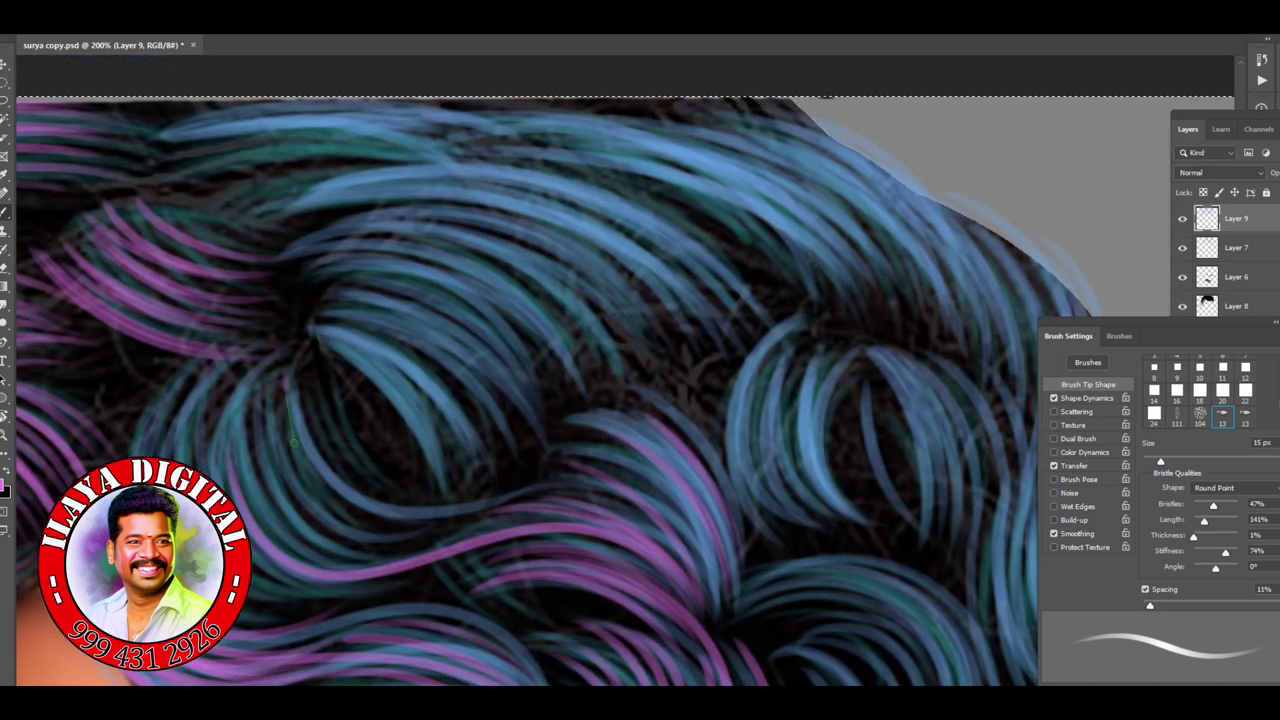
Step: Paint purple strands around the large curl above the forehead and along the locks flowing out of it
left_click_drag(690, 395, 290, 530)
left_click_drag(380, 420, 230, 550)
left_click_drag(530, 545, 250, 600)
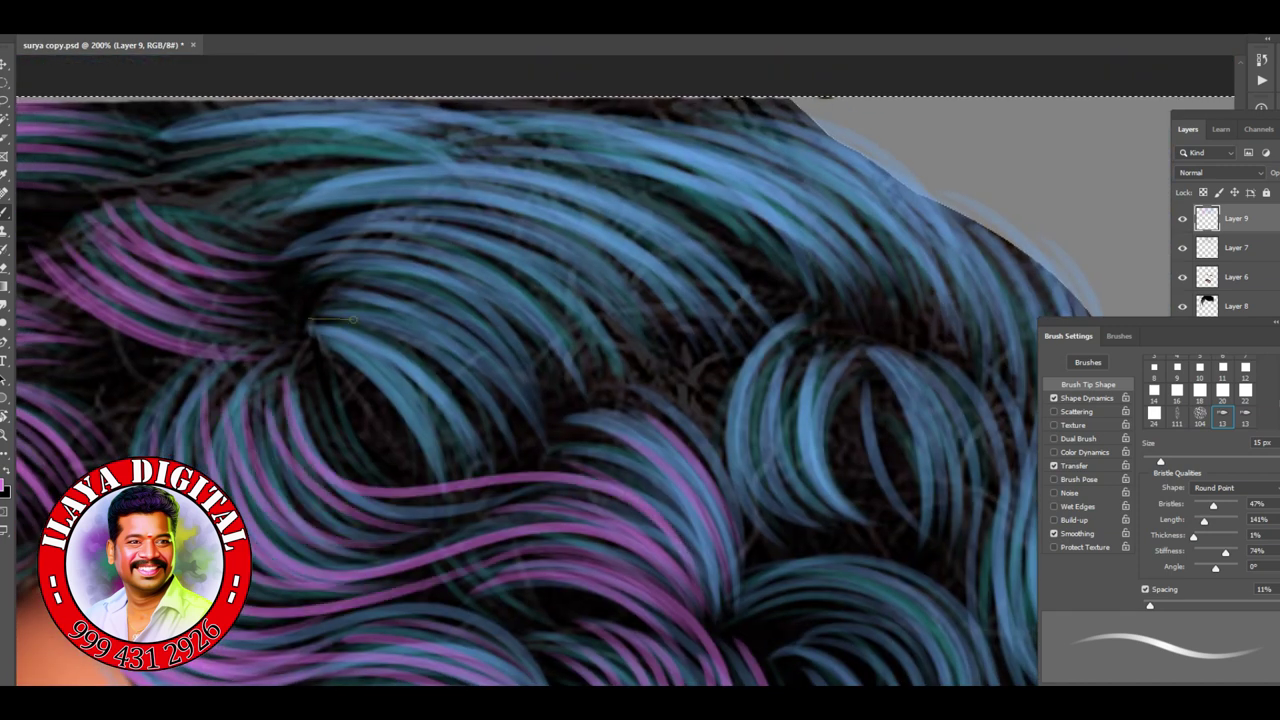
left_click_drag(490, 320, 310, 460)
left_click_drag(670, 205, 310, 335)
key("ctrl+minus")
key("ctrl+minus")
key("ctrl+minus")
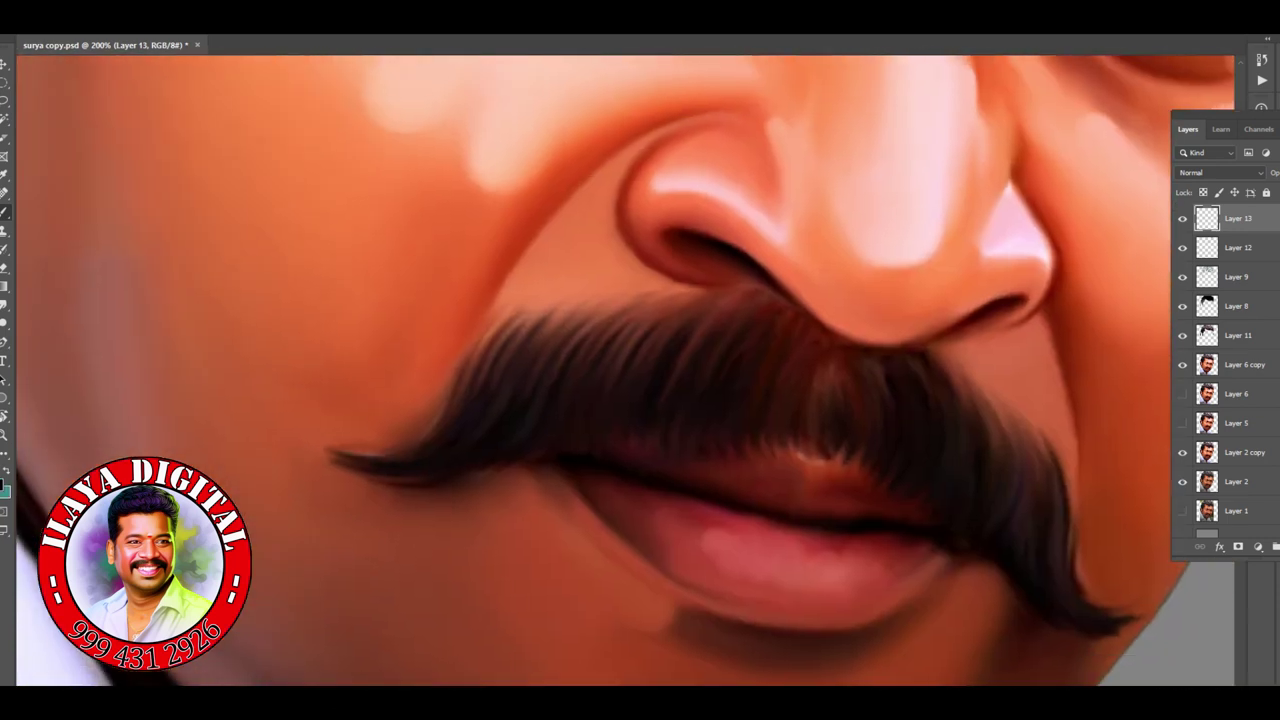
Step: Sharpen the moustache's left tip with fine black hairs and add thin teal strands across both halves of the moustache
left_click_drag(420, 428, 318, 458)
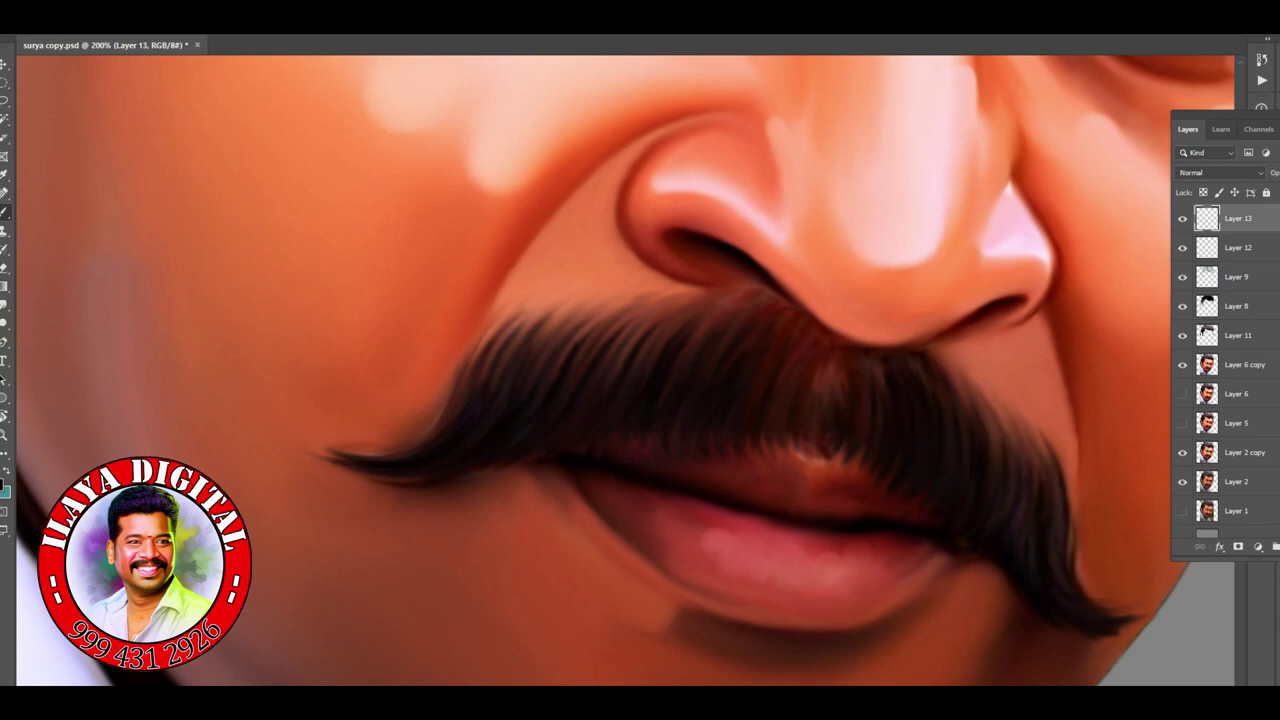
mouse_move(368, 462)
left_mouse_down()
mouse_move(448, 444)
mouse_move(520, 376)
left_mouse_up()
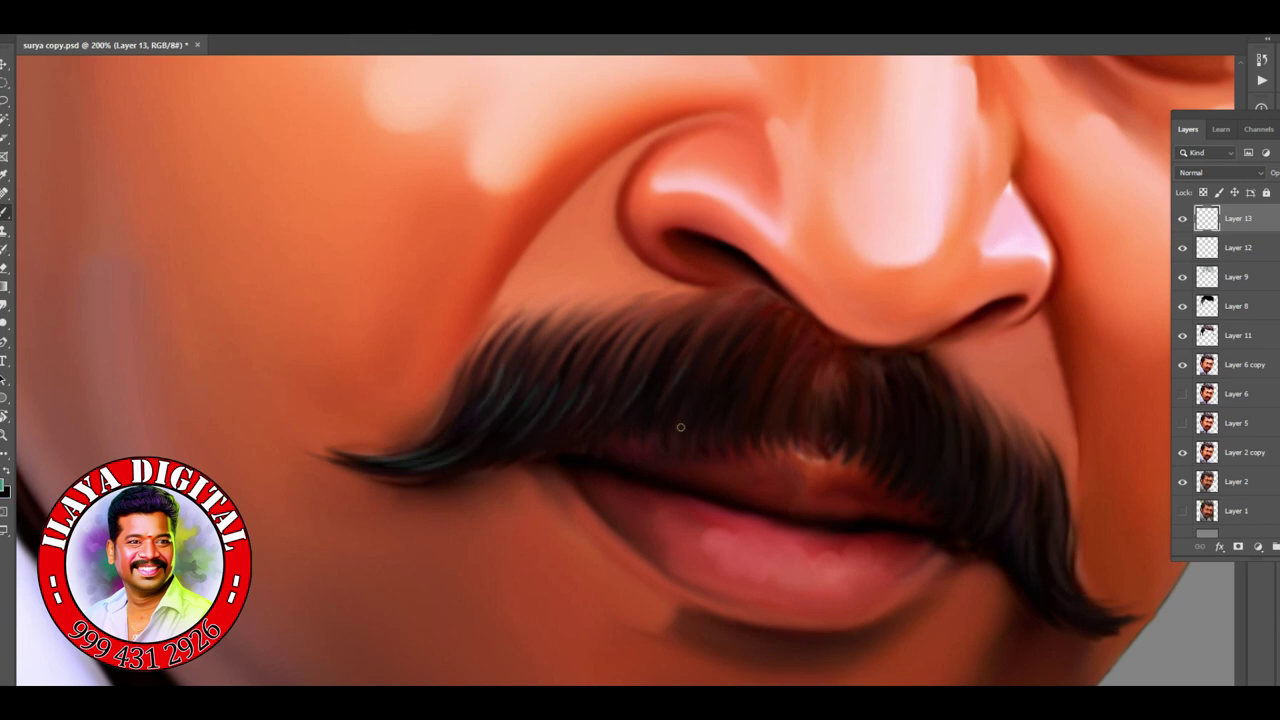
left_click_drag(852, 398, 858, 436)
left_click_drag(868, 398, 892, 448)
mouse_move(906, 424)
left_mouse_down()
mouse_move(918, 480)
mouse_move(940, 474)
left_mouse_up()
left_click_drag(954, 448, 964, 496)
left_click_drag(1020, 532, 1032, 590)
left_click_drag(1046, 506, 1068, 574)
Step: Choose yellow as the painting colour and add fine yellow strands to the right half of the moustache
left_click(4, 485)
left_click(1120, 330)
left_click(1250, 137)
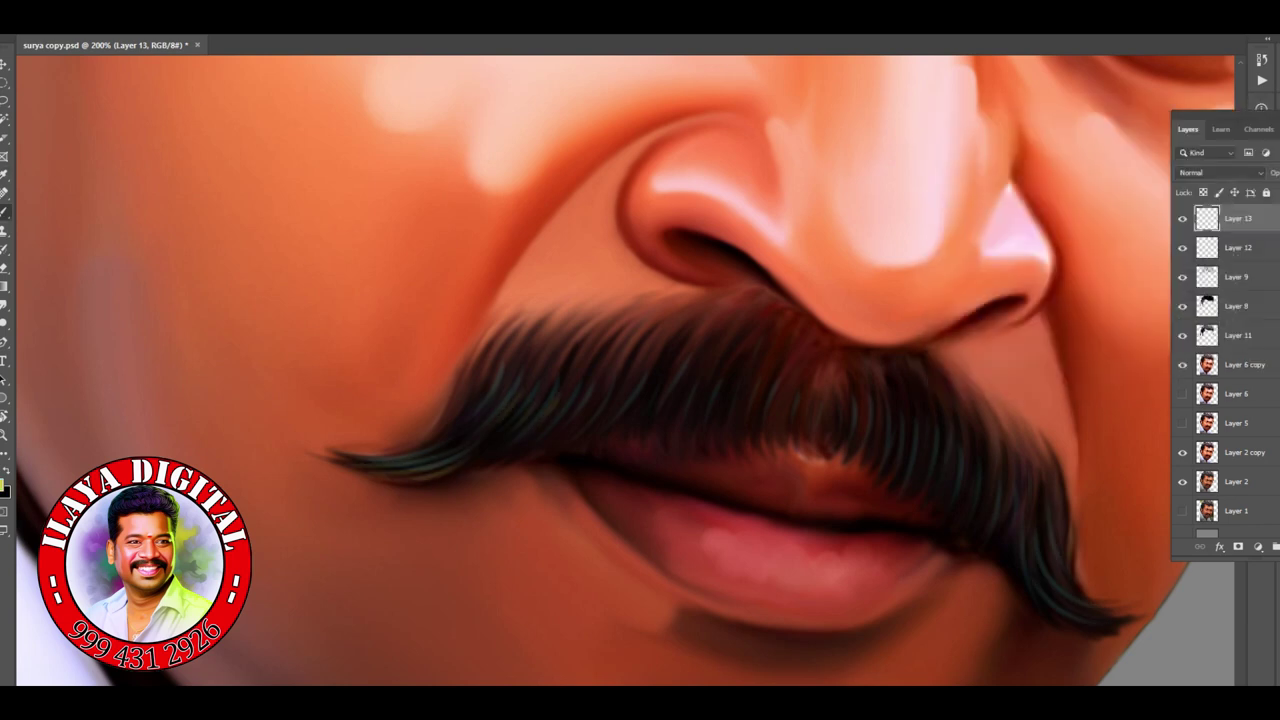
left_click_drag(890, 414, 896, 460)
left_click_drag(952, 456, 958, 496)
left_click_drag(986, 490, 990, 518)
left_click_drag(944, 418, 950, 442)
left_click_drag(988, 436, 992, 468)
left_click_drag(1030, 540, 1080, 620)
Step: Set the painting colour to magenta and check the moustache, eyebrows and whole portrait
left_click(4, 485)
key("Return")
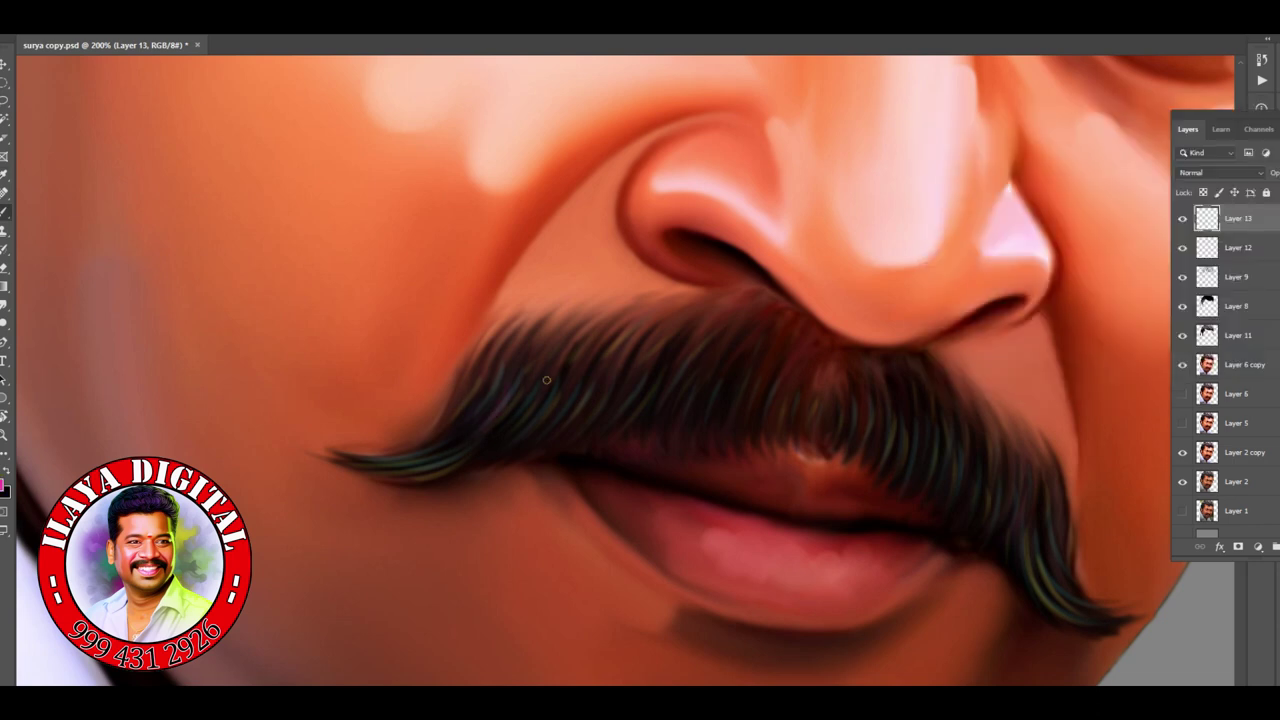
key("ctrl+minus")
key("ctrl+plus")
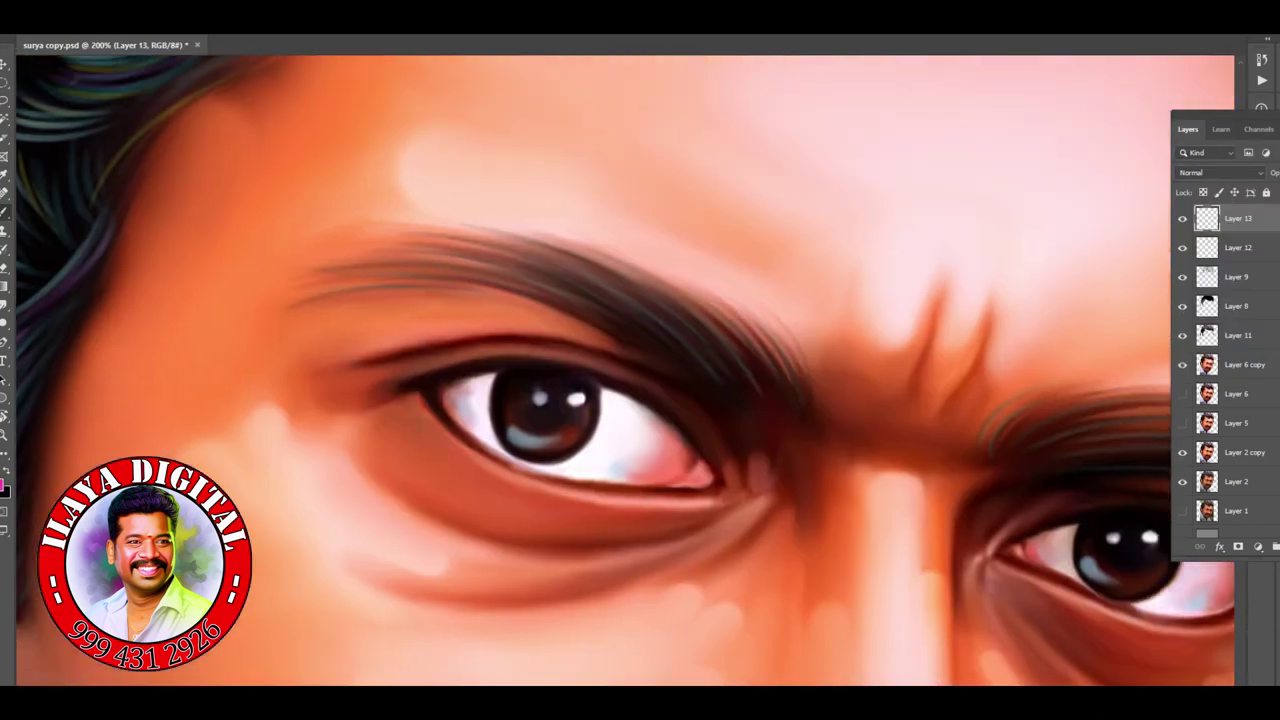
key("ctrl+minus")
key("ctrl+minus")
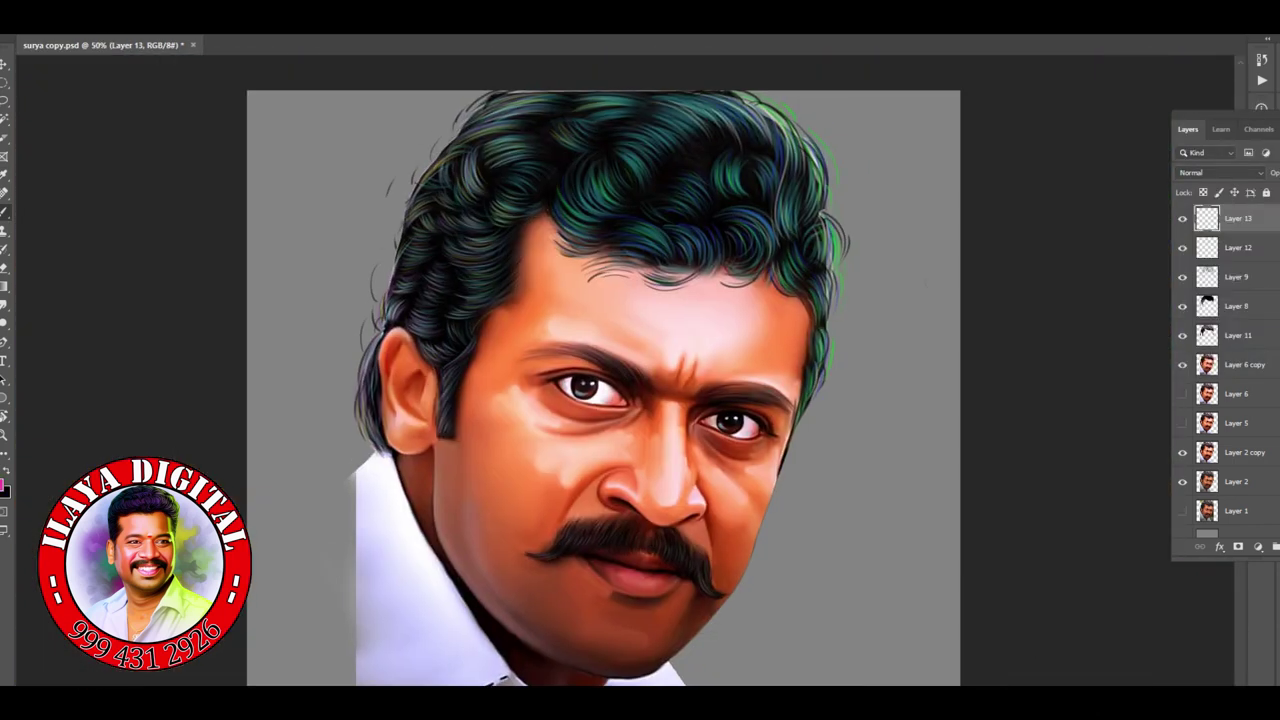
Step: Group the painted portrait layers and add a new empty layer above the group
key("ctrl+g")
key("ctrl+shift+alt+n")
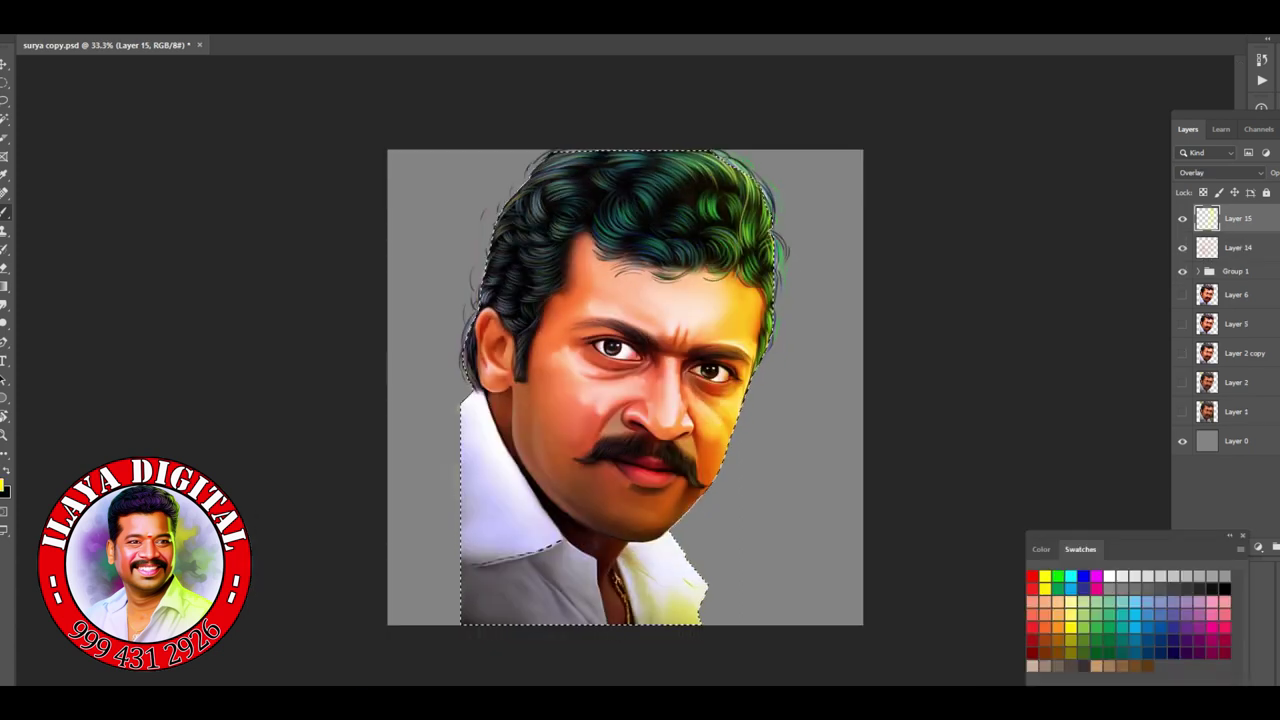
Step: Shift the hue of Layer 15's yellow overlay tint to blue and add a new layer above it
key("ctrl+u")
key("shift+Up")
key("shift+Up")
key("shift+Up")
key("shift+Up")
key("shift+Up")
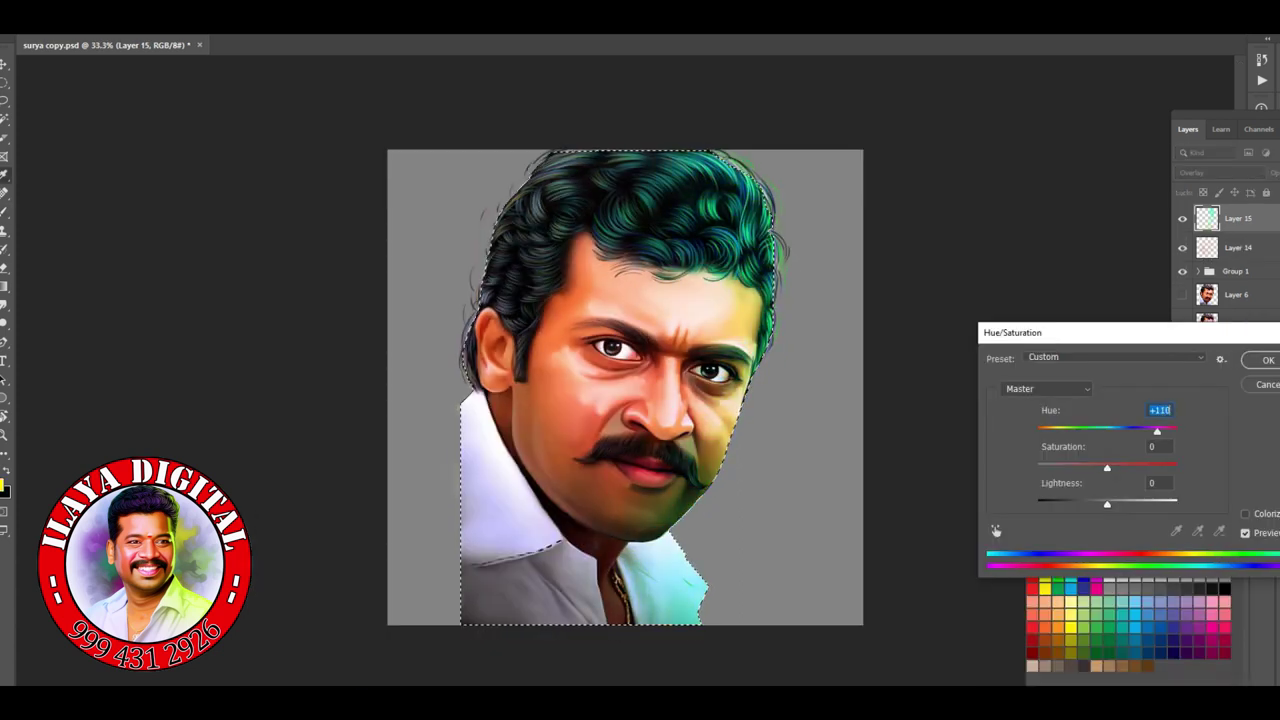
key("Return")
key("ctrl+shift+alt+n")
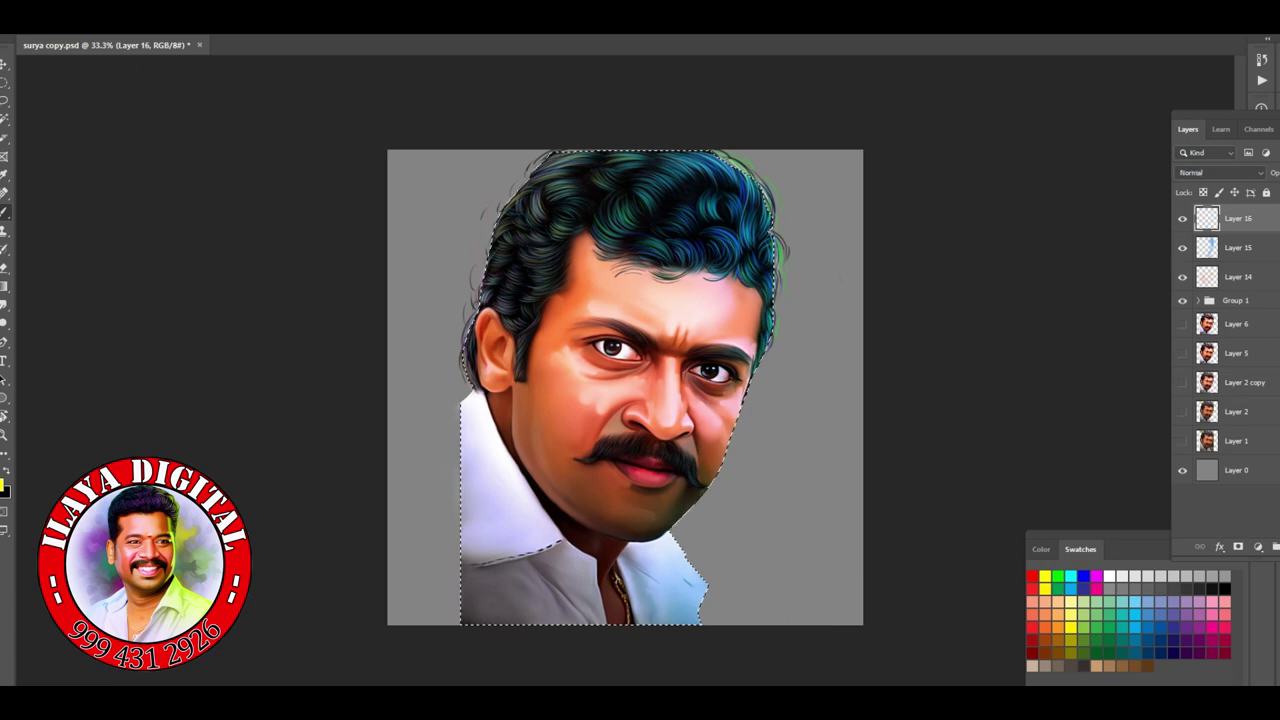
Step: Try hue shifts of -127 and +102 on Layer 16's overlay tint and apply a hue shift of -10
key("ctrl+u")
key("shift+Down")
key("shift+Down")
key("shift+Down")
key("shift+Down")
key("shift+Down")
key("shift+Down")
key("shift+Down")
key("shift+Down")
key("shift+Down")
key("shift+Down")
key("shift+Down")
key("shift+Down")
key("shift+Down")
key("shift+Down")
key("shift+Down")
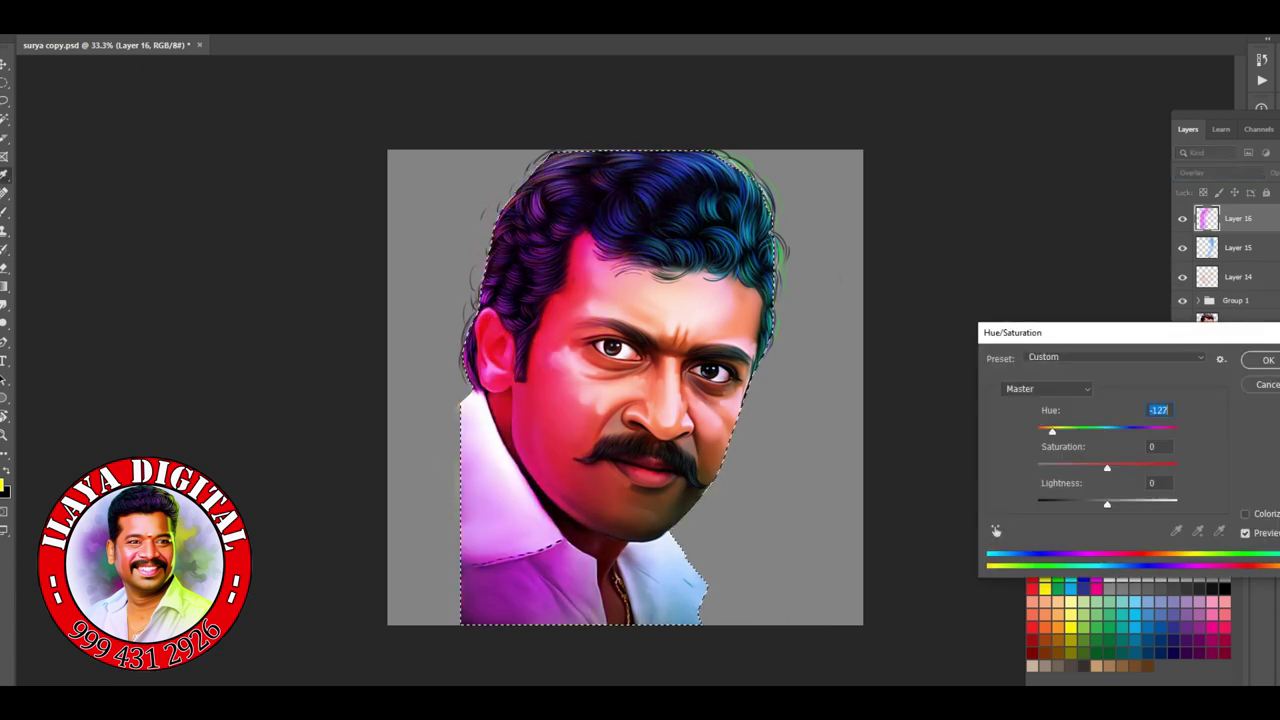
key("shift+Up")
key("shift+Up")
key("shift+Up")
key("shift+Up")
key("Down")
key("Down")
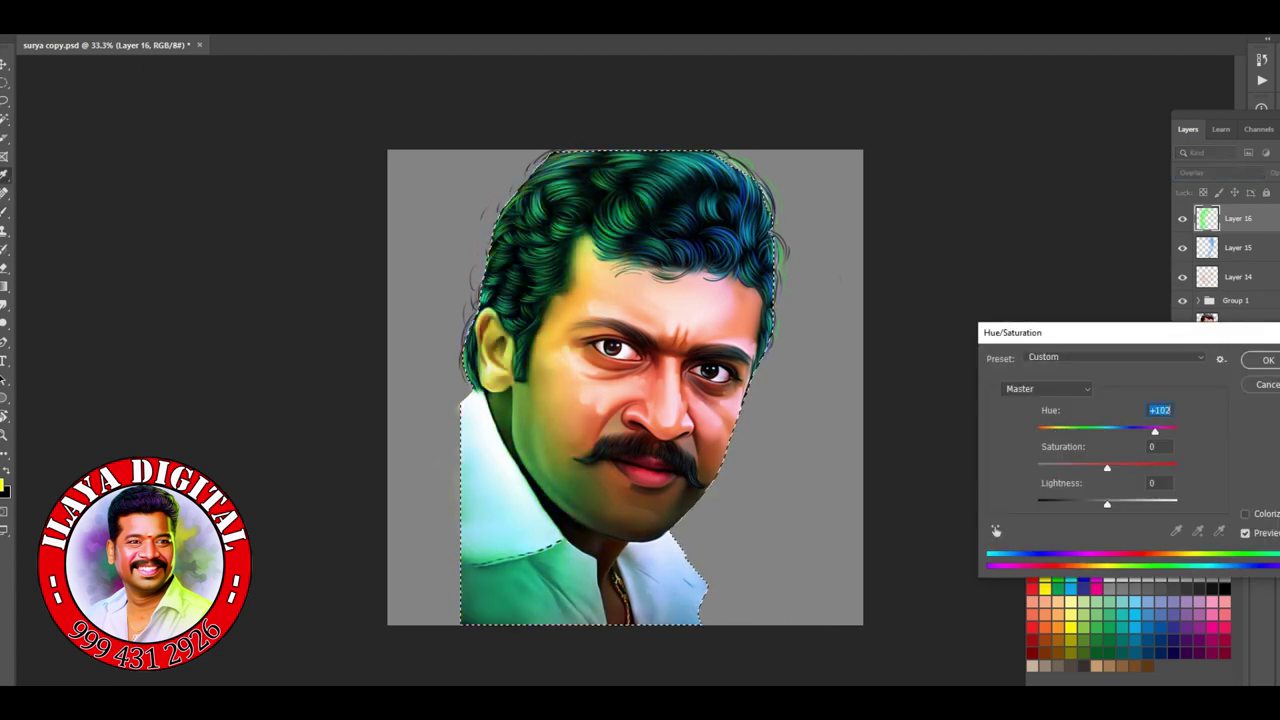
type("0")
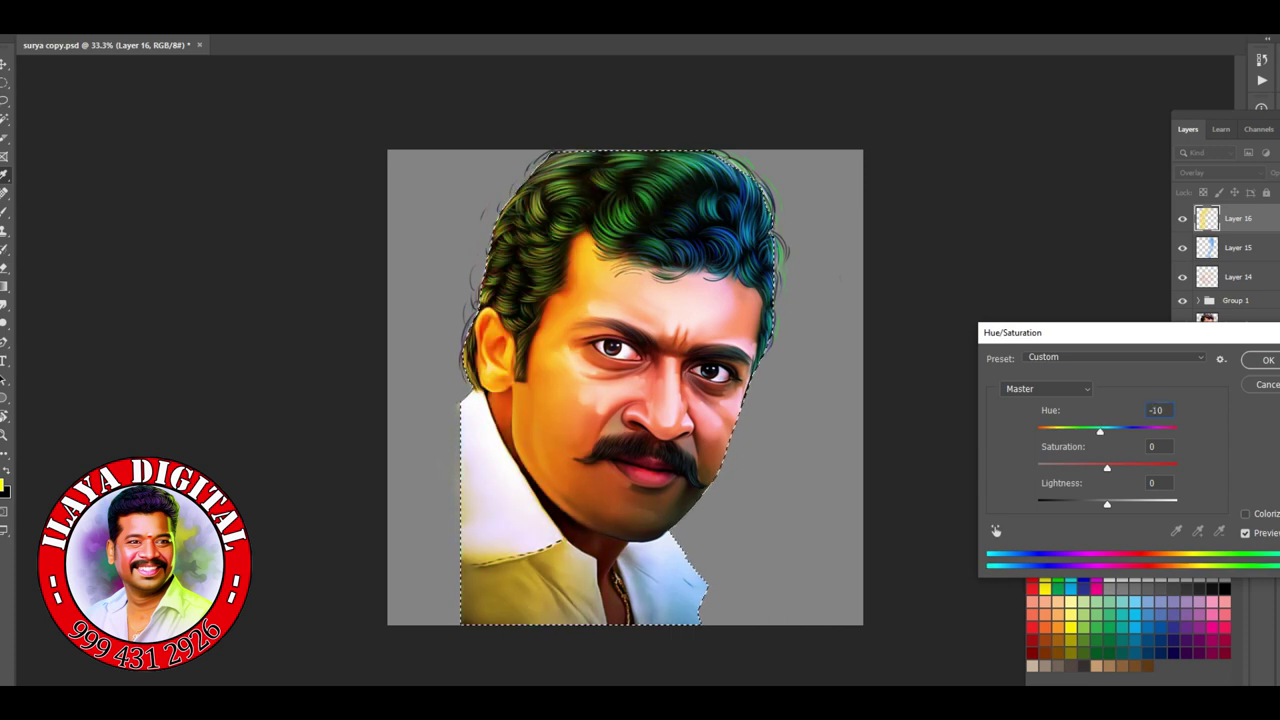
key("Return")
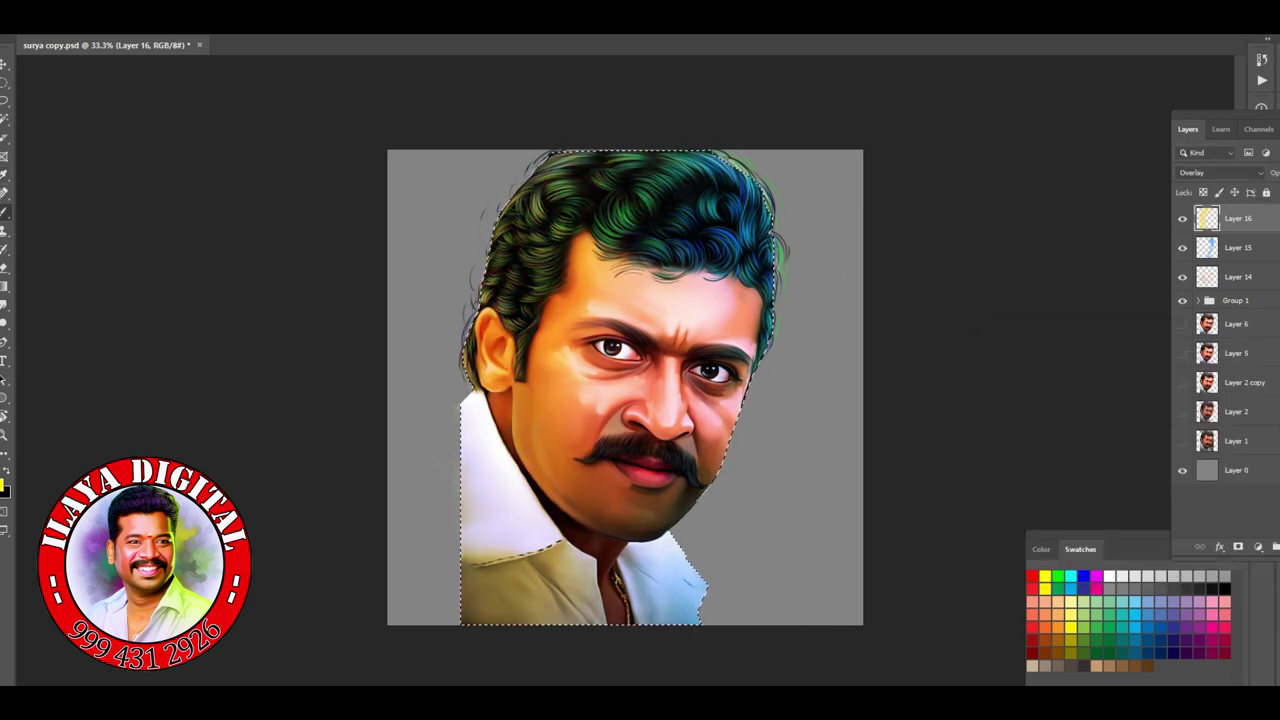
Step: Try a hue shift of +180 on Layer 15's overlay tint and bring it back to +19
key("alt+bracketleft")
key("ctrl+u")
key("shift+Up")
key("shift+Up")
key("shift+Up")
key("shift+Up")
key("shift+Up")
key("shift+Up")
key("shift+Up")
key("Up")
key("Up")
key("Up")
key("Up")
key("Up")
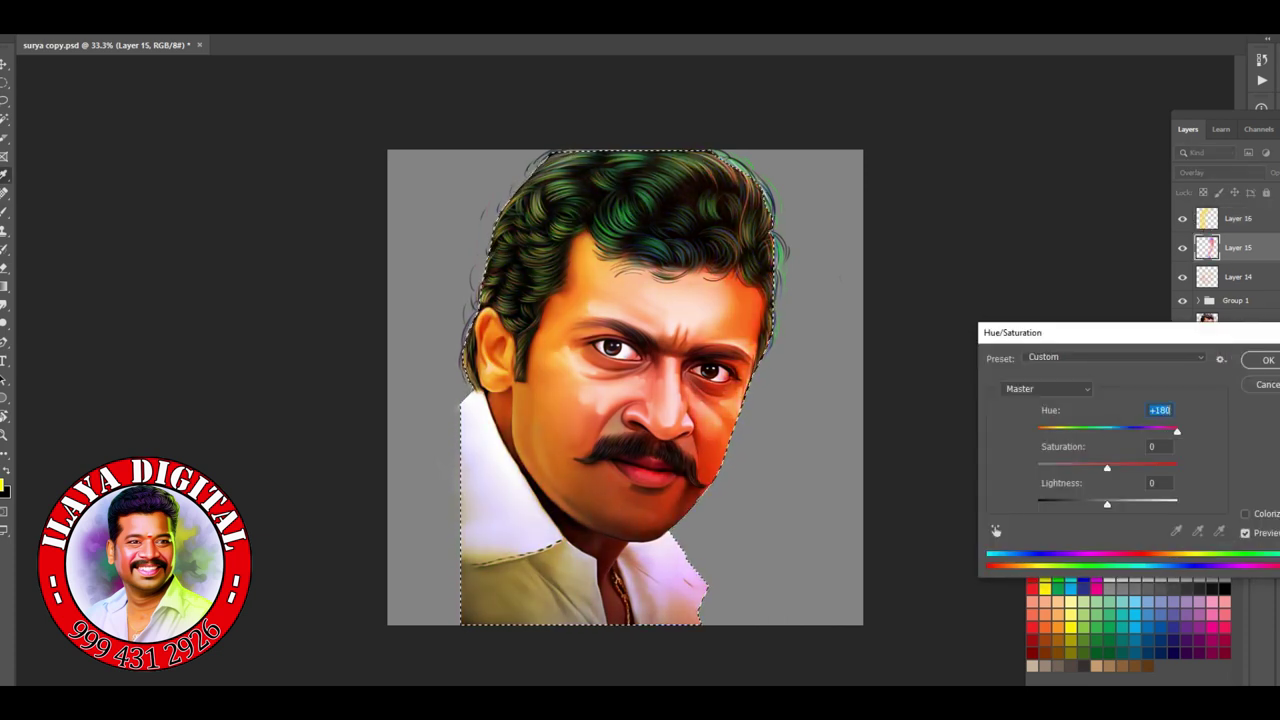
key("shift+Down")
key("shift+Down")
key("shift+Down")
key("shift+Down")
key("shift+Down")
key("Down")
key("Down")
key("Down")
key("Down")
key("Down")
key("Down")
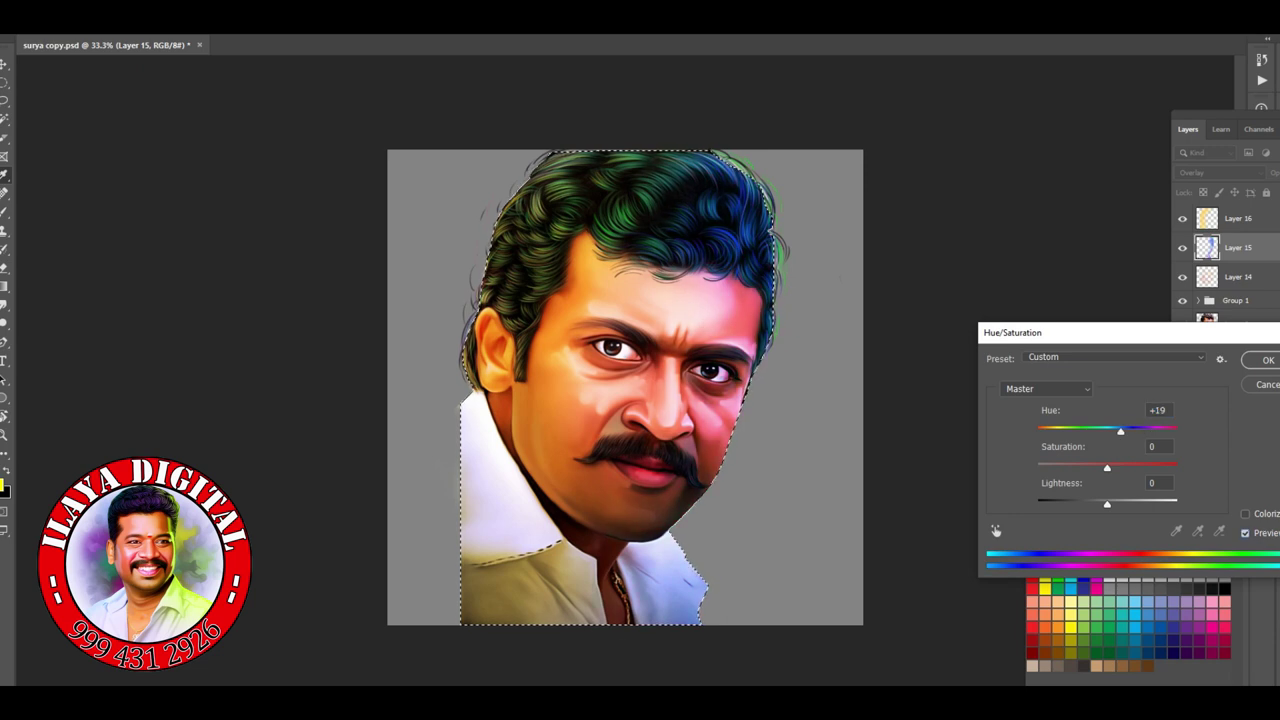